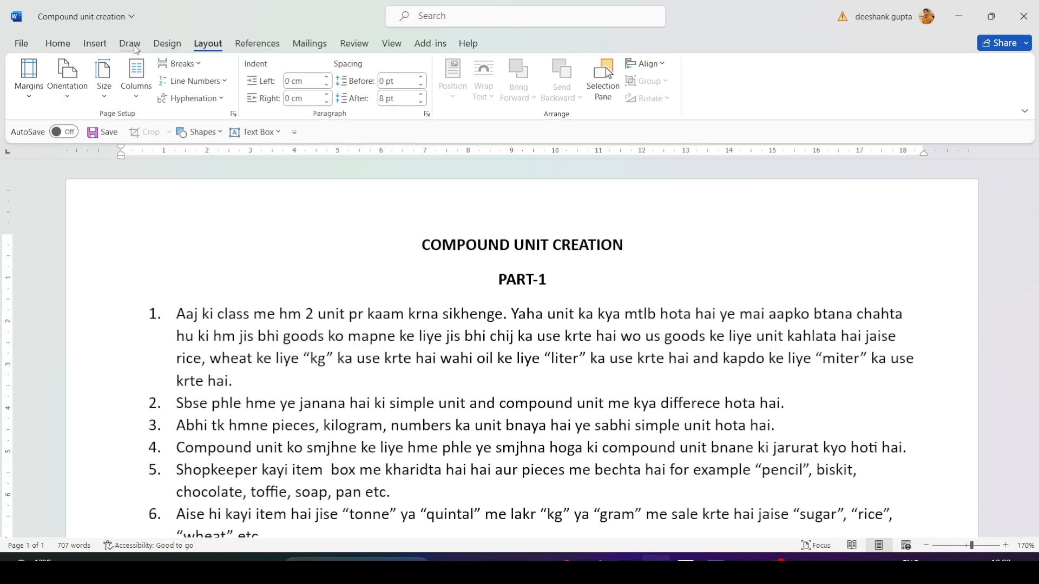
# Step: Highlight all of point 1, about units used to measure goods, with the yellow highlighter pen
pyautogui.click(130, 44)
pyautogui.click(224, 76)
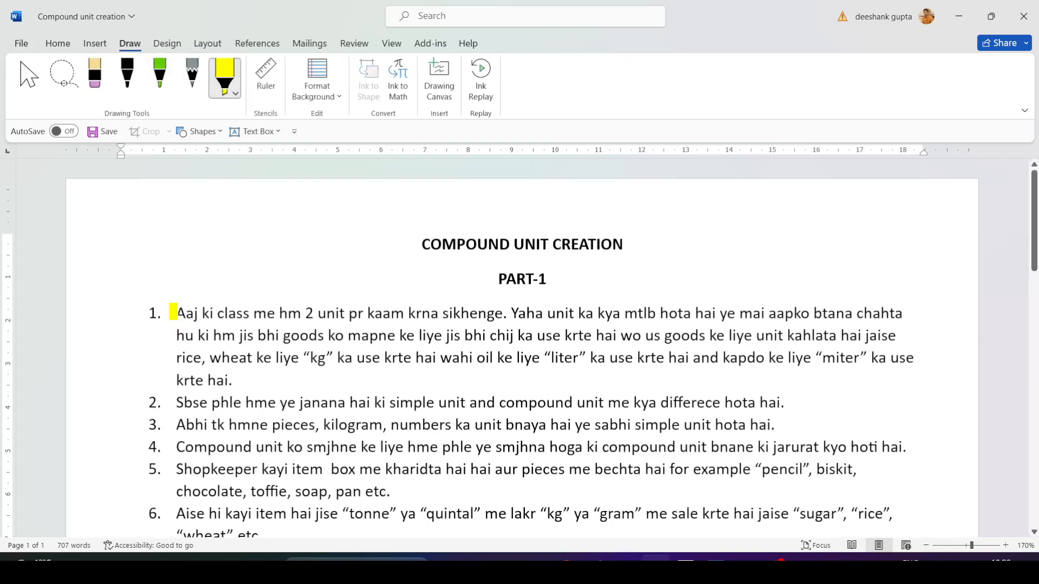
pyautogui.moveTo(173, 312); pyautogui.dragTo(505, 314)
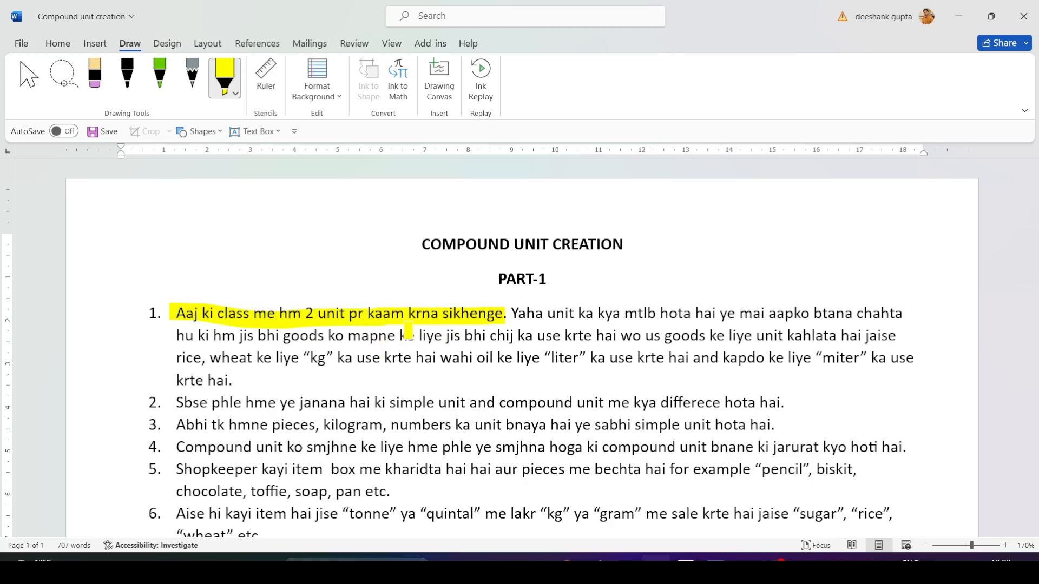
pyautogui.moveTo(519, 314); pyautogui.dragTo(917, 314)
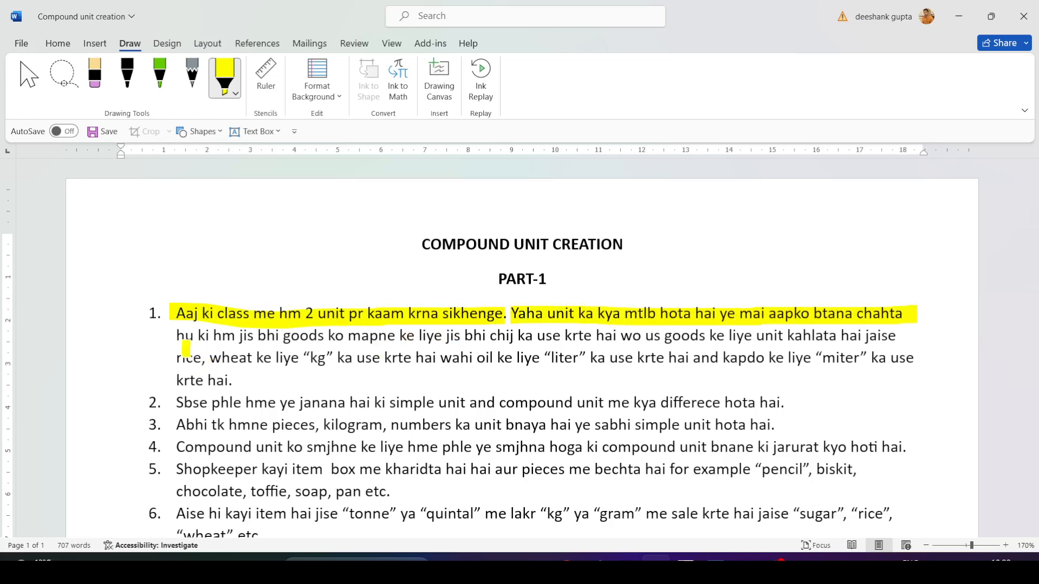
pyautogui.moveTo(178, 337); pyautogui.dragTo(628, 337)
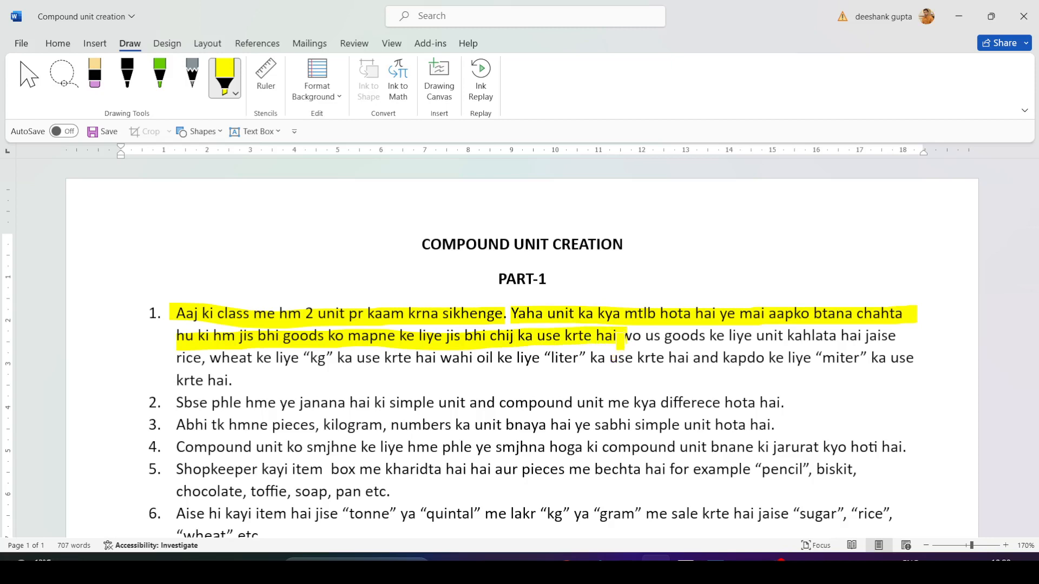
pyautogui.moveTo(618, 337); pyautogui.dragTo(898, 336)
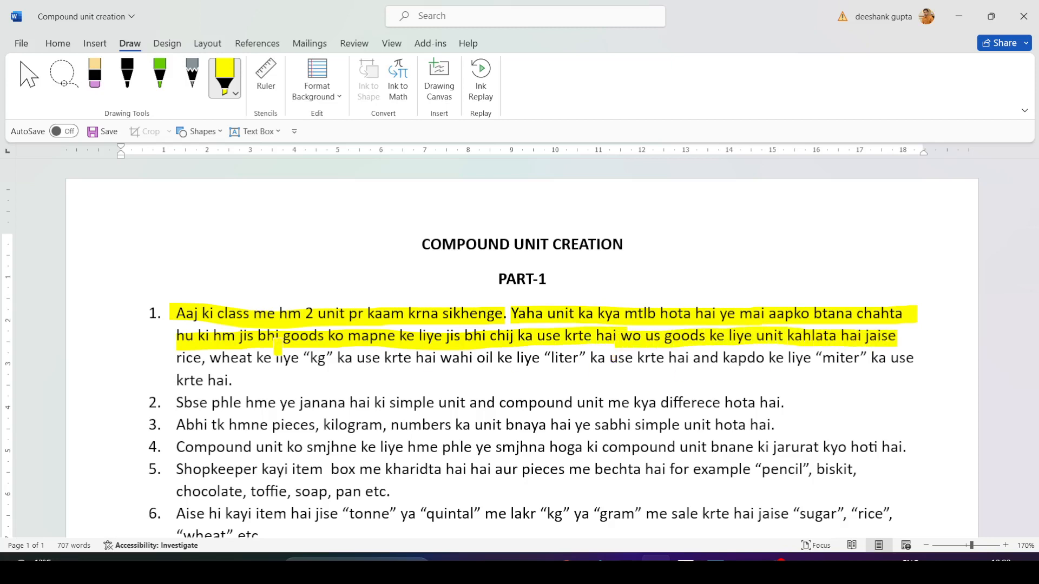
pyautogui.moveTo(180, 359); pyautogui.dragTo(645, 360)
pyautogui.click(285, 376)
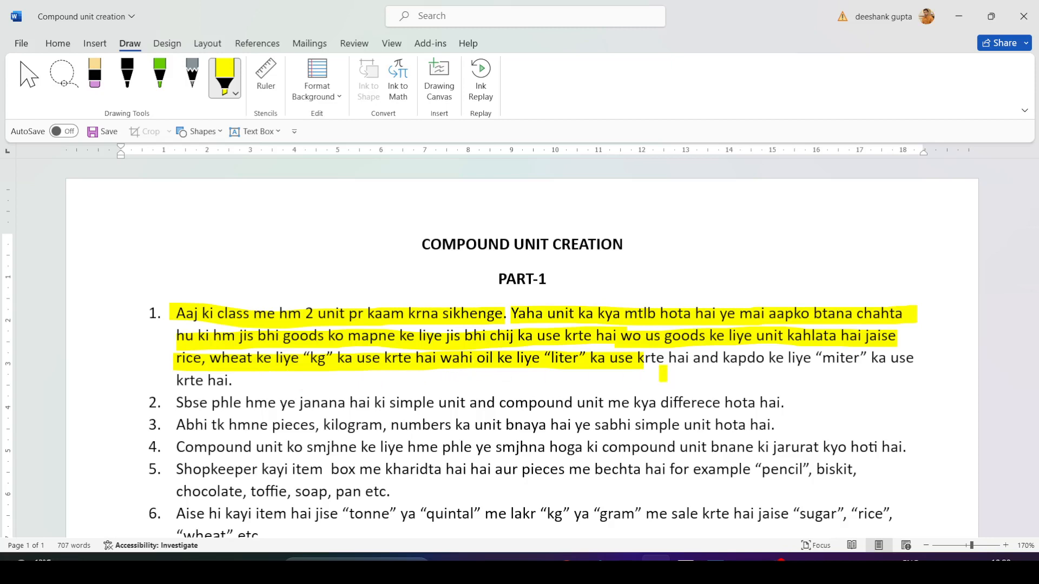
pyautogui.moveTo(647, 360); pyautogui.dragTo(915, 360)
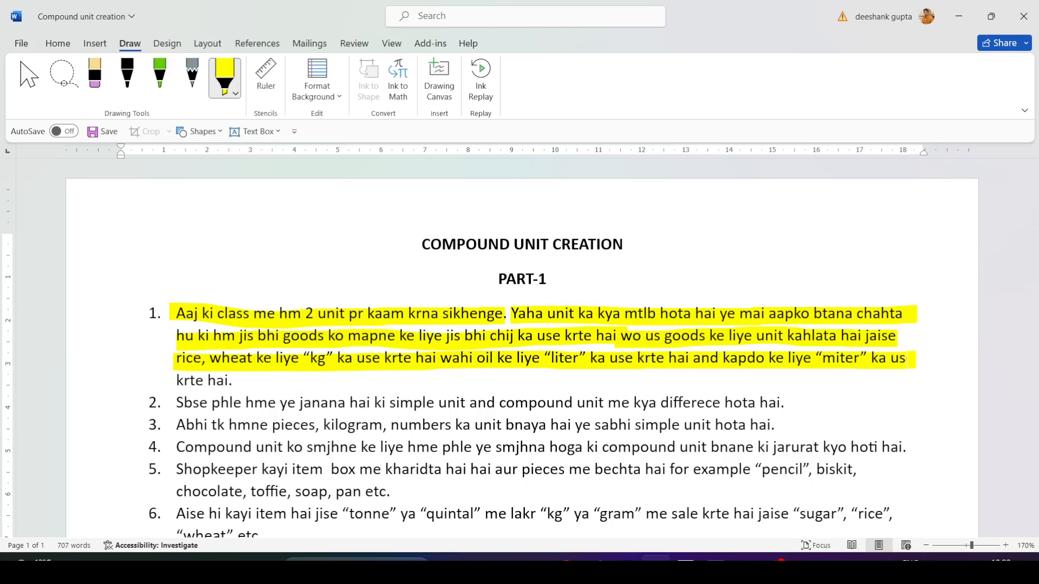
pyautogui.moveTo(173, 380); pyautogui.dragTo(231, 380)
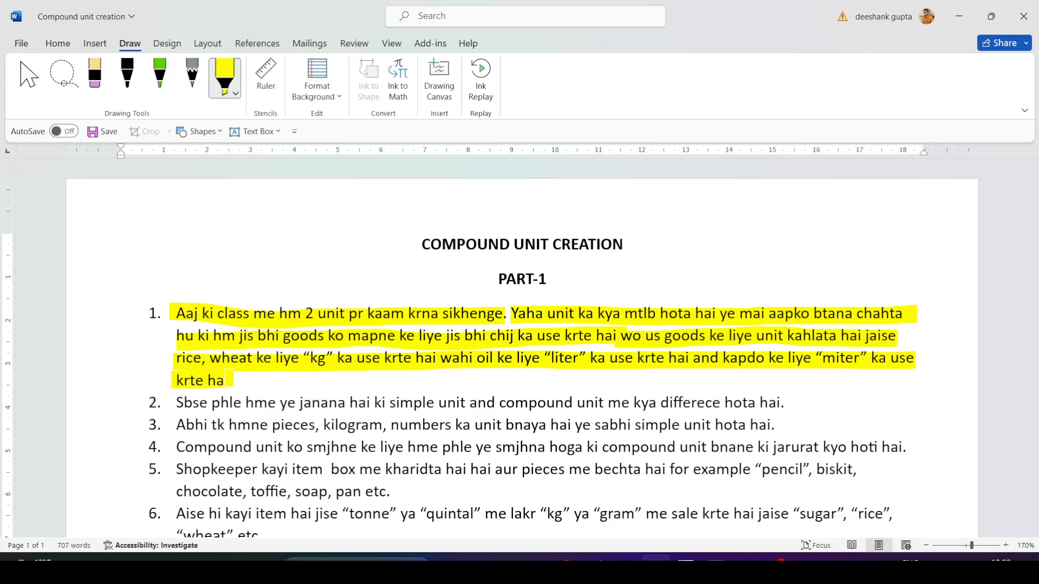
pyautogui.moveTo(231, 380); pyautogui.dragTo(232, 380)
# Step: Highlight points 2 and 3, on simple versus compound units, in yellow
pyautogui.moveTo(174, 399)
pyautogui.mouseDown()
pyautogui.moveTo(177, 411)
pyautogui.moveTo(788, 404)
pyautogui.mouseUp()
pyautogui.moveTo(784, 426); pyautogui.dragTo(785, 438)
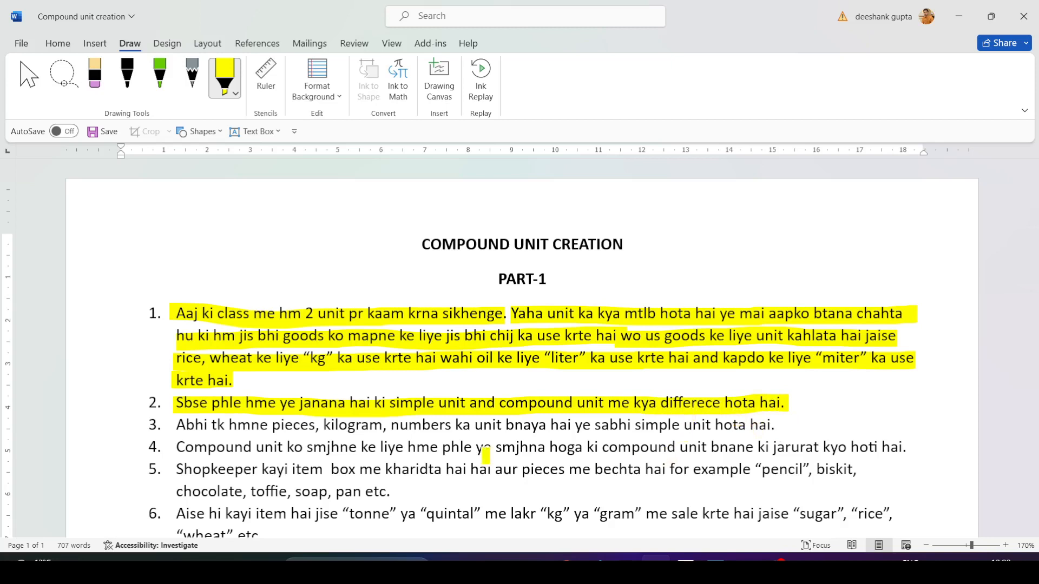
pyautogui.moveTo(172, 427); pyautogui.dragTo(777, 427)
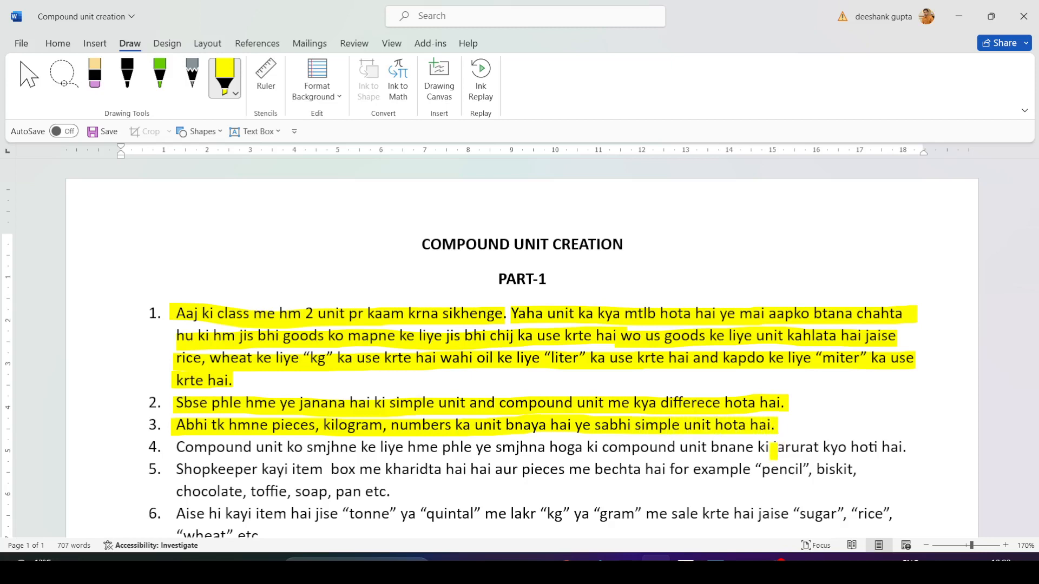
# Step: Switch to TallyPrime and open the creation form for a Unit inventory master
pyautogui.hotkey('alt', 'Tab')
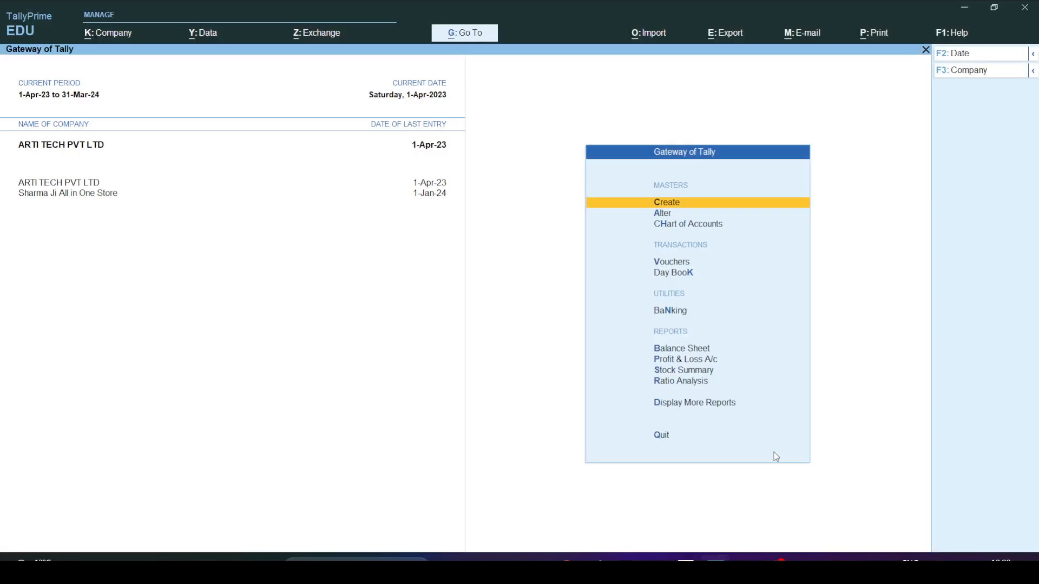
pyautogui.press('Return')
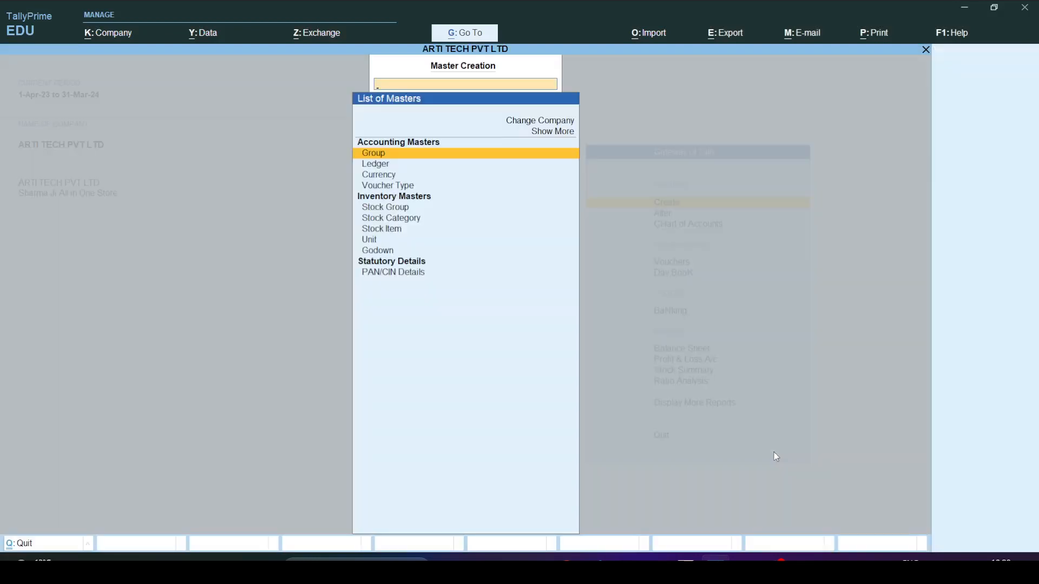
pyautogui.press('Down')
pyautogui.press('Down')
pyautogui.press('Down')
pyautogui.press('Down')
pyautogui.press('Down')
pyautogui.press('Down')
pyautogui.press('Down')
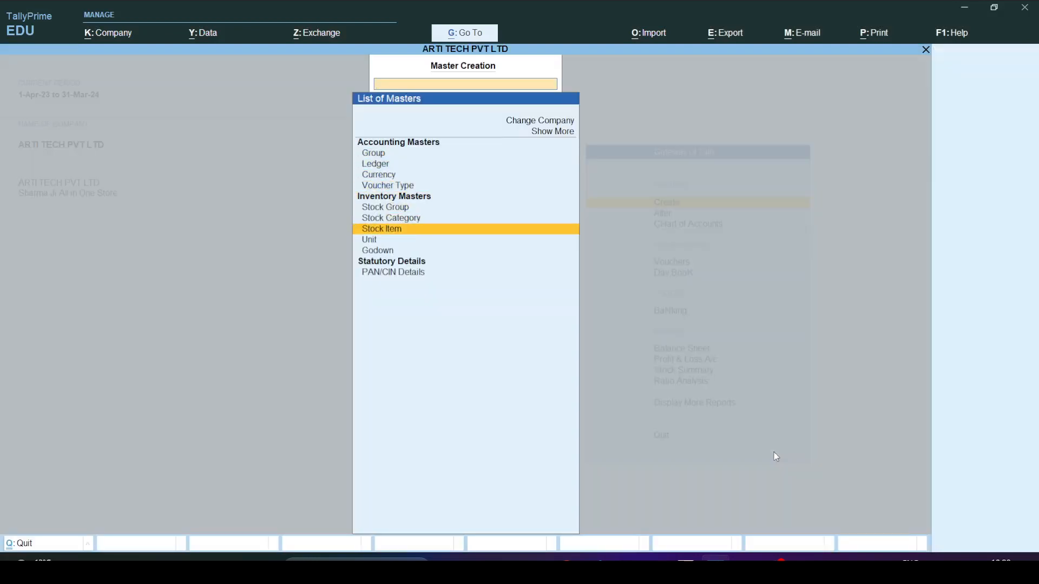
pyautogui.press('Return')
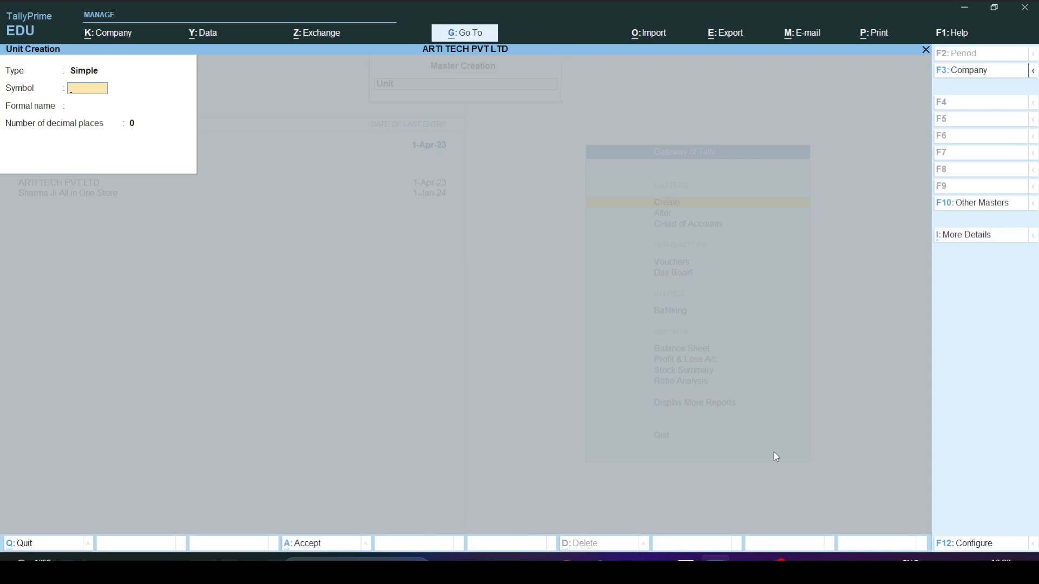
# Step: Quit the blank unit form and master list without saving, and switch back to the Word notes
pyautogui.press('Escape')
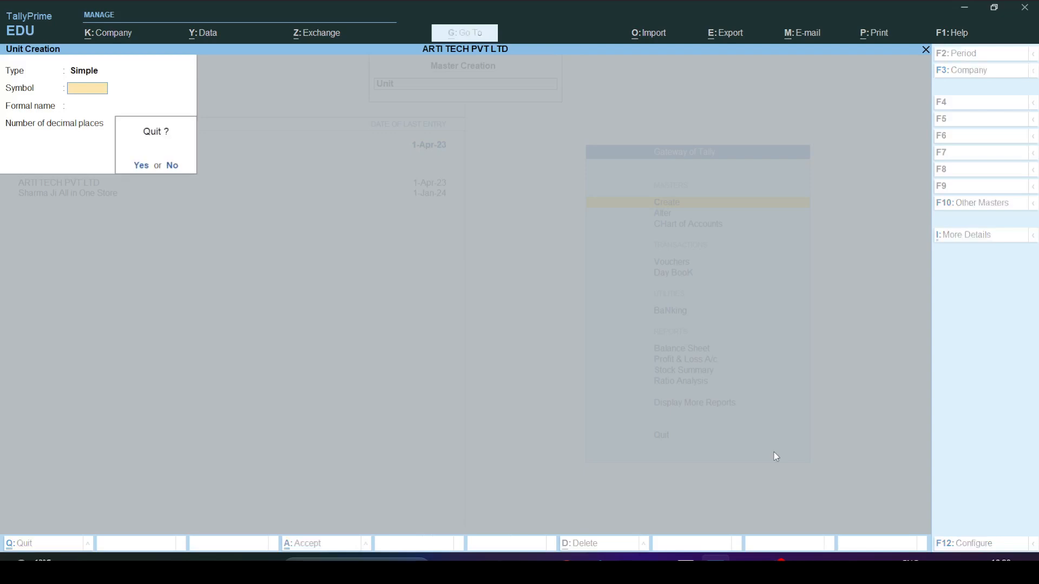
pyautogui.press('y')
pyautogui.press('Escape')
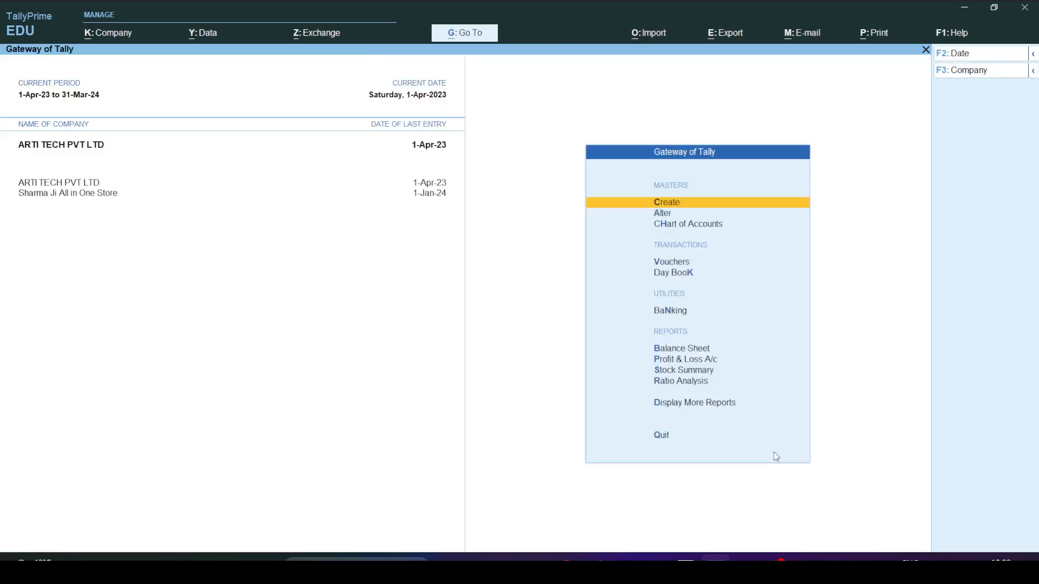
pyautogui.hotkey('alt', 'Tab')
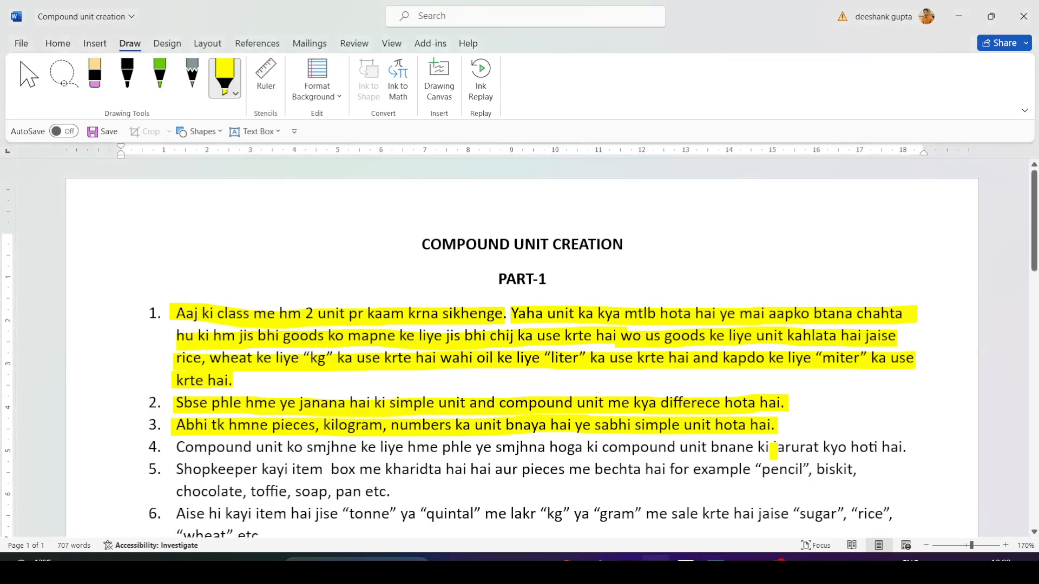
# Step: Switch to TallyPrime again and reopen the Unit creation form from the inventory masters
pyautogui.hotkey('alt', 'Tab')
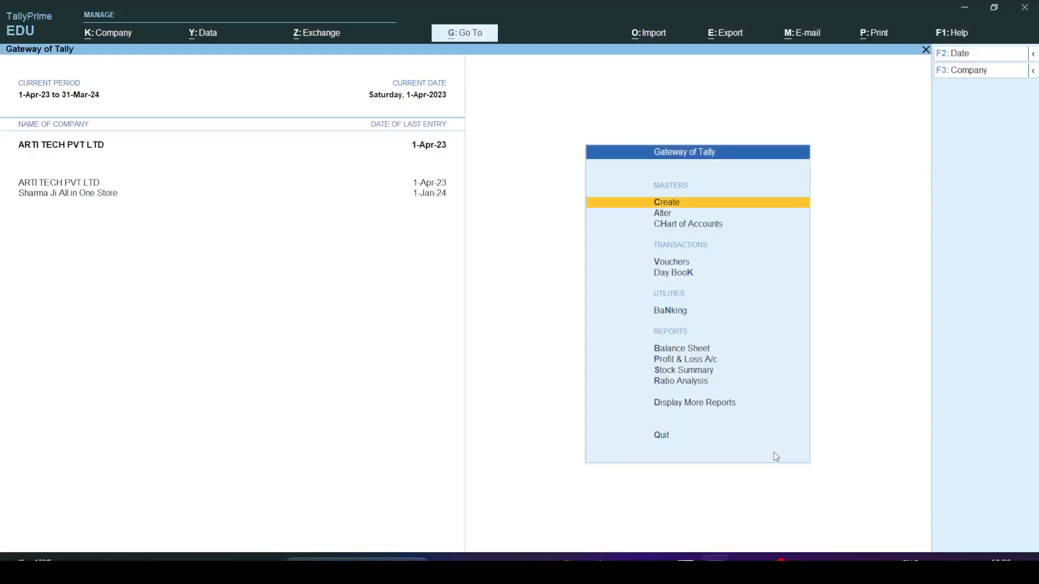
pyautogui.press('Return')
pyautogui.press('Down')
pyautogui.press('Down')
pyautogui.press('Down')
pyautogui.press('Down')
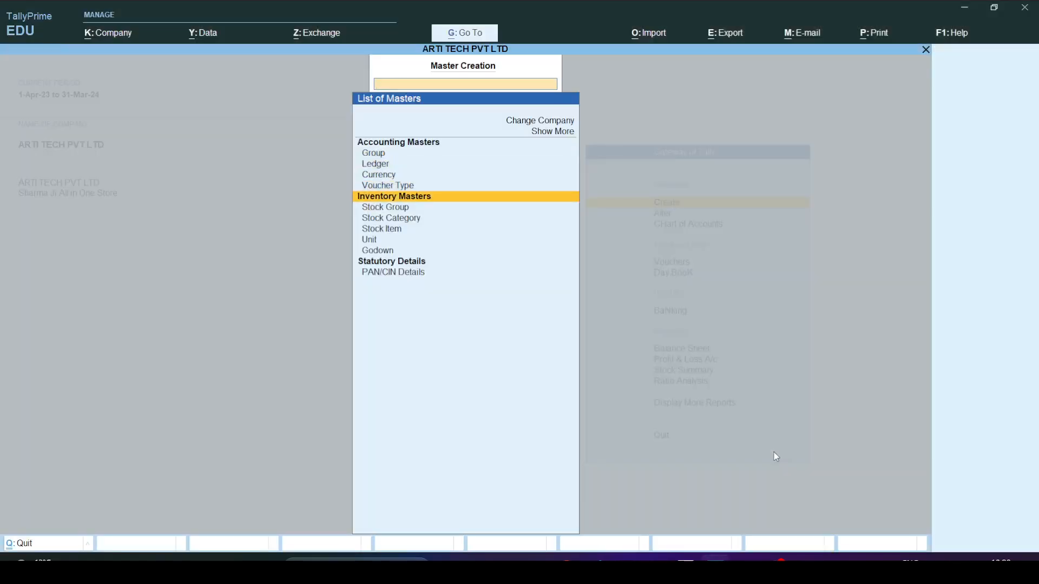
pyautogui.press('Down')
pyautogui.press('Up')
pyautogui.press('Down')
pyautogui.press('Down')
pyautogui.press('Down')
pyautogui.press('Down')
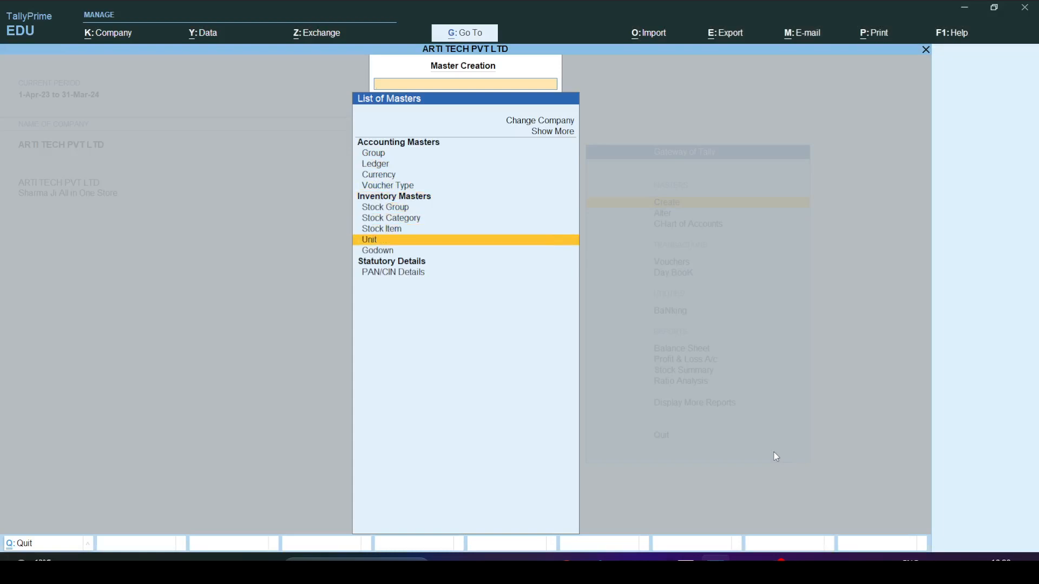
pyautogui.press('Return')
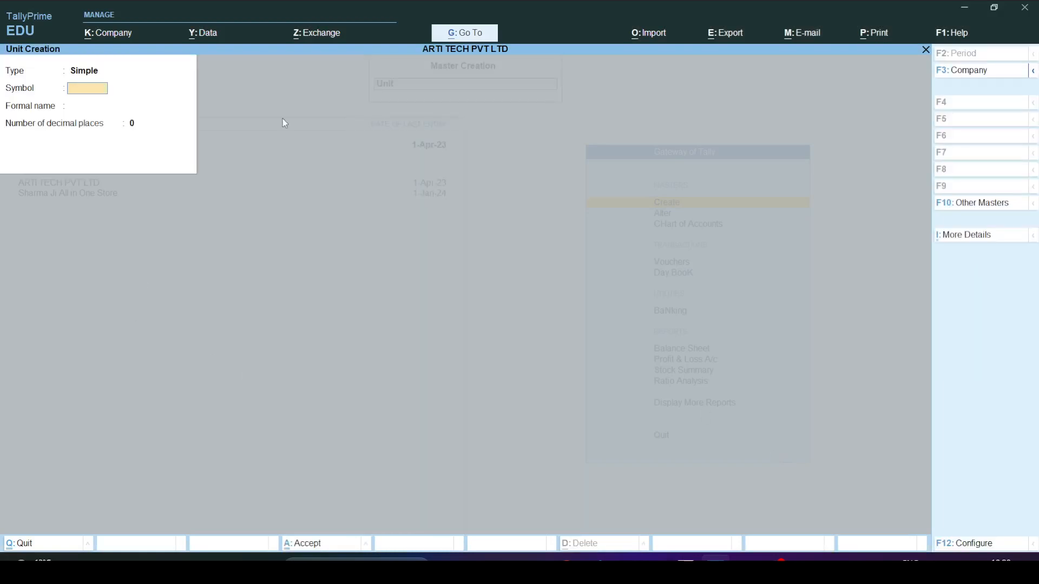
# Step: Examine the Simple and Compound choices for the unit's Type
pyautogui.click(88, 71)
pyautogui.press('Up')
pyautogui.press('Down')
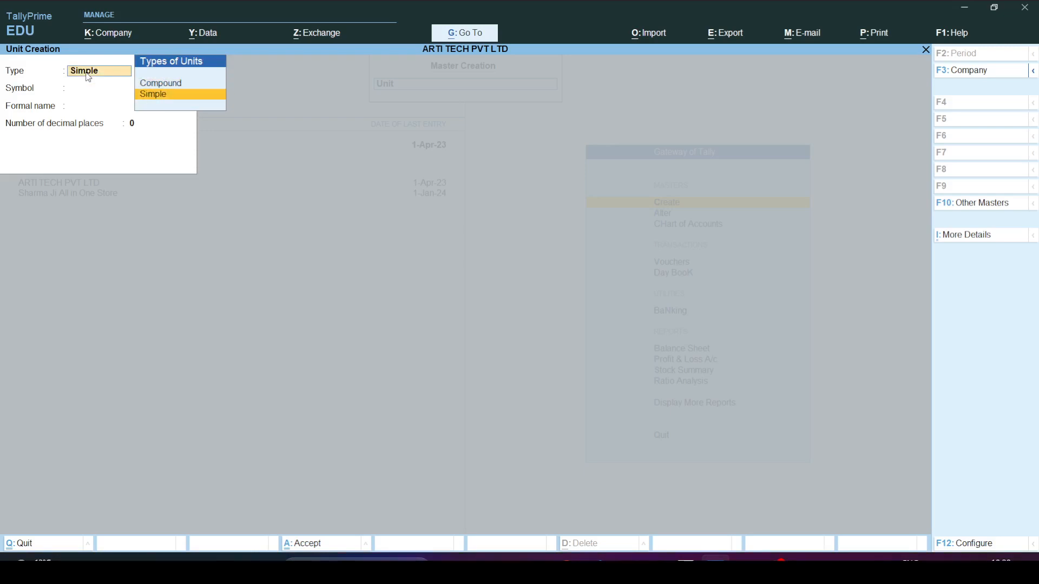
pyautogui.press('Up')
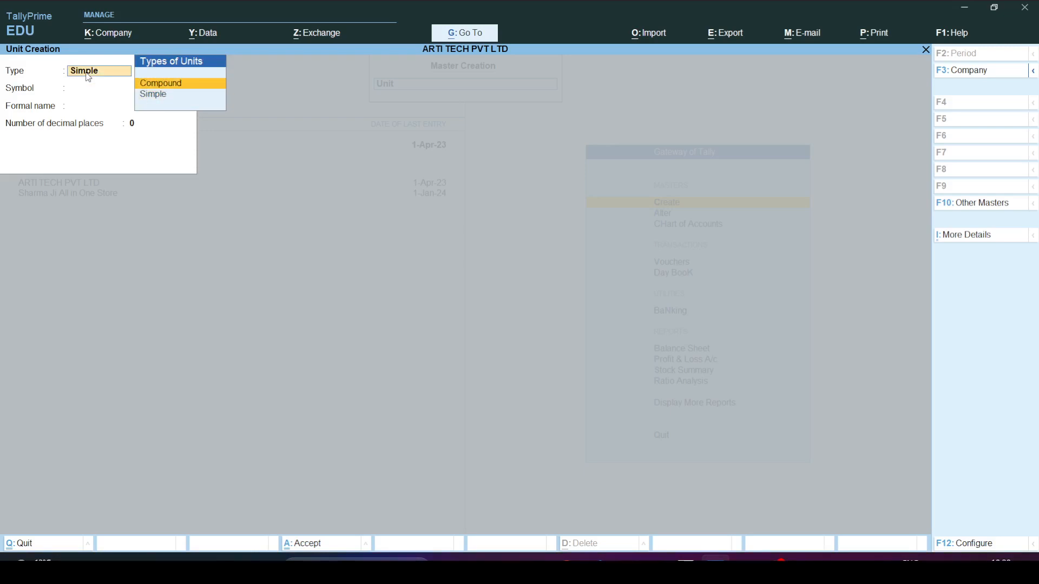
# Step: Abandon the unit creation, go back to the Gateway of Tally and switch to the Word notes
pyautogui.press('BackSpace')
pyautogui.press('Escape')
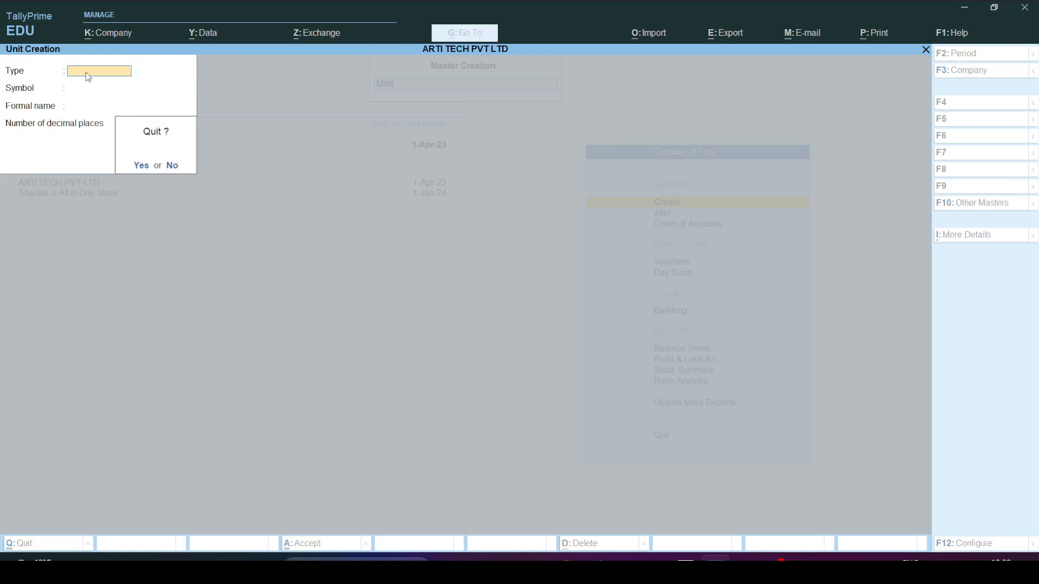
pyautogui.press('y')
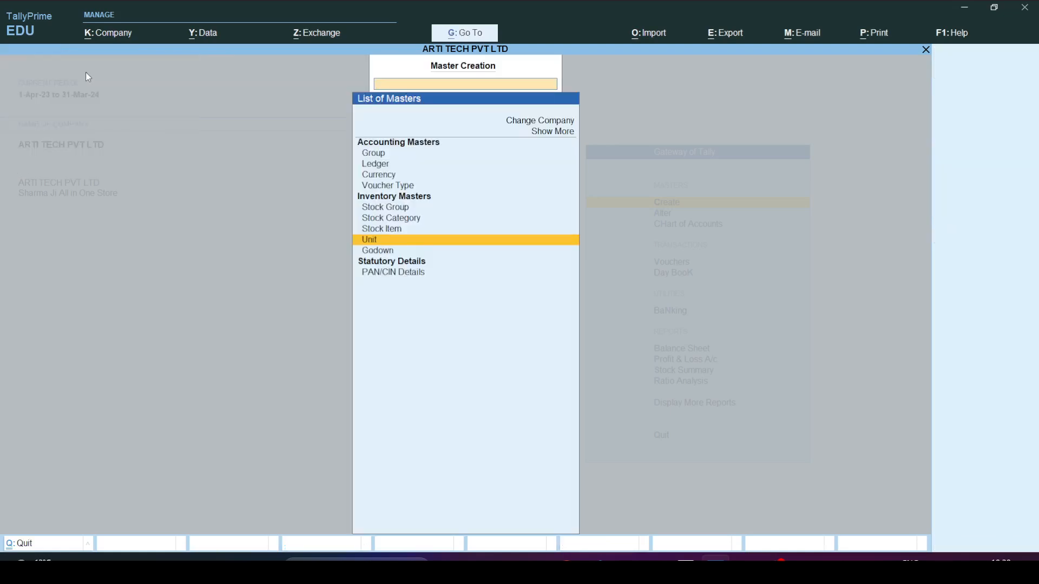
pyautogui.press('Escape')
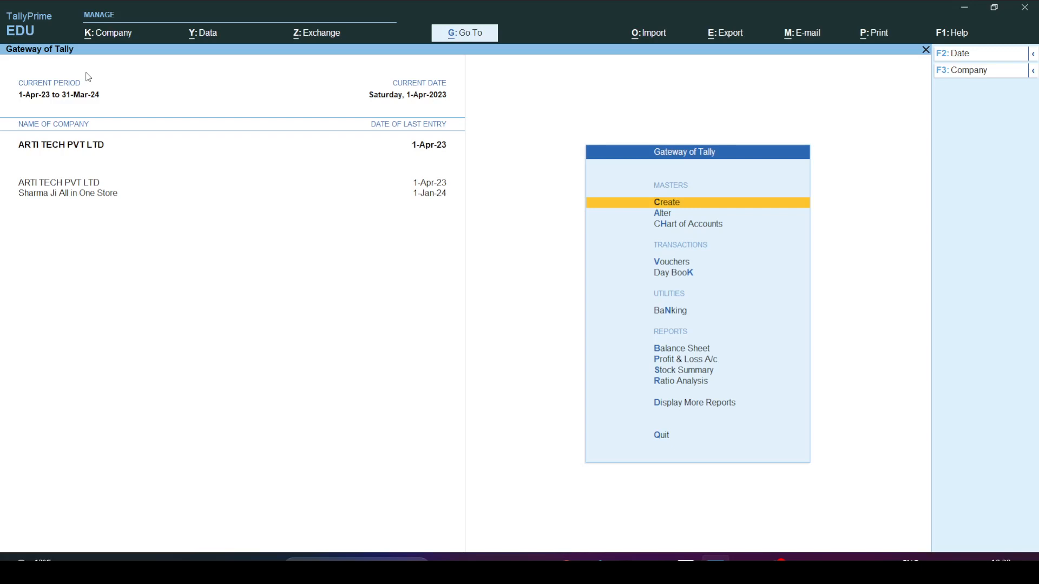
pyautogui.hotkey('alt', 'Tab')
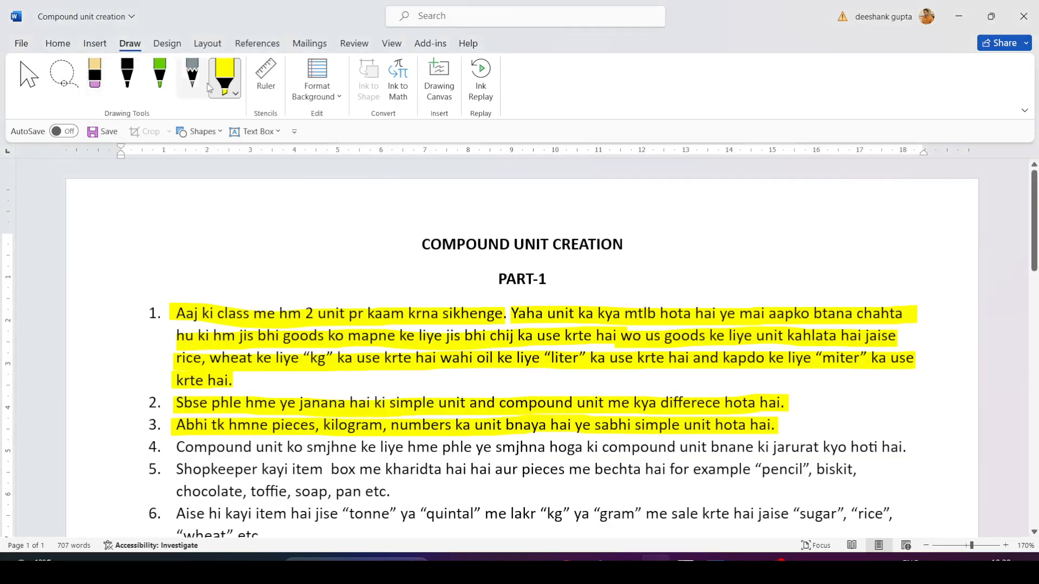
# Step: Highlight point 4 on the need for compound units and both lines of point 5 in yellow
pyautogui.moveTo(175, 448); pyautogui.dragTo(902, 447)
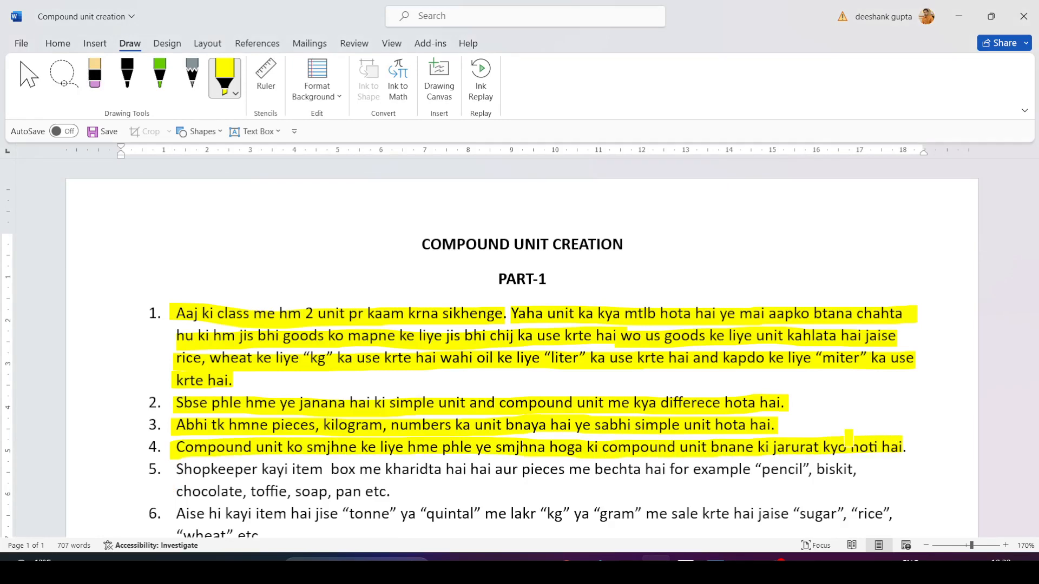
pyautogui.click(29, 79)
pyautogui.scroll(-5, 388, 349)
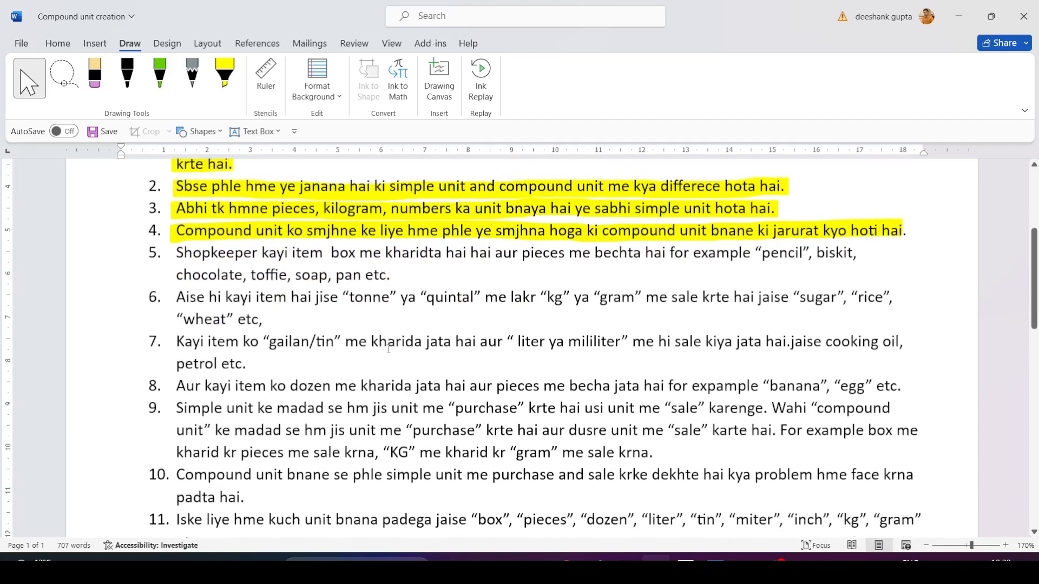
pyautogui.click(225, 75)
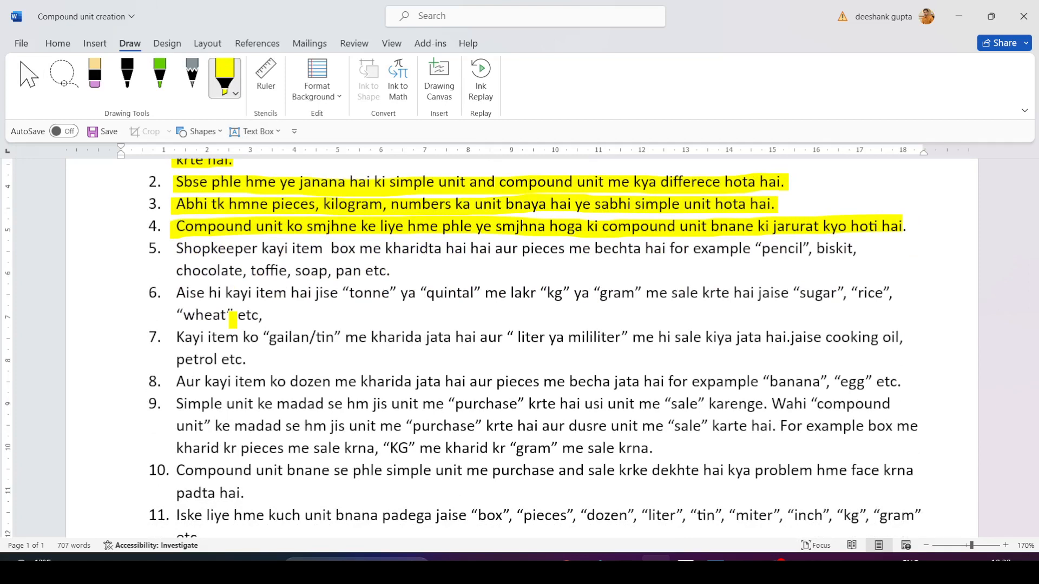
pyautogui.moveTo(173, 249); pyautogui.dragTo(860, 248)
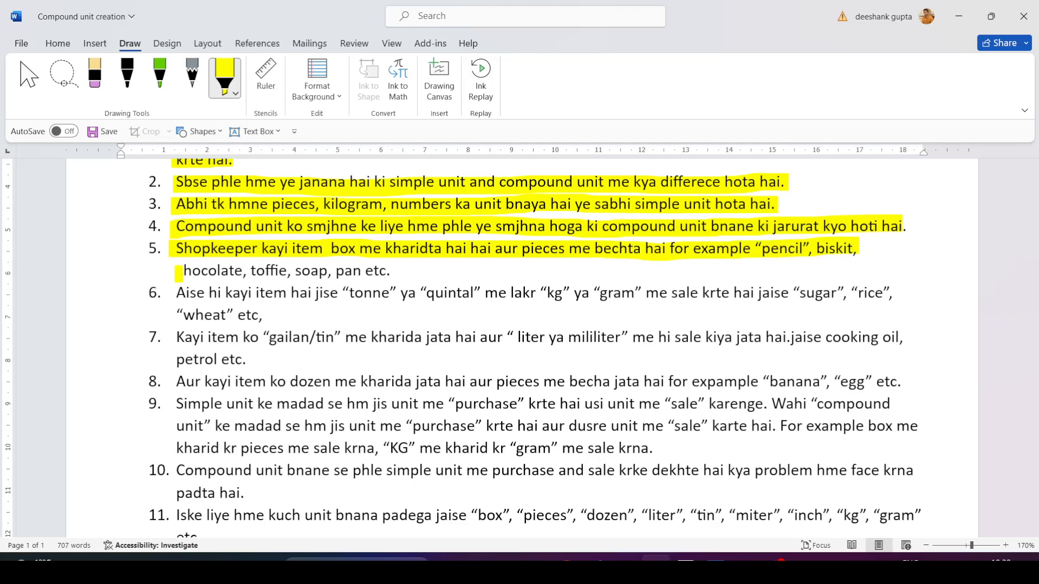
pyautogui.moveTo(178, 273); pyautogui.dragTo(393, 271)
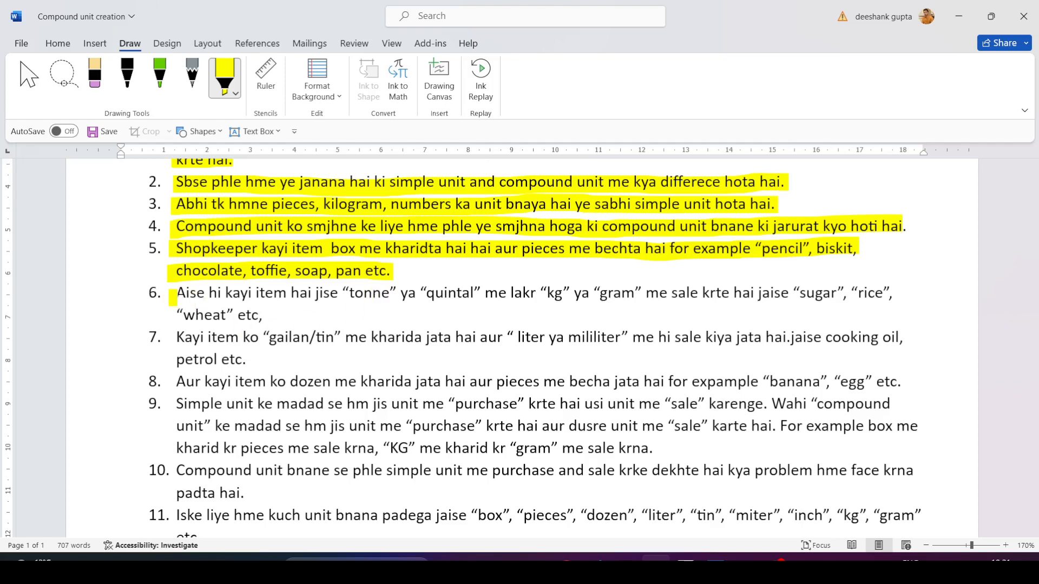
# Step: Highlight both lines of point 6, about tonne or quintal items sold in kg or gram, in yellow
pyautogui.moveTo(173, 297); pyautogui.dragTo(795, 298)
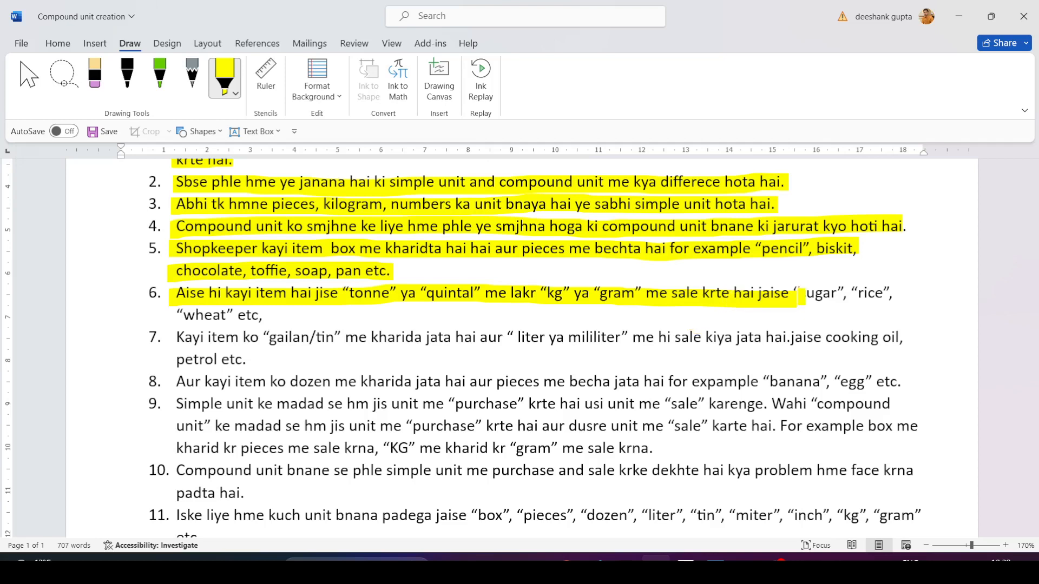
pyautogui.moveTo(800, 296); pyautogui.dragTo(893, 296)
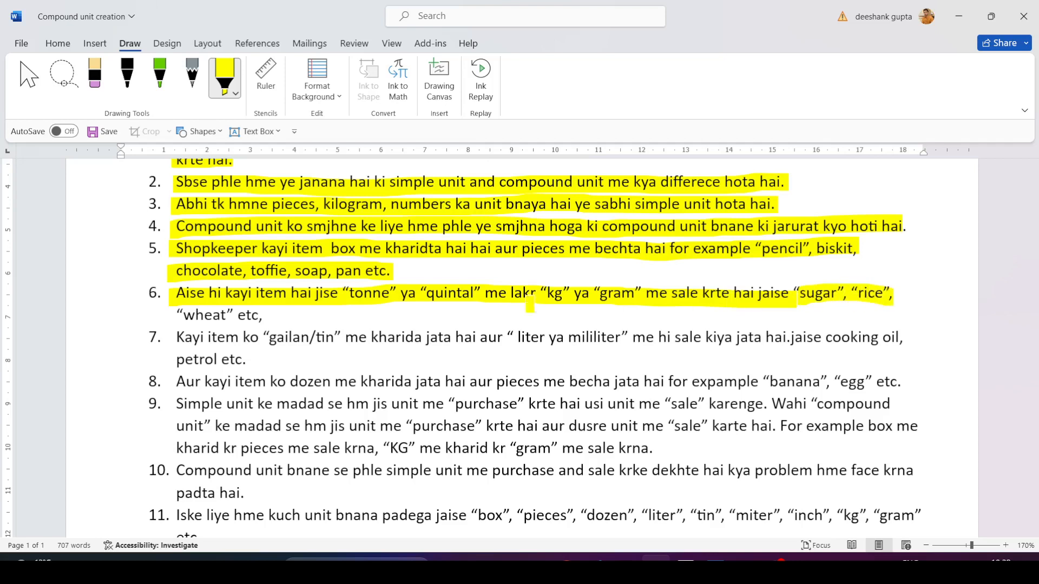
pyautogui.moveTo(176, 317); pyautogui.dragTo(259, 318)
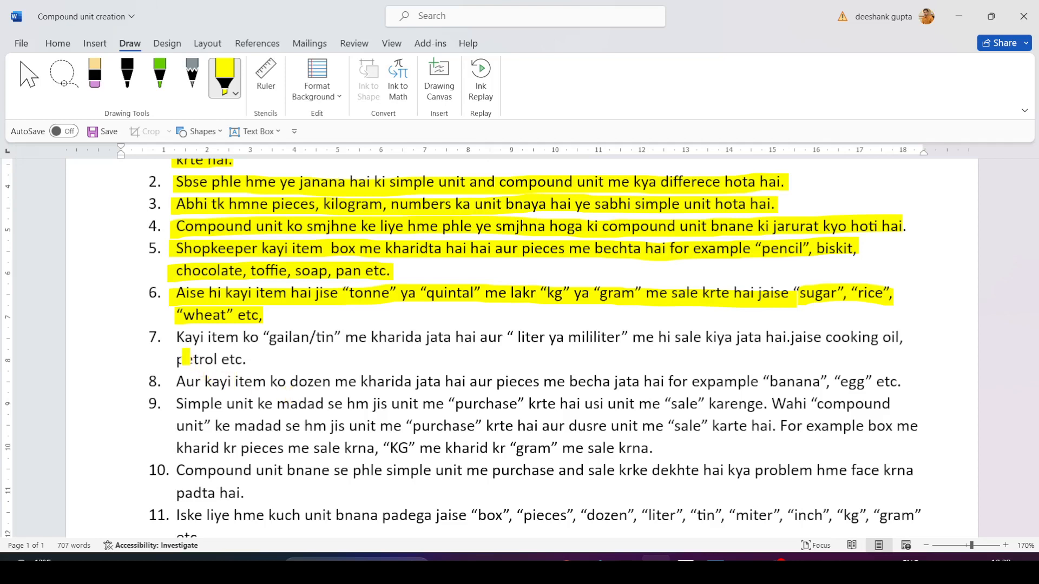
# Step: Highlight both lines of point 7 and the banana and egg example in point 8 in yellow
pyautogui.moveTo(176, 338); pyautogui.dragTo(623, 341)
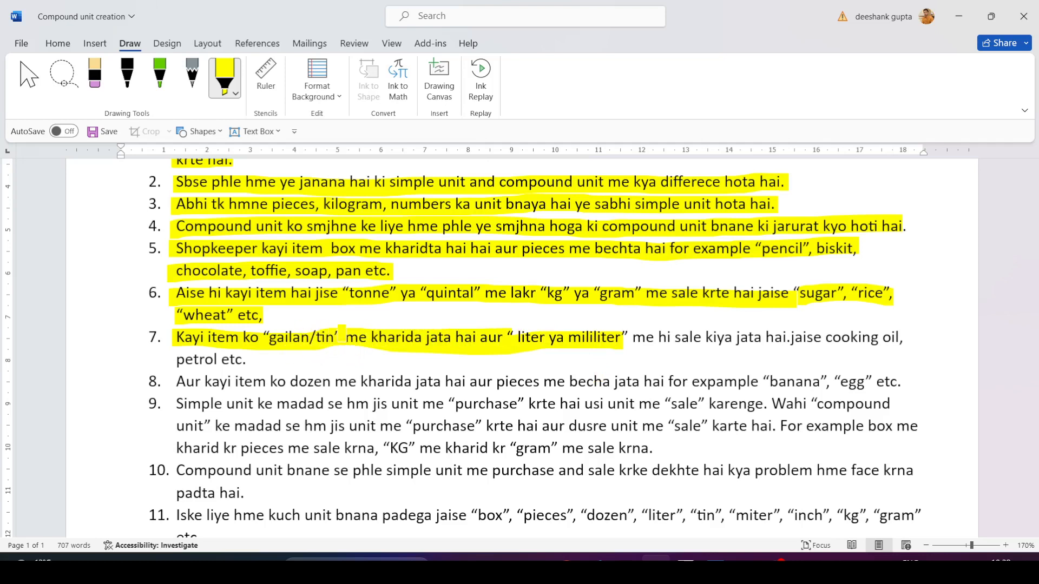
pyautogui.moveTo(618, 342); pyautogui.dragTo(901, 340)
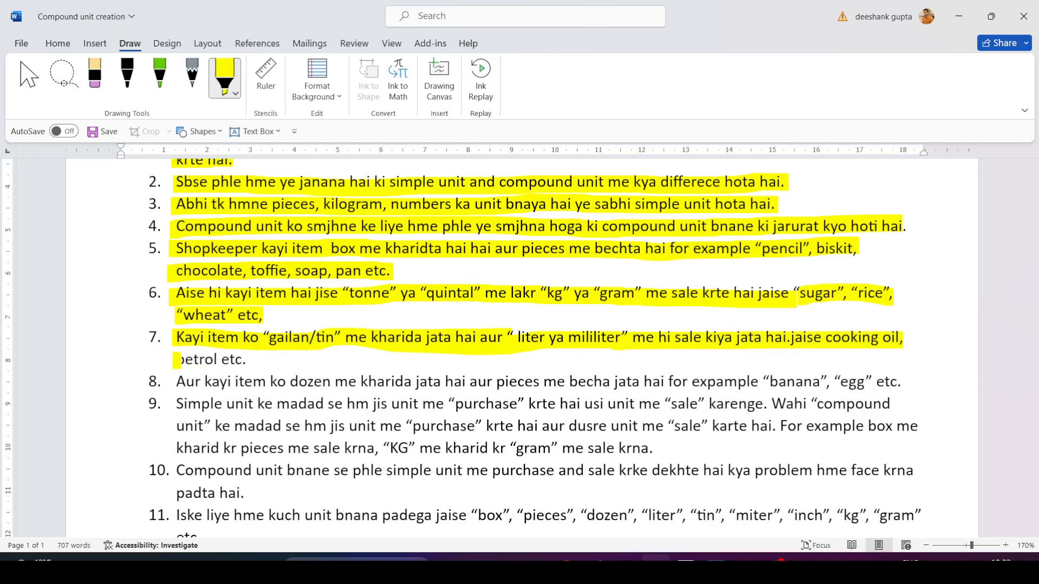
pyautogui.moveTo(177, 359); pyautogui.dragTo(247, 359)
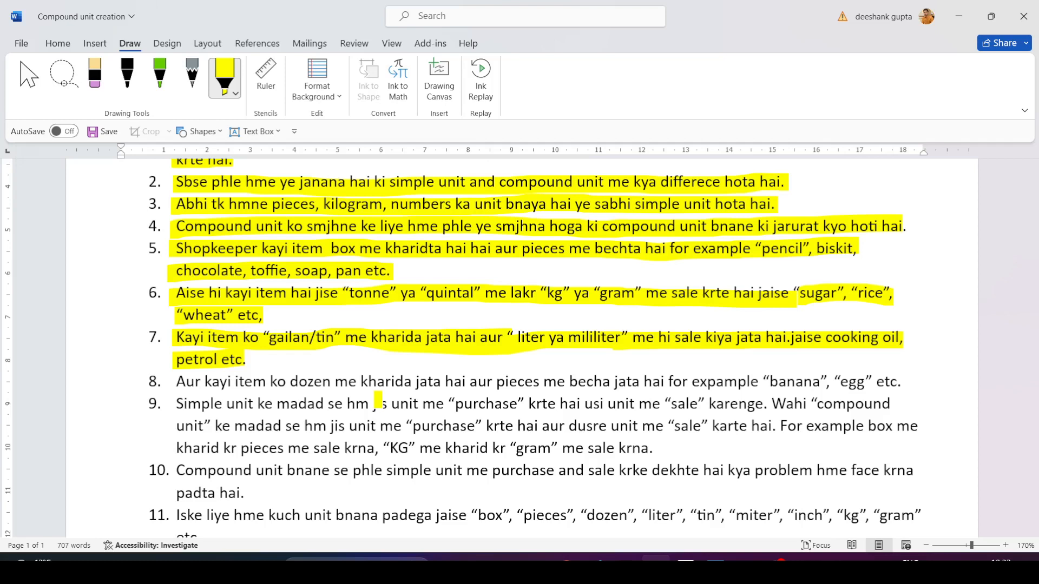
pyautogui.moveTo(174, 382); pyautogui.dragTo(896, 383)
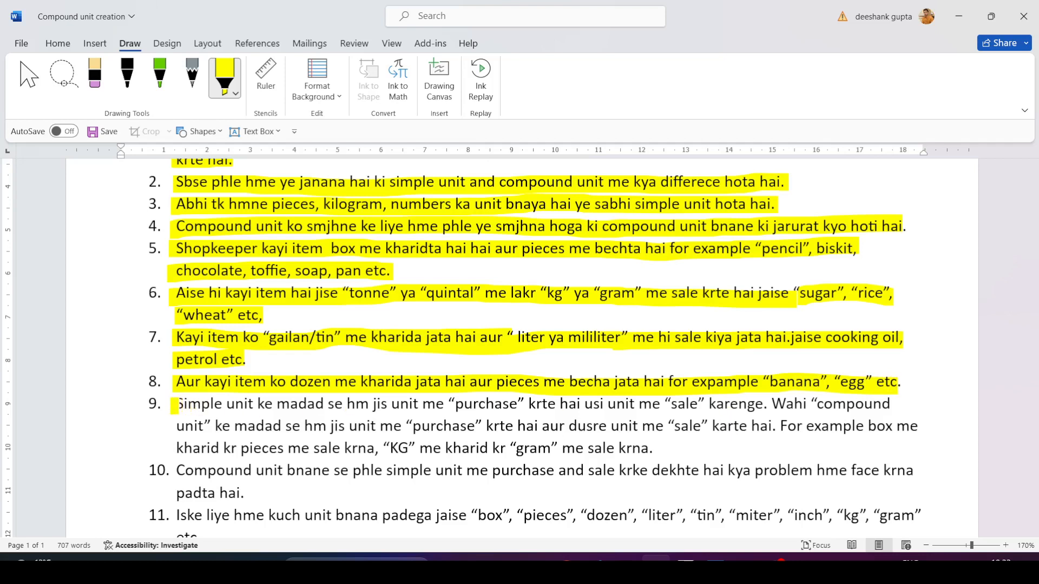
# Step: Highlight all three lines of point 9 and both lines of point 10 in yellow
pyautogui.moveTo(174, 407); pyautogui.dragTo(775, 405)
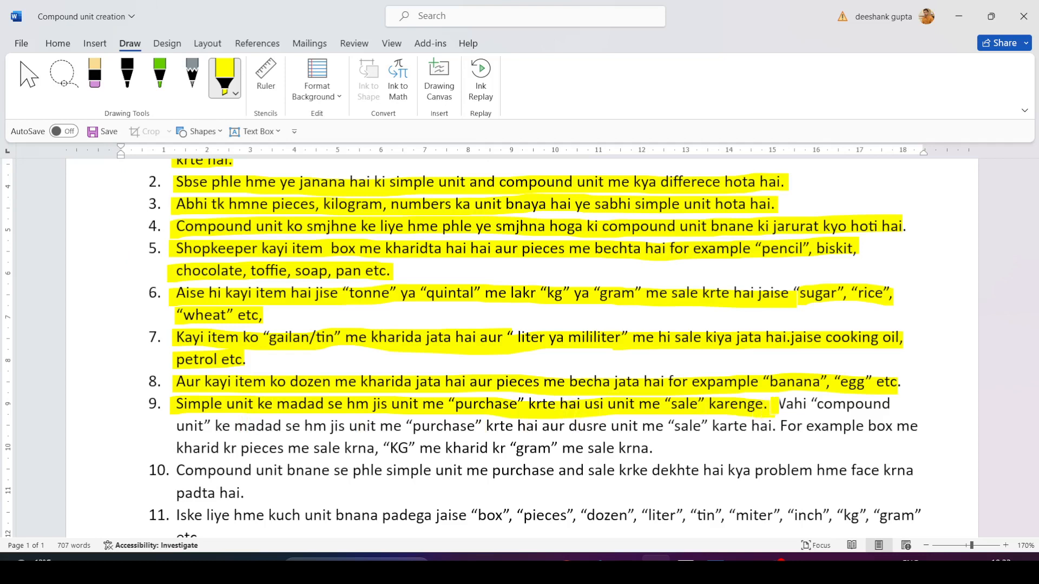
pyautogui.moveTo(775, 406); pyautogui.dragTo(896, 405)
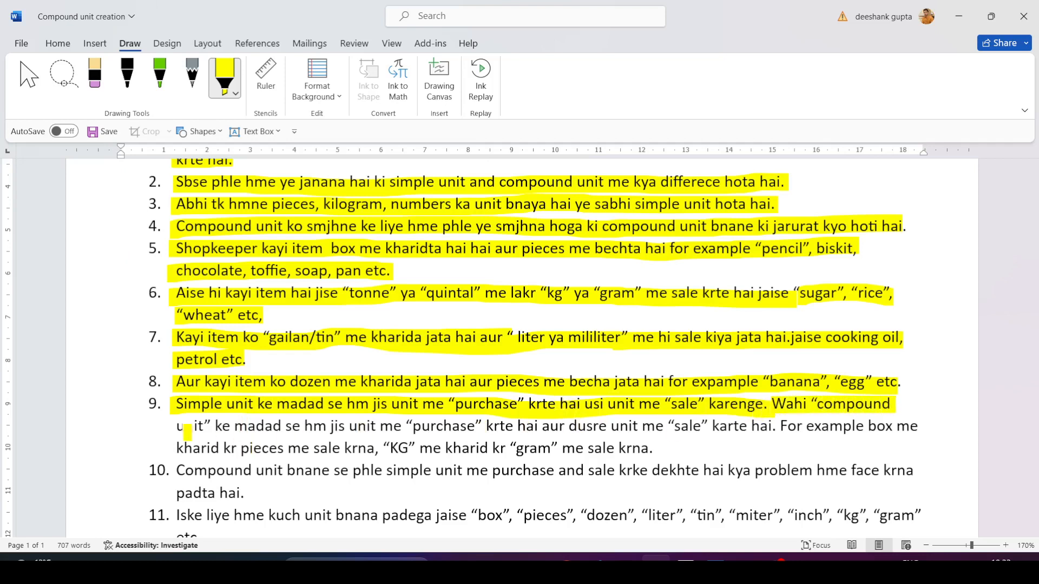
pyautogui.moveTo(174, 427); pyautogui.dragTo(775, 427)
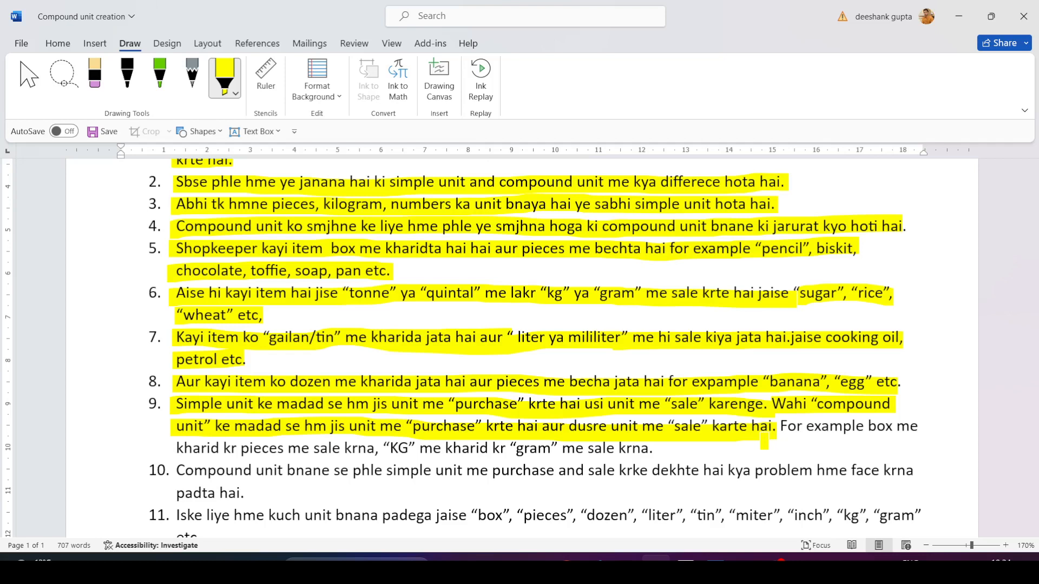
pyautogui.moveTo(783, 430); pyautogui.dragTo(918, 431)
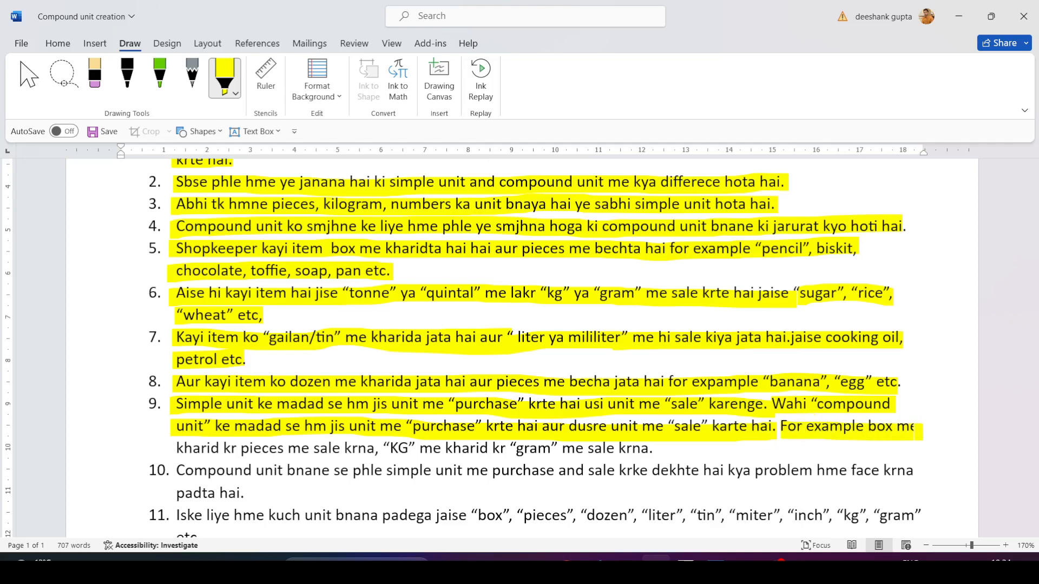
pyautogui.moveTo(168, 448); pyautogui.dragTo(447, 449)
pyautogui.moveTo(510, 450); pyautogui.dragTo(657, 451)
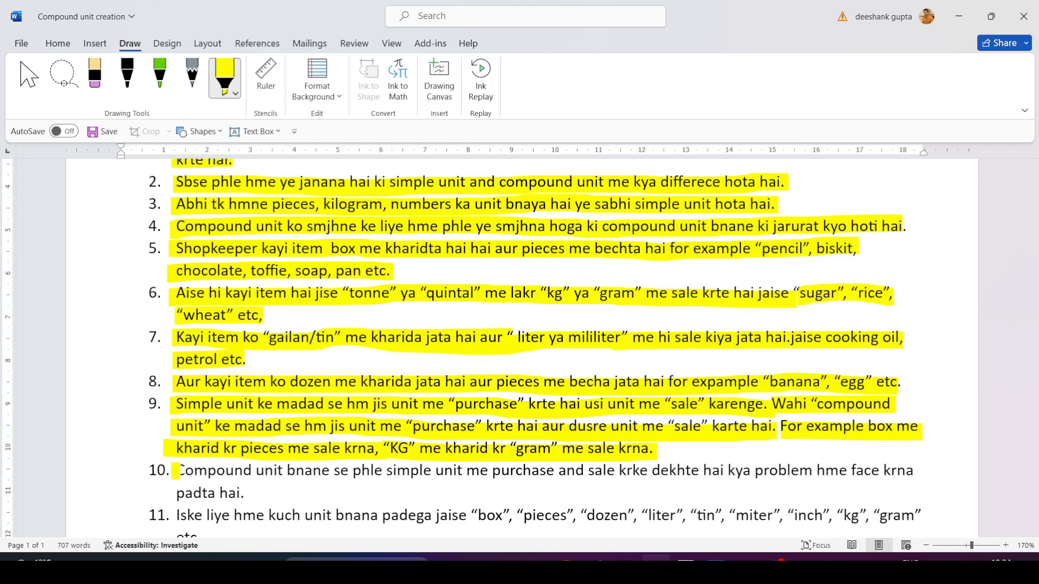
pyautogui.moveTo(175, 471); pyautogui.dragTo(925, 472)
pyautogui.moveTo(169, 489)
pyautogui.mouseDown()
pyautogui.moveTo(169, 502)
pyautogui.moveTo(259, 496)
pyautogui.mouseUp()
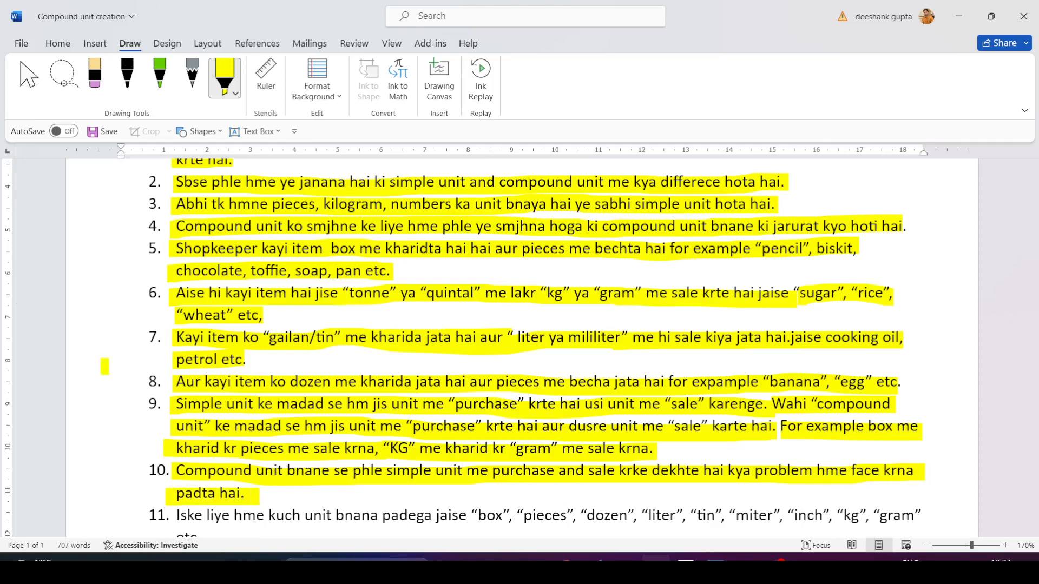
# Step: Highlight point 11 with its list of units and point 12 with sub-point a in yellow
pyautogui.click(29, 76)
pyautogui.scroll(-3, 196, 412)
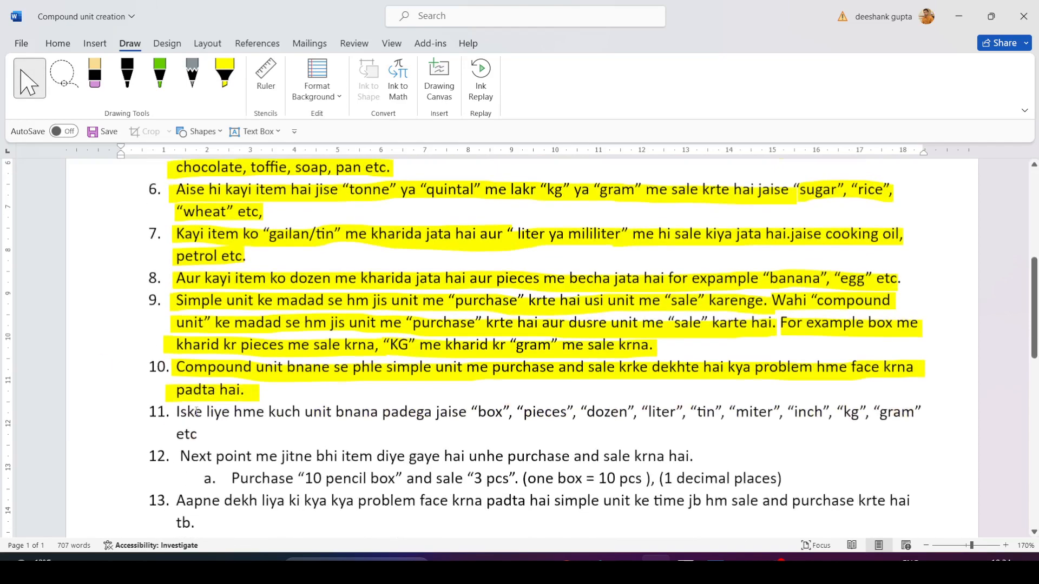
pyautogui.click(224, 76)
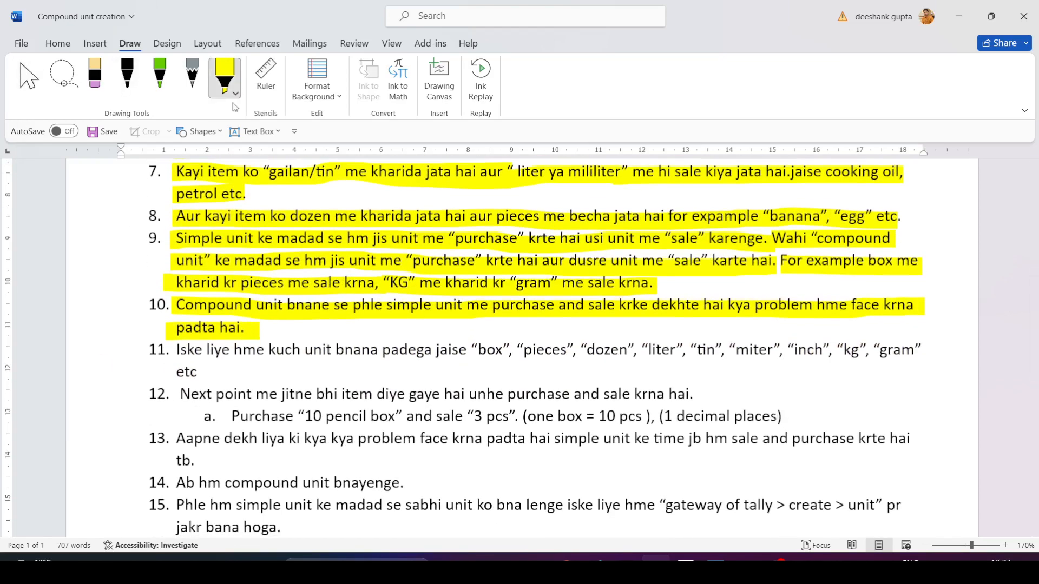
pyautogui.moveTo(172, 352); pyautogui.dragTo(923, 352)
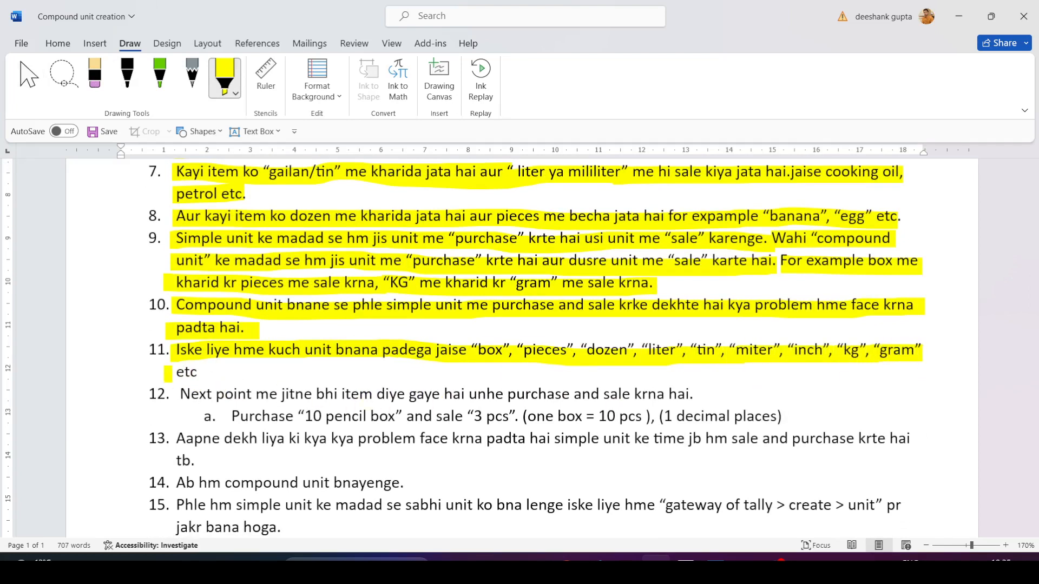
pyautogui.moveTo(168, 373); pyautogui.dragTo(205, 373)
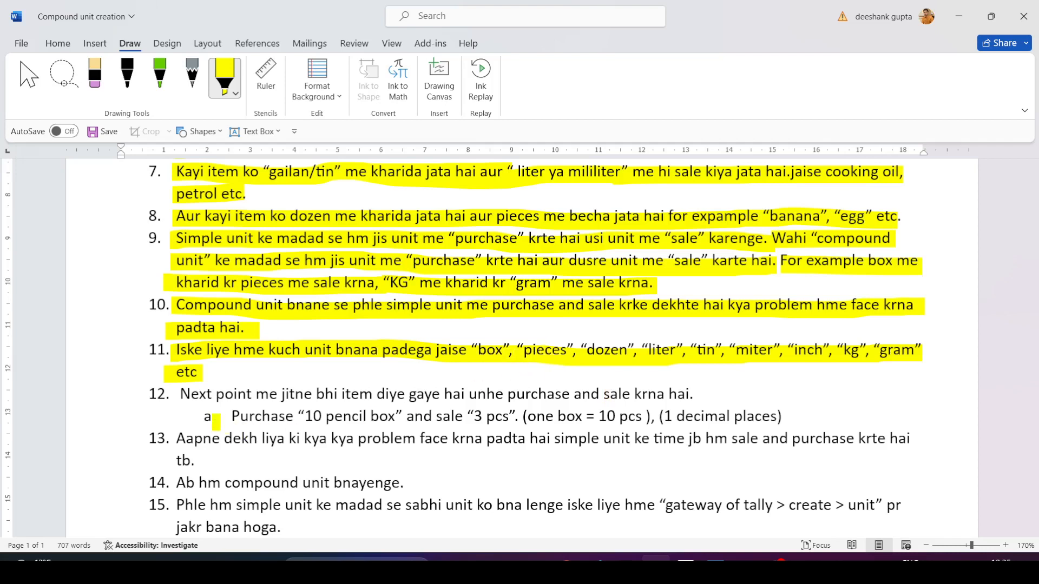
pyautogui.moveTo(181, 395); pyautogui.dragTo(694, 395)
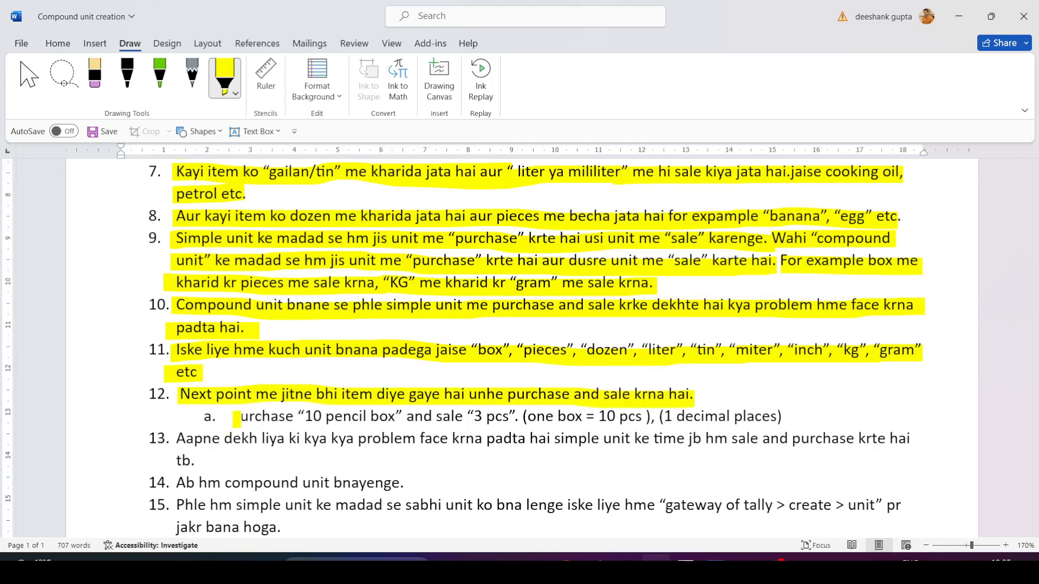
pyautogui.moveTo(232, 417); pyautogui.dragTo(782, 417)
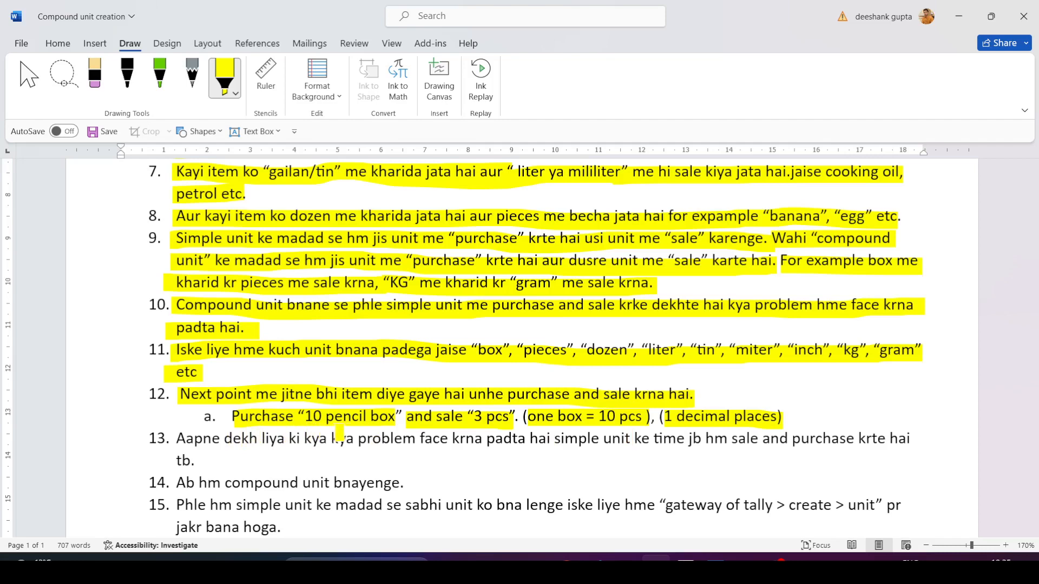
# Step: Switch to TallyPrime and start a new company named Learning Layers, keeping the same mailing name
pyautogui.hotkey('alt', 'Tab')
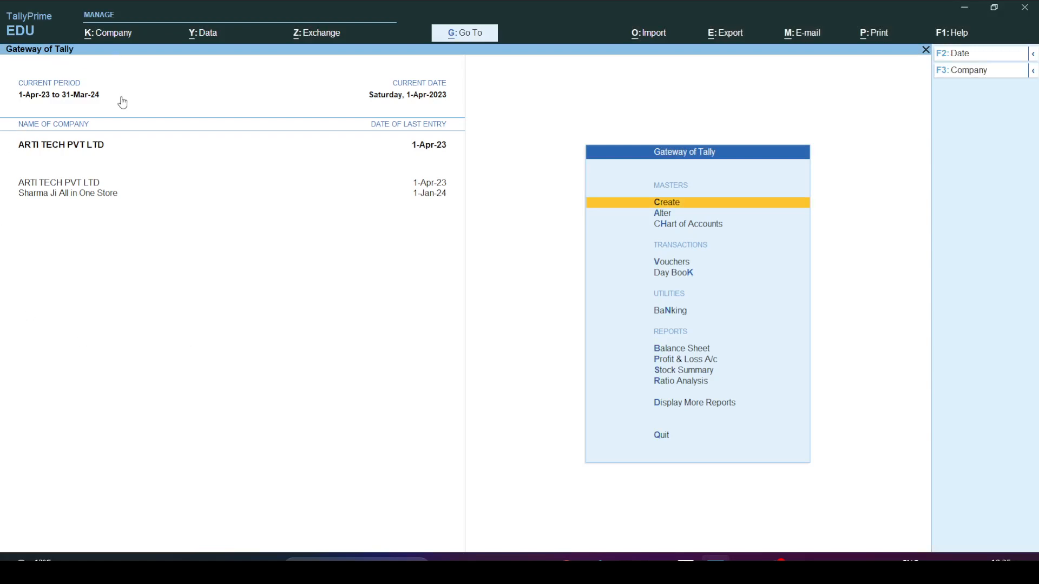
pyautogui.click(116, 38)
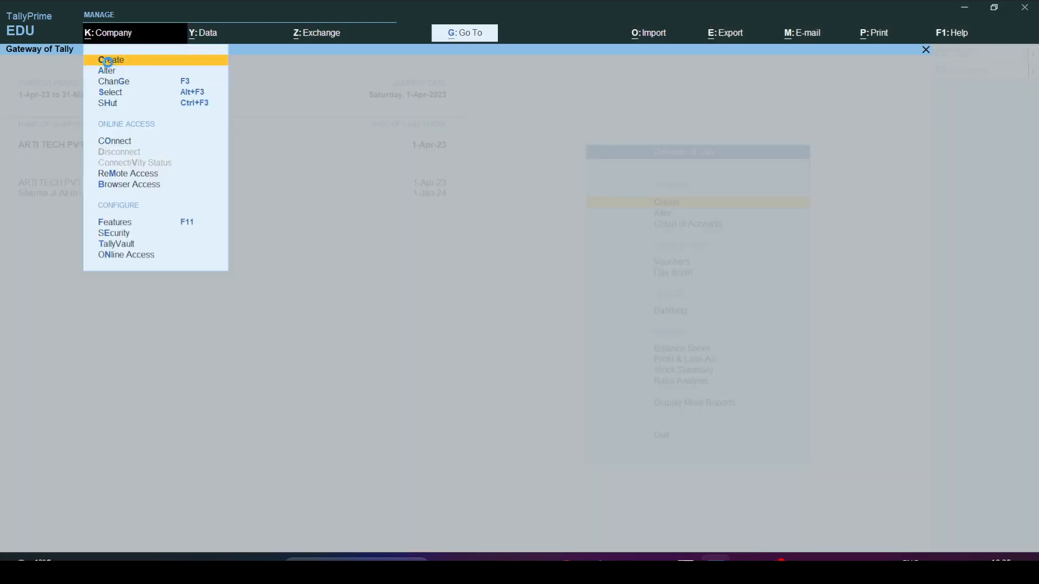
pyautogui.click(114, 62)
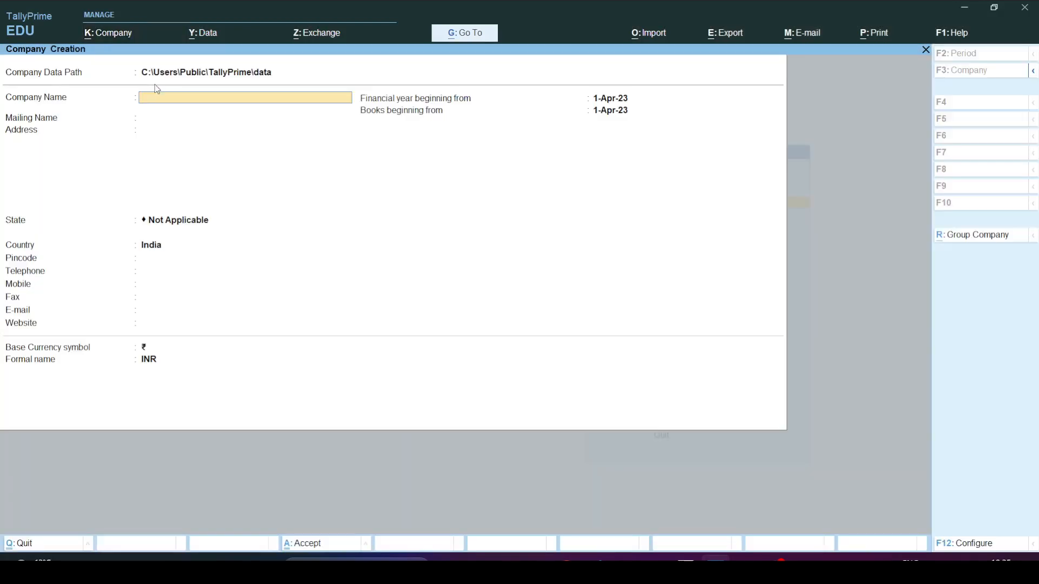
pyautogui.write('Learning Layers')
pyautogui.press('Return')
pyautogui.press('Return')
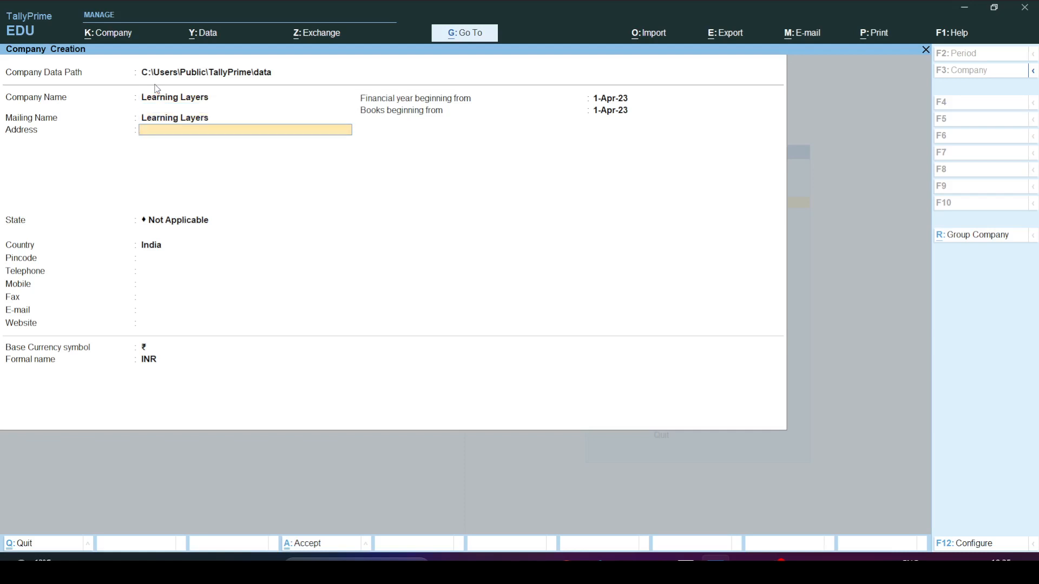
# Step: Fill in the company's address and pincode and choose Delhi as its state
pyautogui.write('Dwarka')
pyautogui.press('Return')
pyautogui.press('Return')
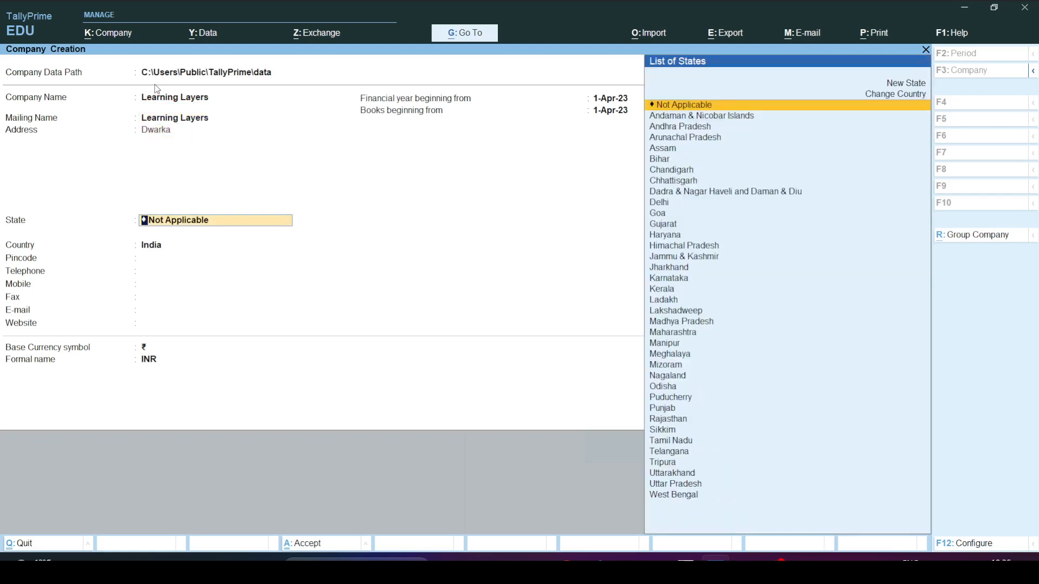
pyautogui.write('Del')
pyautogui.press('Return')
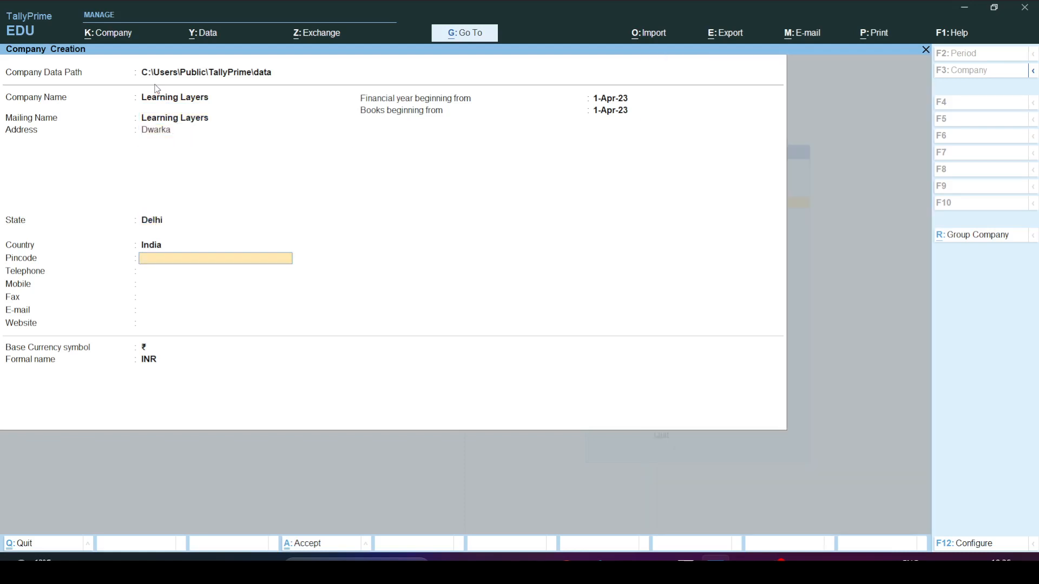
pyautogui.write('110078')
pyautogui.press('Return')
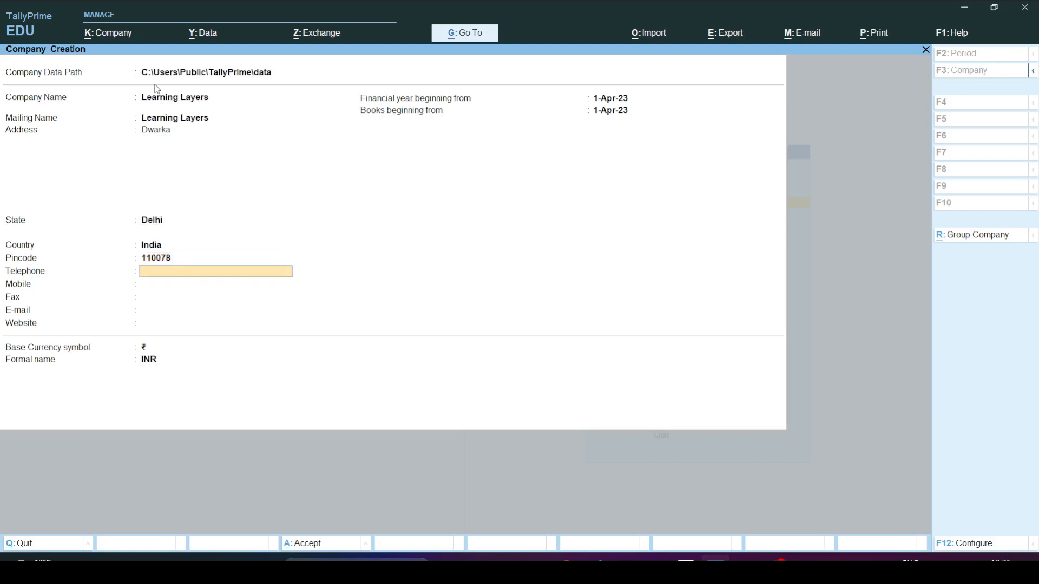
# Step: Leave the contact details blank, keep the ₹ and INR currency settings and save the company
pyautogui.press('Return')
pyautogui.press('Return')
pyautogui.press('Return')
pyautogui.press('Return')
pyautogui.press('Return')
pyautogui.press('Return')
pyautogui.press('Return')
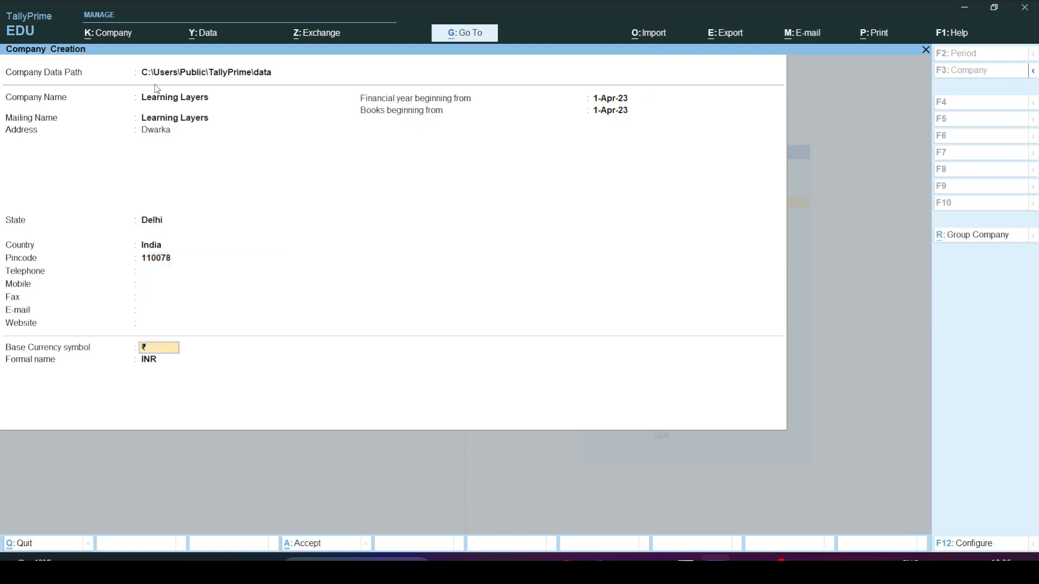
pyautogui.press('Return')
pyautogui.press('Return')
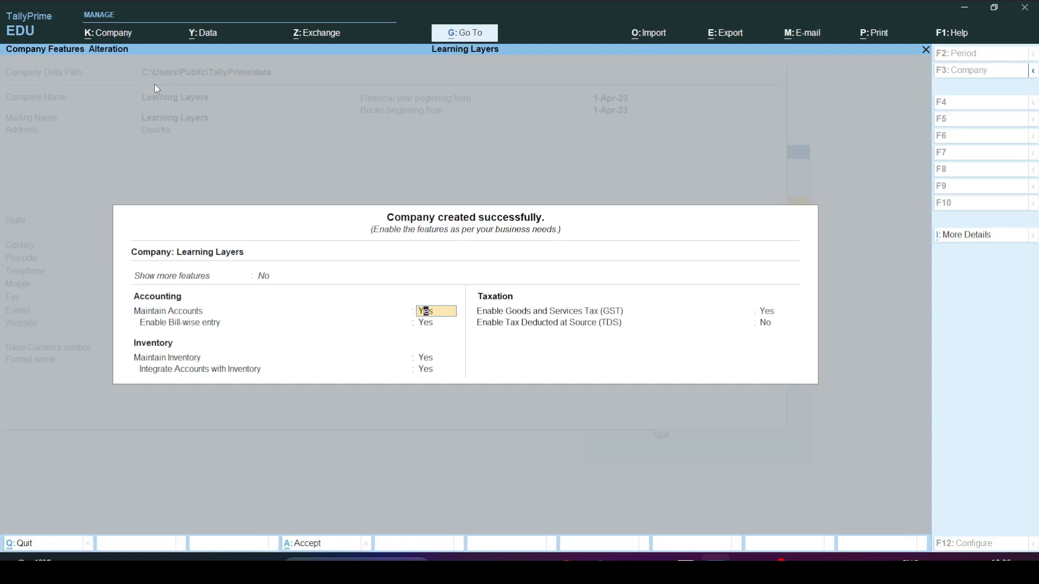
# Step: Disable Goods and Services Tax (GST) for Learning Layers, keep the other features as they are and accept them
pyautogui.press('Return')
pyautogui.press('Return')
pyautogui.press('Return')
pyautogui.press('Return')
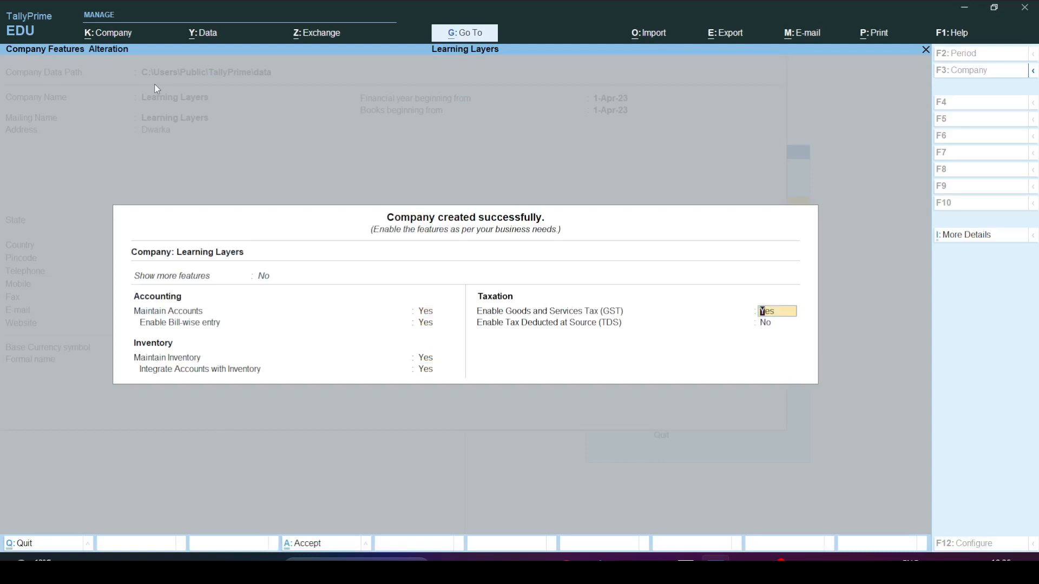
pyautogui.write('n')
pyautogui.press('Return')
pyautogui.press('Return')
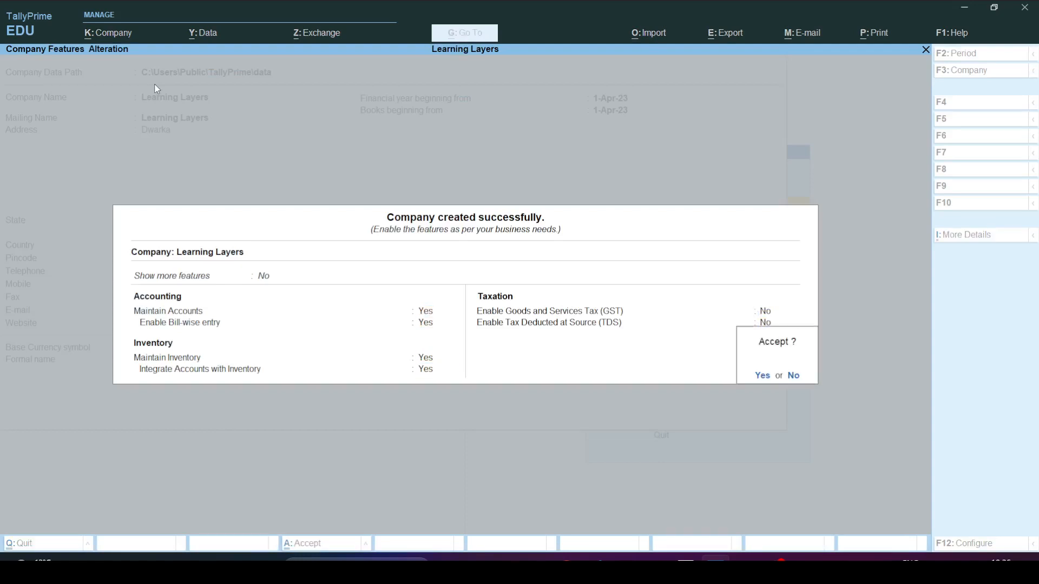
pyautogui.press('Return')
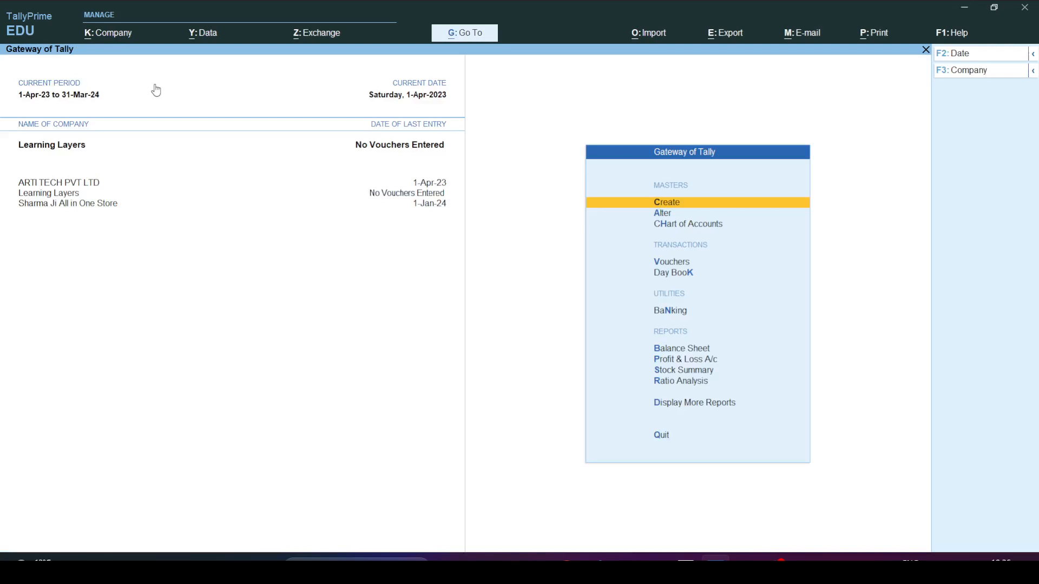
# Step: Recheck the Word notes, return to TallyPrime and open the creation form for a new unit
pyautogui.hotkey('alt', 'Tab')
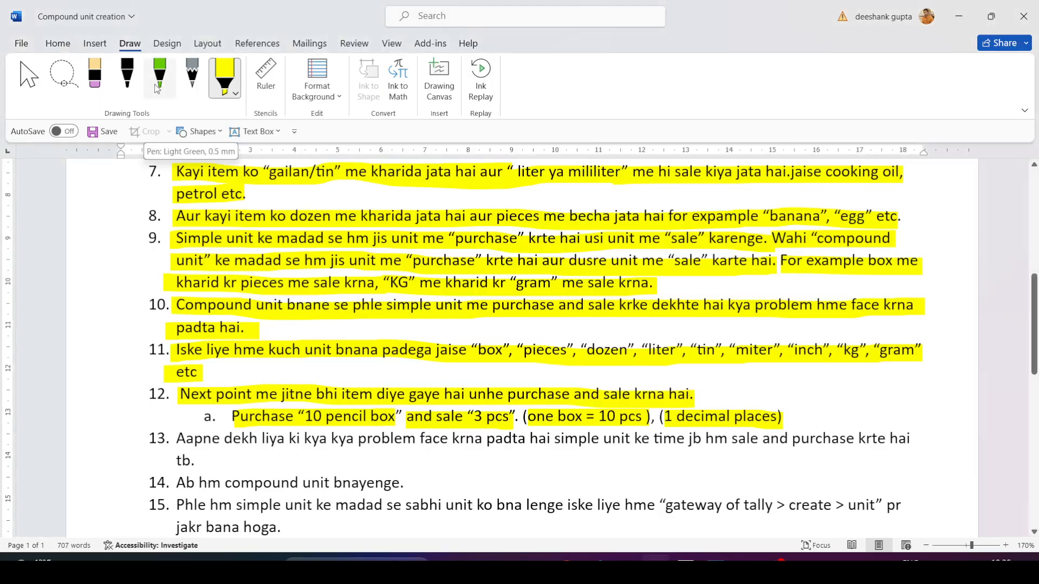
pyautogui.hotkey('alt', 'Tab')
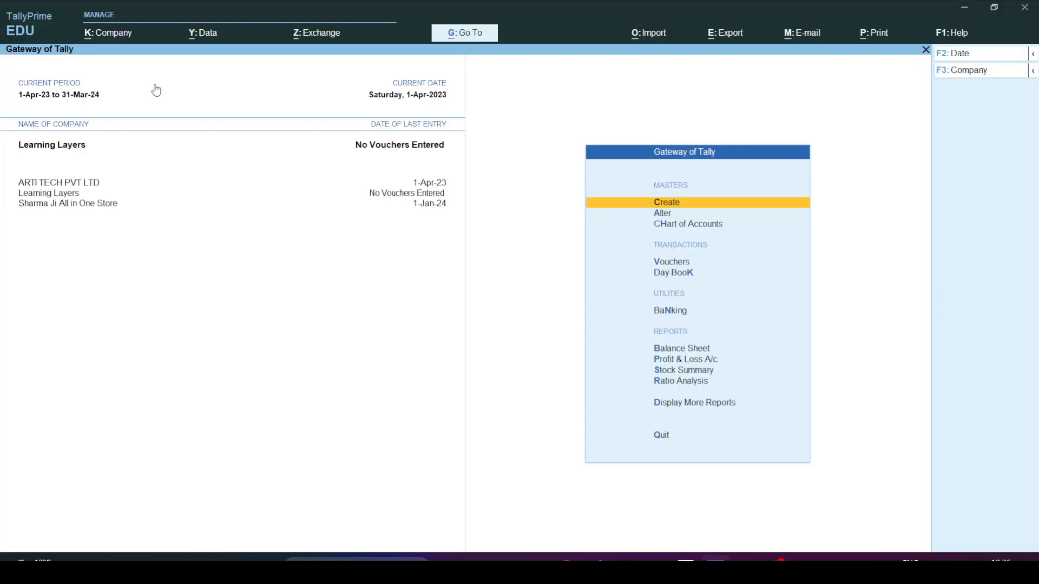
pyautogui.press('Return')
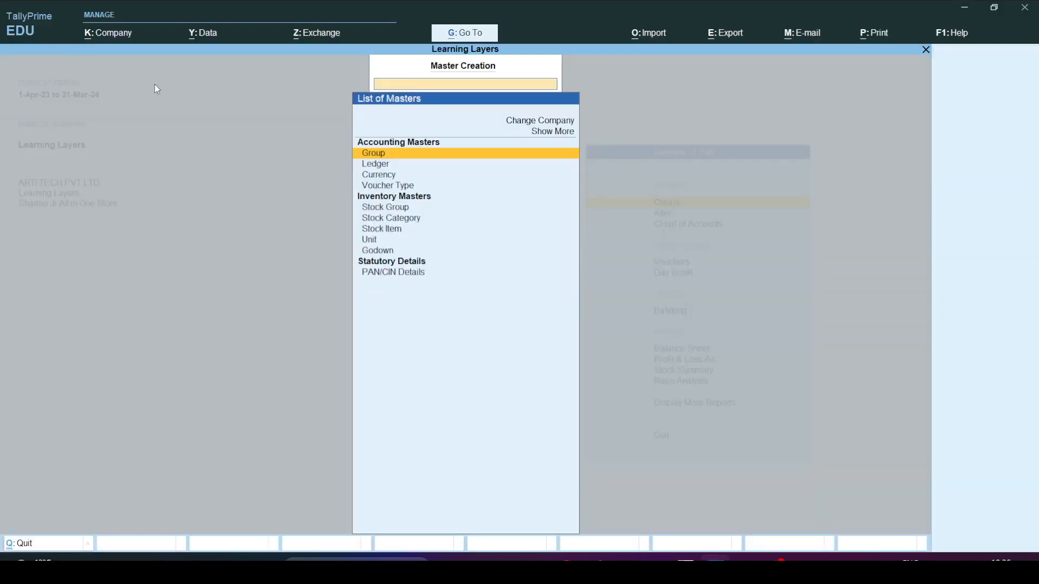
pyautogui.press('Down')
pyautogui.press('Down')
pyautogui.press('Down')
pyautogui.press('Down')
pyautogui.press('Down')
pyautogui.press('Down')
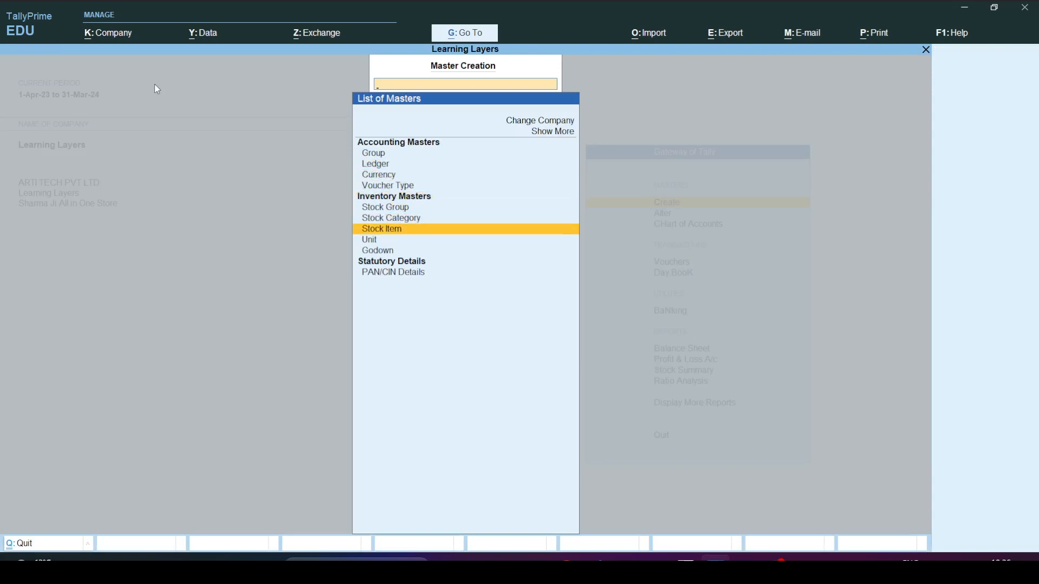
pyautogui.press('Down')
pyautogui.press('Return')
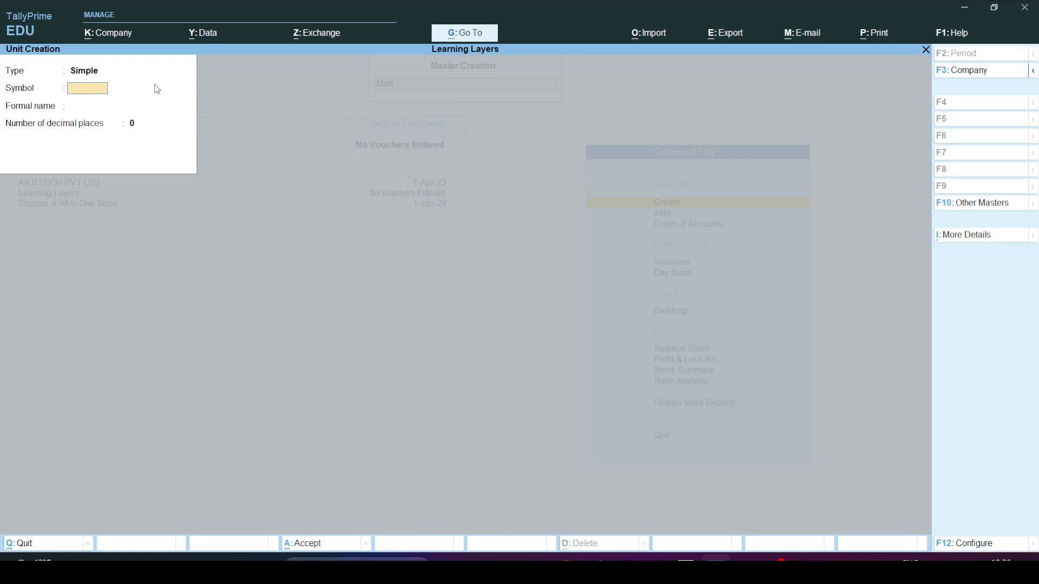
# Step: Enter box as the new unit's symbol and recheck the pencil box example in the Word notes before returning to TallyPrime
pyautogui.write('box')
pyautogui.hotkey('alt', 'Tab')
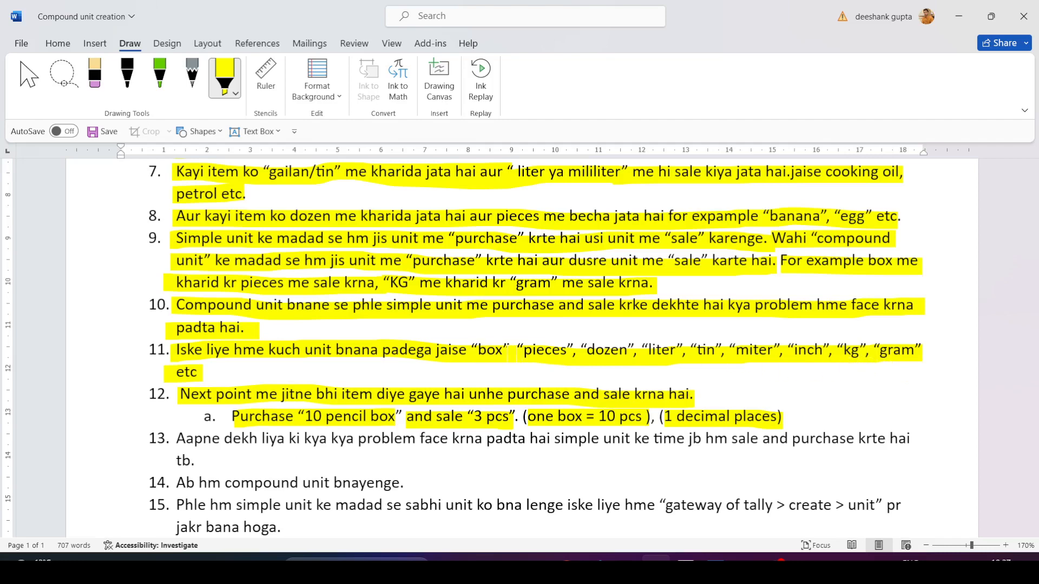
pyautogui.write(',')
pyautogui.hotkey('alt', 'Tab')
pyautogui.click(214, 315)
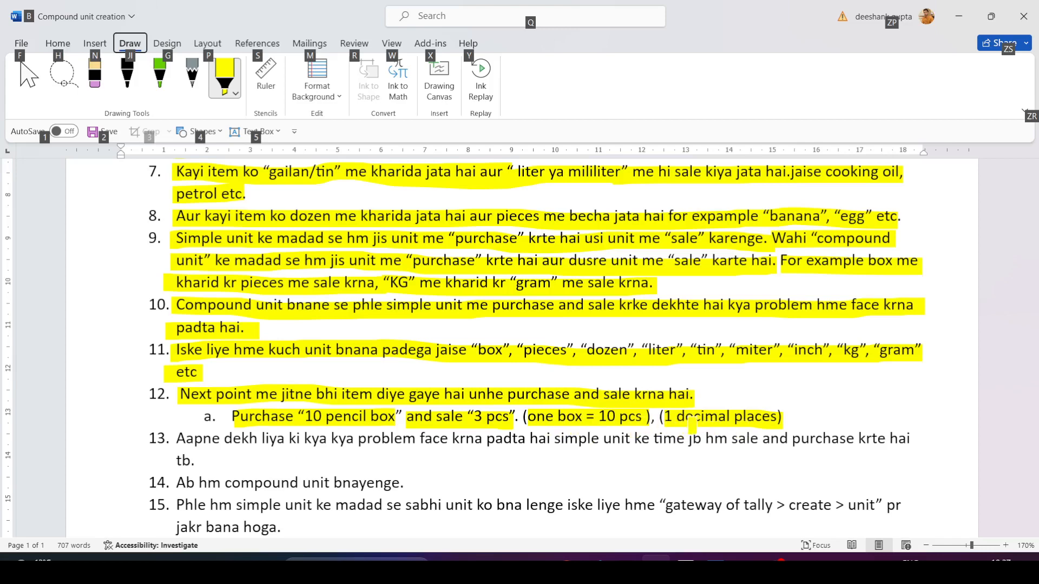
pyautogui.hotkey('alt', 'Tab')
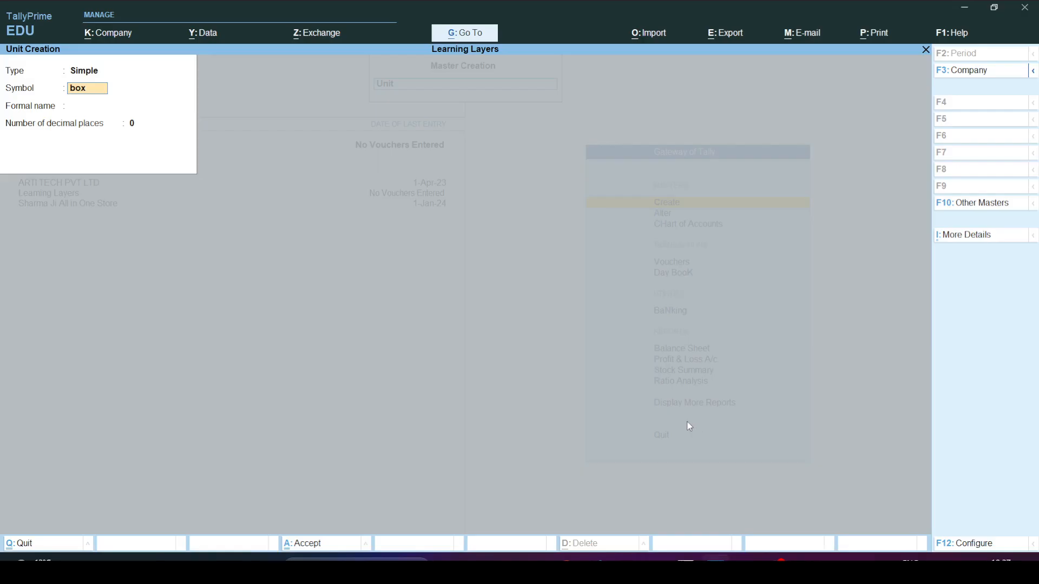
# Step: Leave the box unit's formal name blank, set its number of decimal places to 1 and save it
pyautogui.click(81, 108)
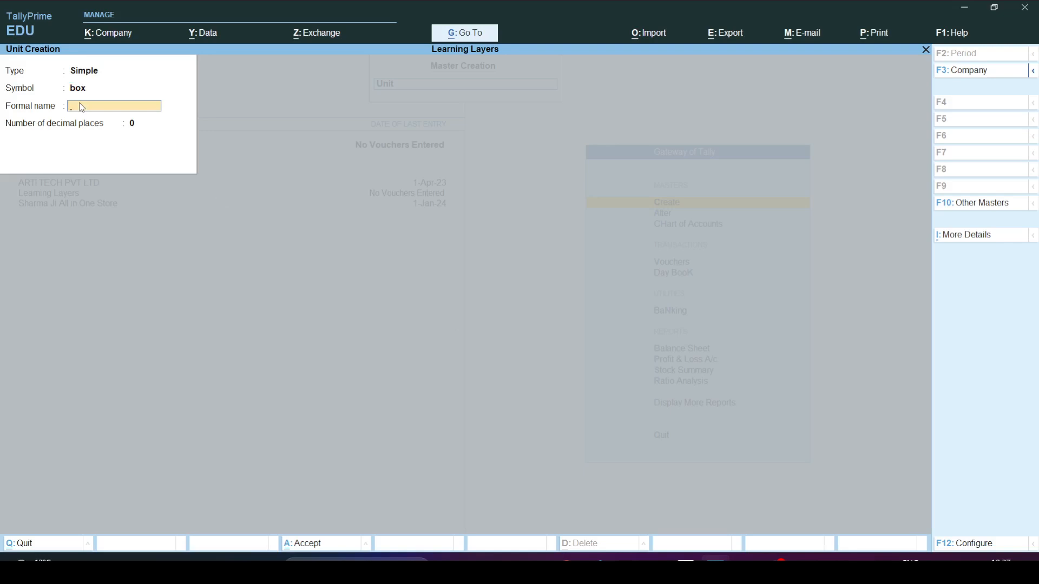
pyautogui.press('Return')
pyautogui.write('1')
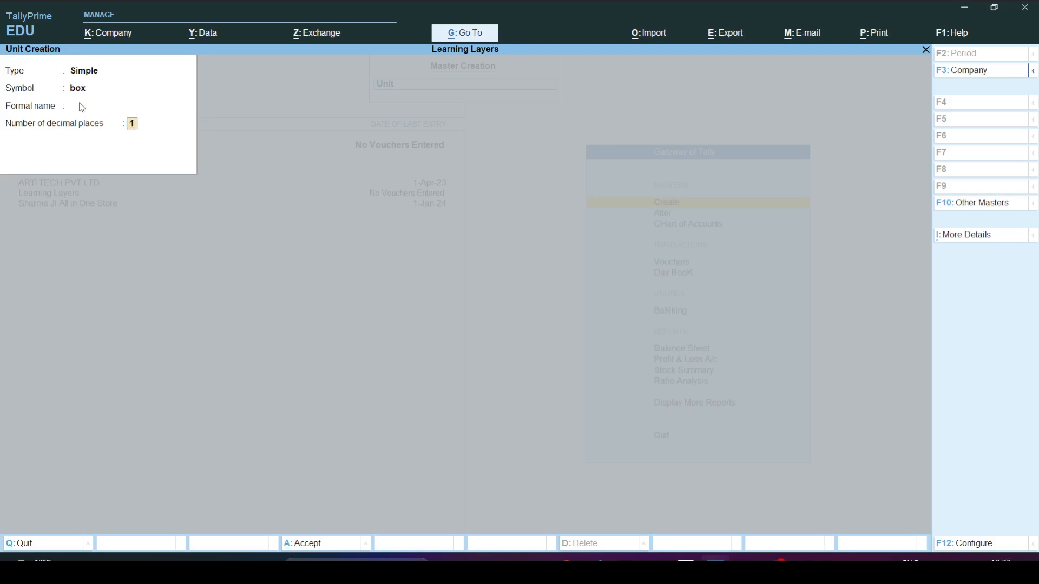
pyautogui.press('Return')
pyautogui.press('Escape')
# Step: Check the Word notes and create a simple unit in TallyPrime with symbol pcs, formal name Pieces and 0 decimal places
pyautogui.hotkey('alt', 'Tab')
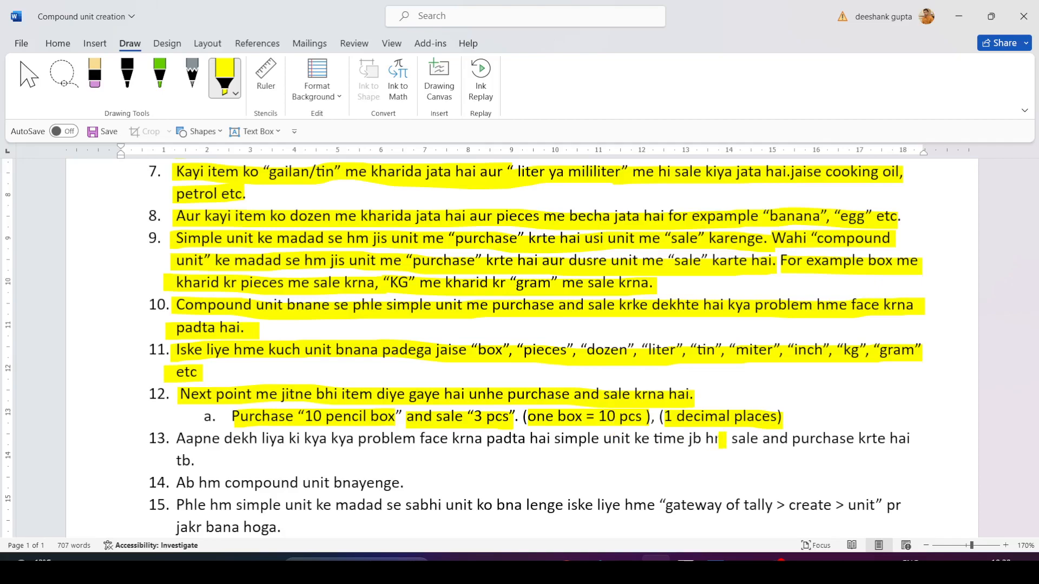
pyautogui.hotkey('alt', 'Tab')
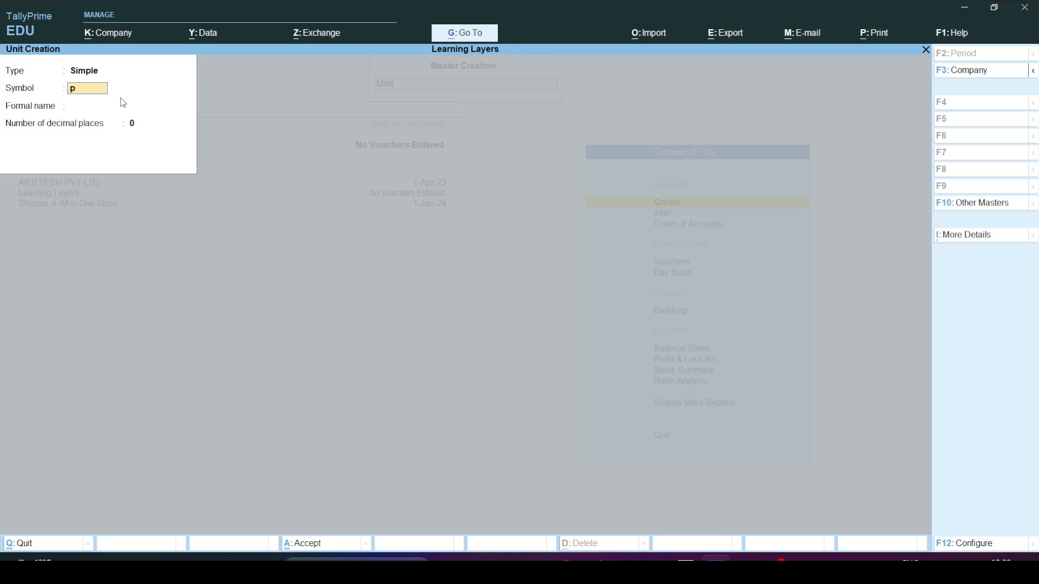
pyautogui.press('Return')
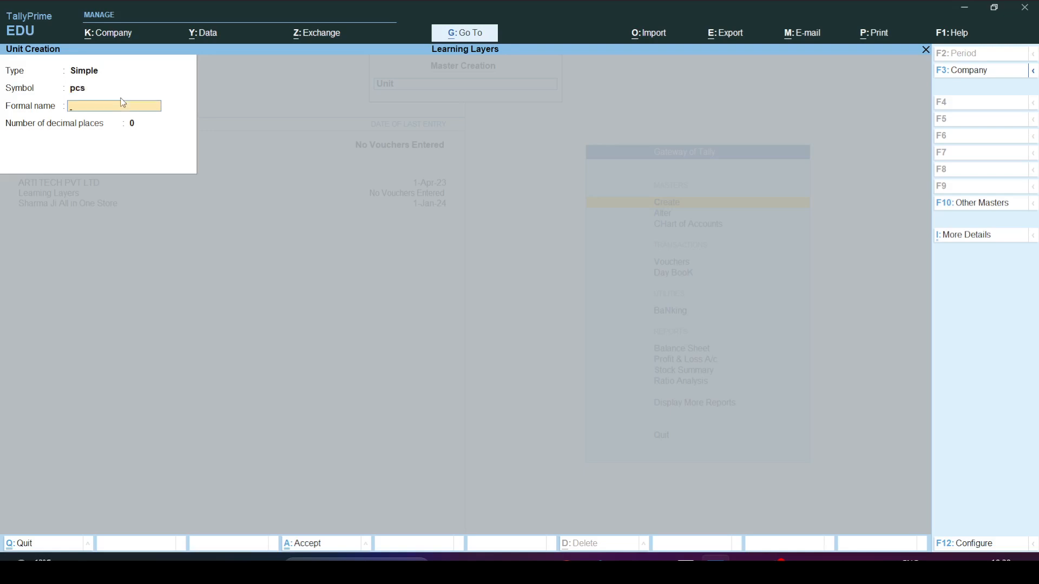
pyautogui.write('Pieces')
pyautogui.press('Return')
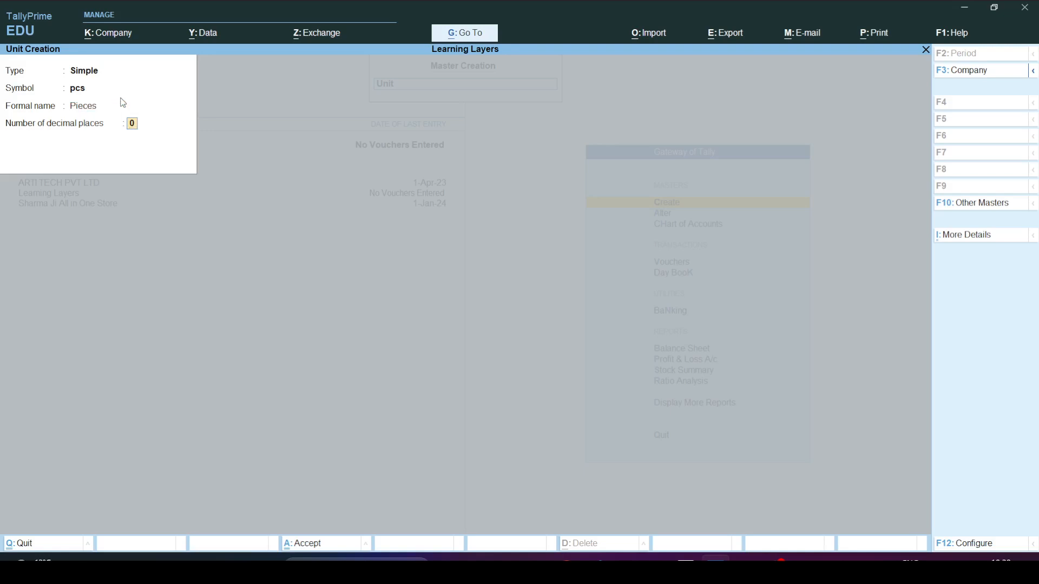
pyautogui.press('Return')
pyautogui.press('Return')
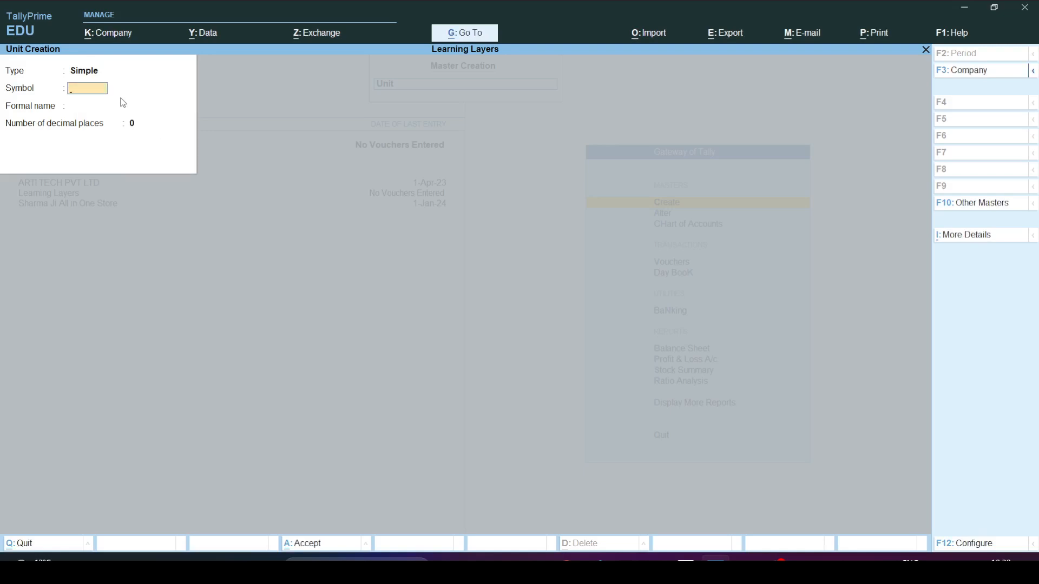
# Step: Recheck the pencil box example in the Word notes, then quit unit creation in TallyPrime and return to the Gateway of Tally
pyautogui.hotkey('alt', 'Tab')
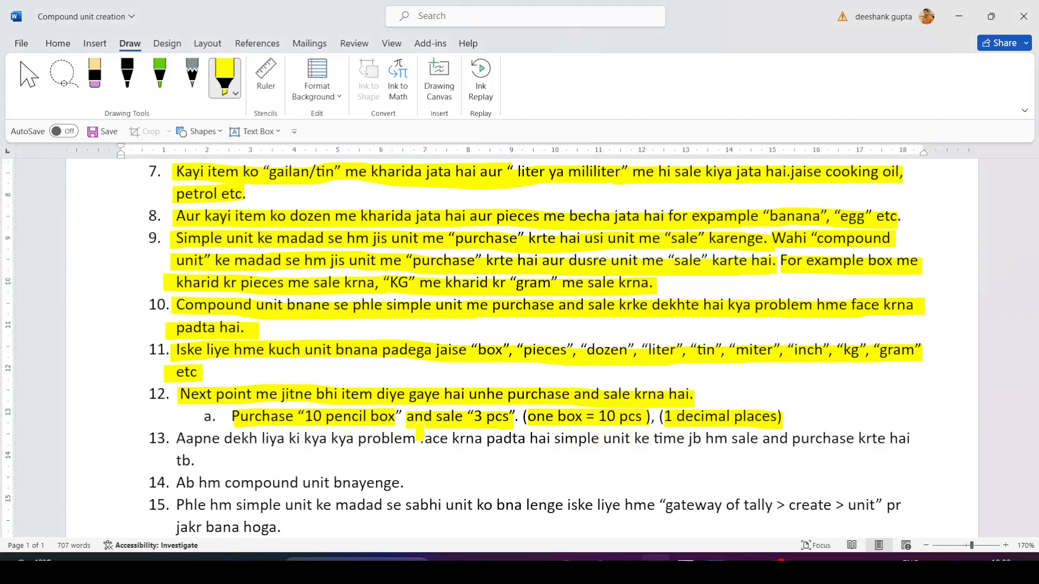
pyautogui.hotkey('alt', 'Tab')
pyautogui.click(388, 254)
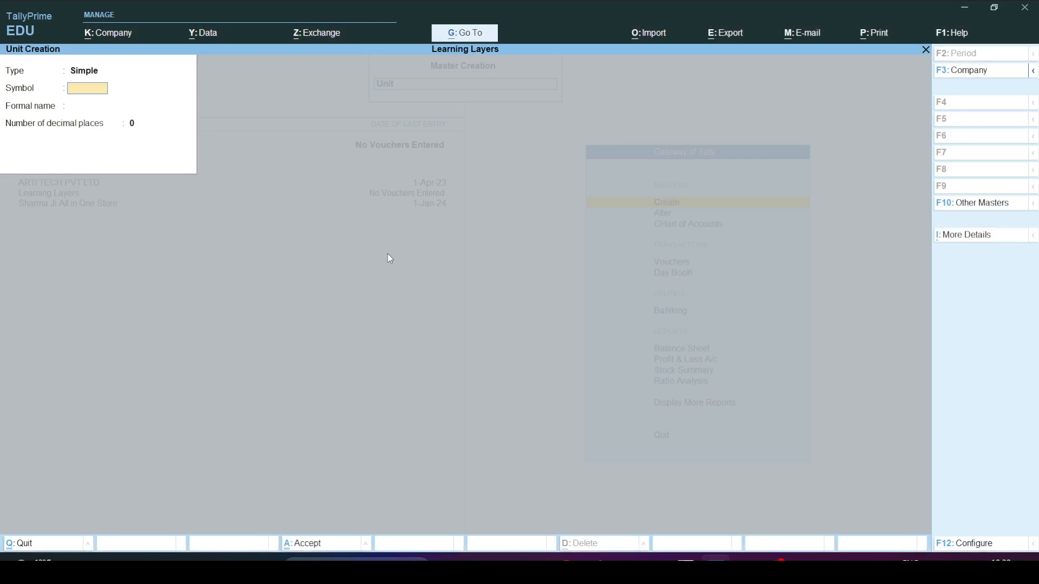
pyautogui.press('Escape')
pyautogui.press('y')
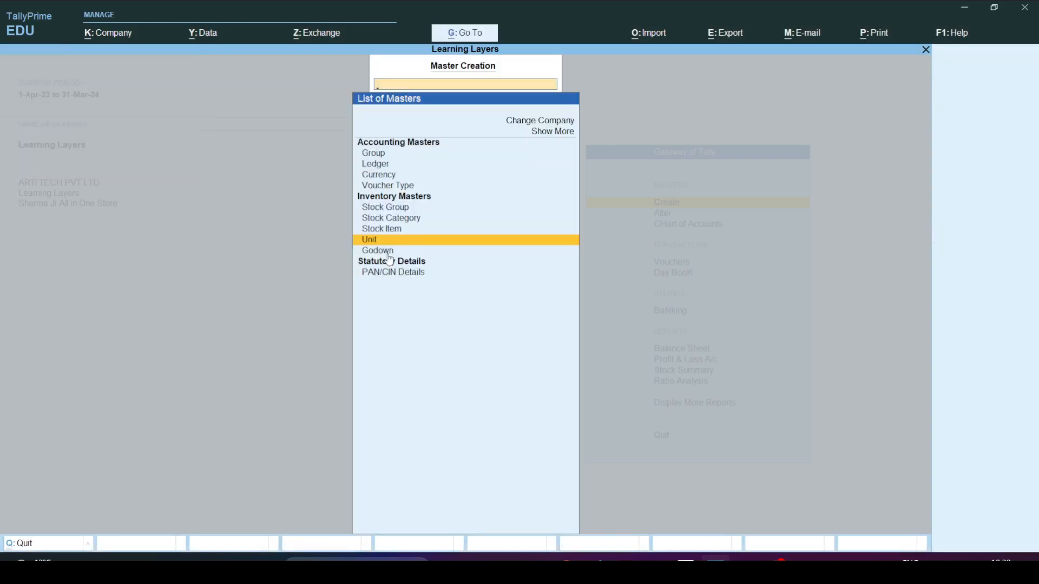
pyautogui.press('Escape')
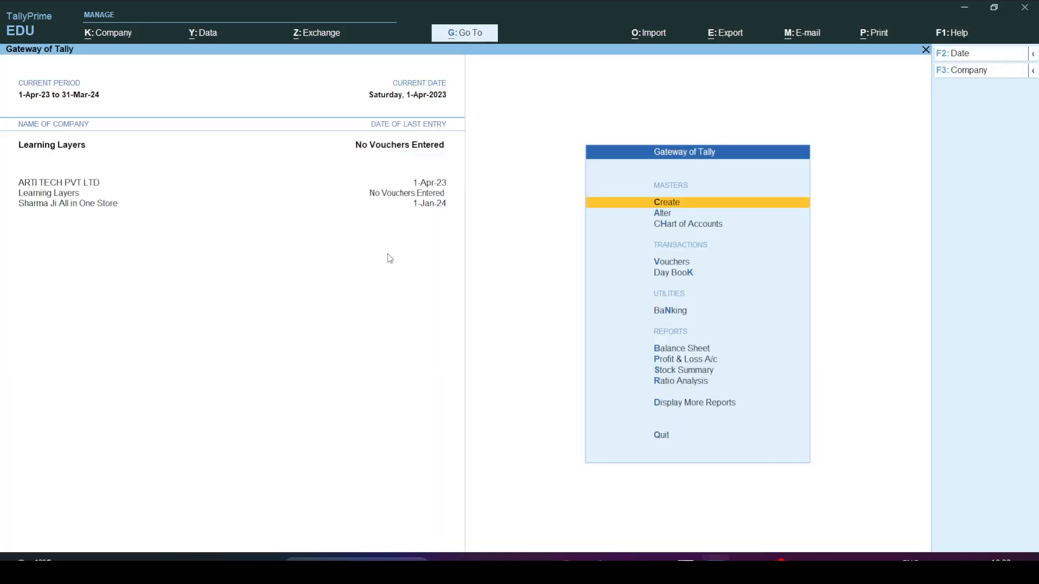
# Step: Open a new purchase voucher and enter supplier invoice number 85 dated 1-Apr-23
pyautogui.press('Down')
pyautogui.press('Down')
pyautogui.press('Down')
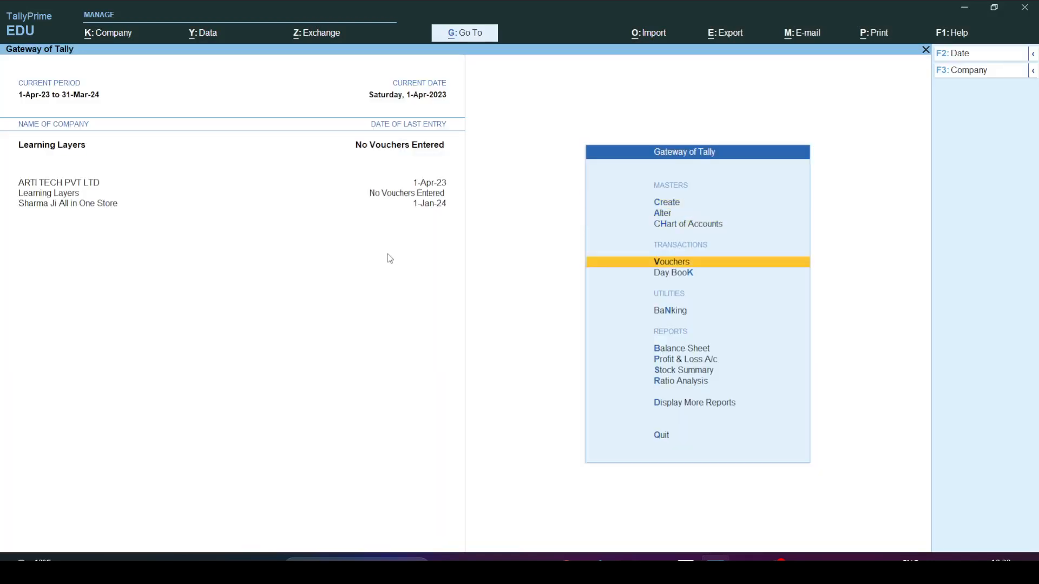
pyautogui.press('Return')
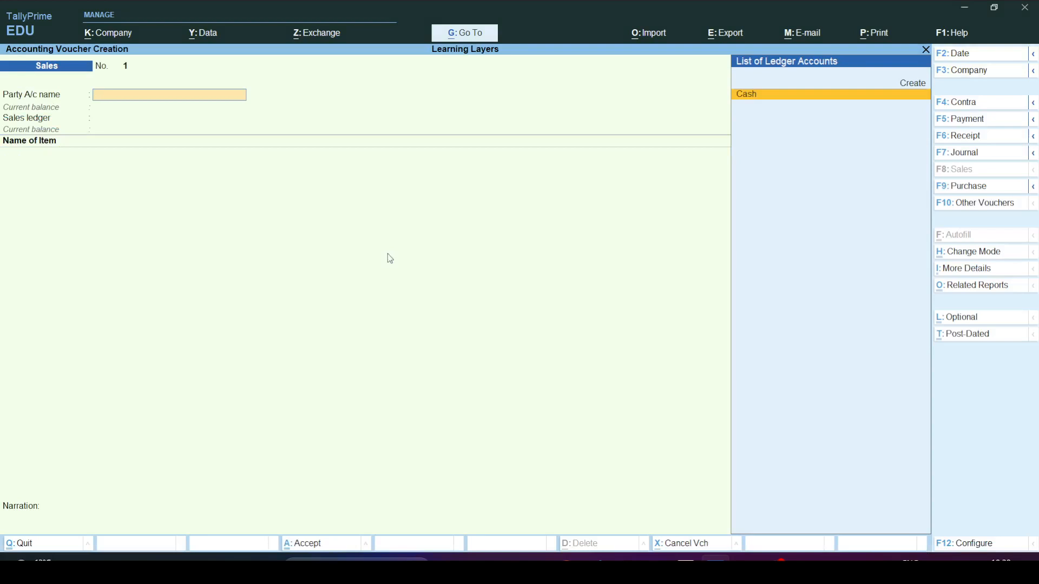
pyautogui.click(967, 191)
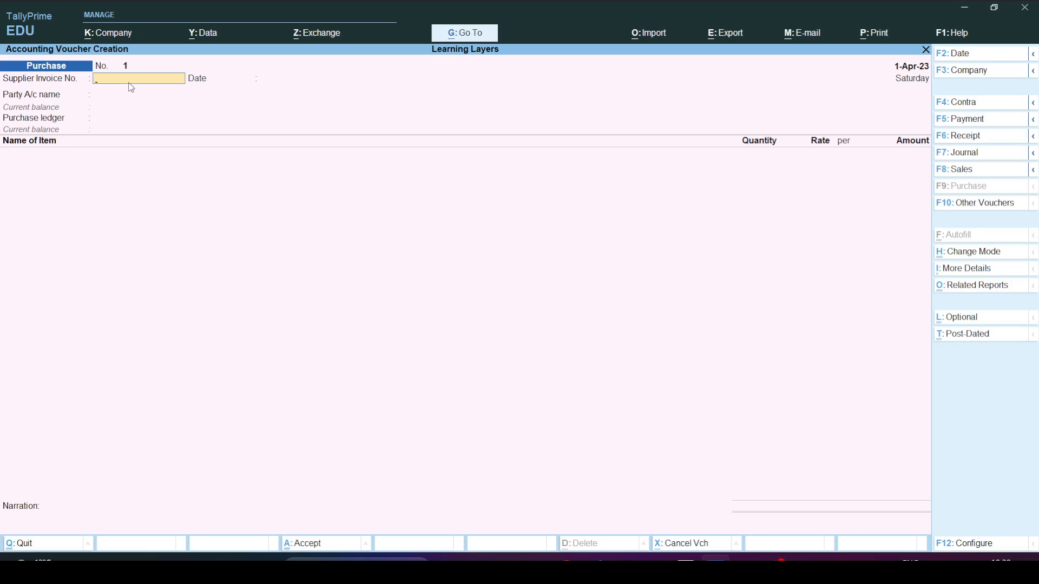
pyautogui.press('Return')
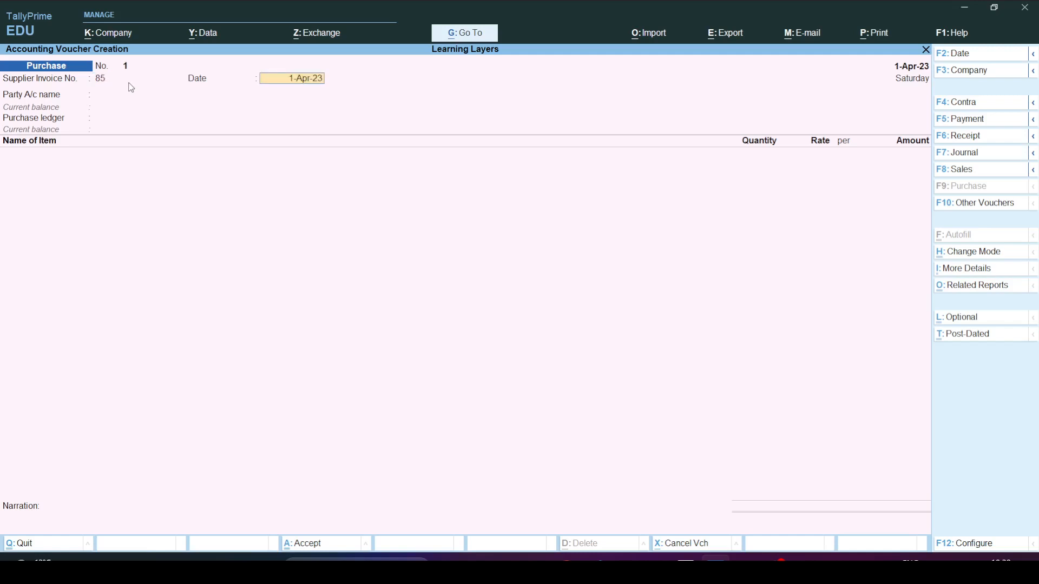
pyautogui.press('Return')
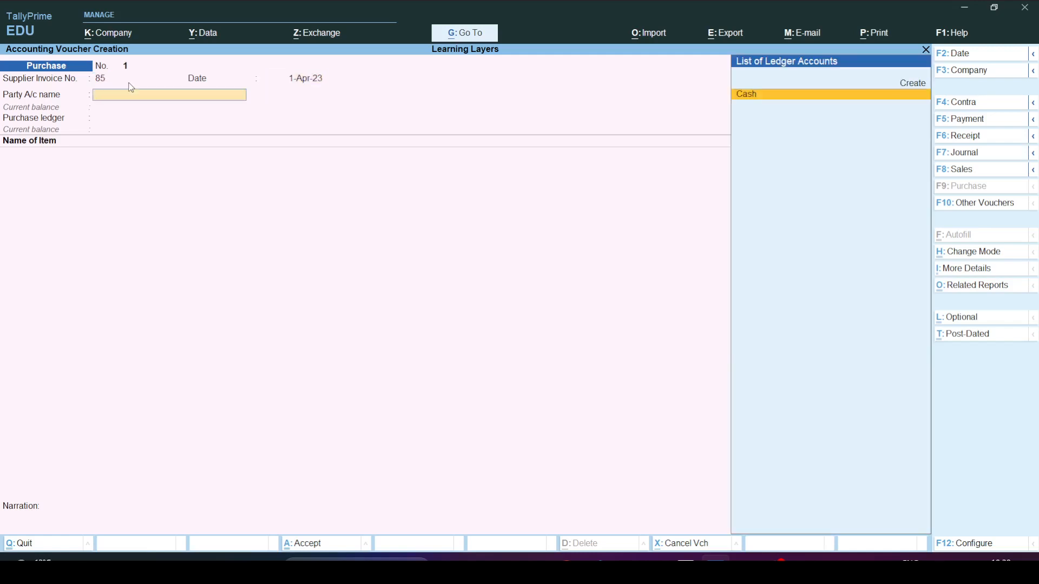
# Step: Create a supplier ledger under Sundry Creditors as the voucher's party account, and accept the default receipt and party details
pyautogui.press('Up')
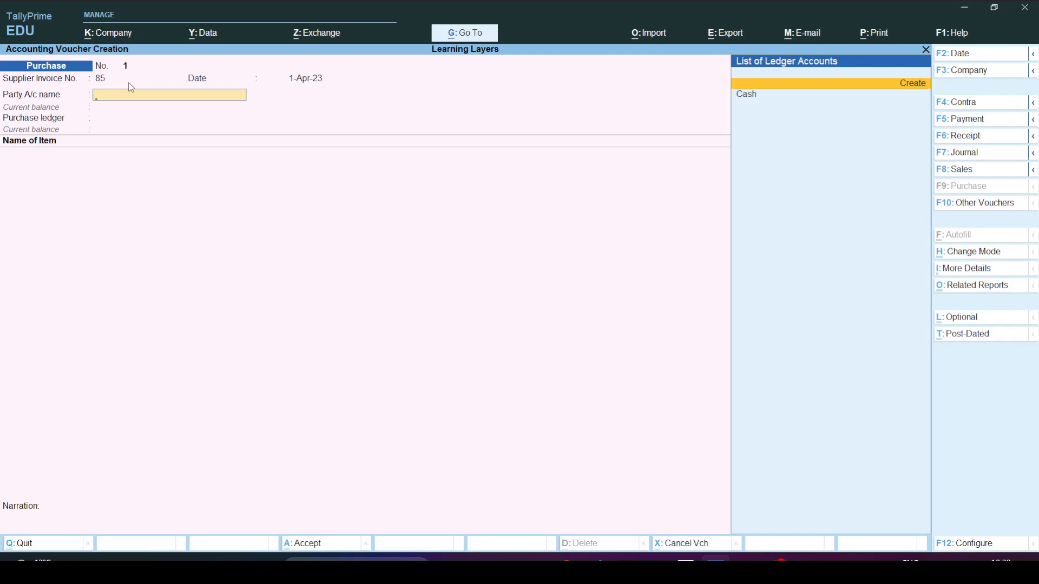
pyautogui.press('Return')
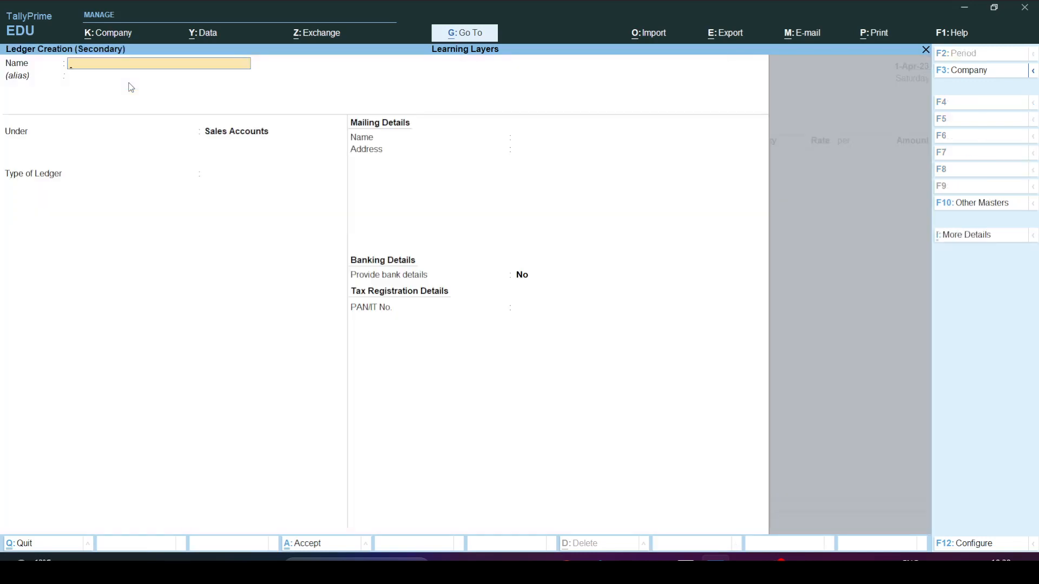
pyautogui.write('Raaj Cr')
pyautogui.press('Return')
pyautogui.press('Return')
pyautogui.write('Cr')
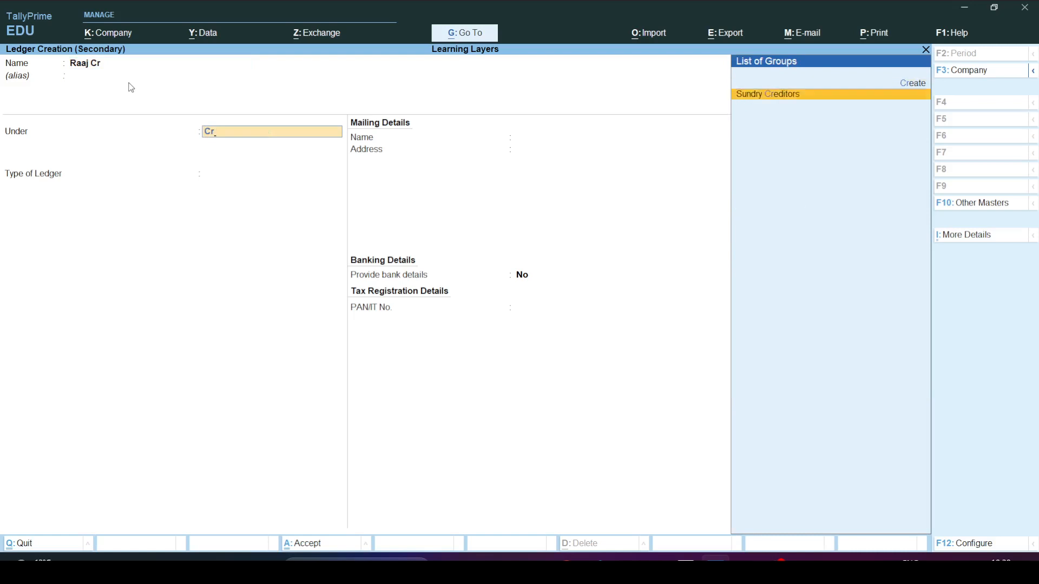
pyautogui.press('Return')
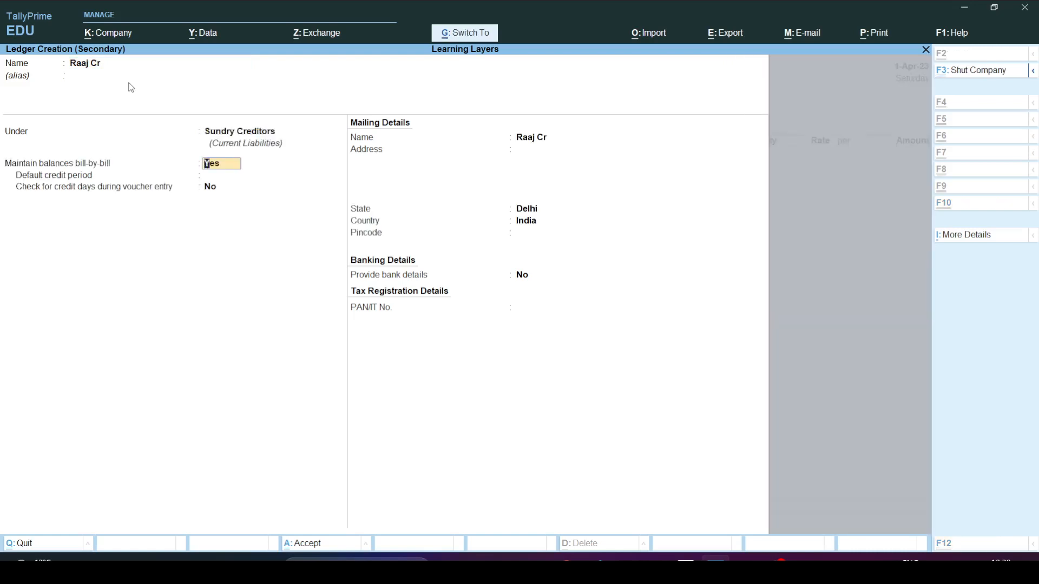
pyautogui.hotkey('ctrl', 'a')
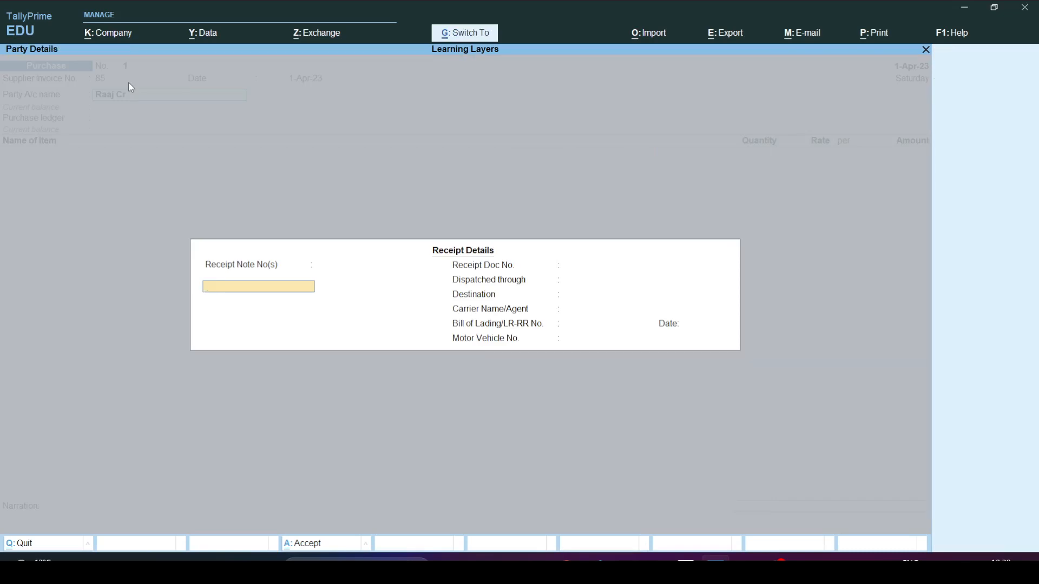
pyautogui.hotkey('ctrl', 'a')
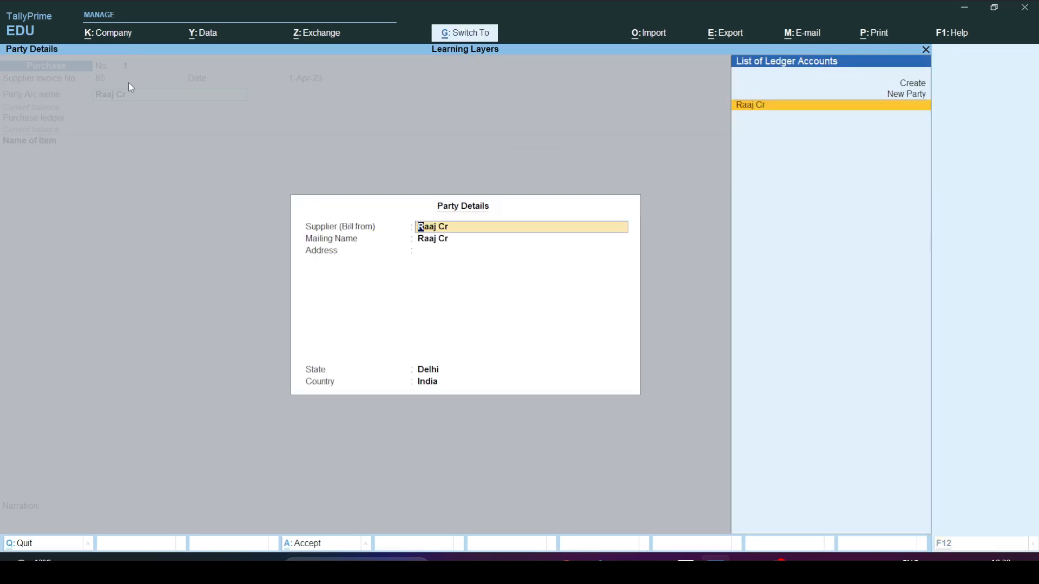
pyautogui.hotkey('ctrl', 'a')
# Step: Alter the supplier's ledger so Maintain balances bill-by-bill is No, and accept the receipt and party details again
pyautogui.press('BackSpace')
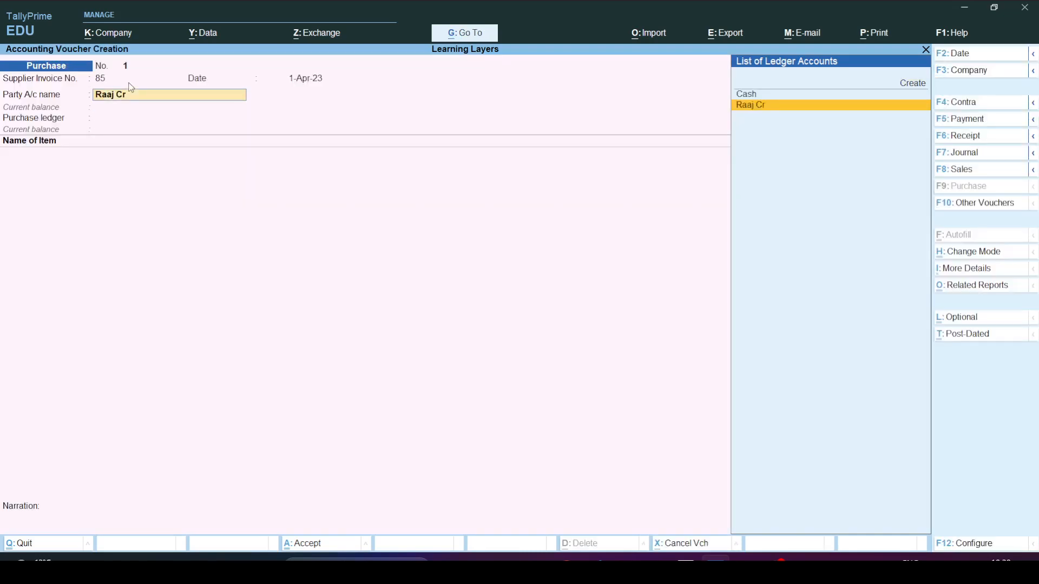
pyautogui.hotkey('ctrl', 'Return')
pyautogui.press('Return')
pyautogui.press('Return')
pyautogui.press('Return')
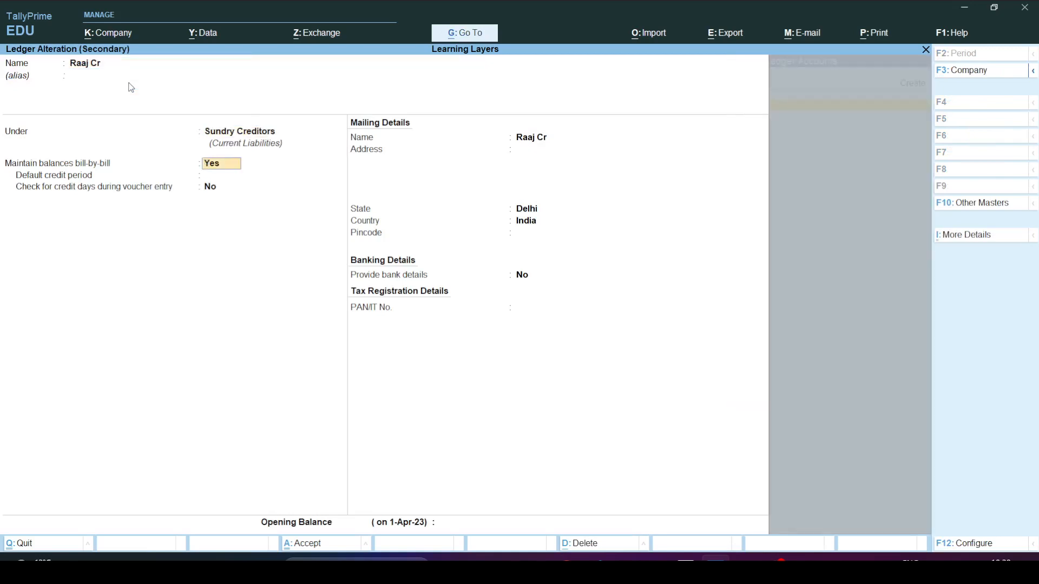
pyautogui.write('n')
pyautogui.press('Return')
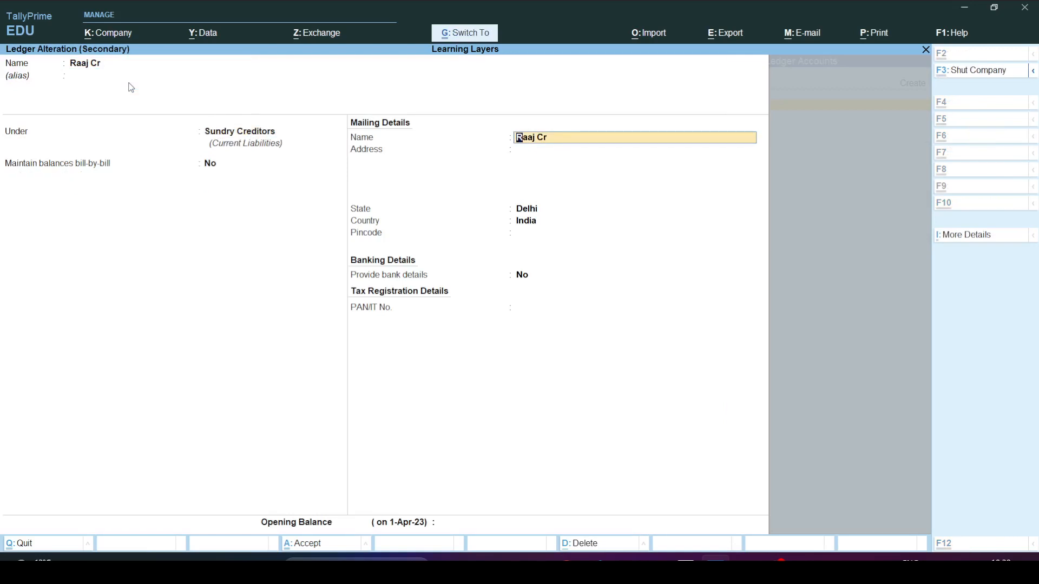
pyautogui.hotkey('ctrl', 'a')
pyautogui.hotkey('ctrl', 'a')
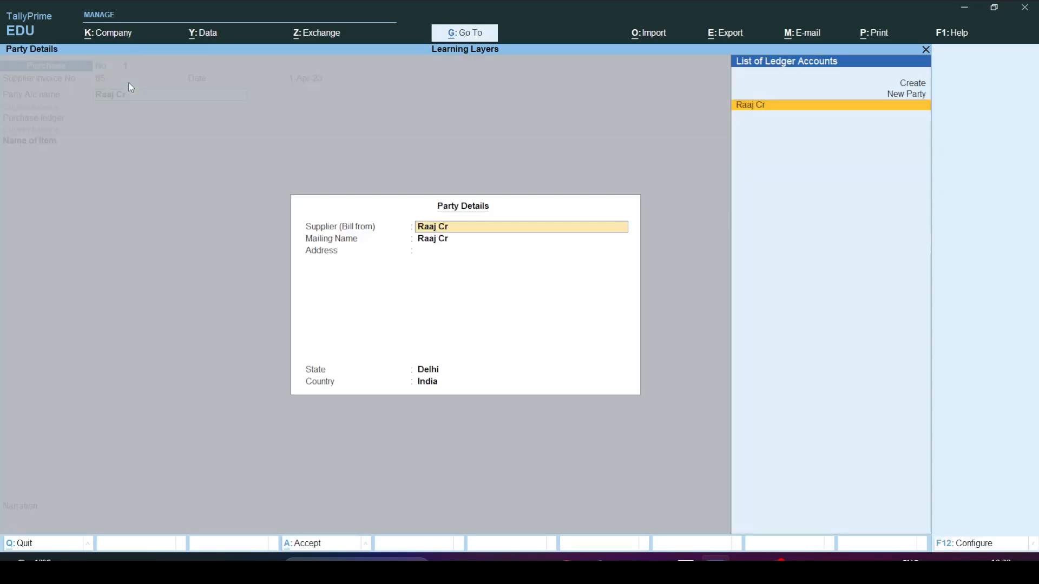
pyautogui.hotkey('ctrl', 'a')
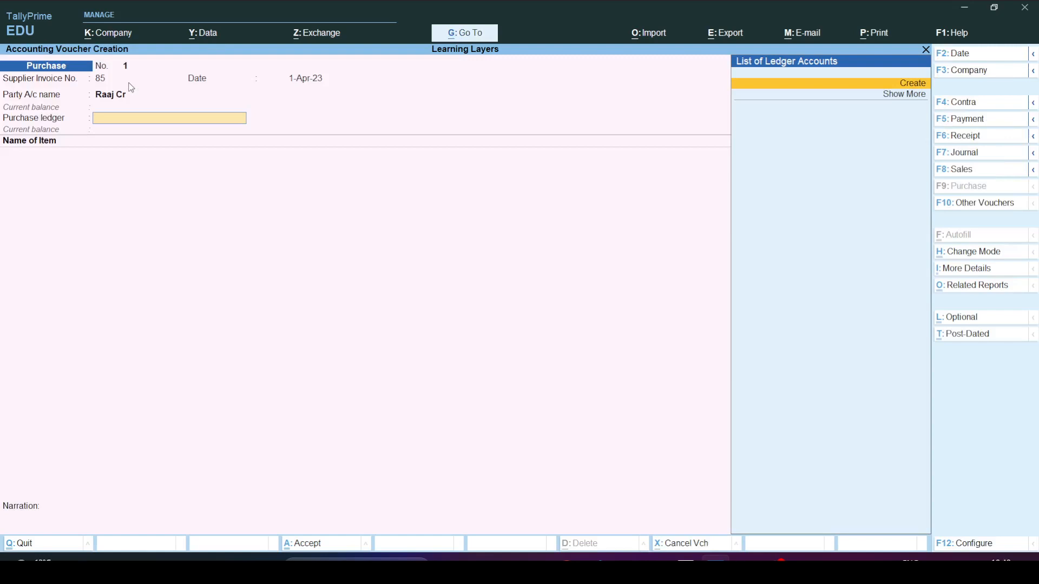
# Step: Create a ledger named Purchase under Purchase Accounts and use it as the voucher's purchase ledger
pyautogui.press('Return')
pyautogui.write('Purchase')
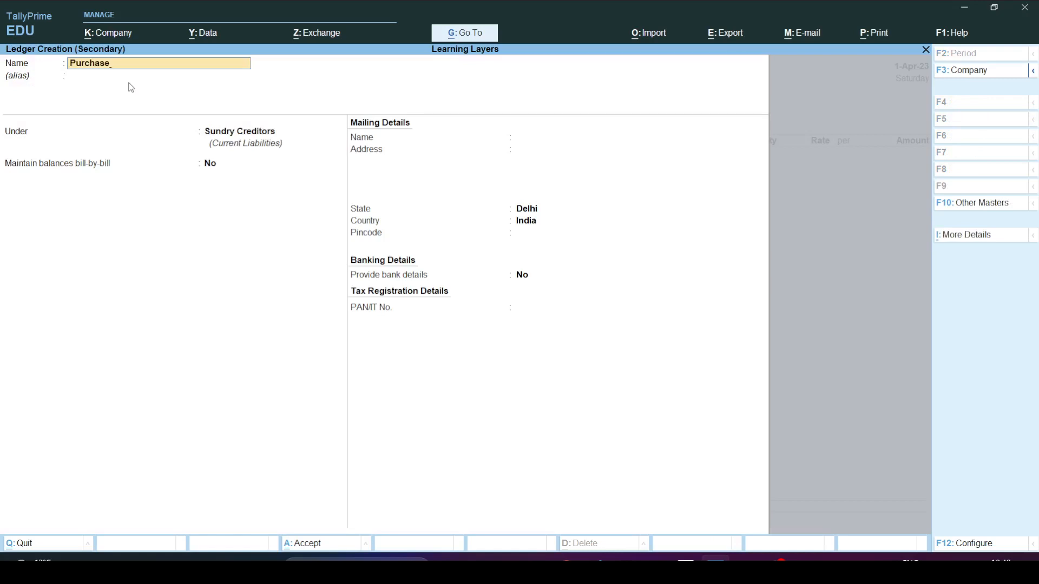
pyautogui.press('Return')
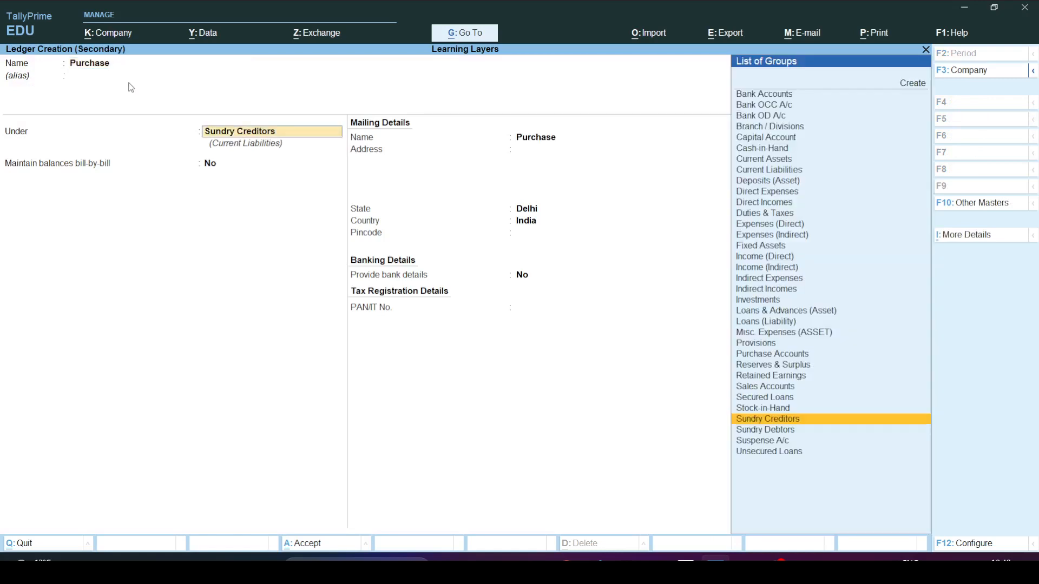
pyautogui.write('Pur')
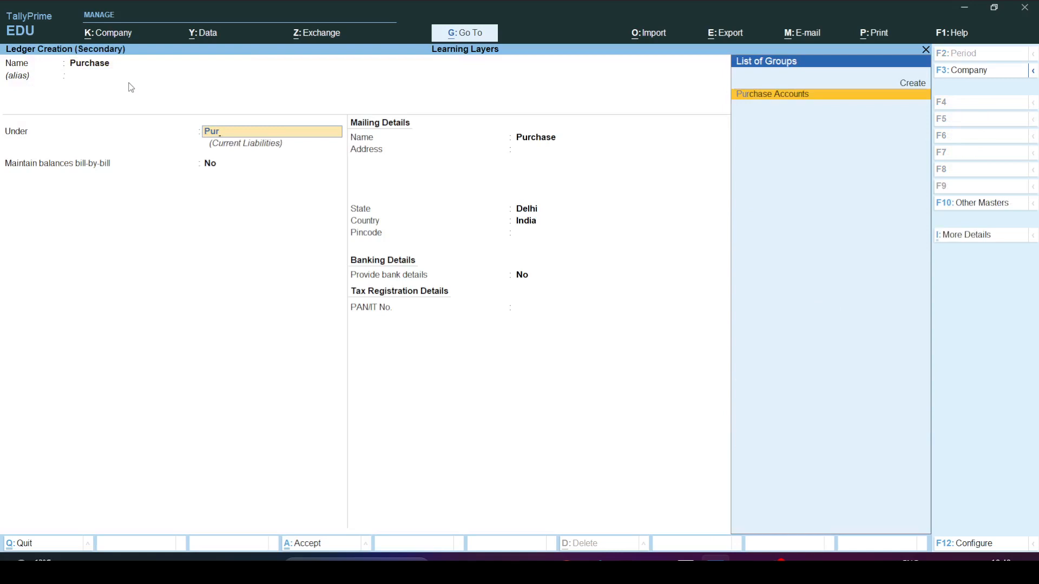
pyautogui.press('Return')
pyautogui.press('ctrl')
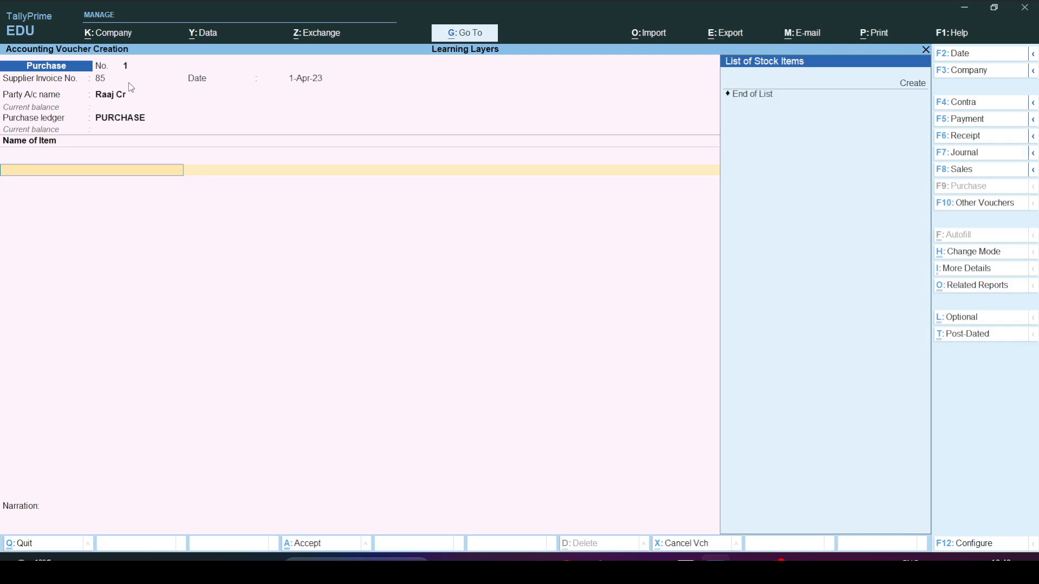
# Step: Create a stock item named Pencil for the purchase voucher, placing it under a new stock group named Stationery
pyautogui.press('Up')
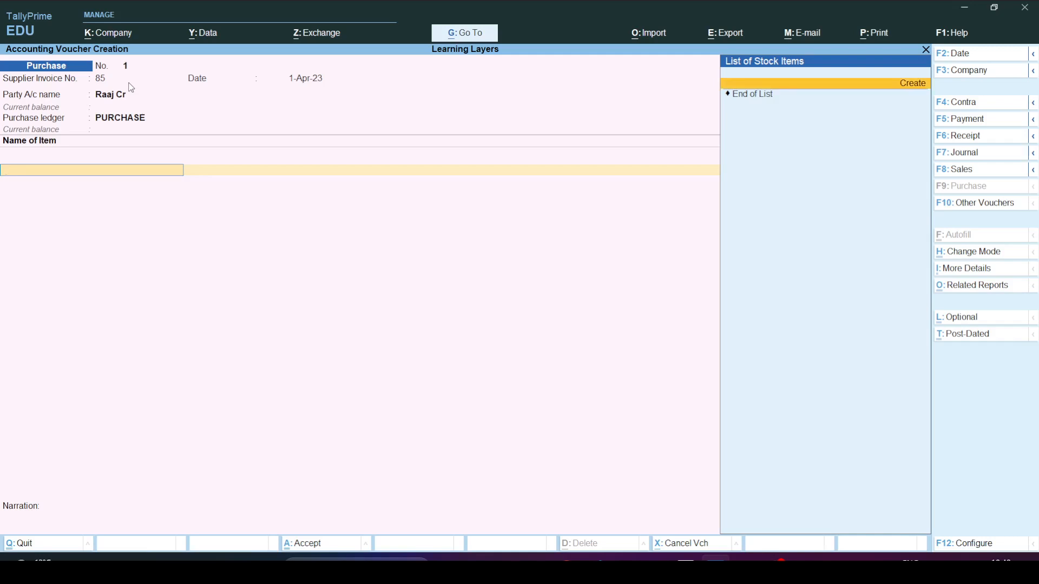
pyautogui.press('Return')
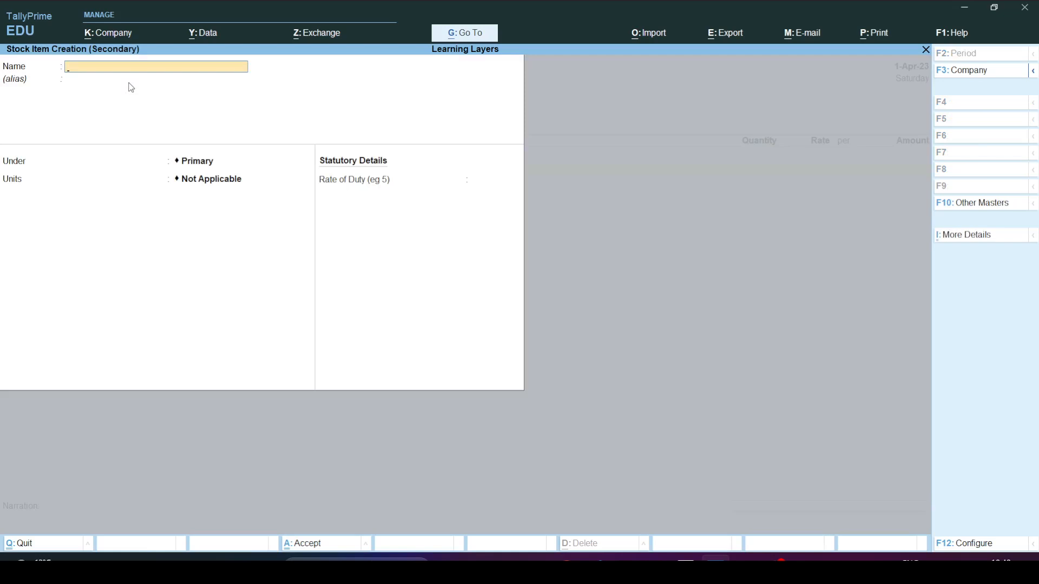
pyautogui.write('Pencil')
pyautogui.press('Return')
pyautogui.press('Return')
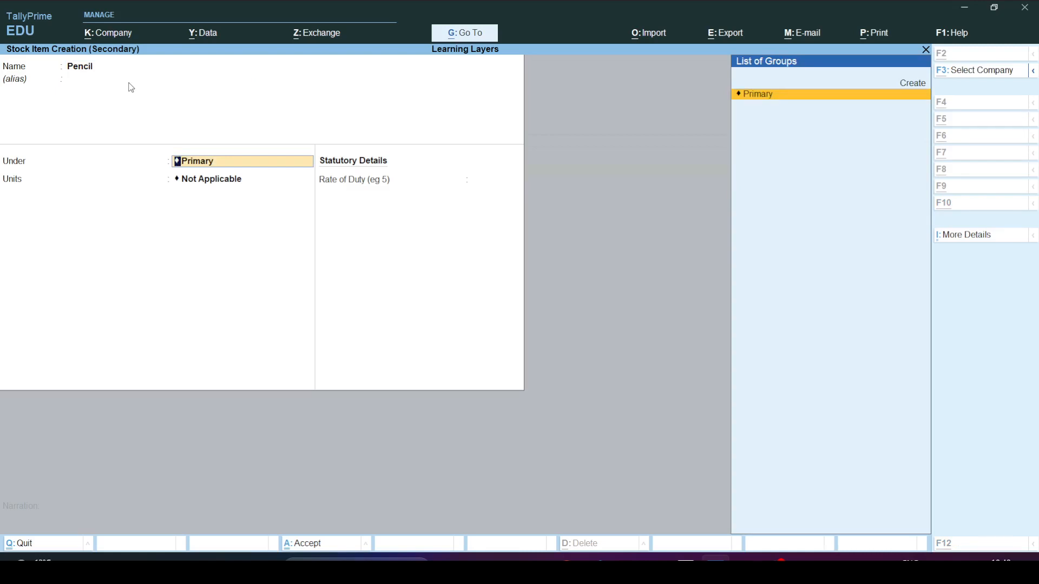
pyautogui.hotkey('alt', 'c')
pyautogui.write('Sta')
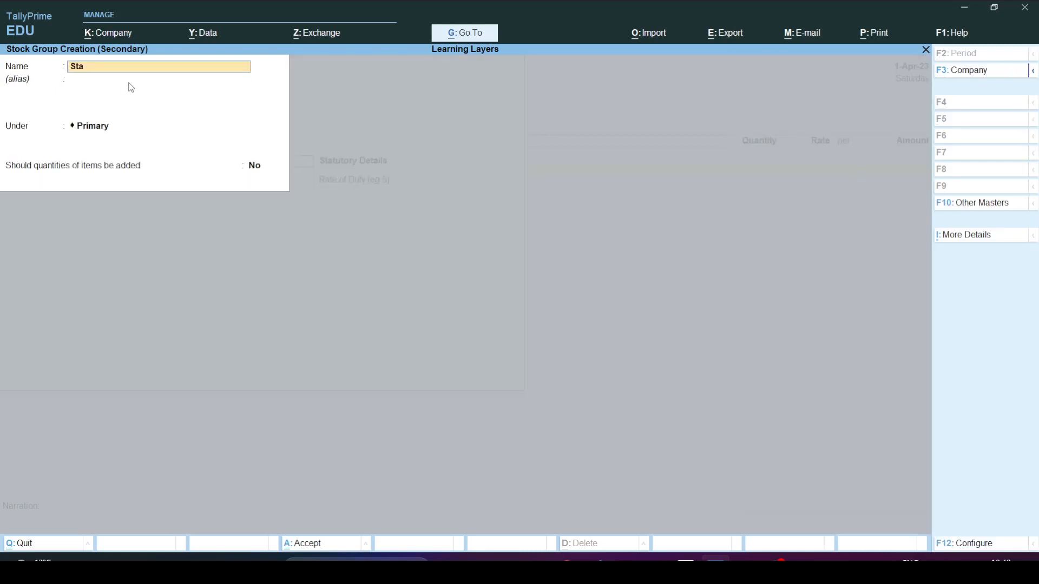
pyautogui.write('tionery')
pyautogui.press('ctrl')
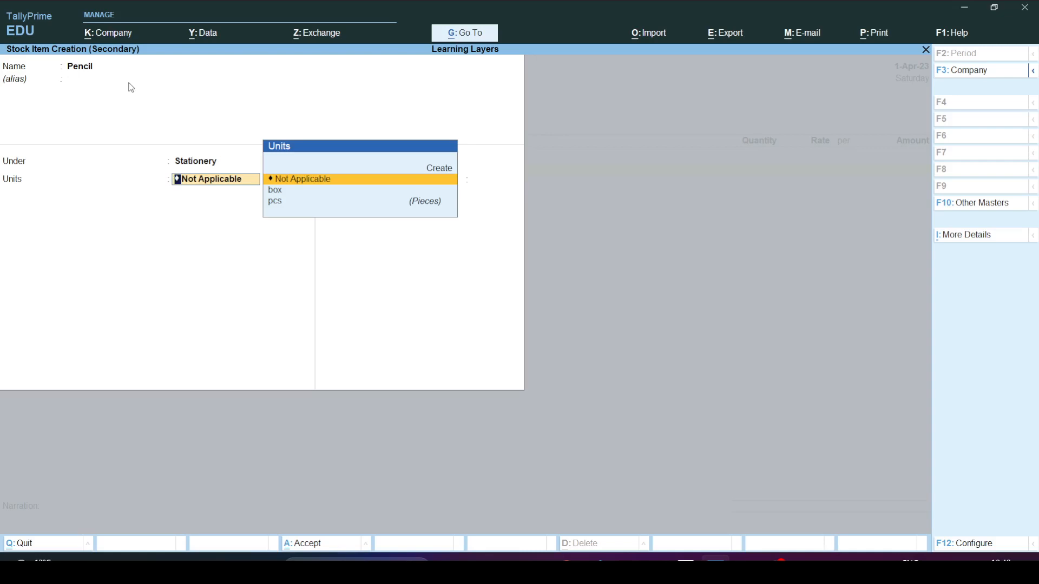
# Step: Set the Pencil item's unit to box and save the item without an alternate unit
pyautogui.press('Down')
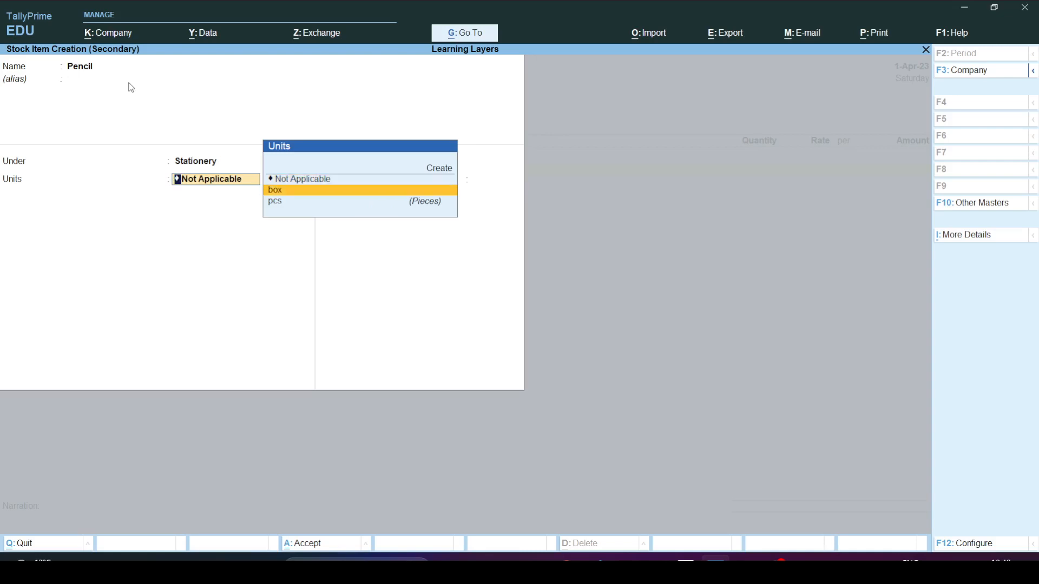
pyautogui.press('Down')
pyautogui.press('Up')
pyautogui.press('Down')
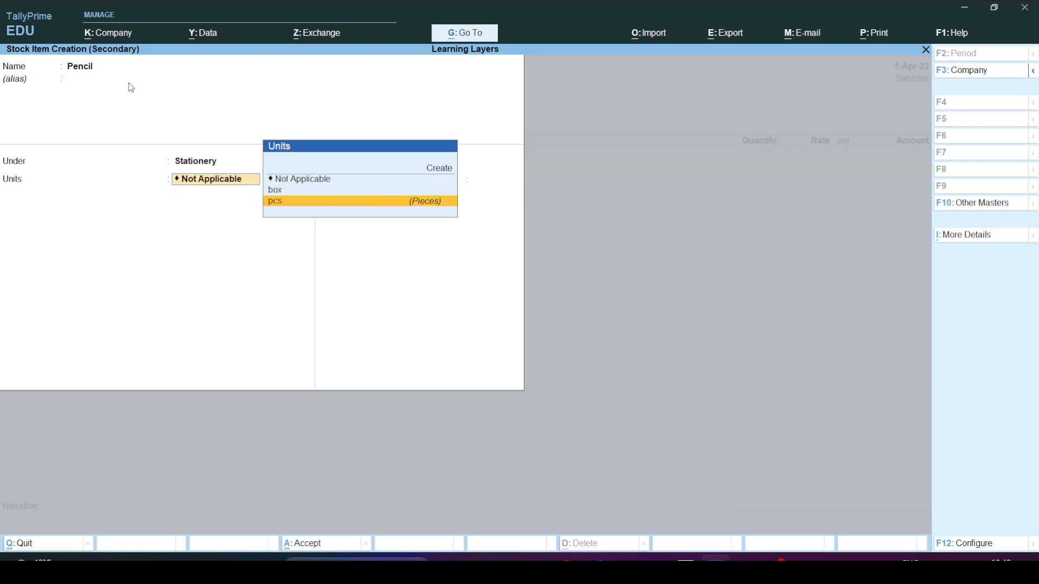
pyautogui.press('Up')
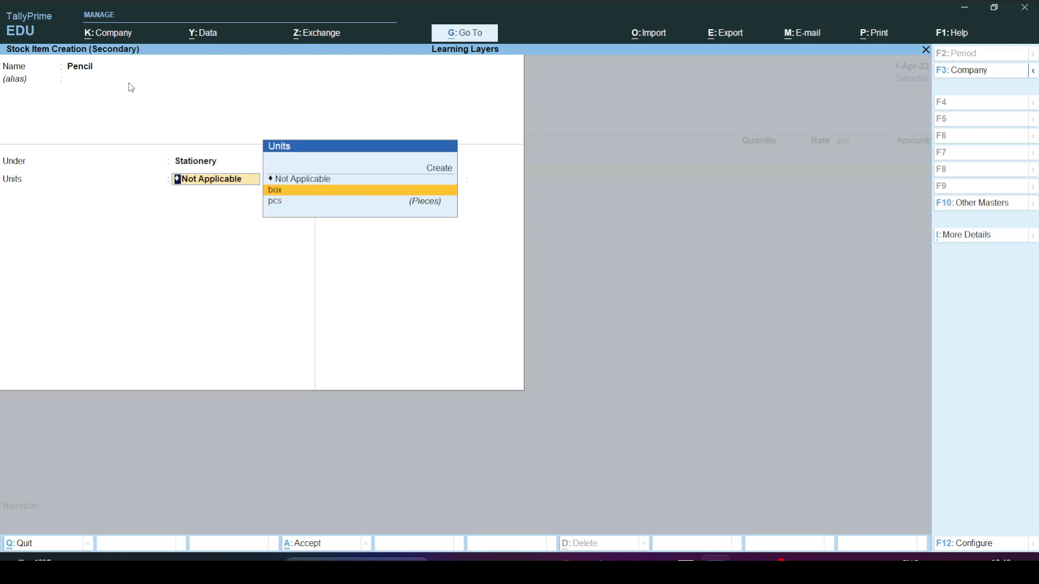
pyautogui.press('Return')
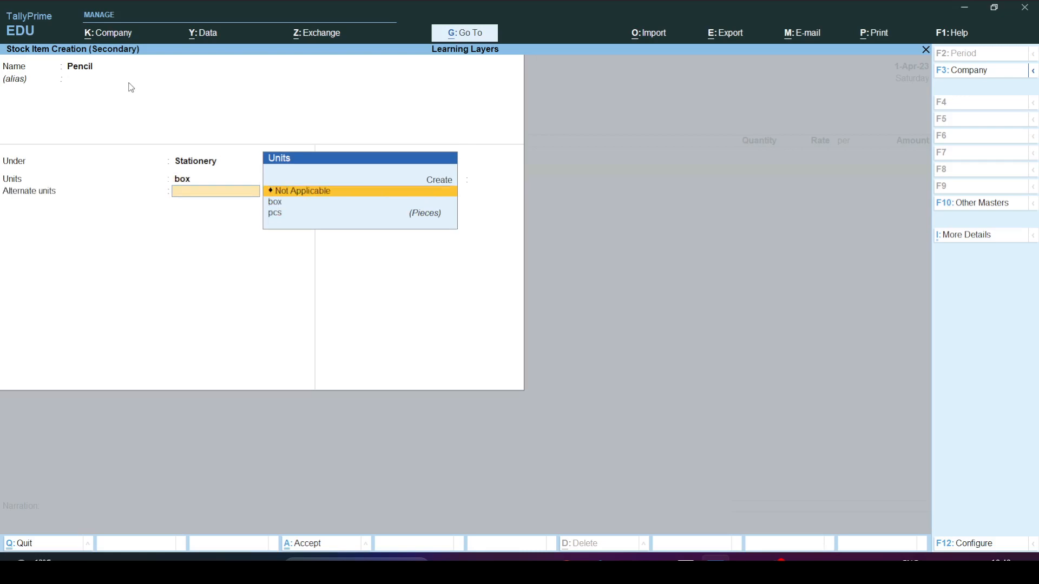
pyautogui.hotkey('ctrl', 'a')
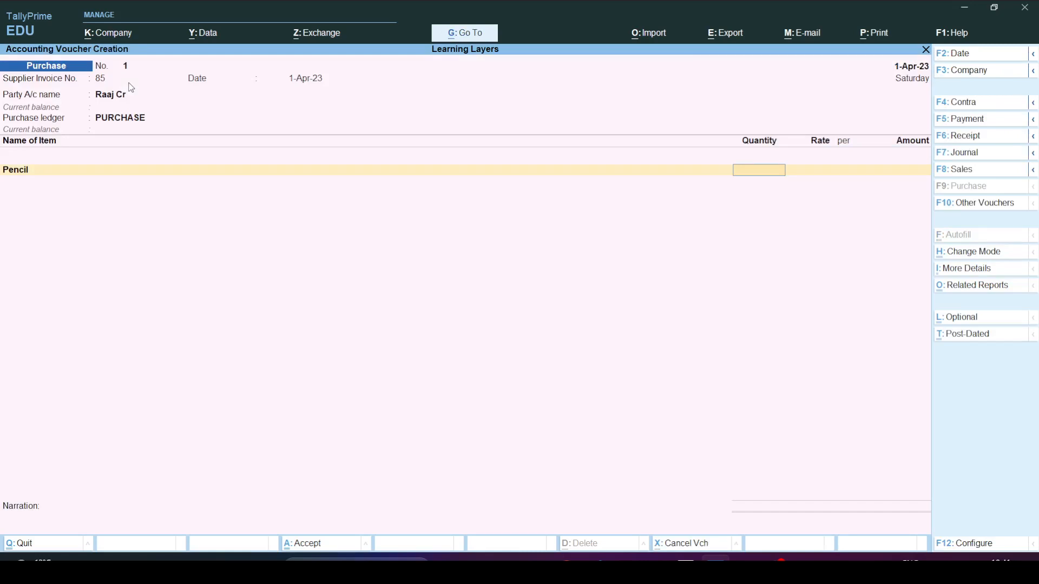
# Step: Enter a quantity of 5 boxes of Pencil at a rate of 100 per box and save the purchase voucher
pyautogui.write('5')
pyautogui.press('Return')
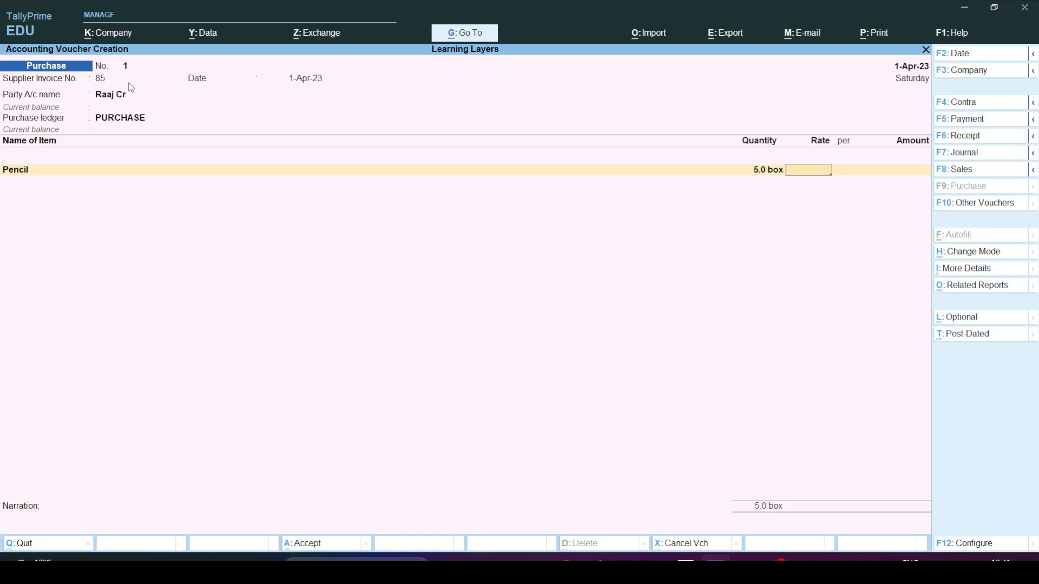
pyautogui.write('00')
pyautogui.press('Return')
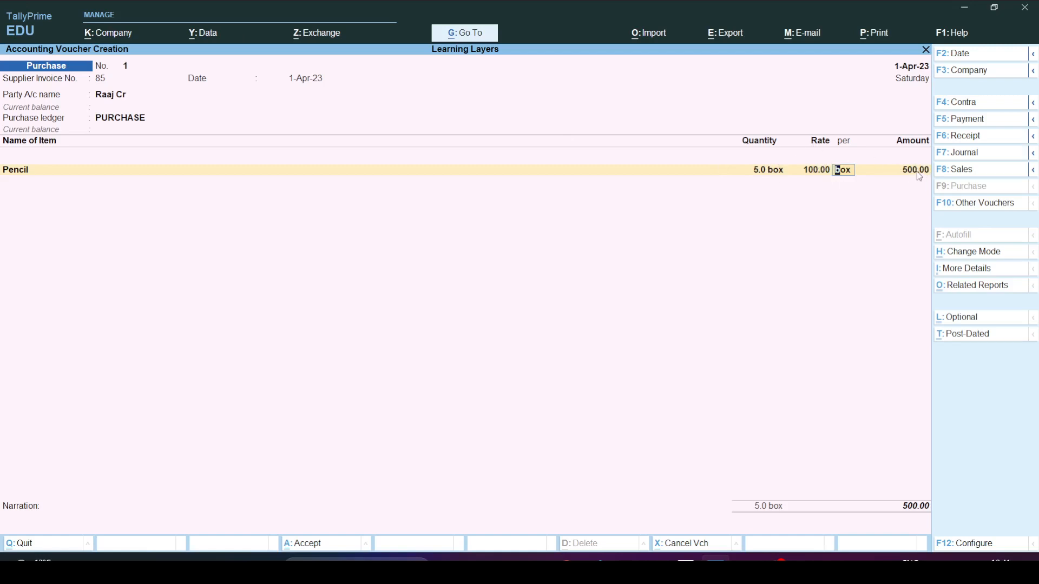
pyautogui.click(887, 167)
pyautogui.press('Return')
pyautogui.press('Return')
pyautogui.press('Return')
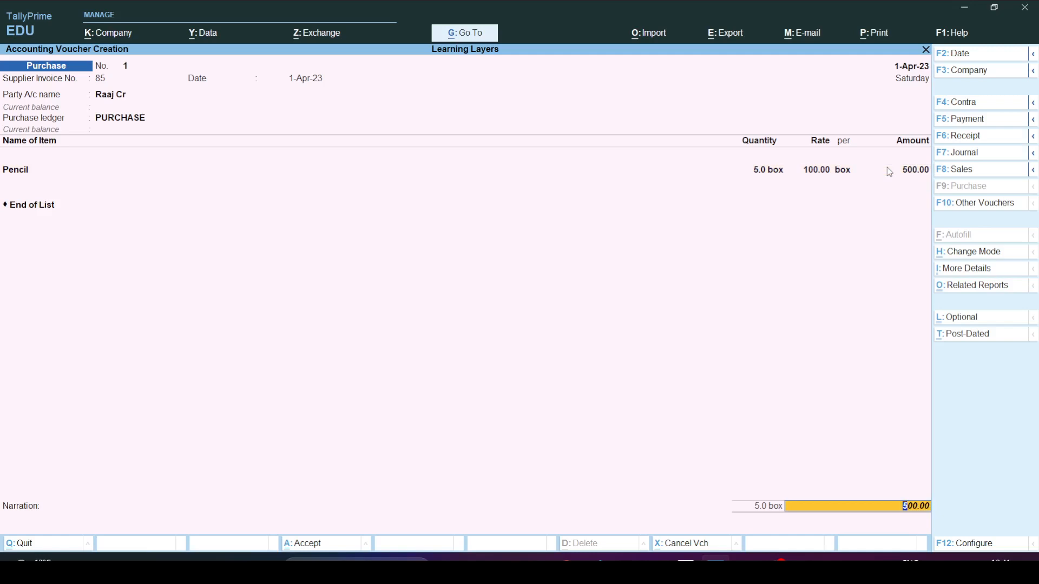
pyautogui.press('Return')
pyautogui.press('Return')
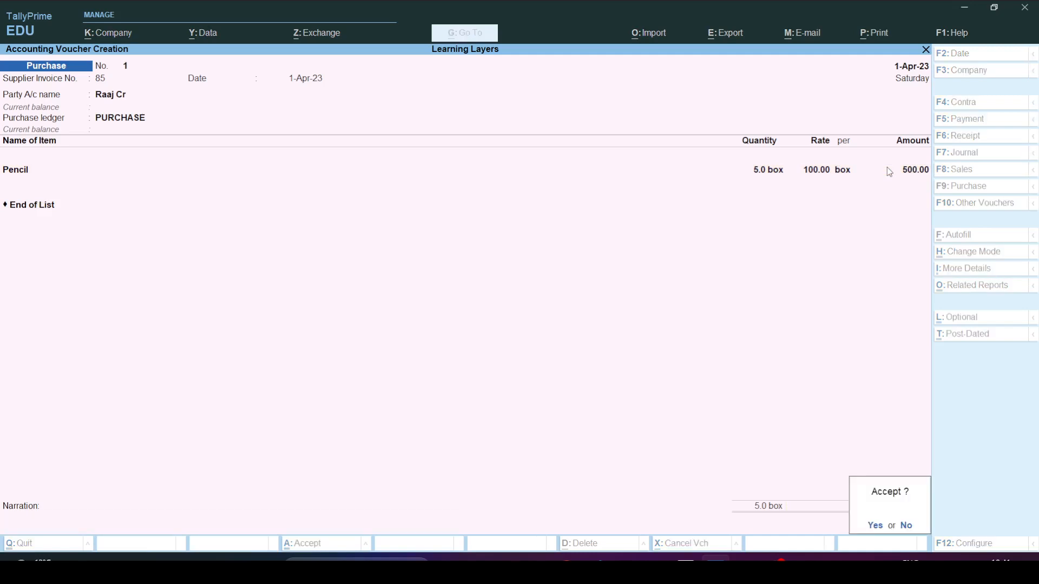
pyautogui.press('Return')
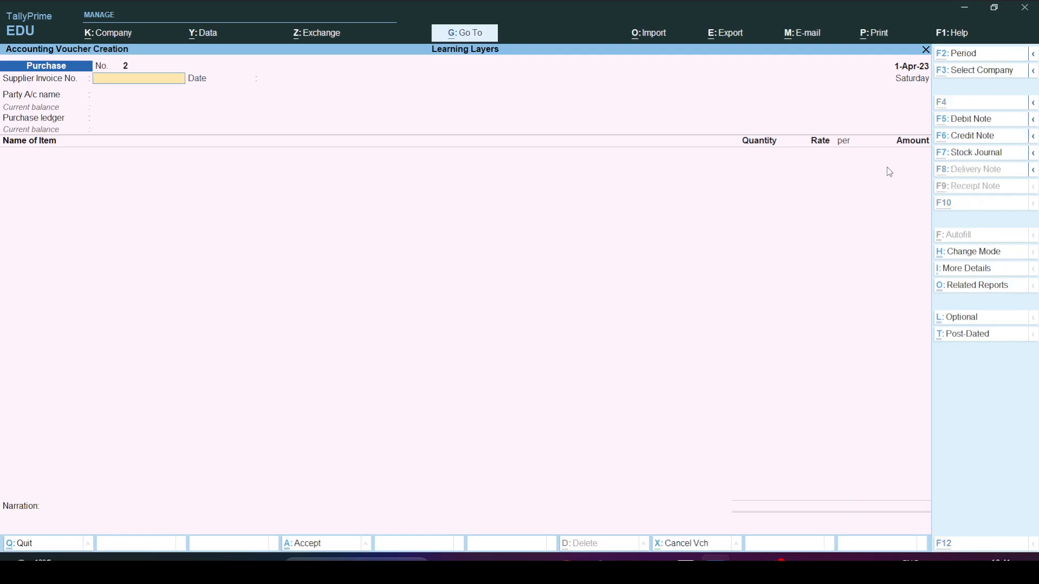
# Step: Check the pencil example in the Word notes, and start a sales voucher in TallyPrime for Cash with default dispatch and party details
pyautogui.hotkey('alt', 'Tab')
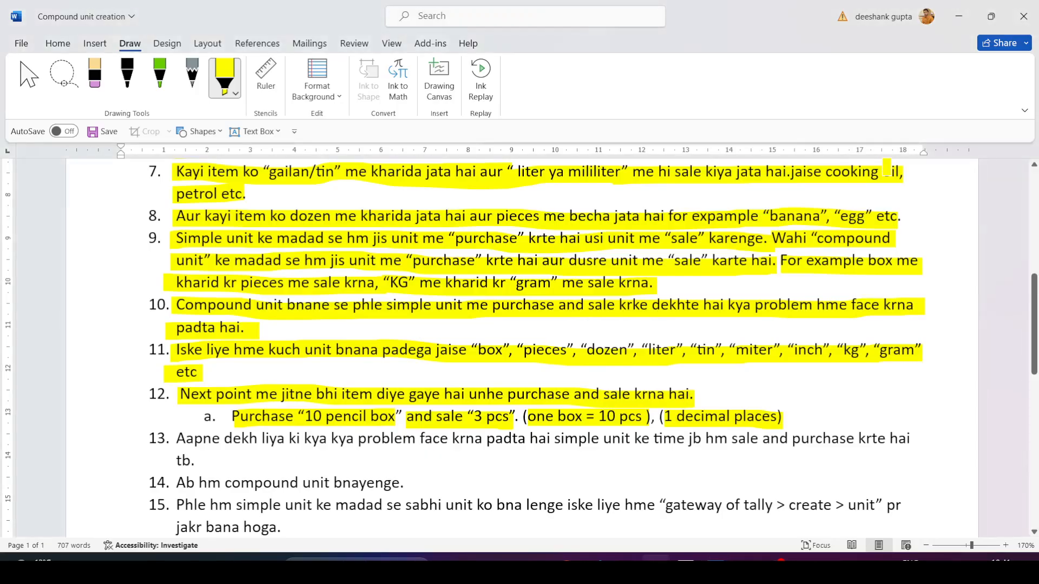
pyautogui.hotkey('alt', 'Tab')
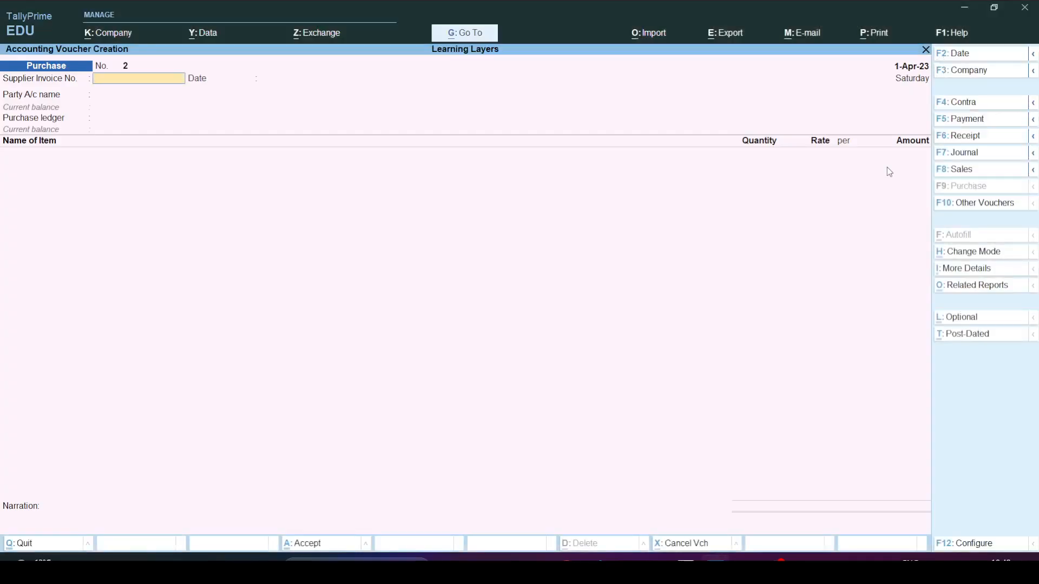
pyautogui.press('F8')
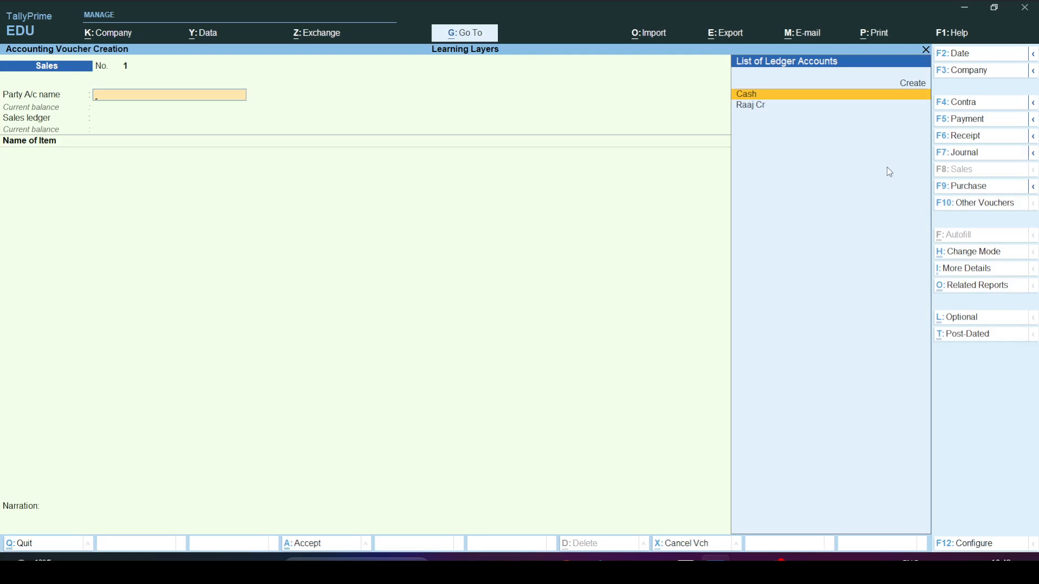
pyautogui.press('Return')
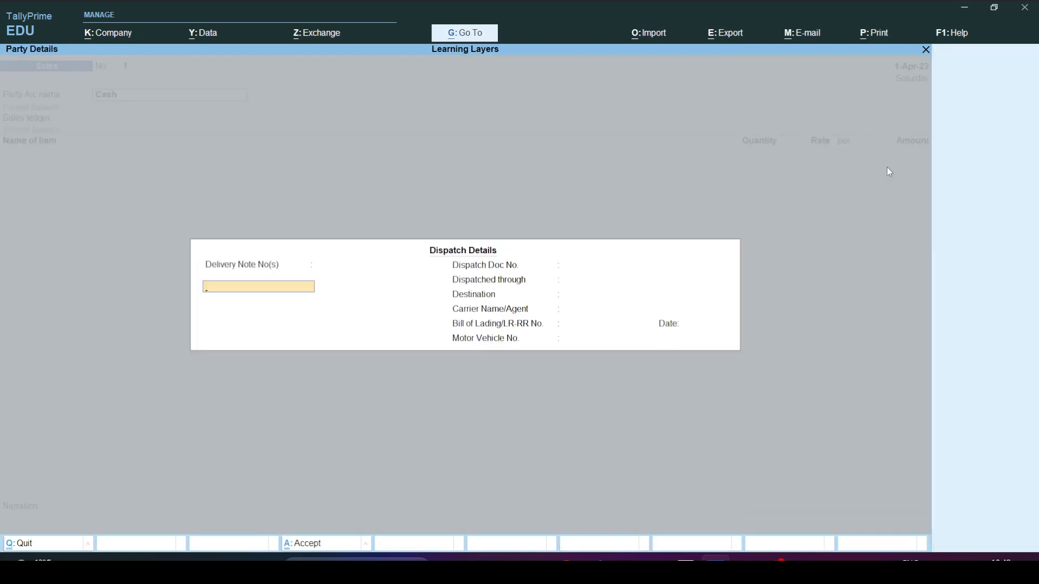
pyautogui.hotkey('ctrl', 'a')
pyautogui.hotkey('ctrl', 'a')
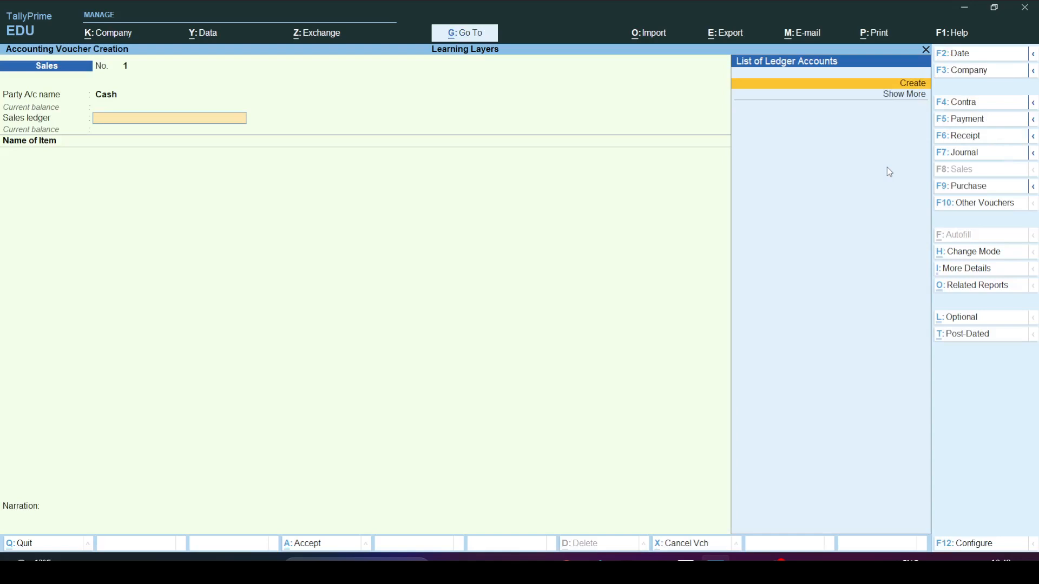
# Step: Create a ledger named Sale under Sales Accounts and use it as the voucher's sales ledger
pyautogui.press('Return')
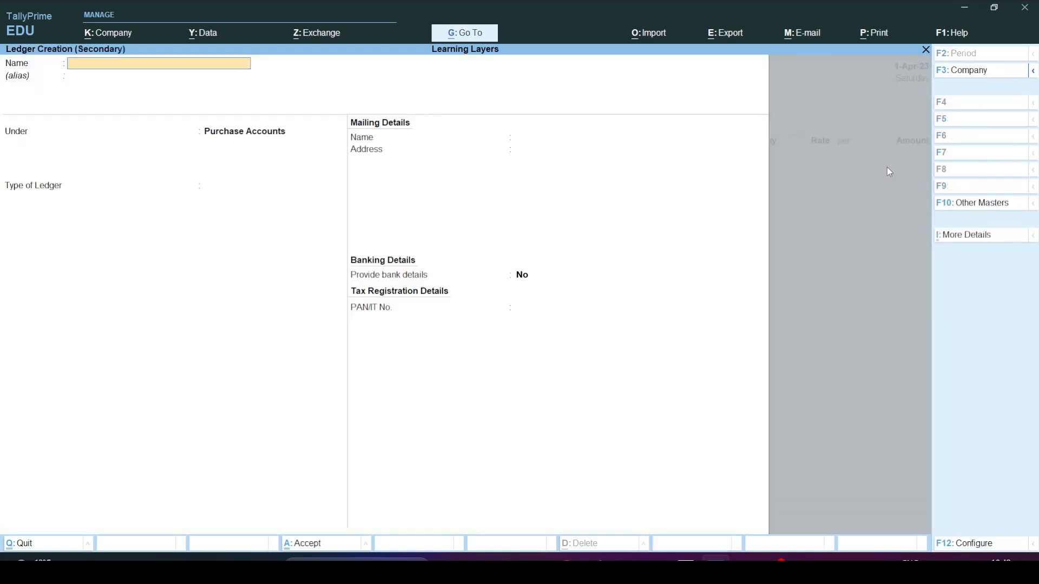
pyautogui.write('Sale')
pyautogui.press('Return')
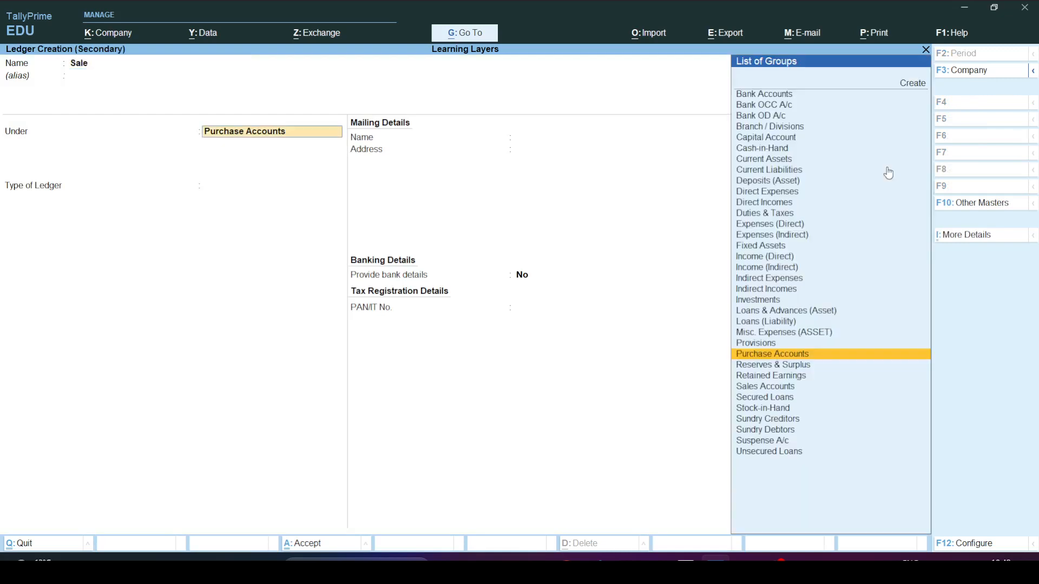
pyautogui.write('Sal')
pyautogui.press('Return')
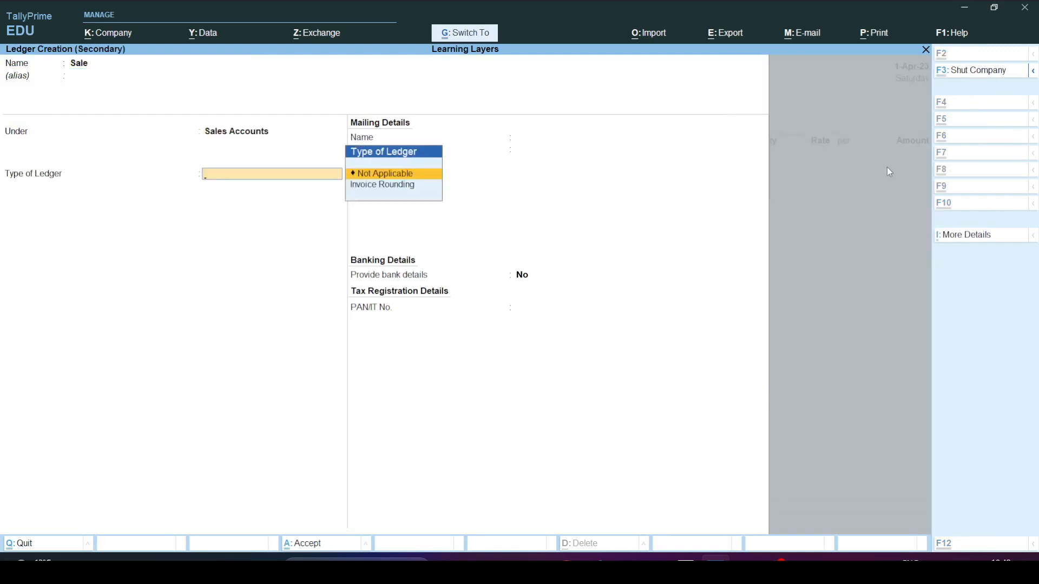
pyautogui.hotkey('ctrl', 'a')
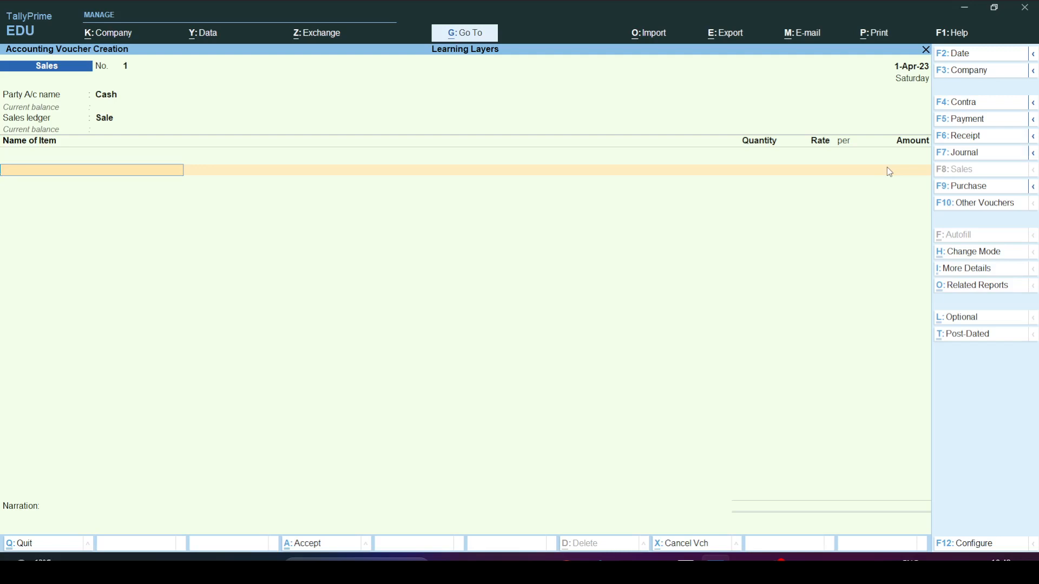
# Step: Add the Pencil stock item to the sales voucher with a quantity of 4 boxes
pyautogui.press('Down')
pyautogui.press('Down')
pyautogui.press('Down')
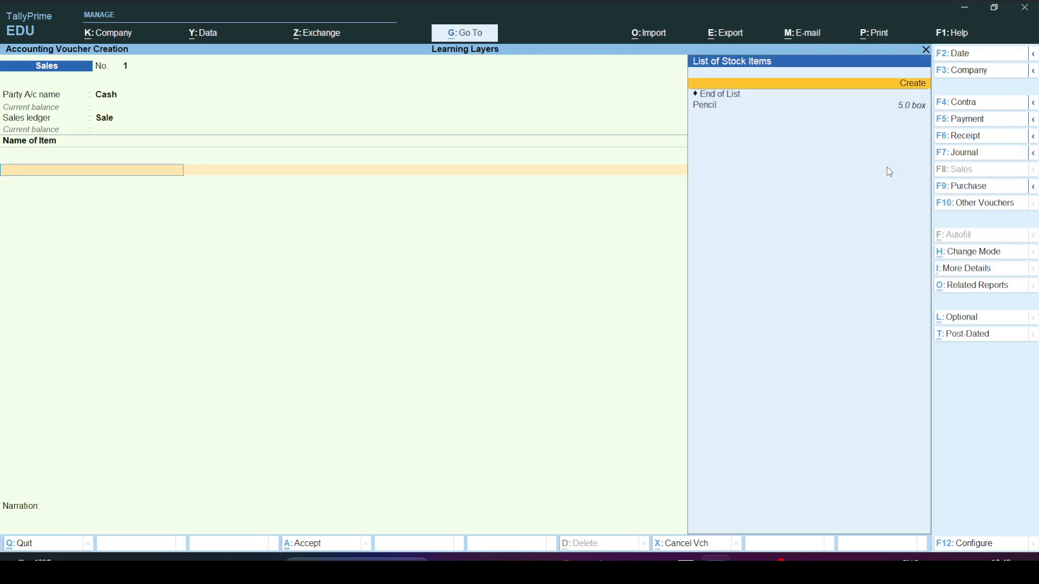
pyautogui.press('Return')
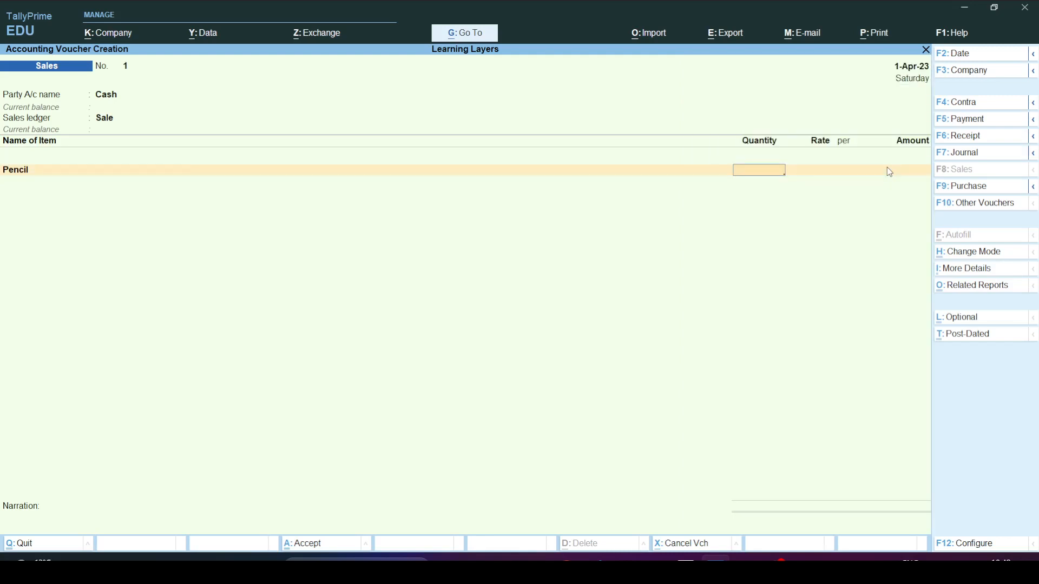
pyautogui.write('4')
pyautogui.press('Return')
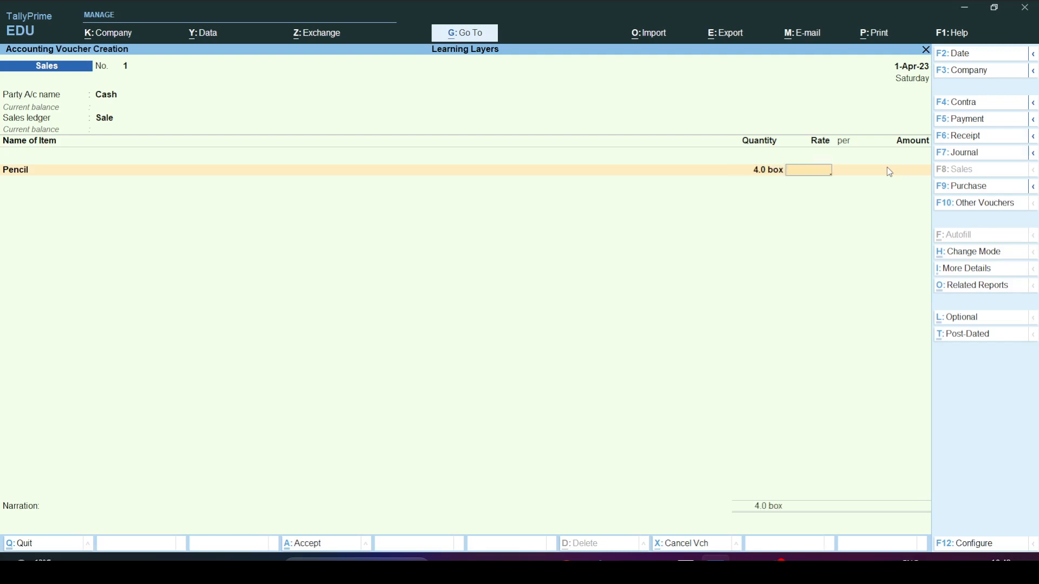
# Step: Try to enter the Pencil quantity in pieces as 4p, and compare it with the sale example in the Word notes
pyautogui.press('BackSpace')
pyautogui.write('p')
pyautogui.press('BackSpace')
pyautogui.press('BackSpace')
pyautogui.write('p')
pyautogui.hotkey('alt', 'Tab')
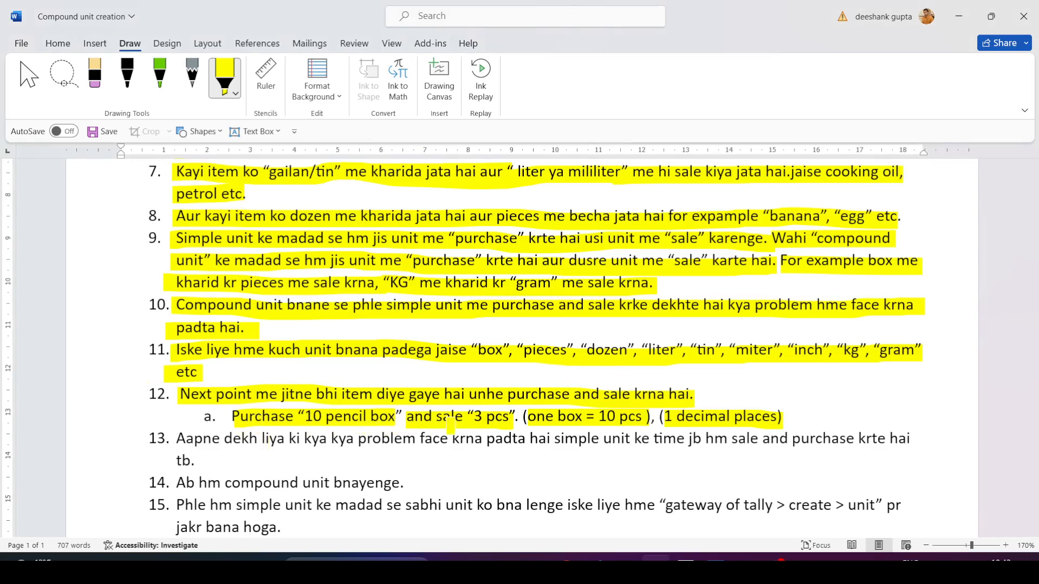
pyautogui.hotkey('alt', 'Tab')
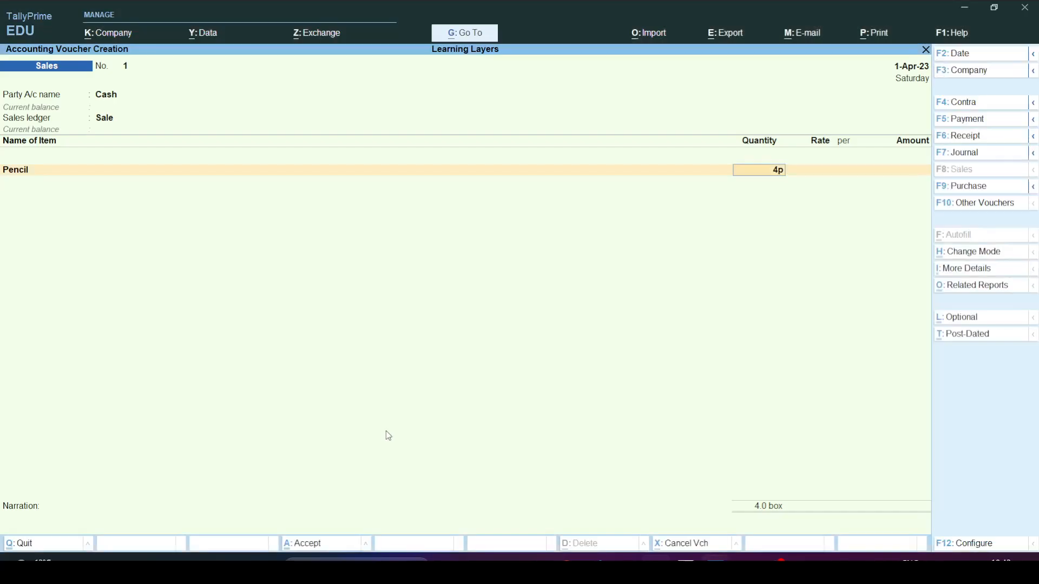
pyautogui.press('alt')
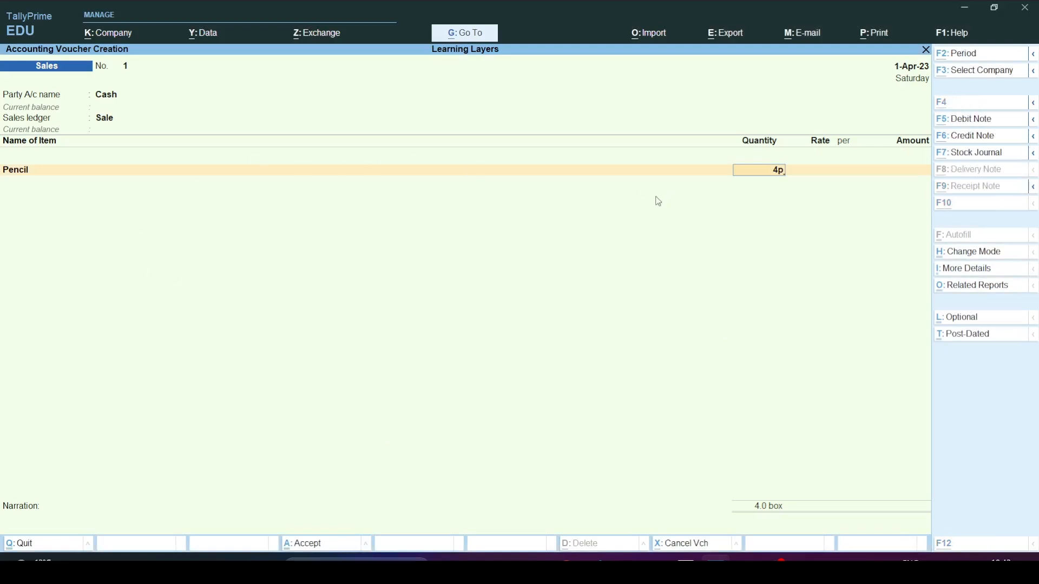
# Step: Switch to the Word notes and highlight points 13 and 14 in yellow
pyautogui.hotkey('alt', 'Tab')
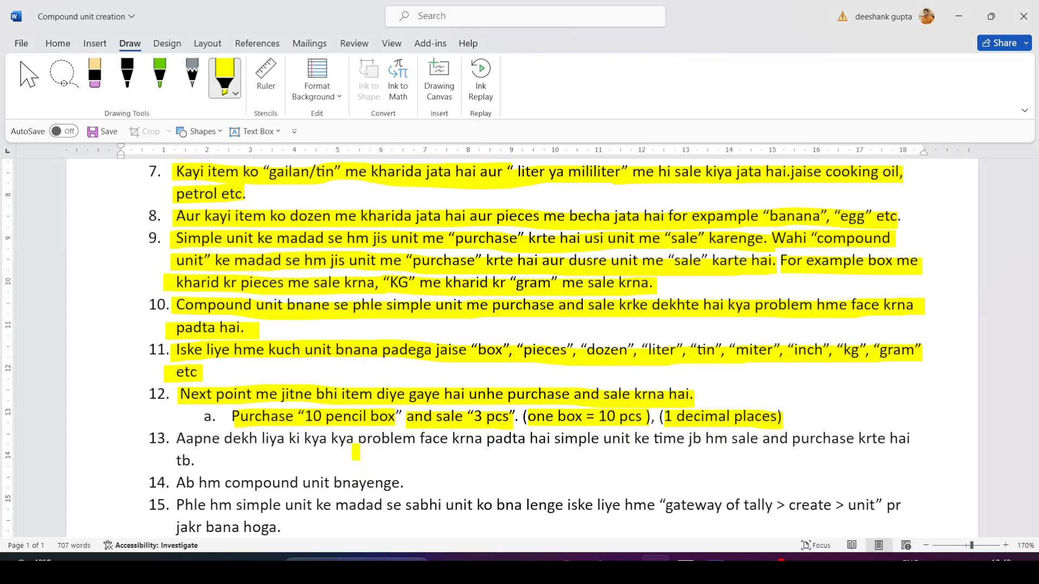
pyautogui.moveTo(175, 439); pyautogui.dragTo(912, 439)
pyautogui.moveTo(175, 461); pyautogui.dragTo(198, 461)
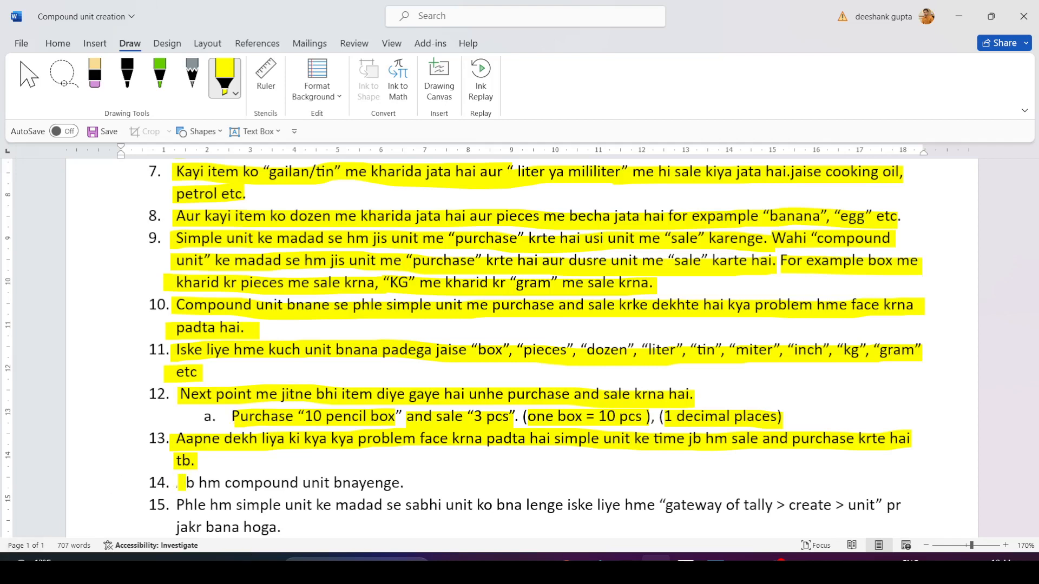
pyautogui.moveTo(178, 483); pyautogui.dragTo(407, 483)
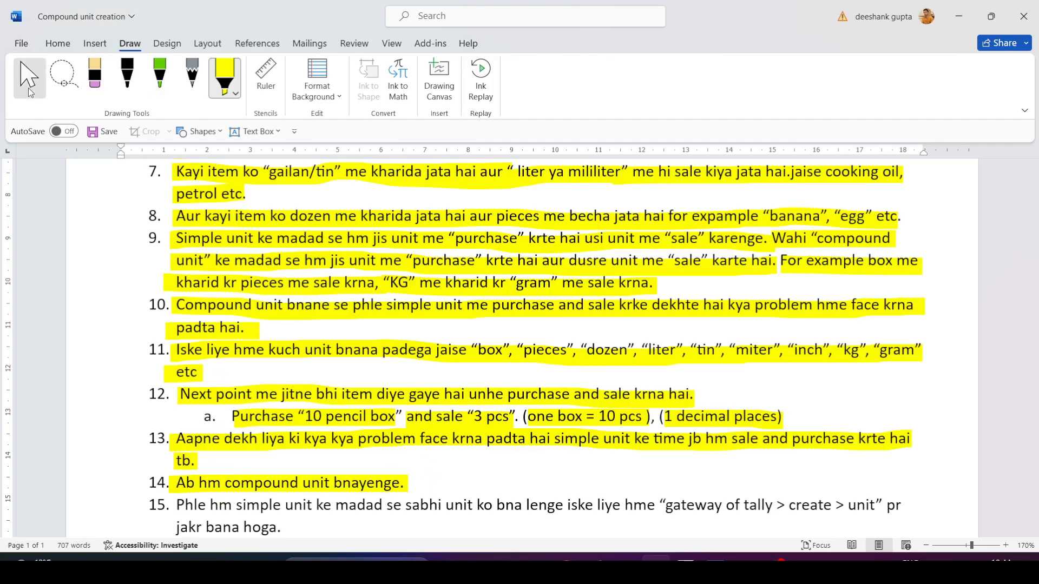
# Step: Highlight points 15 and 16 of the notes in yellow
pyautogui.click(28, 87)
pyautogui.scroll(-3, 487, 324)
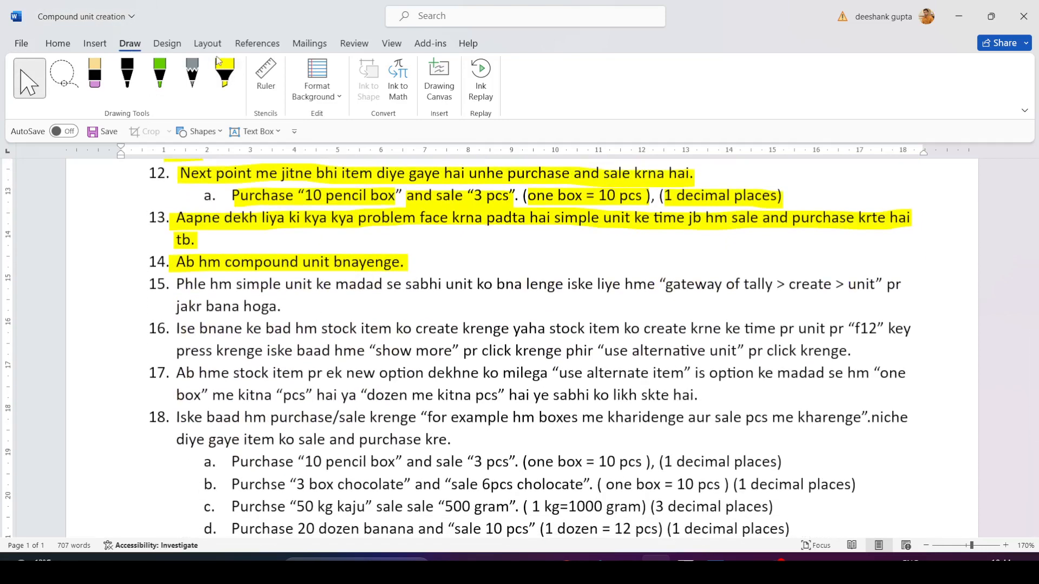
pyautogui.click(224, 75)
pyautogui.moveTo(175, 284); pyautogui.dragTo(369, 286)
pyautogui.moveTo(436, 289)
pyautogui.mouseDown()
pyautogui.moveTo(672, 290)
pyautogui.moveTo(330, 287)
pyautogui.mouseUp()
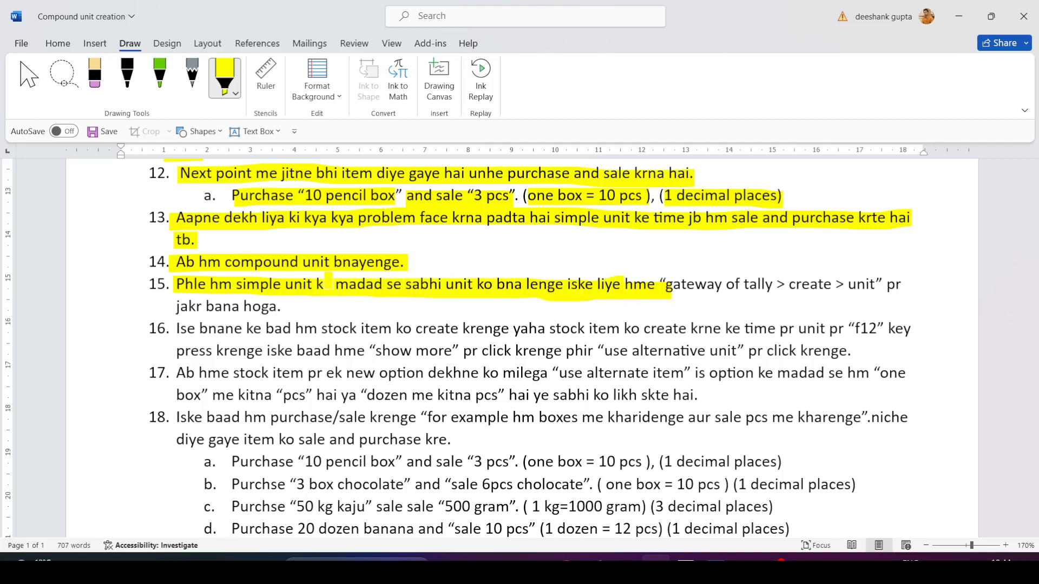
pyautogui.moveTo(653, 287); pyautogui.dragTo(911, 287)
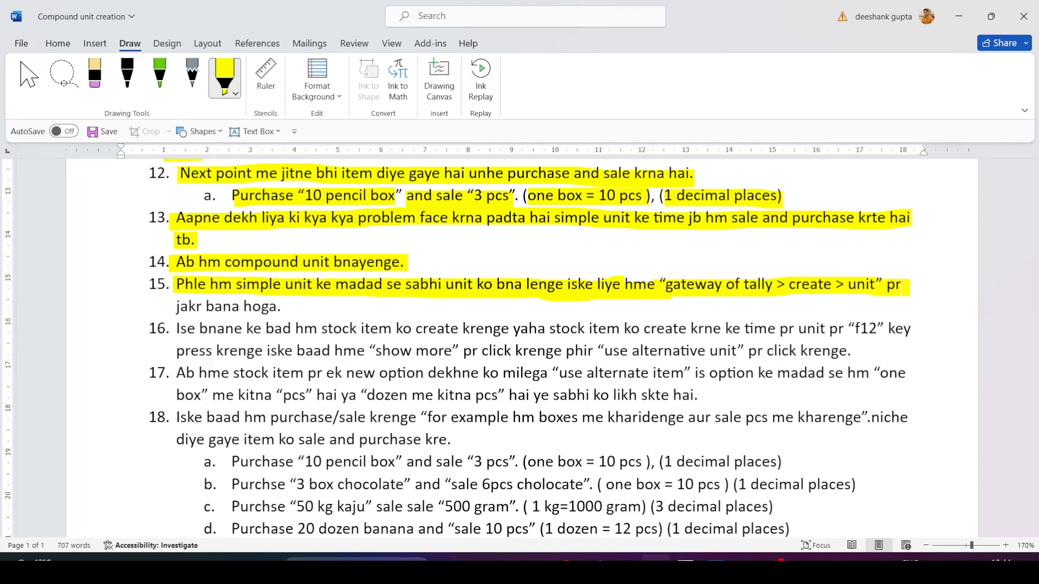
pyautogui.moveTo(177, 306); pyautogui.dragTo(276, 307)
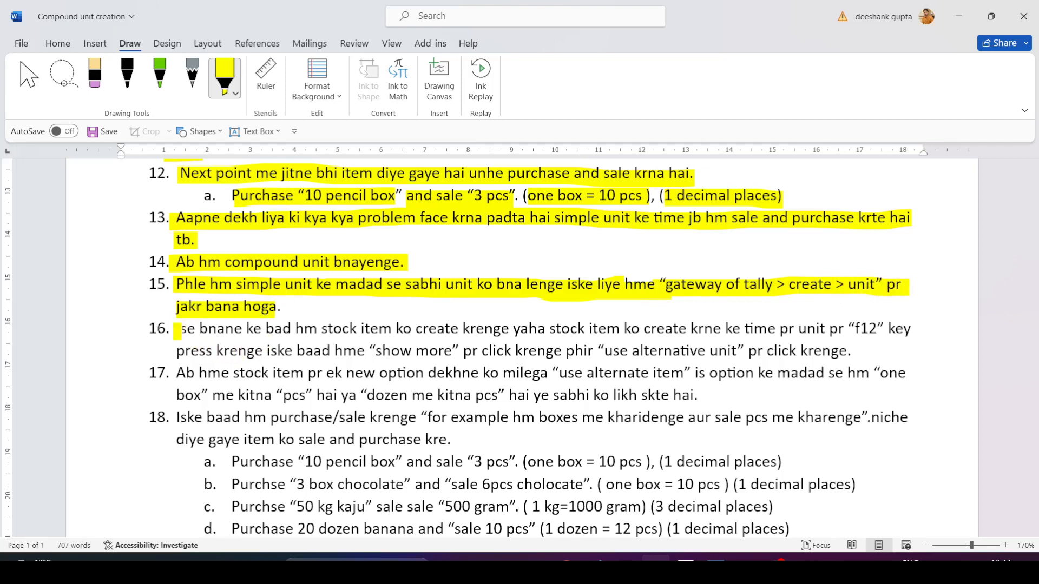
pyautogui.moveTo(177, 330); pyautogui.dragTo(926, 331)
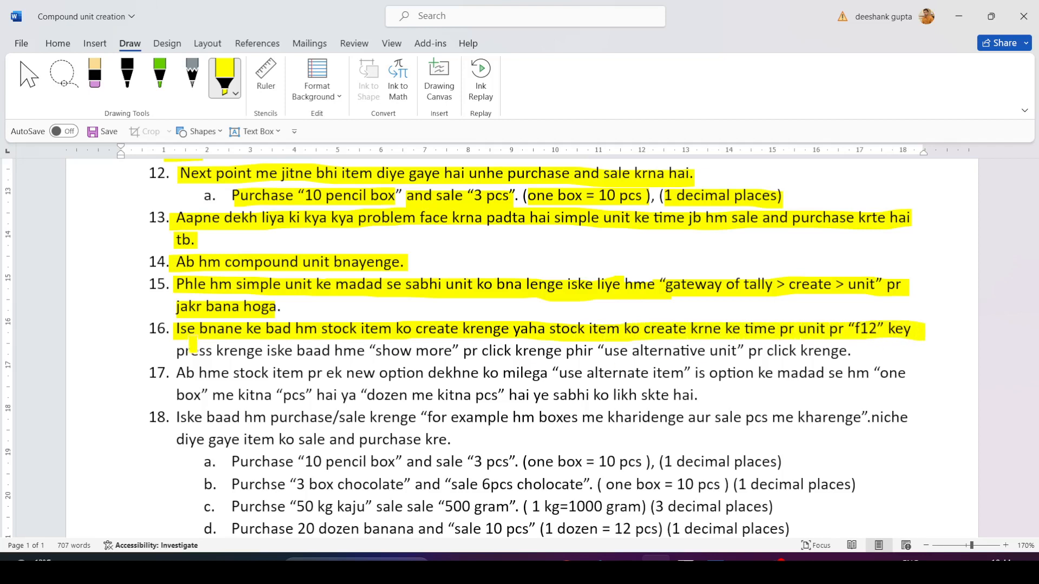
pyautogui.moveTo(171, 353); pyautogui.dragTo(854, 355)
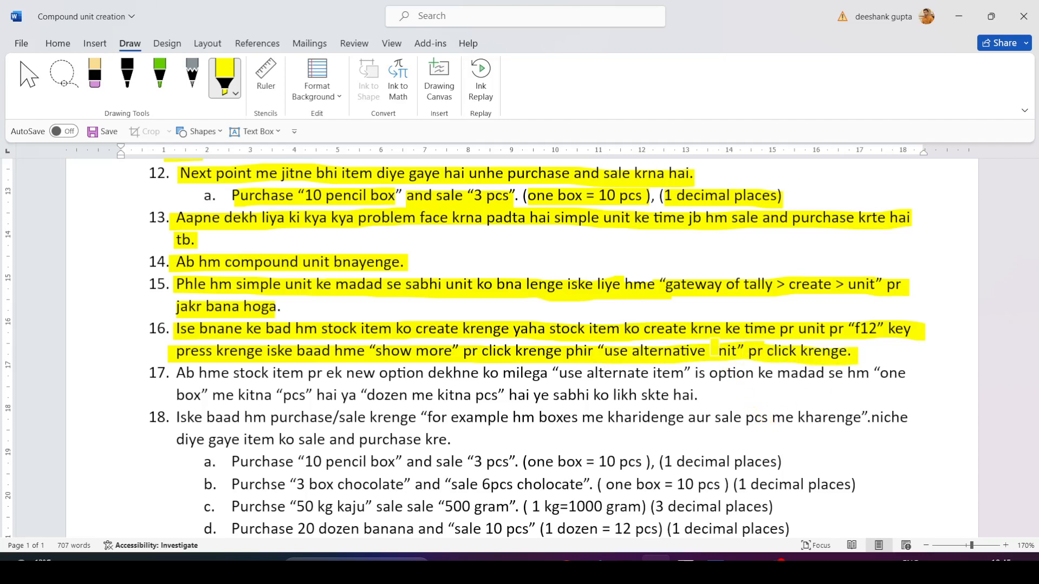
# Step: Switch to TallyPrime and quit the unfinished sales voucher without saving, returning to the Gateway of Tally
pyautogui.hotkey('alt', 'Tab')
pyautogui.click(438, 298)
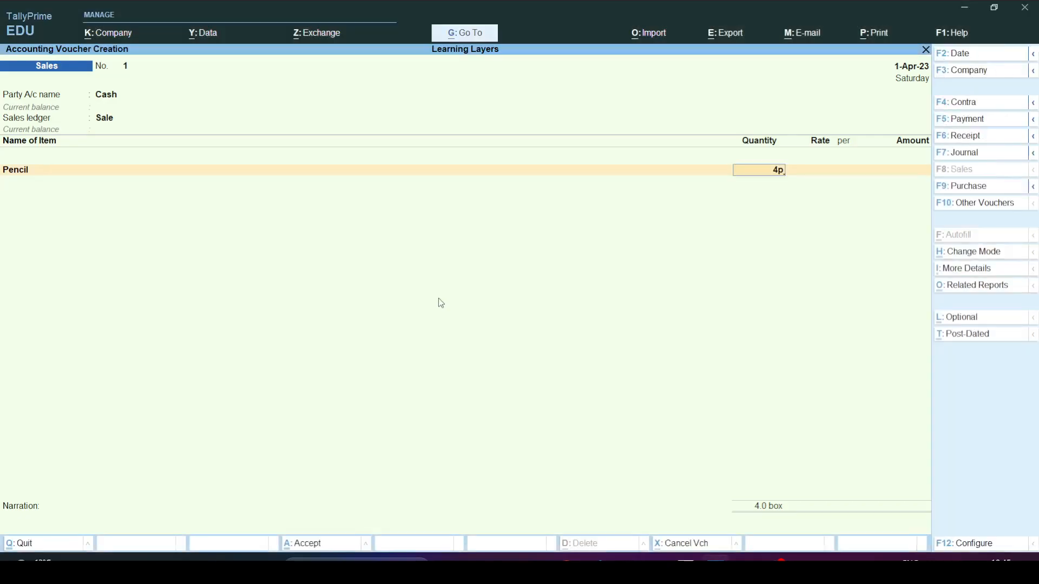
pyautogui.press('Escape')
pyautogui.press('Escape')
pyautogui.press('Return')
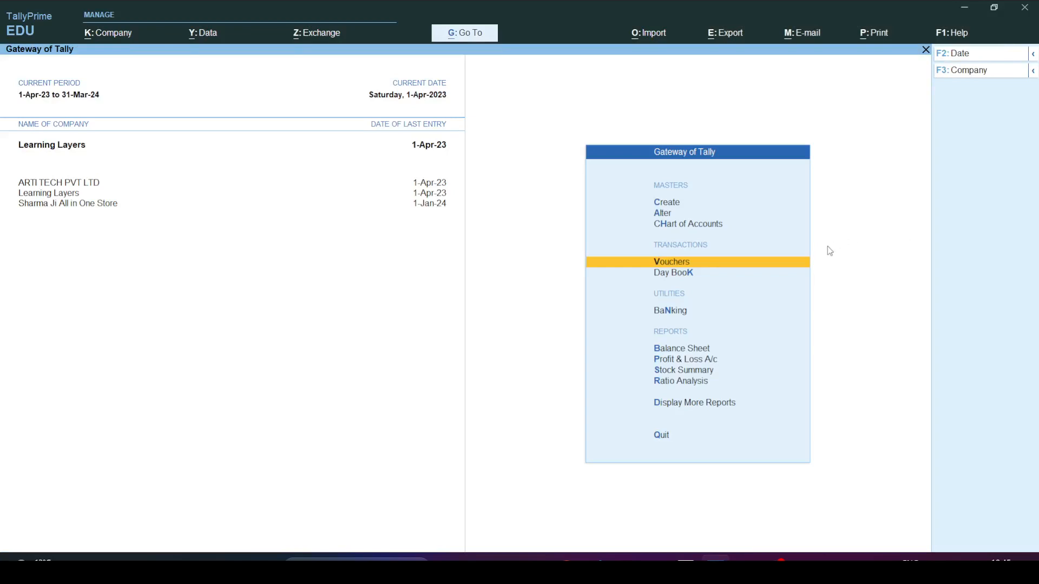
pyautogui.press('Escape')
pyautogui.press('Escape')
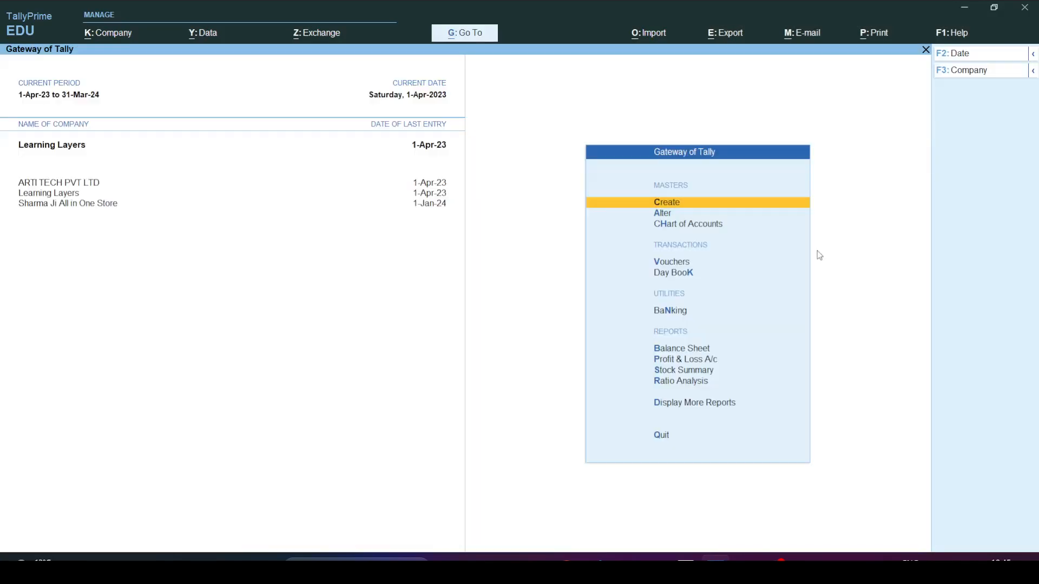
# Step: View the list of existing units in the Chart of Accounts, and return to the Gateway of Tally
pyautogui.press('Down')
pyautogui.press('Down')
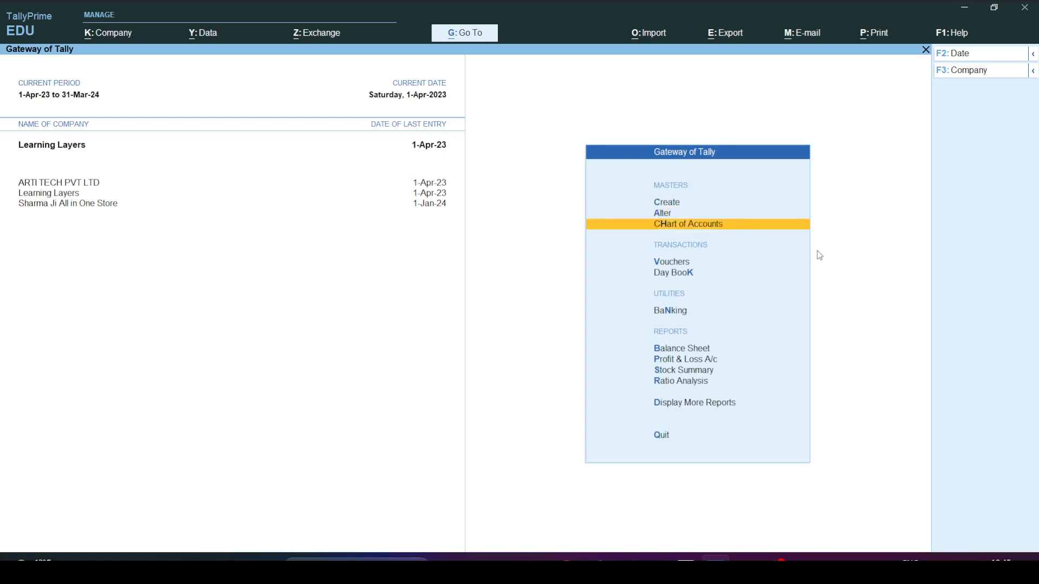
pyautogui.press('Return')
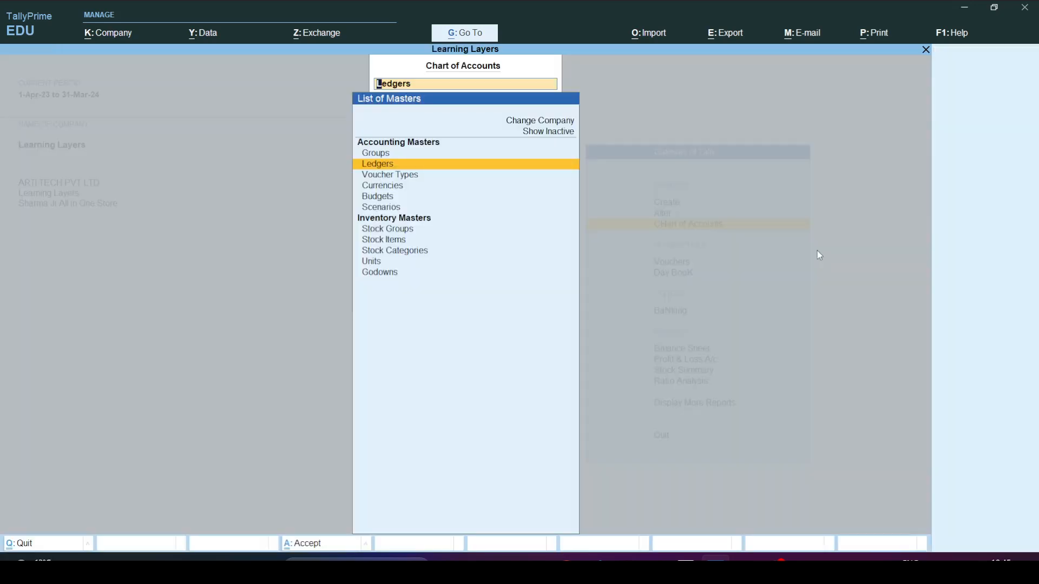
pyautogui.press('Down')
pyautogui.press('Down')
pyautogui.press('Down')
pyautogui.press('Down')
pyautogui.press('Down')
pyautogui.press('Down')
pyautogui.press('Down')
pyautogui.press('Down')
pyautogui.press('Down')
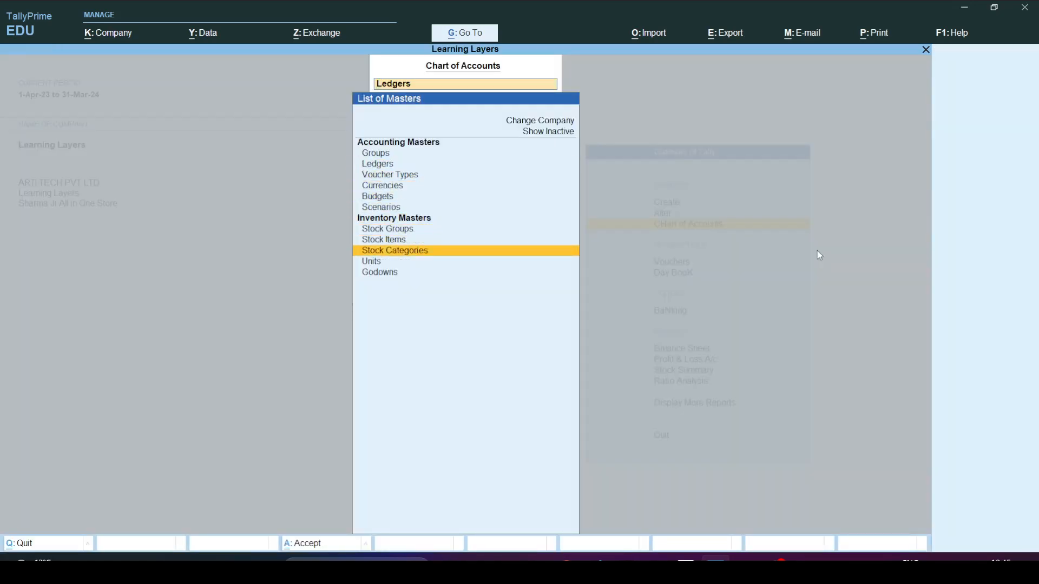
pyautogui.press('Return')
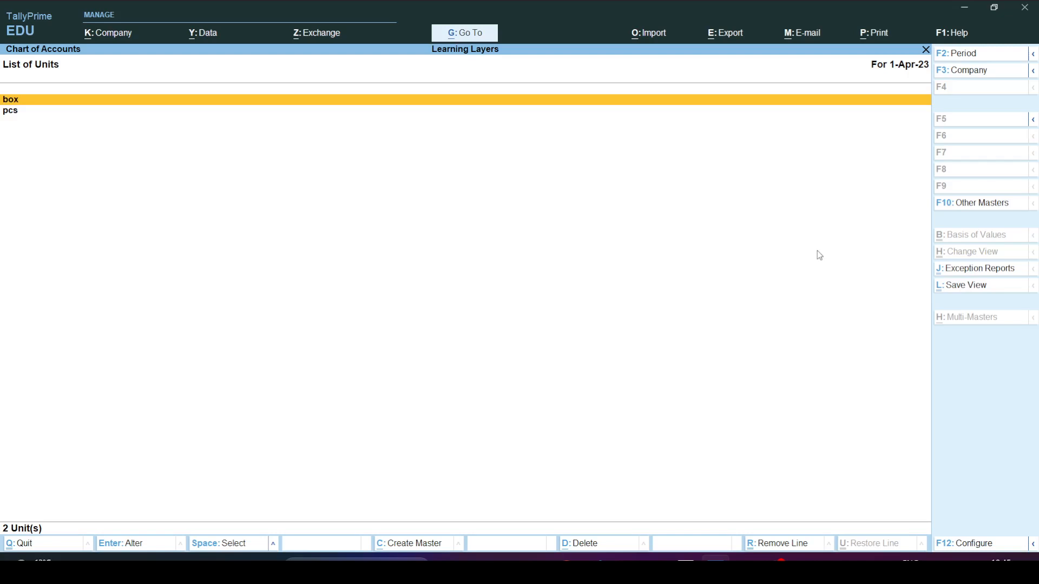
pyautogui.press('Escape')
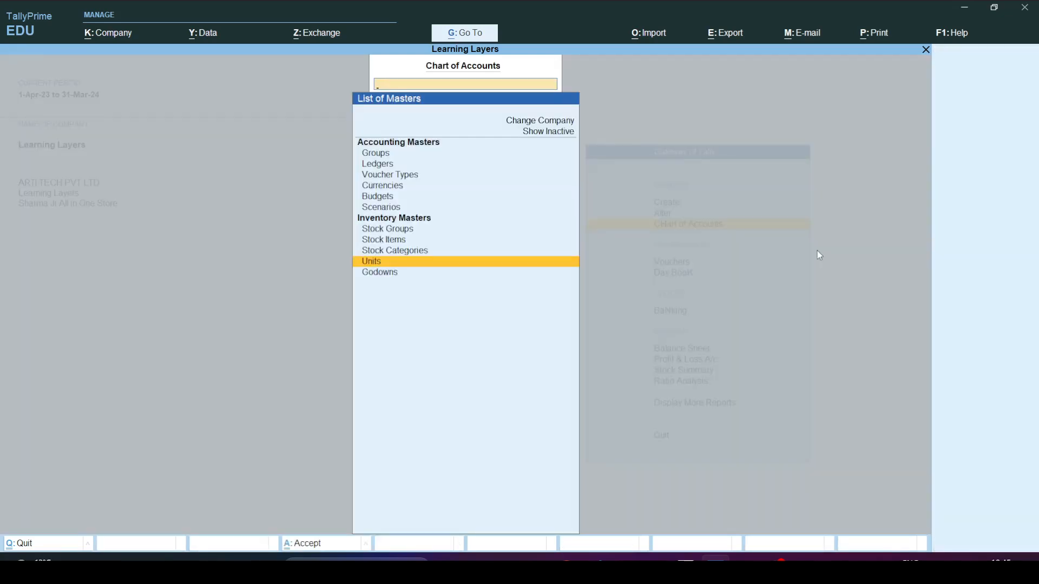
pyautogui.press('Escape')
# Step: Create a simple unit with the symbol dozen and 1 decimal place
pyautogui.press('Up')
pyautogui.press('Up')
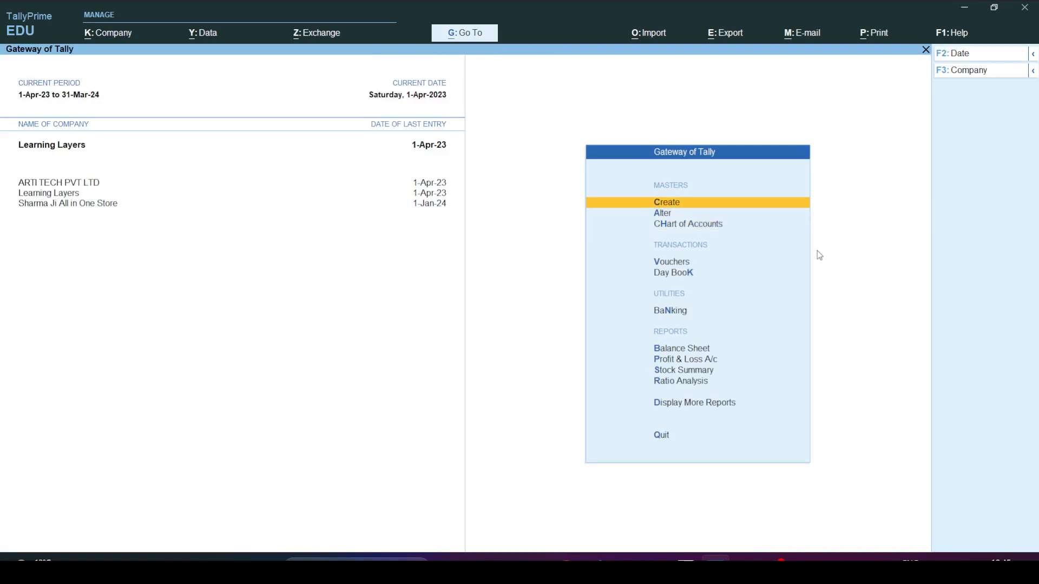
pyautogui.press('Return')
pyautogui.press('Down')
pyautogui.press('Down')
pyautogui.press('Down')
pyautogui.press('Down')
pyautogui.press('Down')
pyautogui.press('Down')
pyautogui.press('Down')
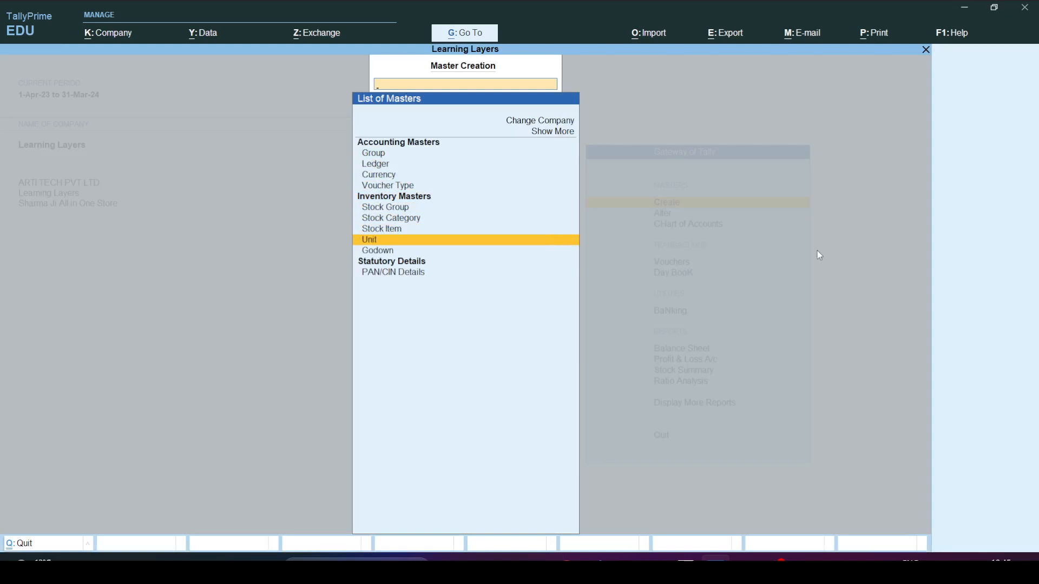
pyautogui.press('Return')
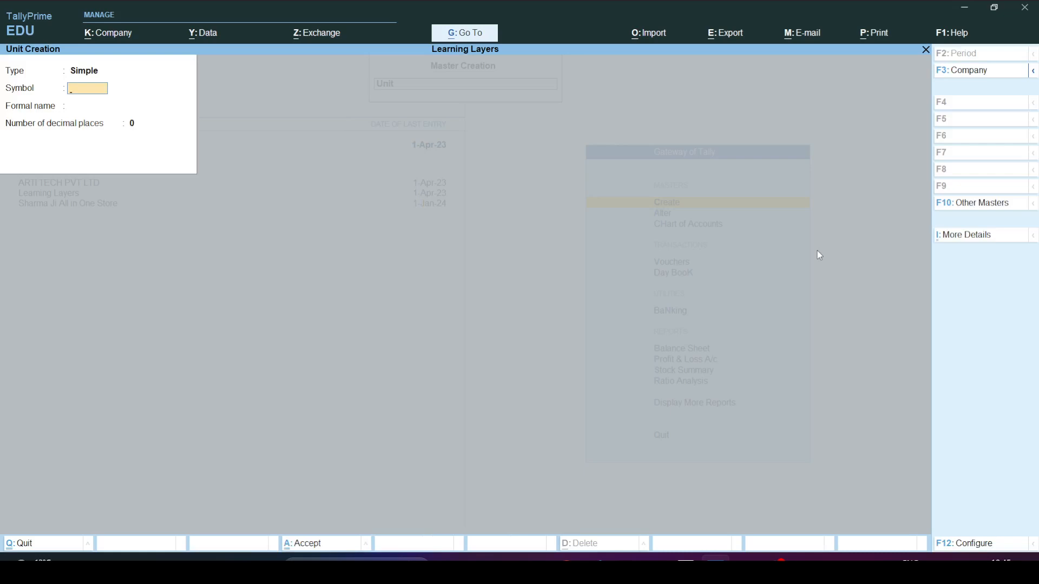
pyautogui.write('d')
pyautogui.press('BackSpace')
pyautogui.press('BackSpace')
pyautogui.press('BackSpace')
pyautogui.press('Return')
pyautogui.press('Return')
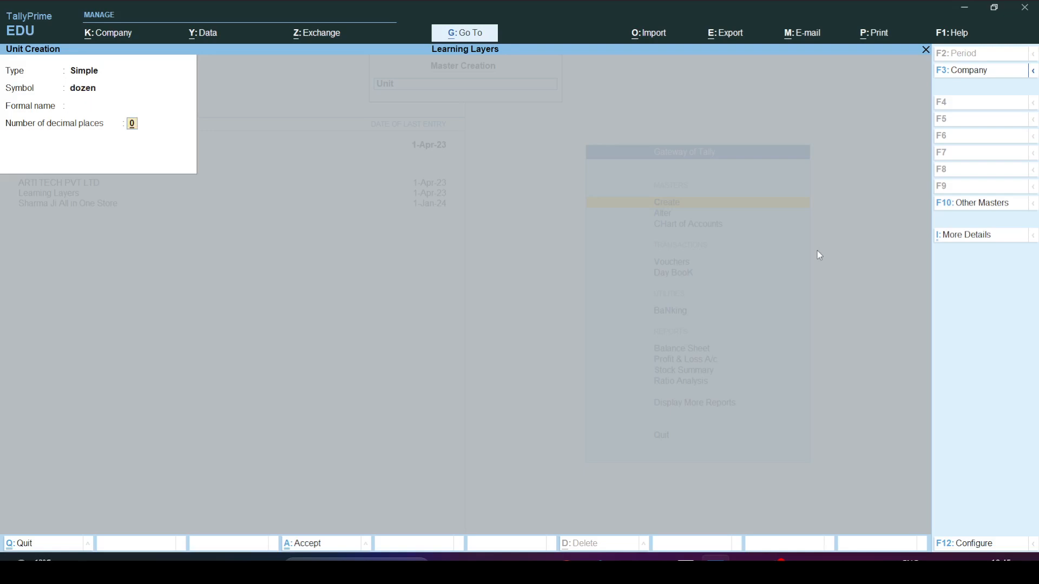
pyautogui.write('1')
pyautogui.press('Return')
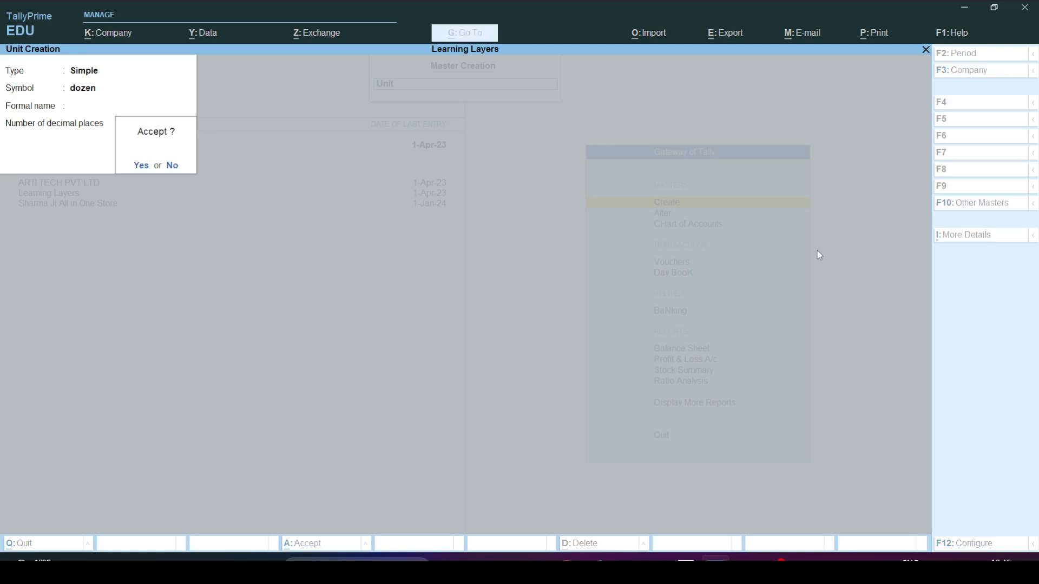
pyautogui.press('Return')
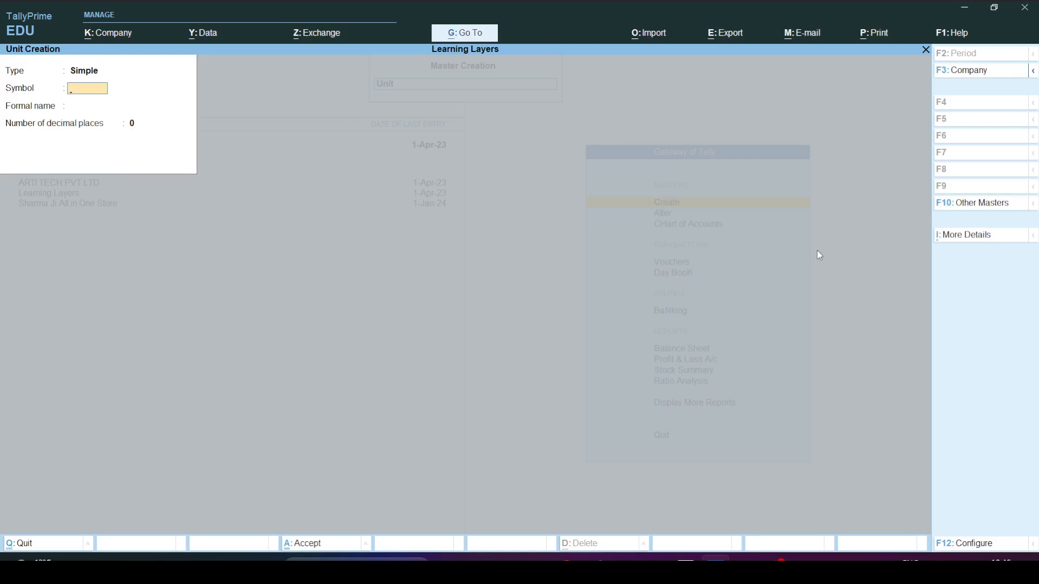
pyautogui.write('kg')
pyautogui.press('Return')
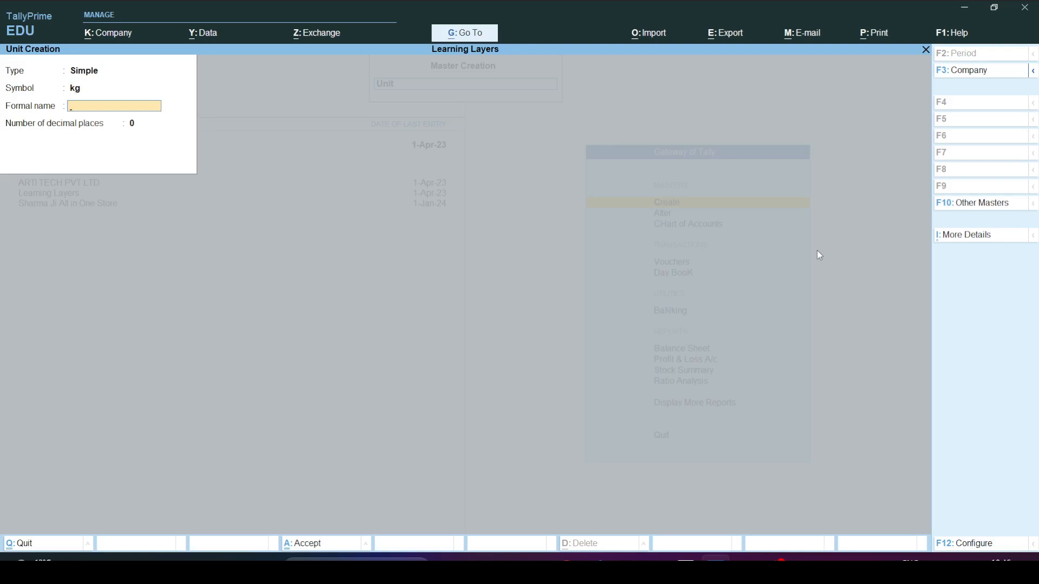
pyautogui.press('BackSpace')
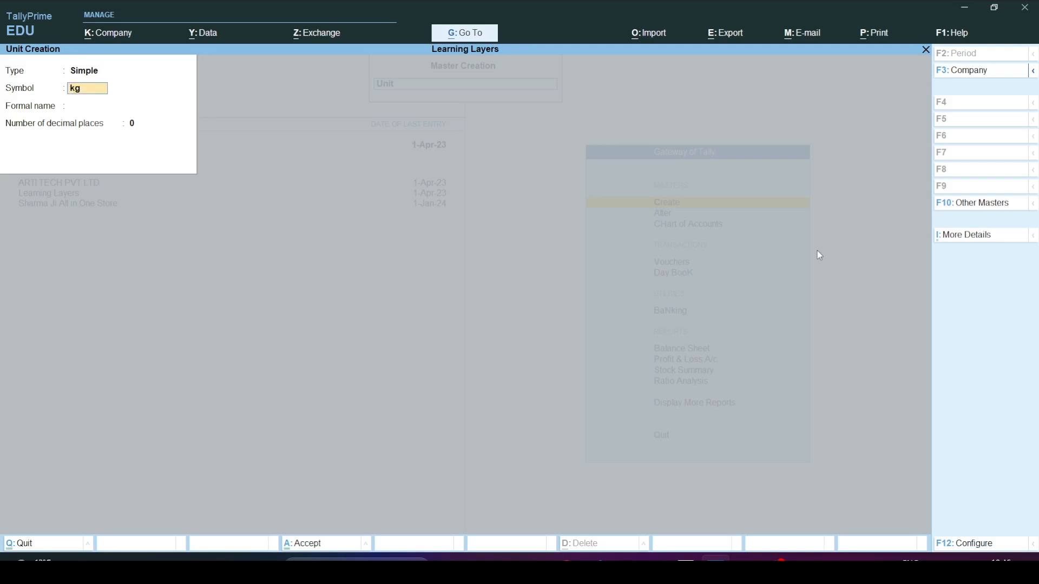
pyautogui.write('quantal')
pyautogui.press('Return')
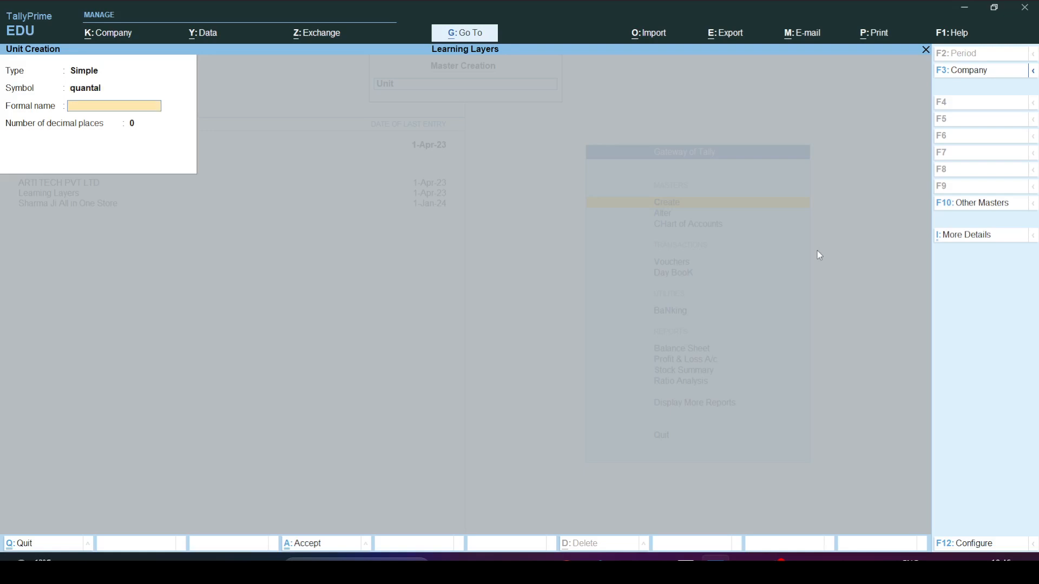
pyautogui.press('Return')
pyautogui.press('Up')
pyautogui.press('Up')
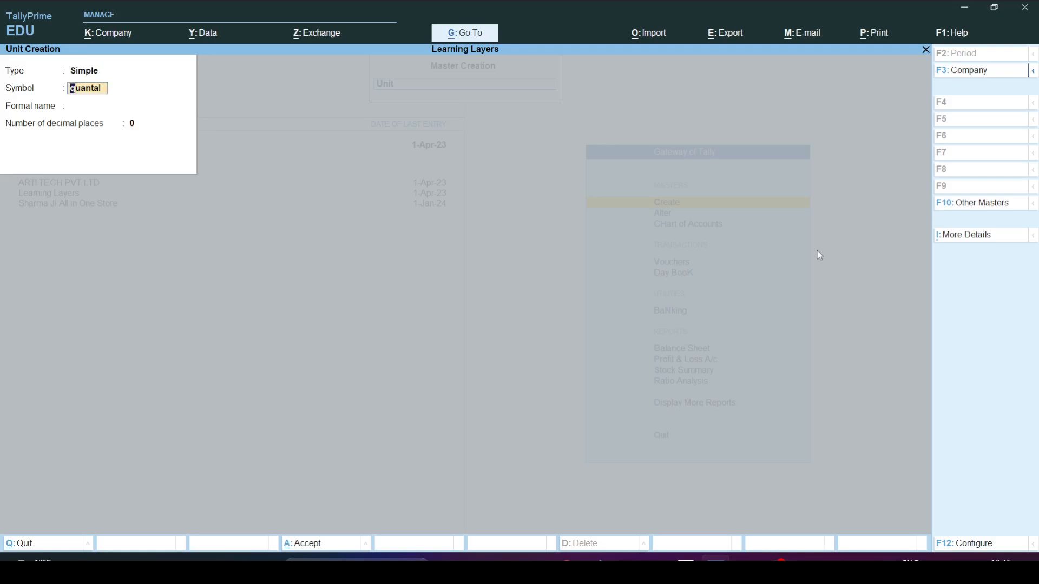
# Step: Create a simple unit with the symbol qntl, the formal name Quintal and 2 decimal places
pyautogui.write('qntl')
pyautogui.press('Return')
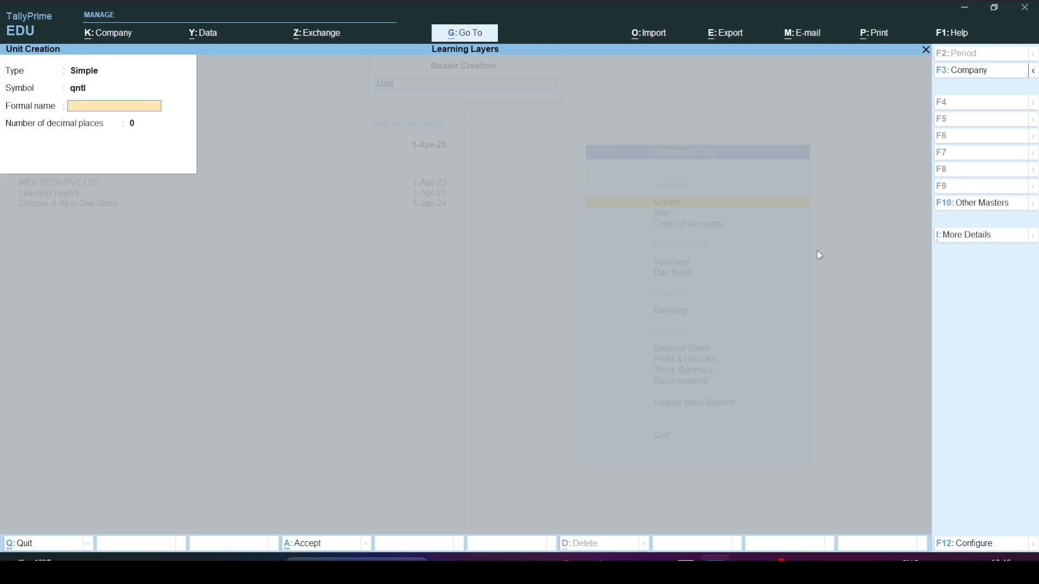
pyautogui.write('Quintal')
pyautogui.press('Return')
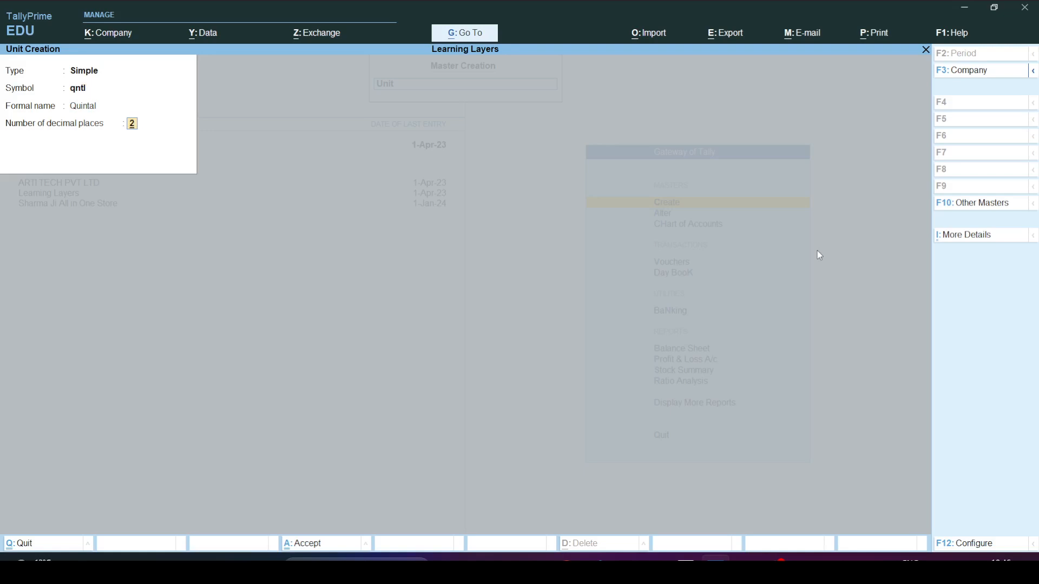
pyautogui.press('Return')
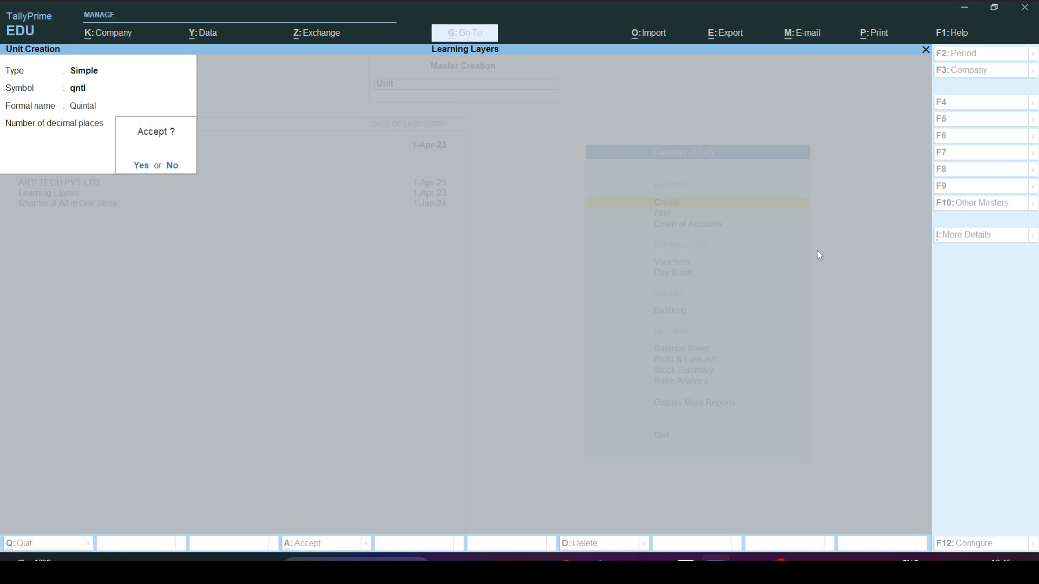
pyautogui.press('Return')
# Step: Create a simple unit with the symbol kg and the formal name Kilogram
pyautogui.write('kg')
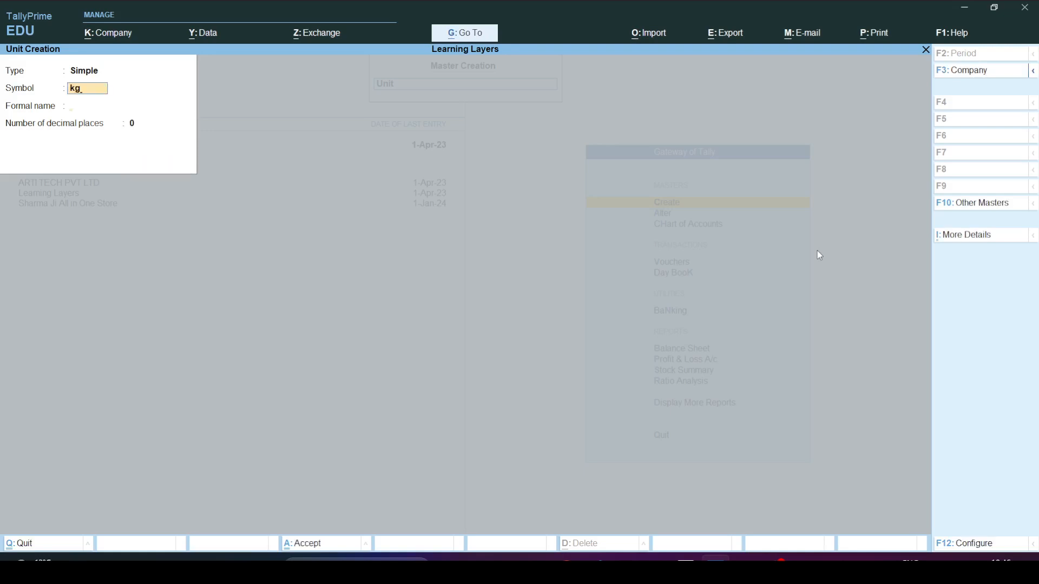
pyautogui.press('Return')
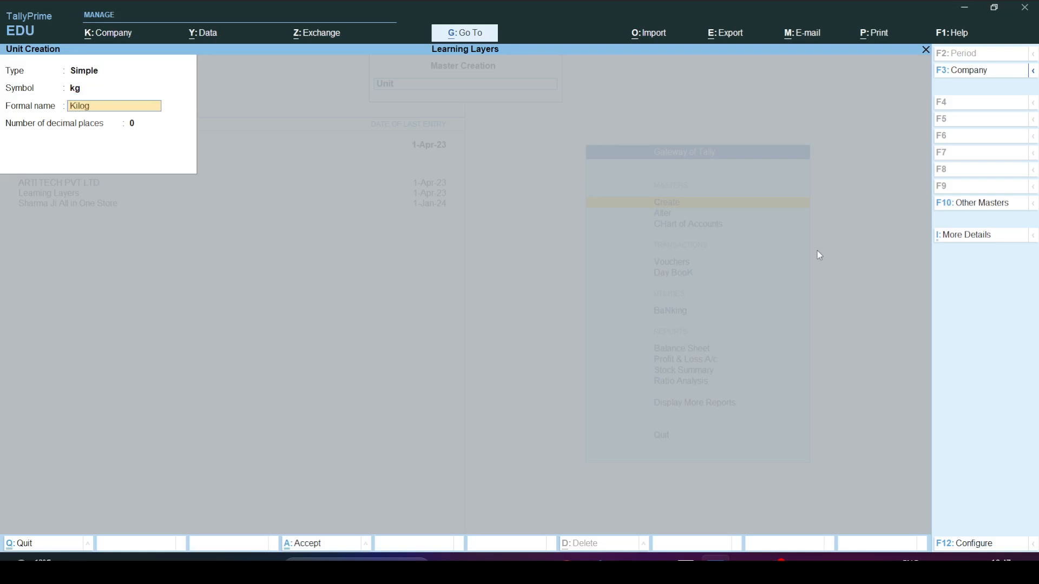
pyautogui.press('Return')
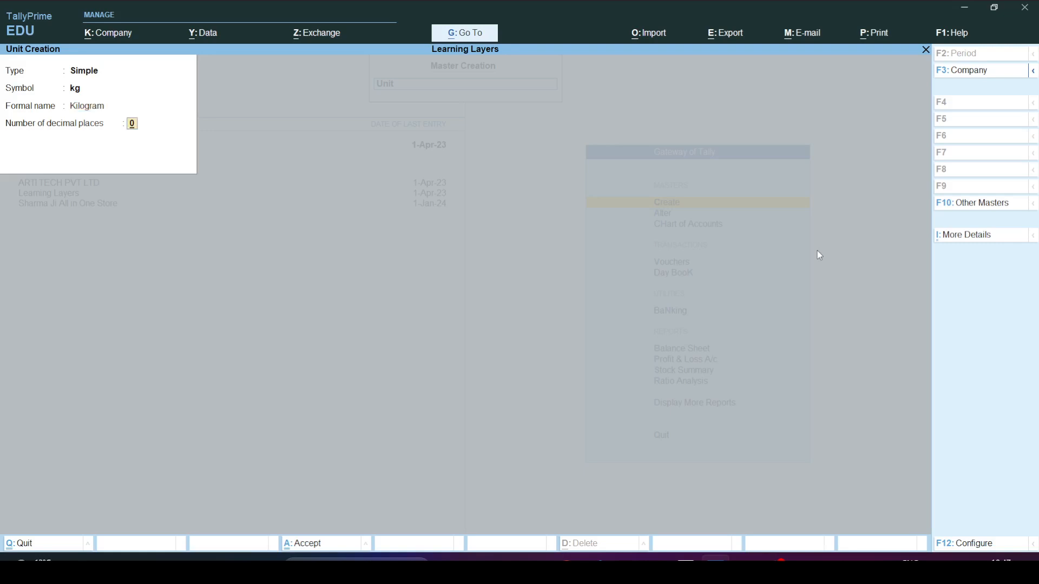
pyautogui.press('Return')
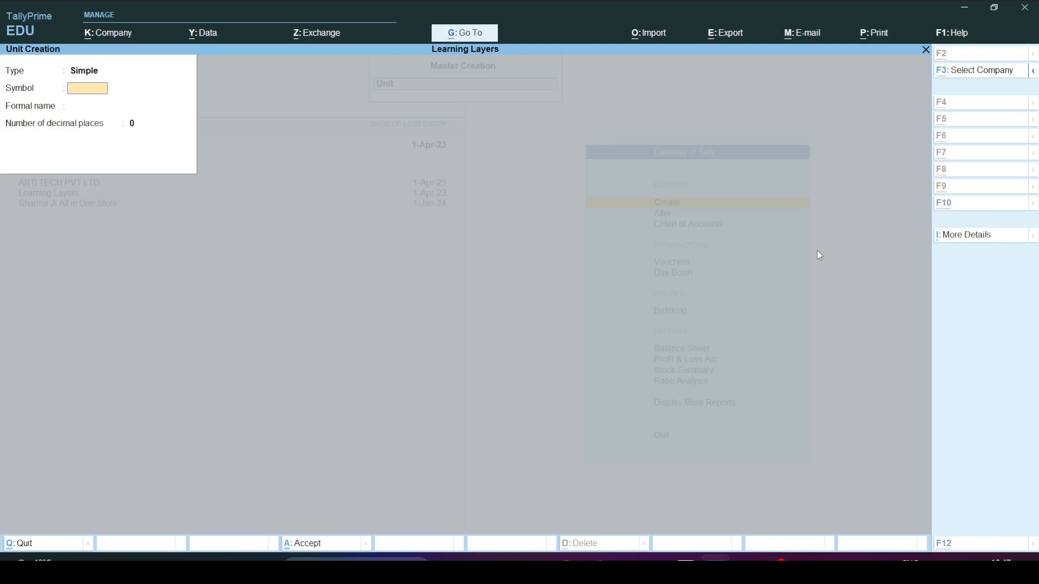
# Step: Check which units point 11 of the Word notes asks for, and return to the unit creation form in TallyPrime
pyautogui.hotkey('alt', 'Tab')
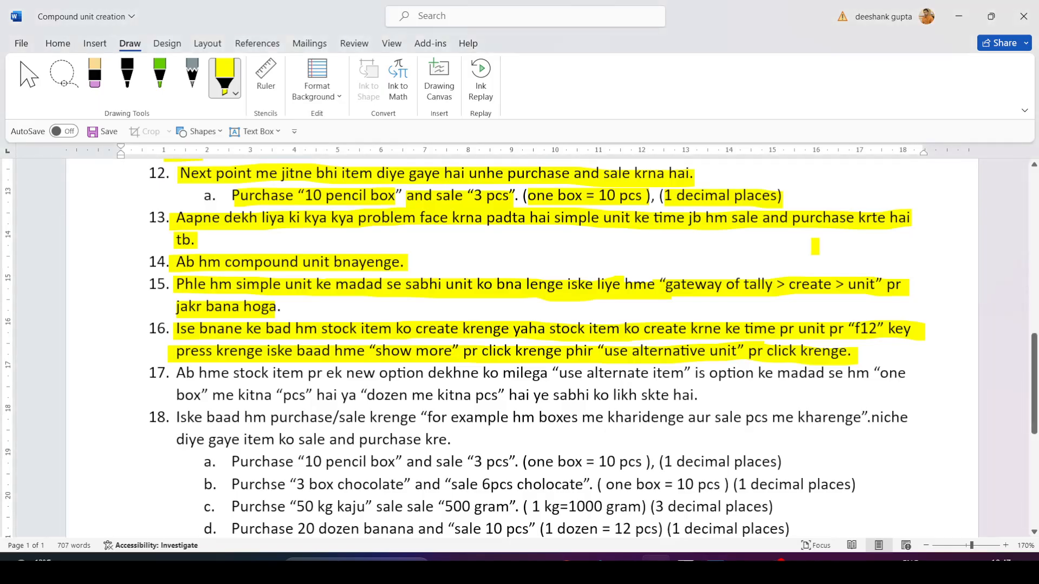
pyautogui.click(29, 81)
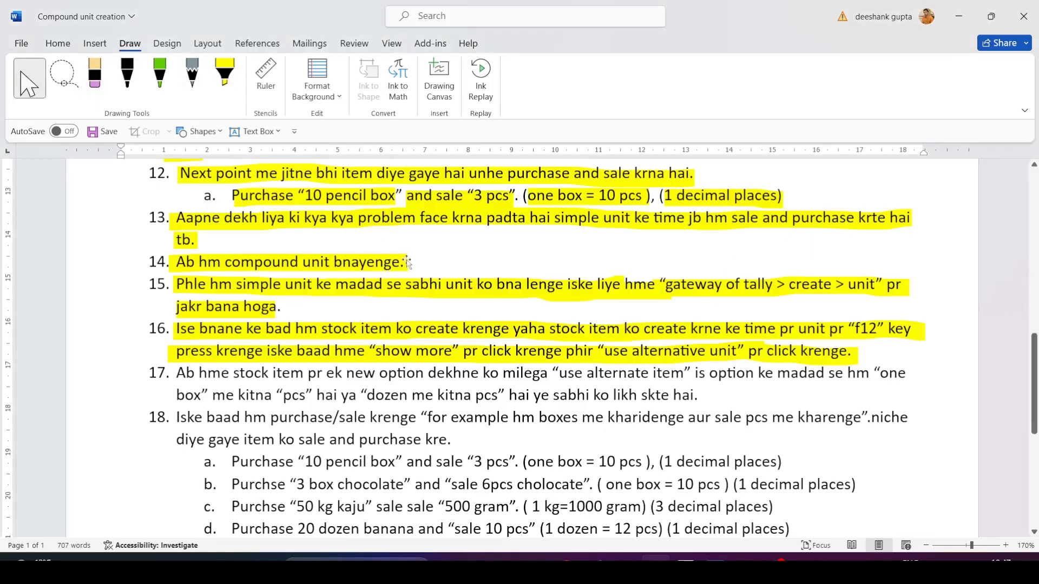
pyautogui.scroll(5, 479, 294)
pyautogui.scroll(-3, 479, 294)
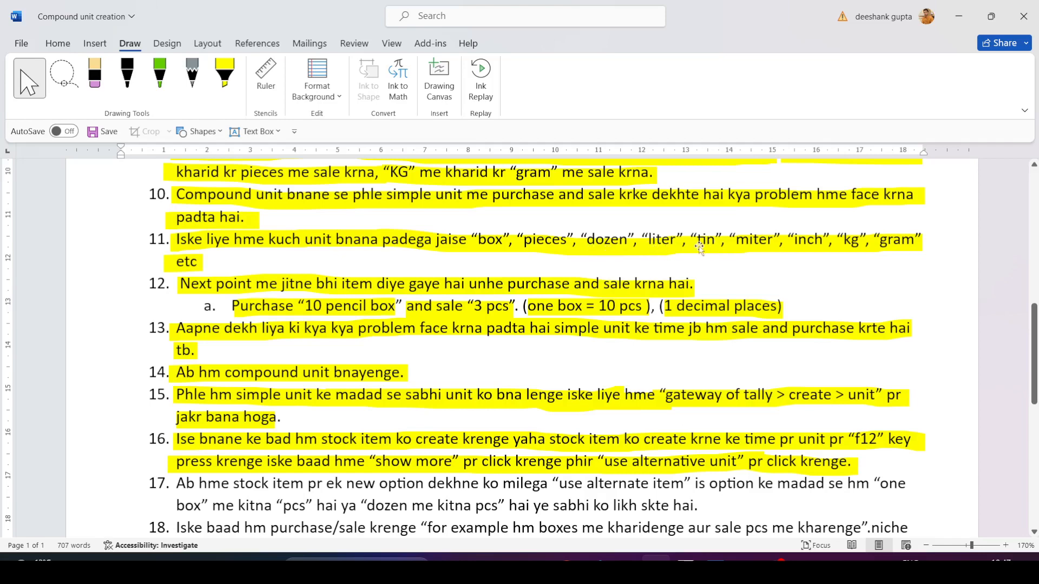
pyautogui.hotkey('alt', 'Tab')
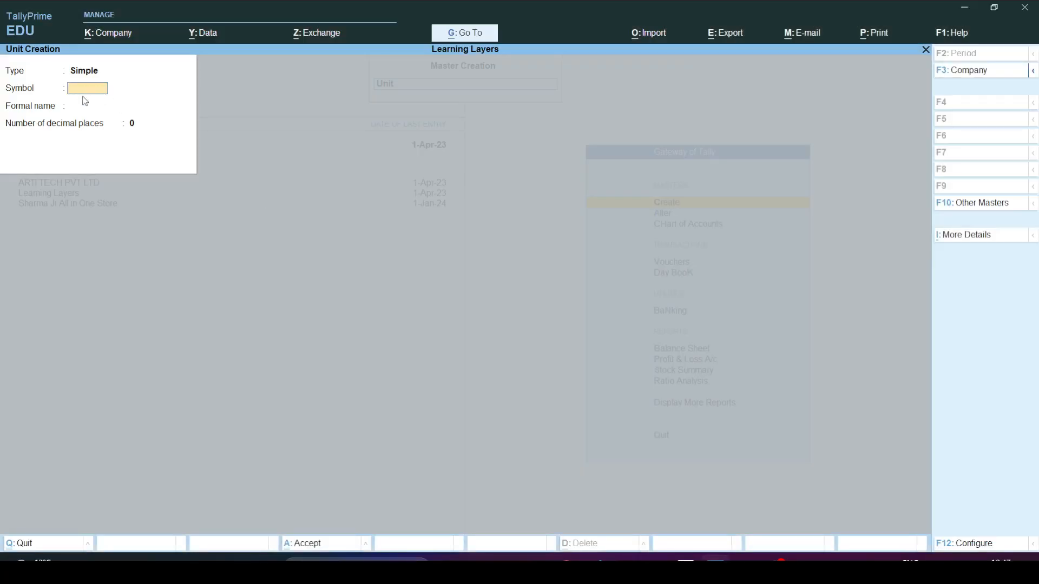
# Step: Create a simple unit with the symbol ltr and the formal name Liter
pyautogui.write('liter')
pyautogui.press('Return')
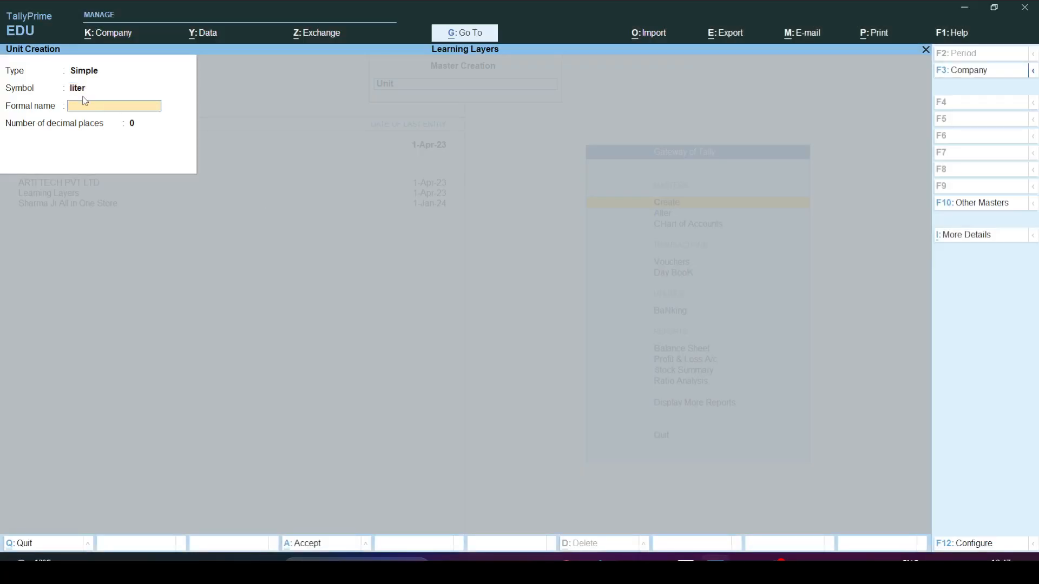
pyautogui.press('BackSpace')
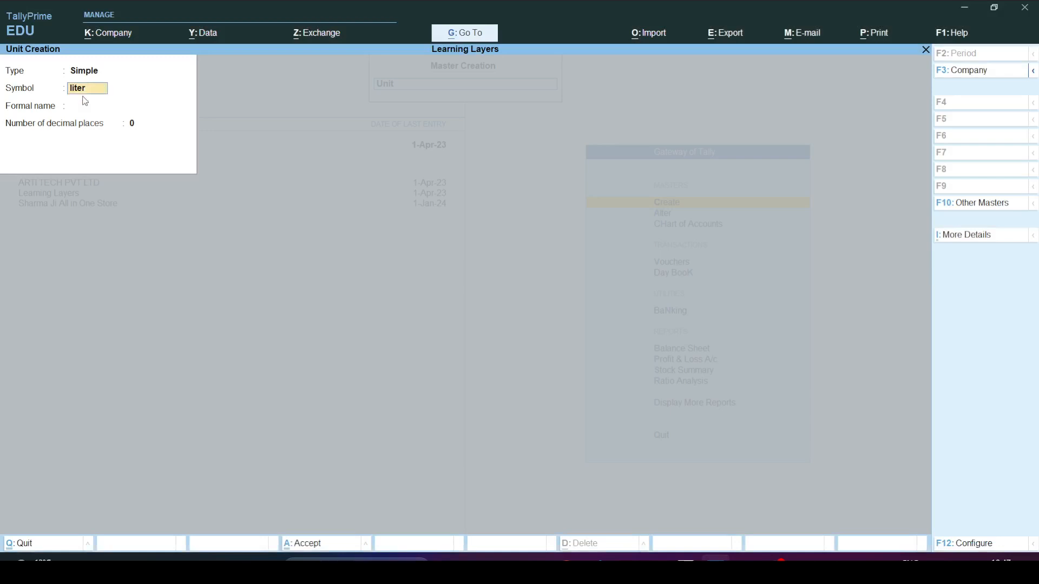
pyautogui.write('lt')
pyautogui.press('Return')
pyautogui.write('Liter')
pyautogui.press('Return')
pyautogui.press('Return')
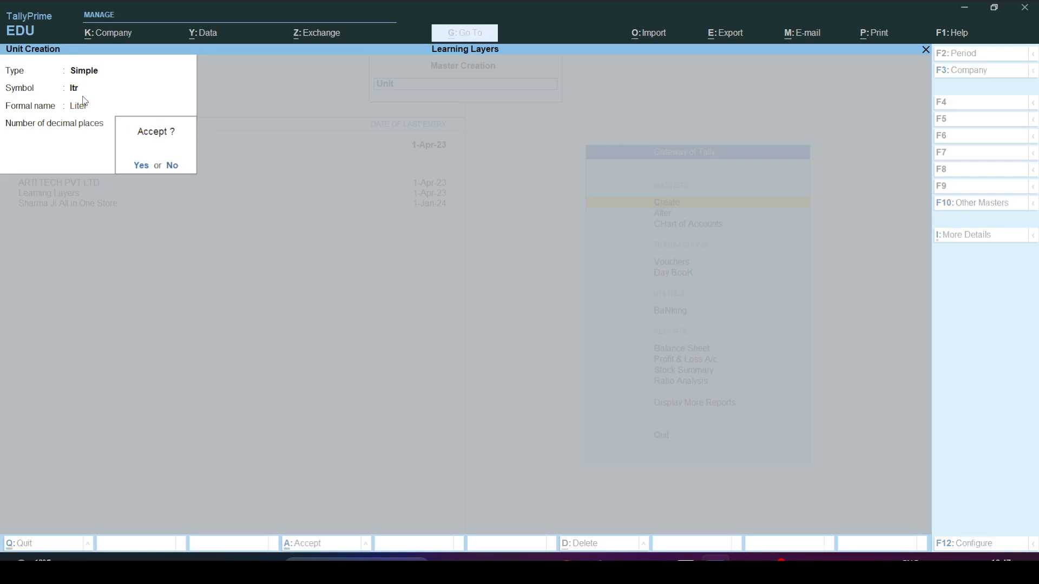
pyautogui.press('Return')
# Step: Create a simple unit with the symbol tin and 1 decimal place, leaving the formal name blank
pyautogui.write('tin')
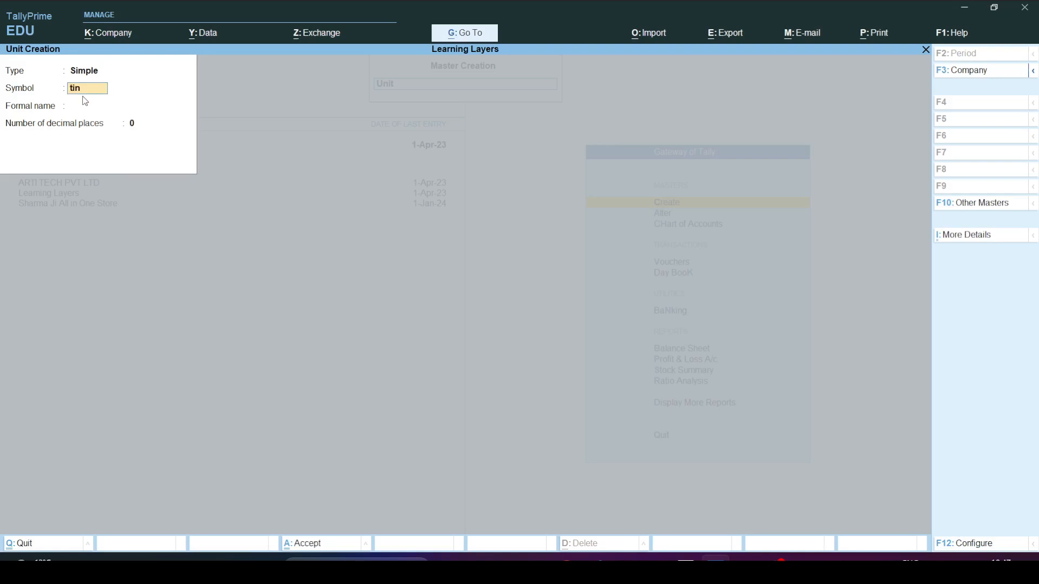
pyautogui.press('Return')
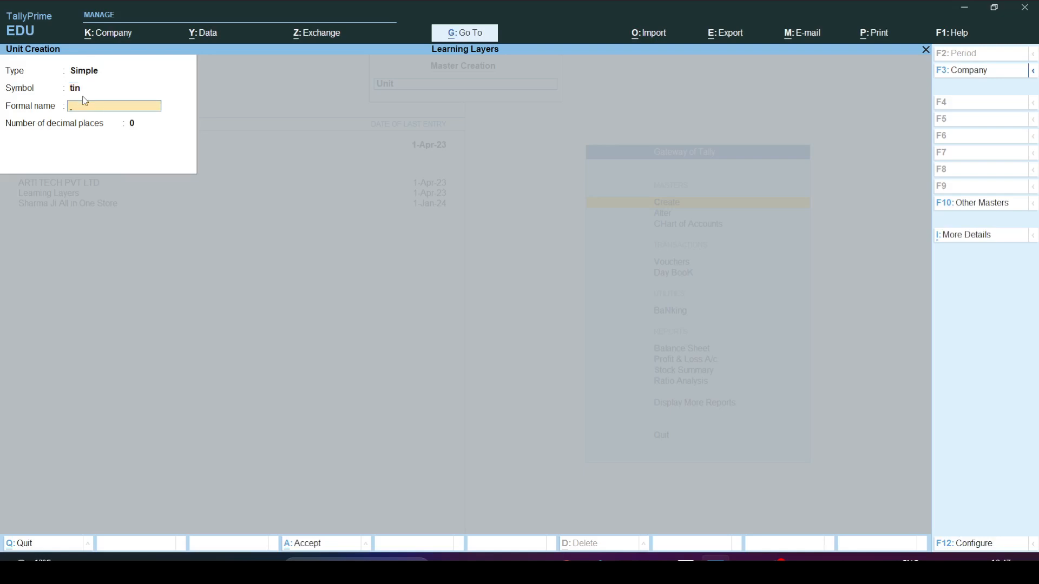
pyautogui.press('Return')
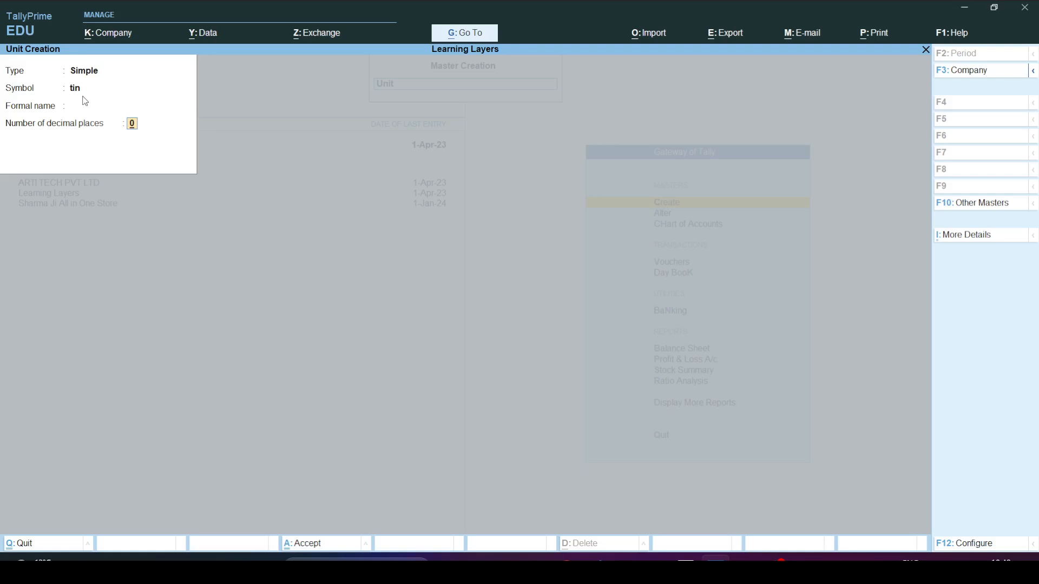
pyautogui.write('1')
pyautogui.press('Return')
pyautogui.press('Return')
# Step: Switch to the Word notes and highlight the first line of point 17 in yellow
pyautogui.hotkey('alt', 'Tab')
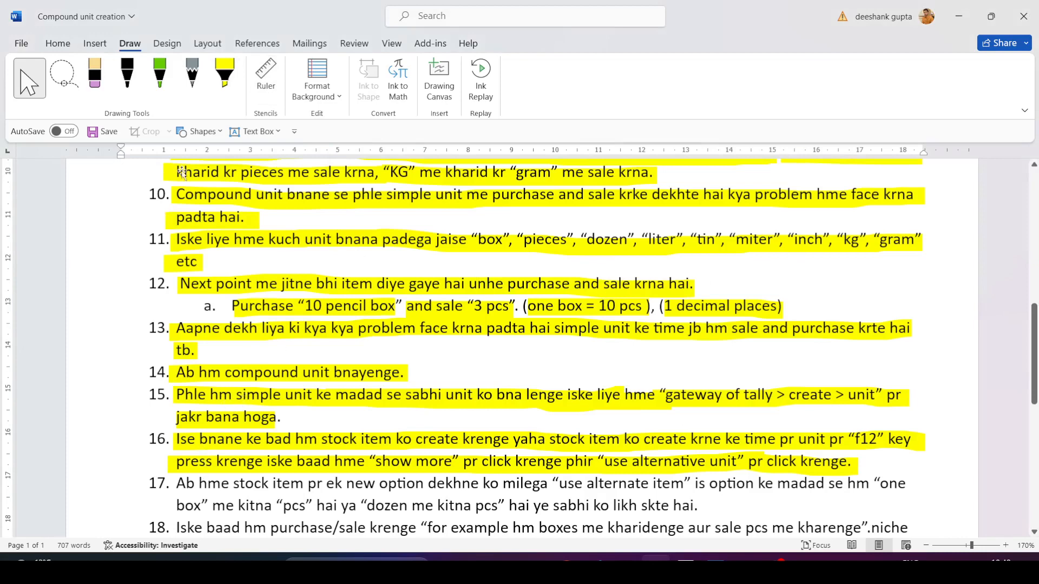
pyautogui.scroll(-3, 238, 96)
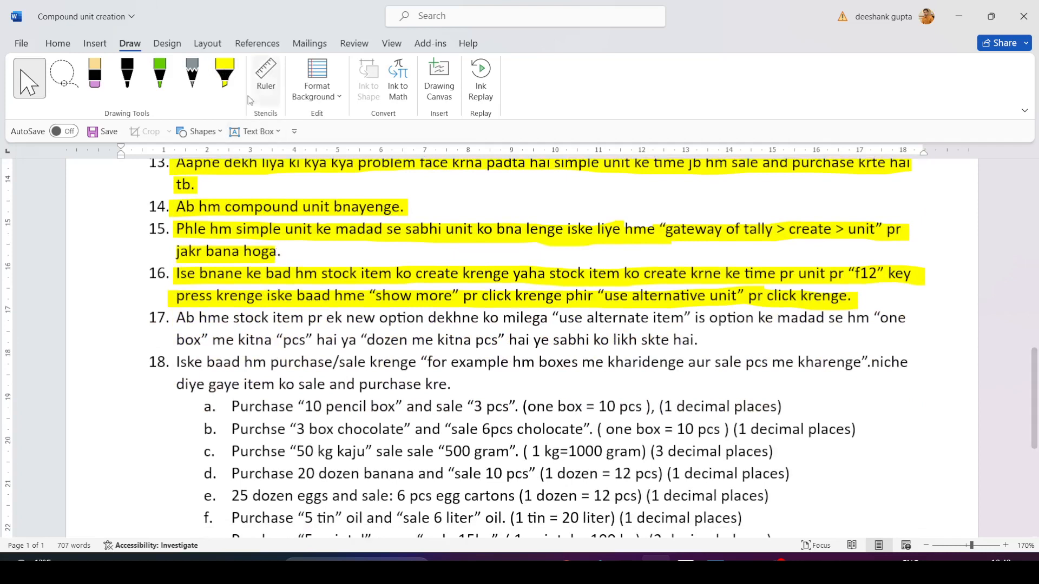
pyautogui.click(227, 77)
pyautogui.moveTo(174, 320); pyautogui.dragTo(541, 320)
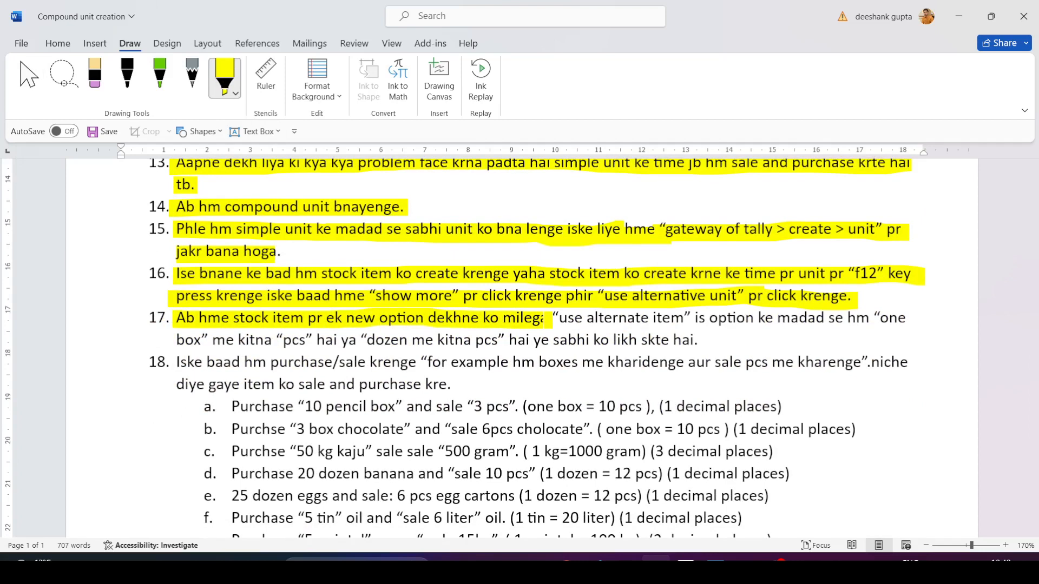
pyautogui.moveTo(548, 319); pyautogui.dragTo(920, 318)
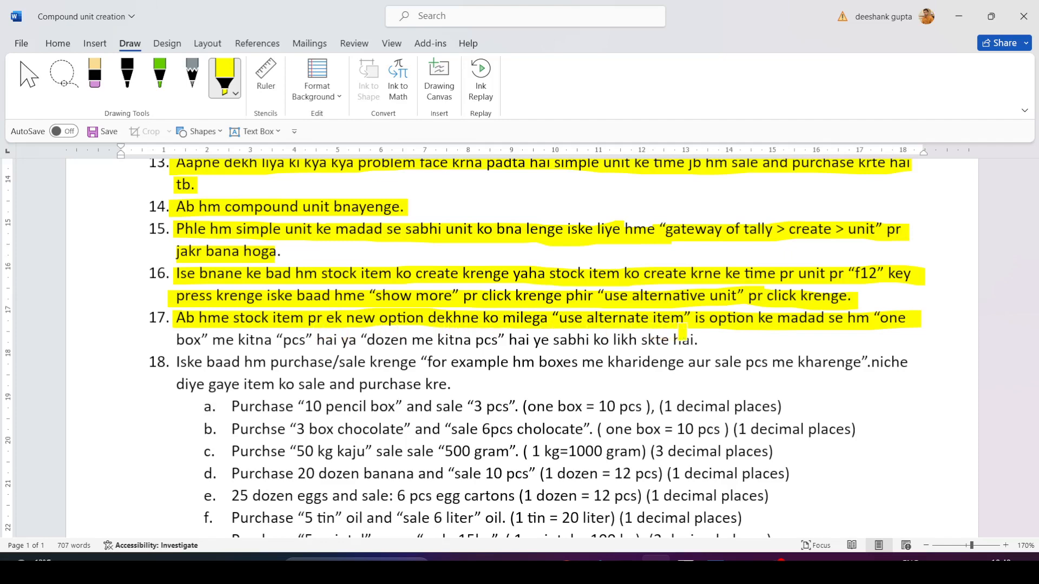
# Step: Return to TallyPrime and delete the 1-Apr-23 purchase voucher from the Day Book
pyautogui.hotkey('alt', 'Tab')
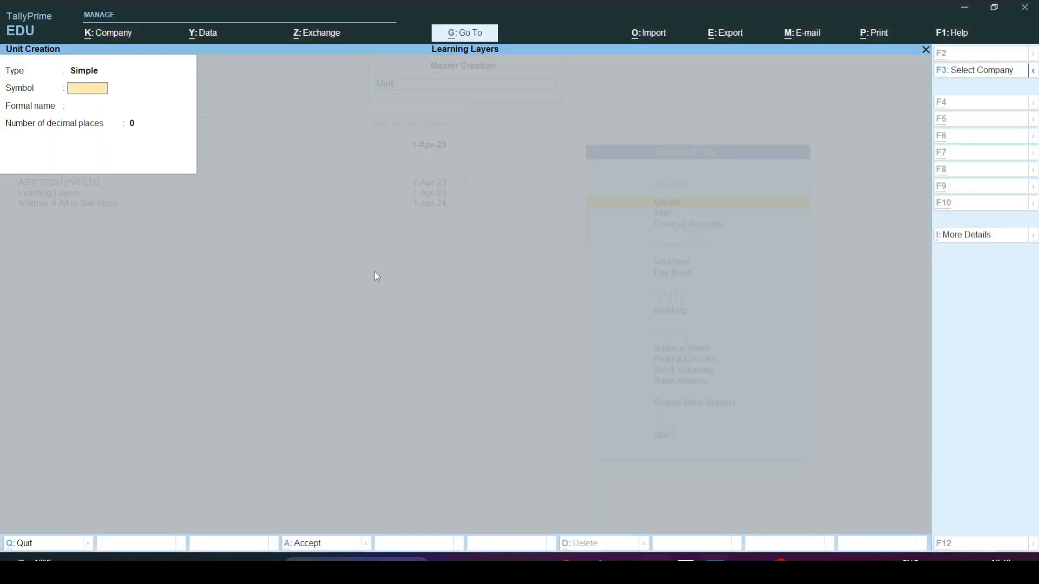
pyautogui.press('Escape')
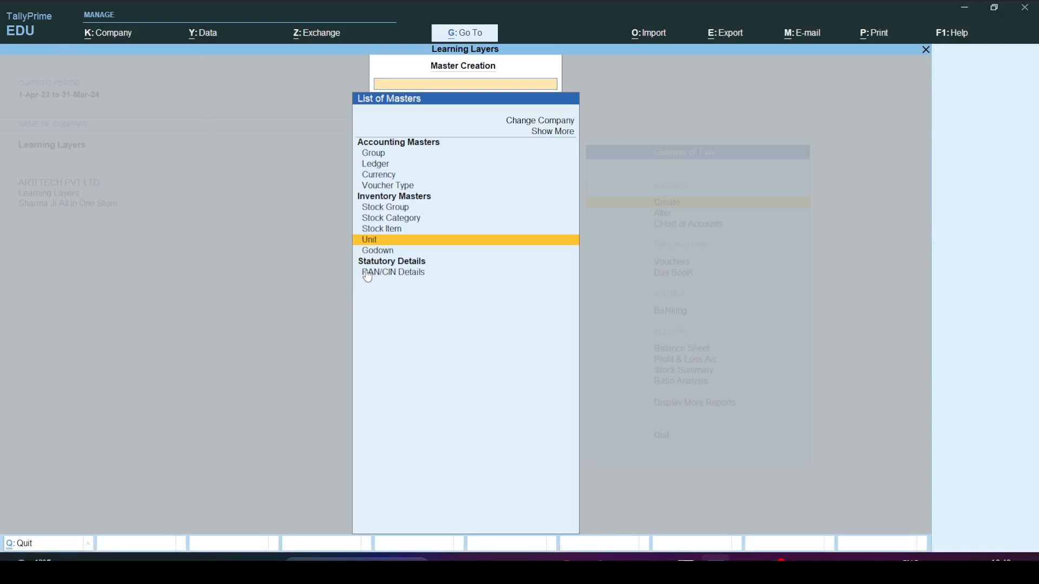
pyautogui.press('Escape')
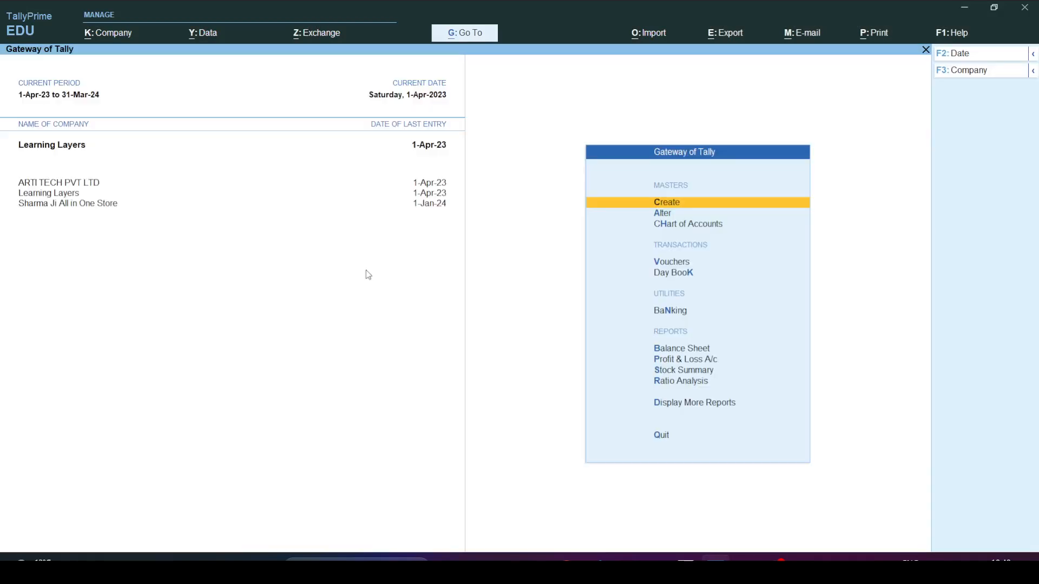
pyautogui.press('Down')
pyautogui.press('Down')
pyautogui.press('Down')
pyautogui.press('Down')
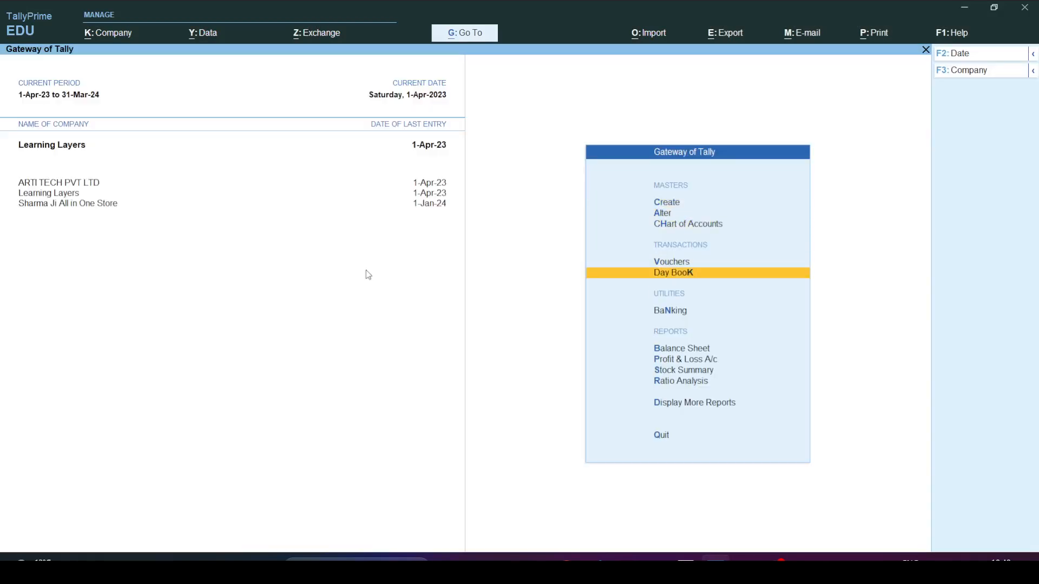
pyautogui.press('Return')
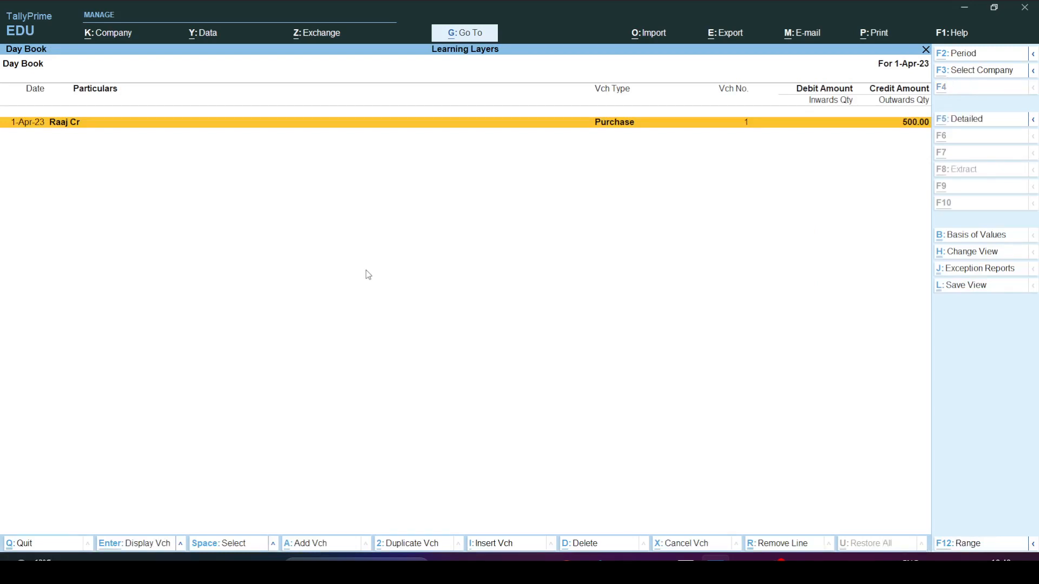
pyautogui.hotkey('alt', 'd')
pyautogui.press('y')
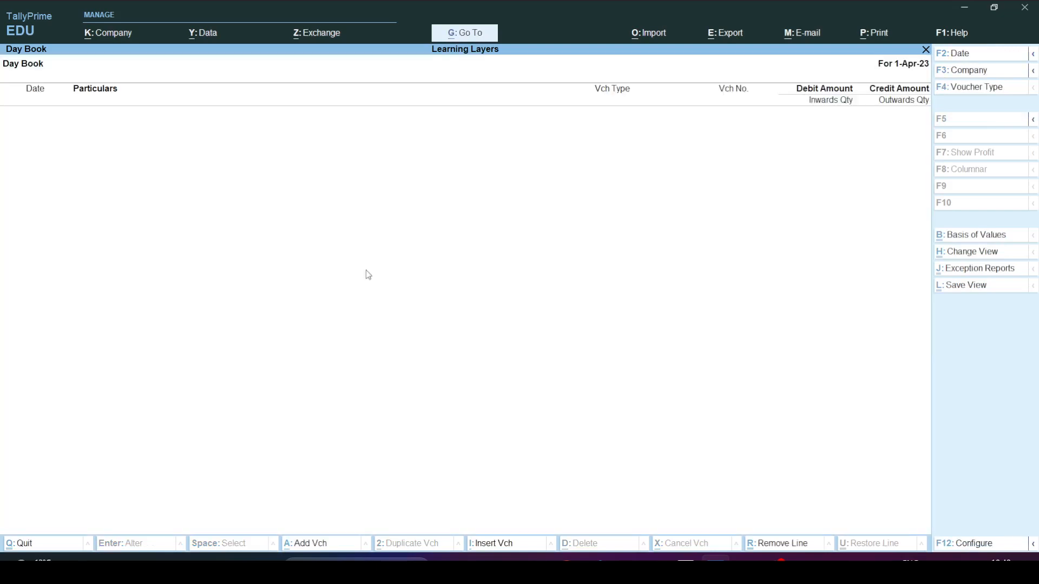
pyautogui.press('Escape')
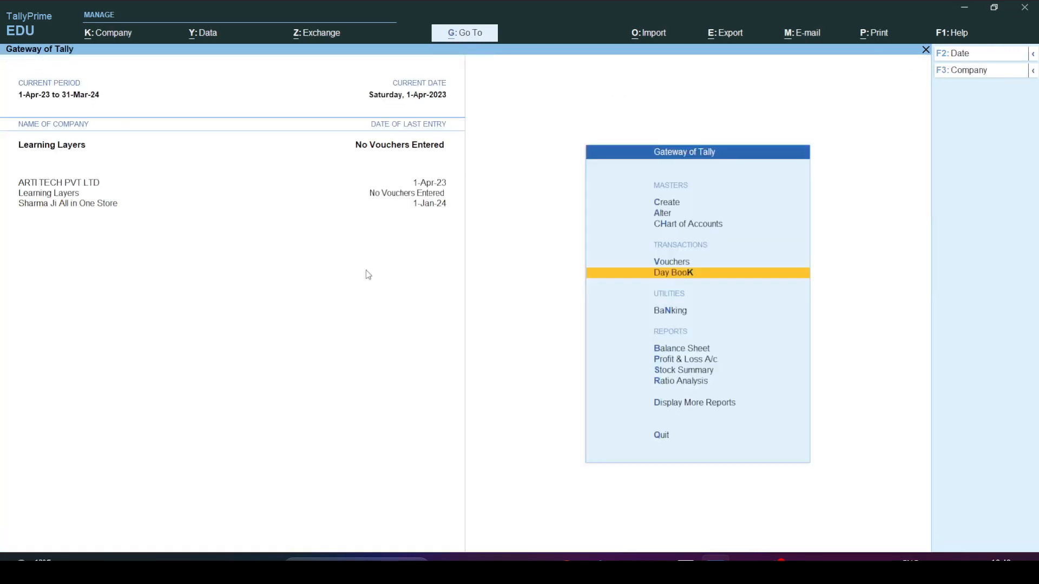
# Step: Delete the existing Pencil stock item from the inventory masters and return to the Gateway of Tally
pyautogui.hotkey('alt', 'Tab')
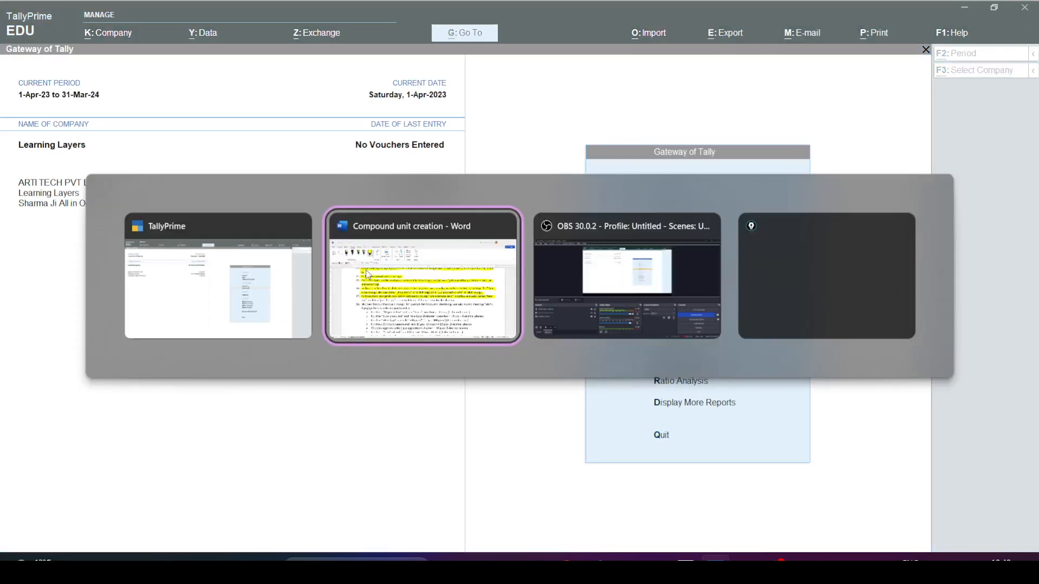
pyautogui.hotkey('alt', 'Tab')
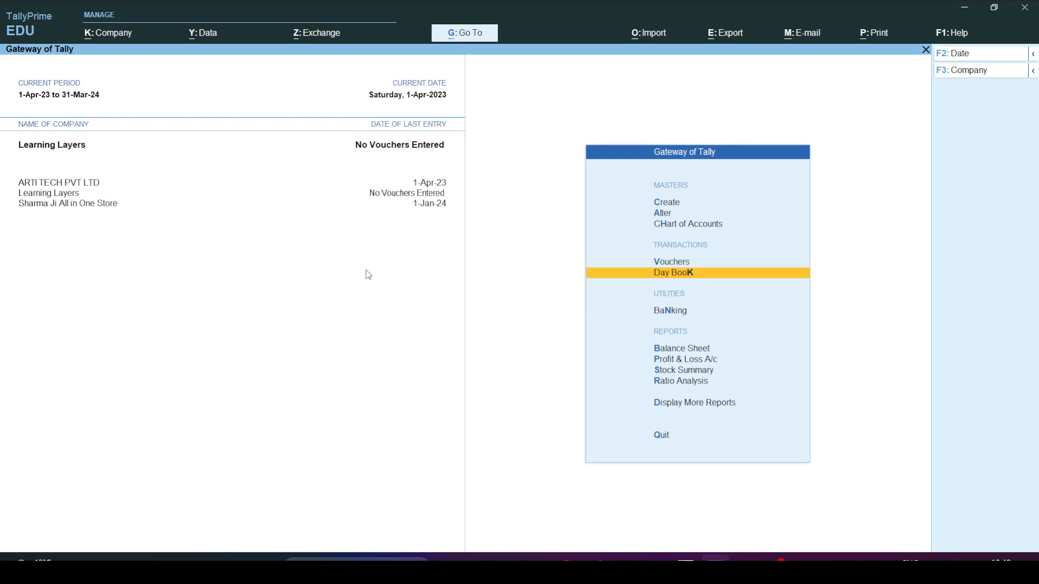
pyautogui.press('Up')
pyautogui.press('Up')
pyautogui.press('Up')
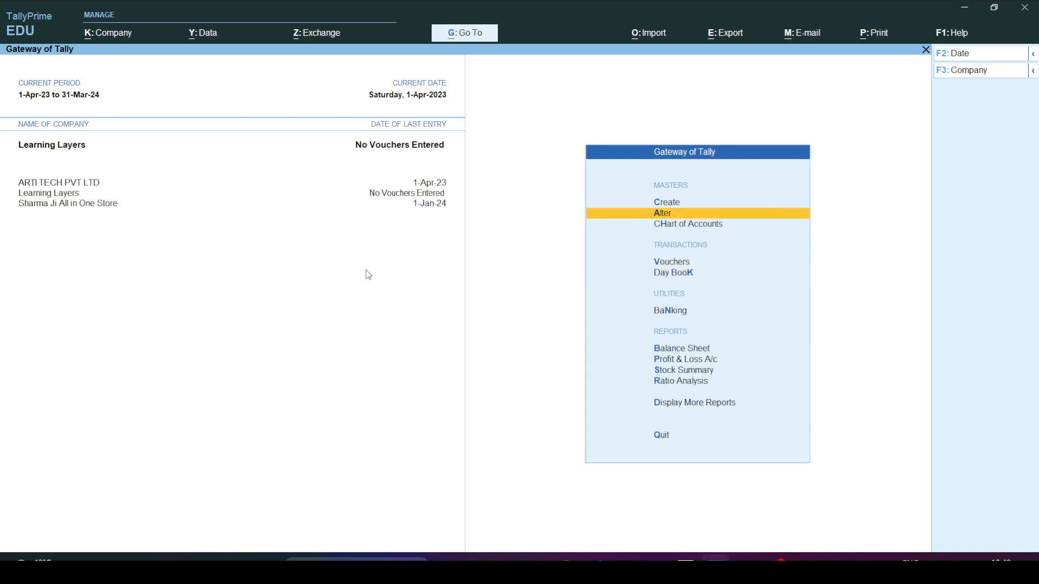
pyautogui.press('Return')
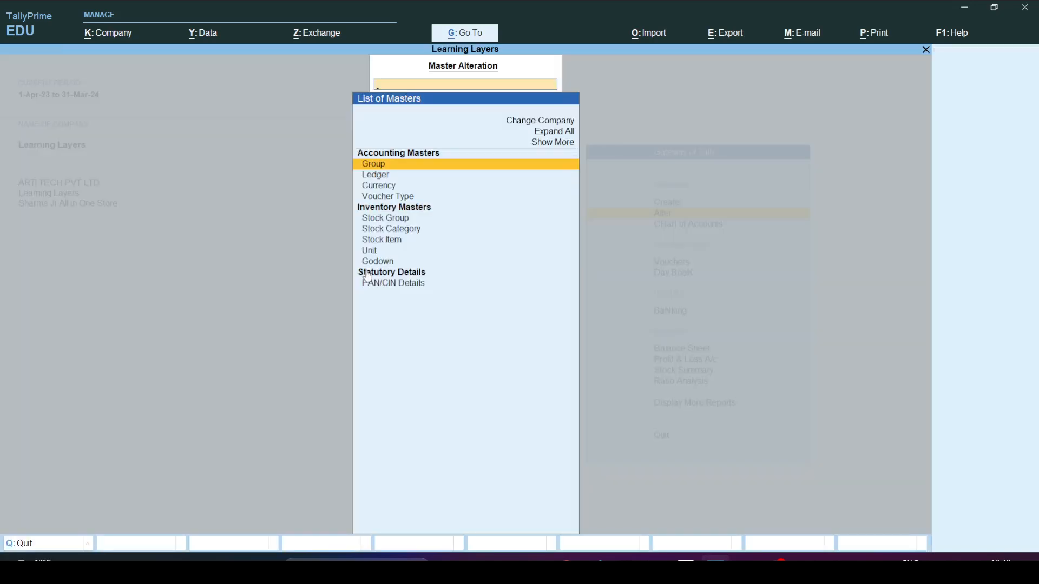
pyautogui.press('Down')
pyautogui.press('Down')
pyautogui.press('Down')
pyautogui.press('Down')
pyautogui.press('Down')
pyautogui.press('Down')
pyautogui.press('Return')
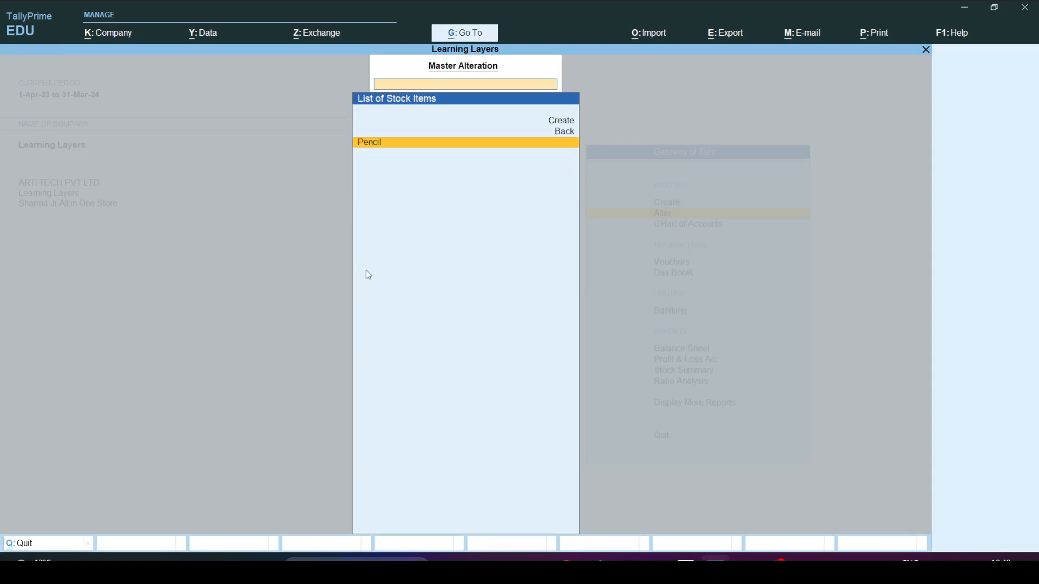
pyautogui.press('Return')
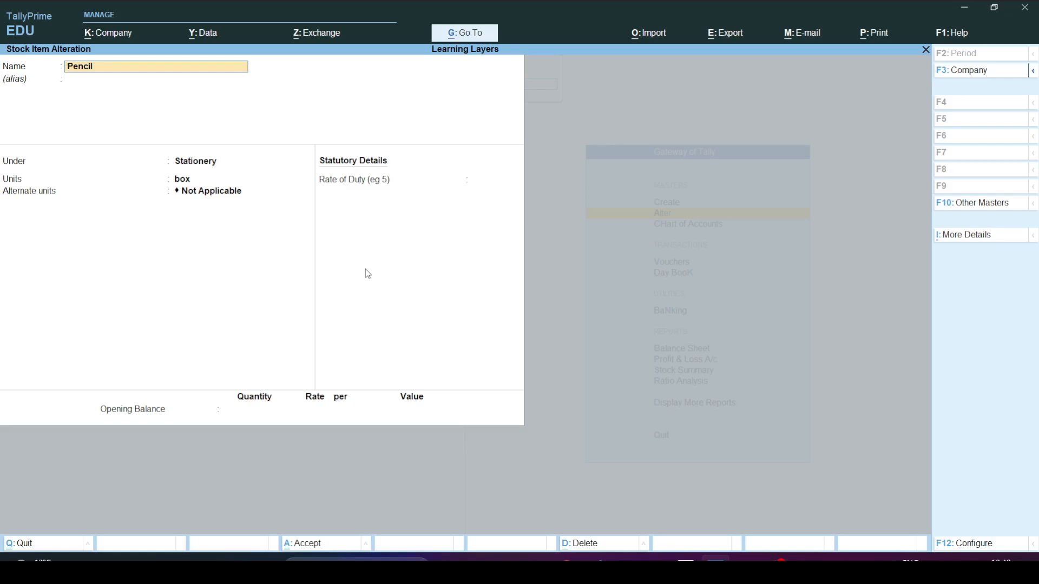
pyautogui.hotkey('alt', 'd')
pyautogui.press('y')
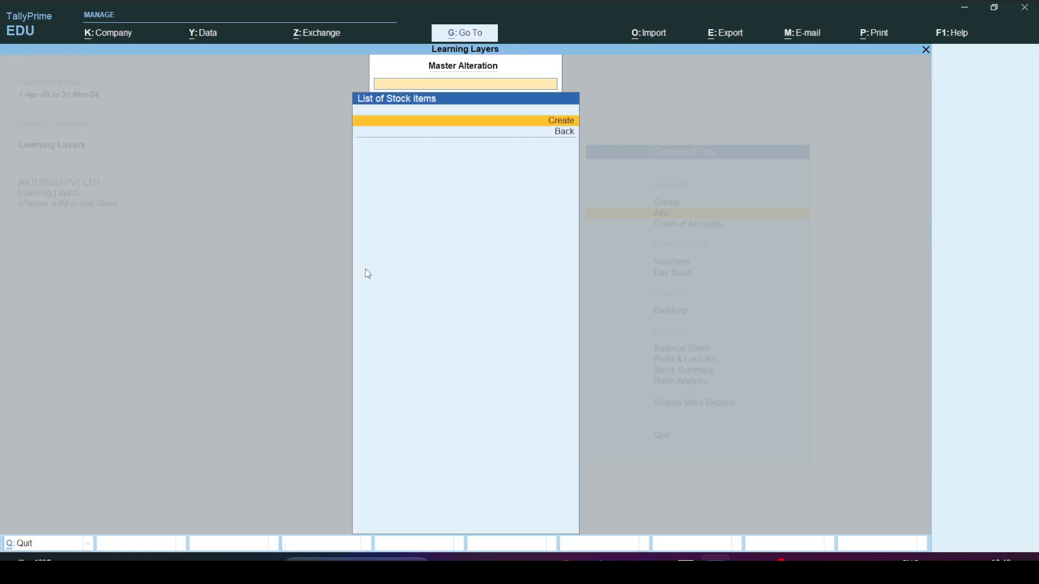
pyautogui.press('Escape')
pyautogui.press('Escape')
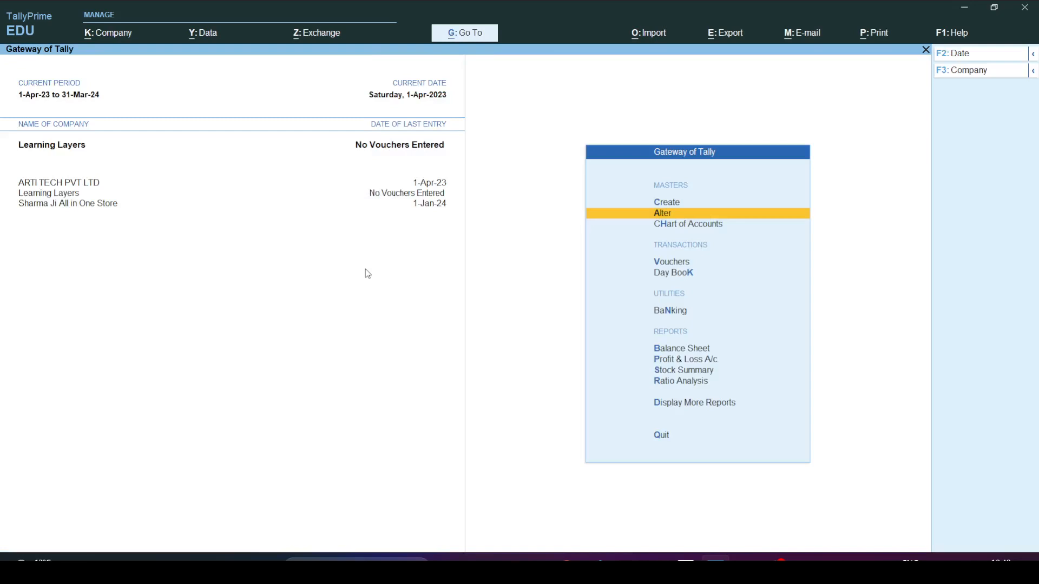
# Step: Start a new stock item named Pencil and place it under the Stationery group
pyautogui.press('Up')
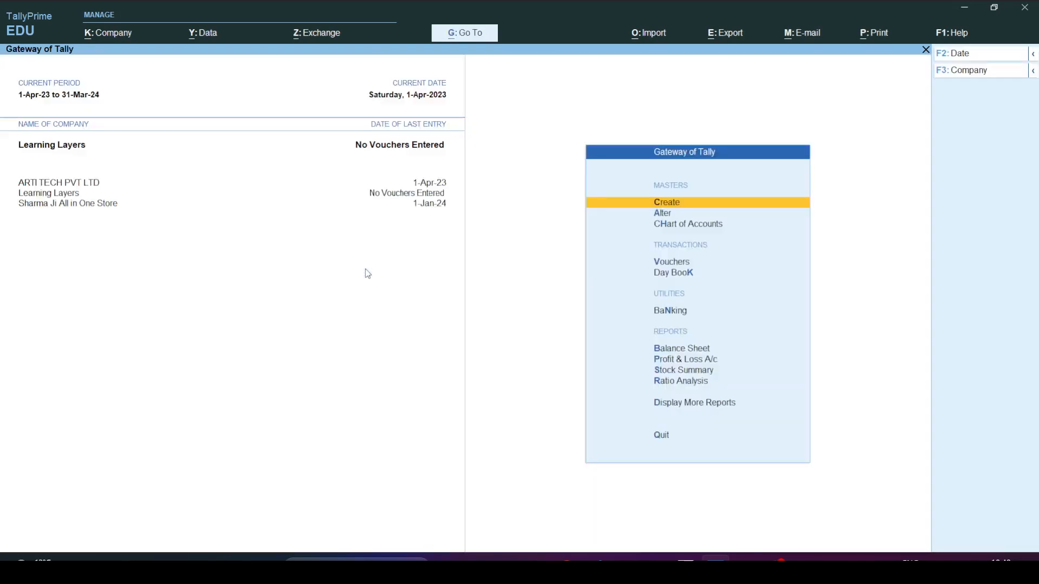
pyautogui.press('Return')
pyautogui.press('Down')
pyautogui.press('Down')
pyautogui.press('Down')
pyautogui.press('Down')
pyautogui.press('Down')
pyautogui.press('Down')
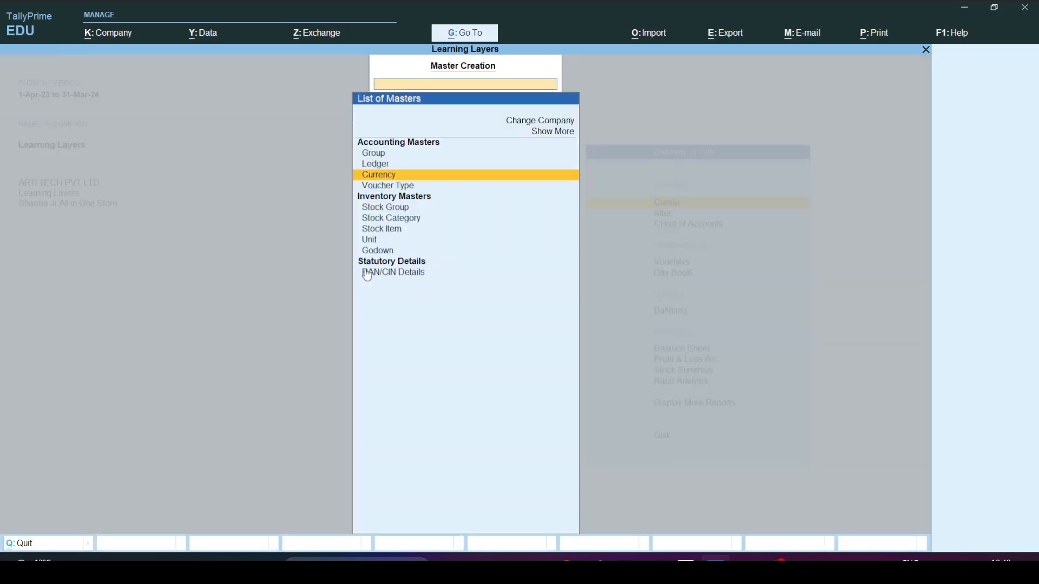
pyautogui.press('Return')
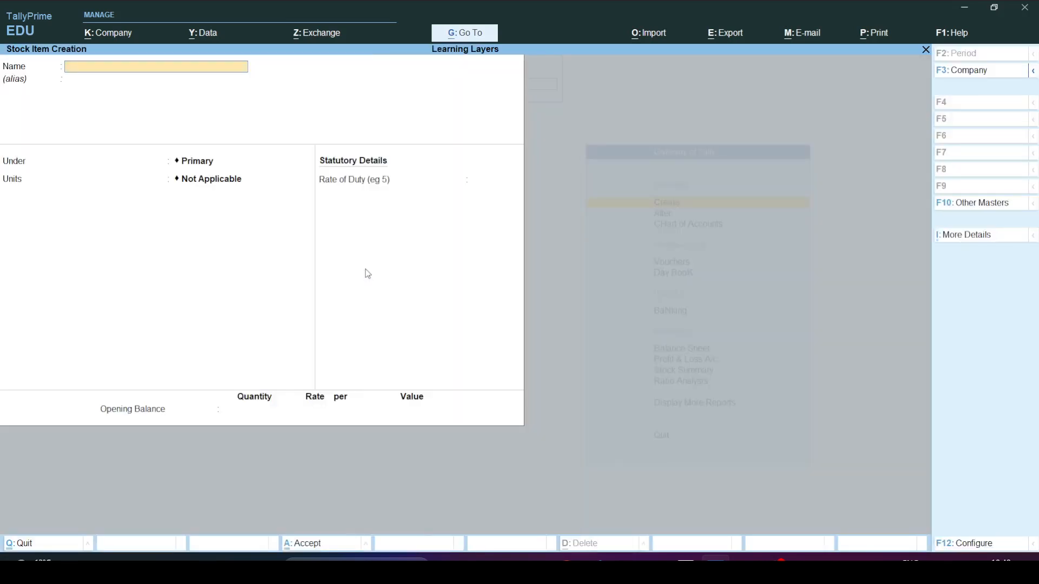
pyautogui.write('Pencil')
pyautogui.press('Return')
pyautogui.press('Return')
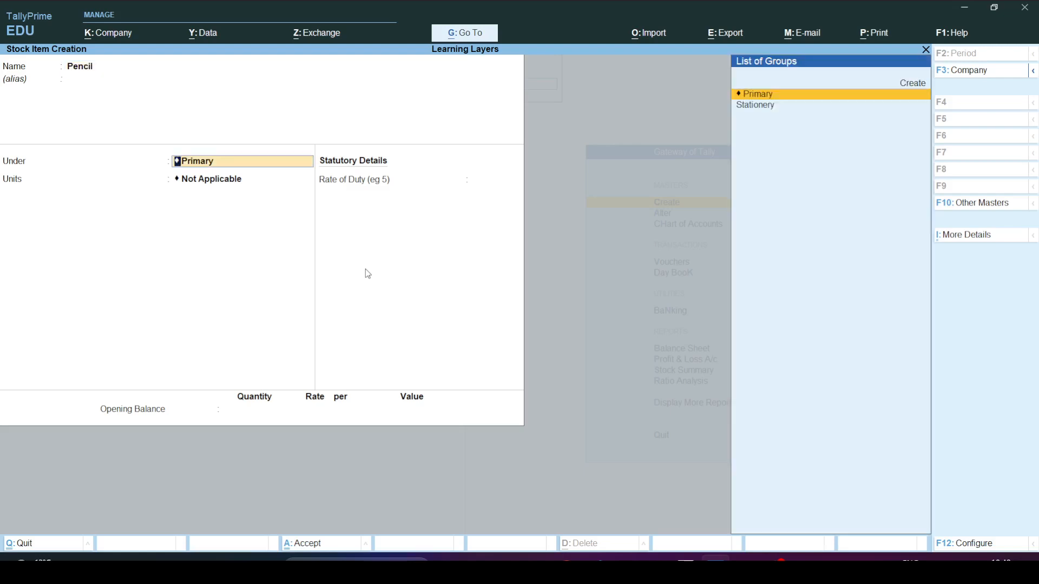
pyautogui.press('Down')
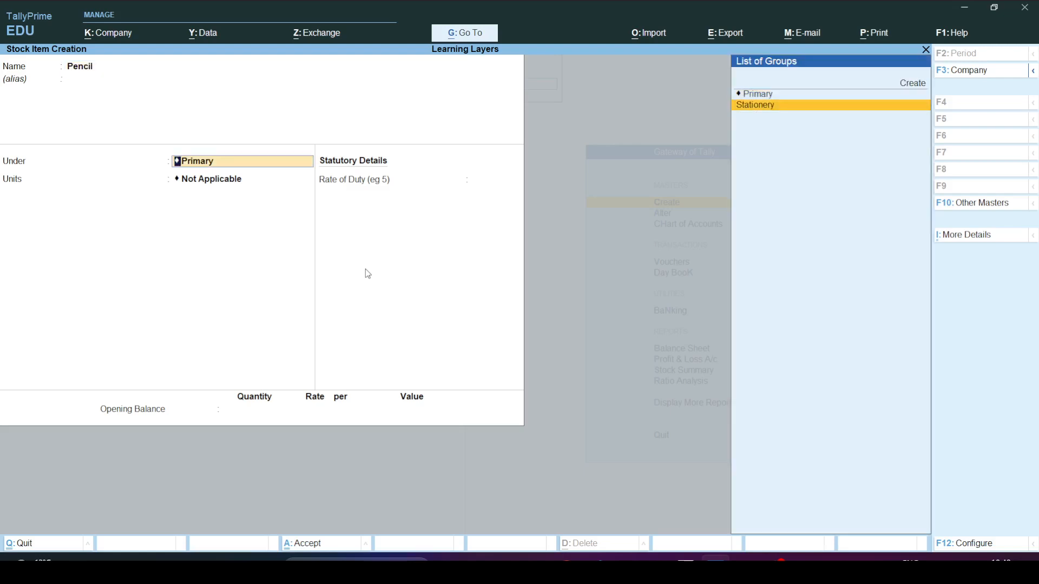
pyautogui.press('Return')
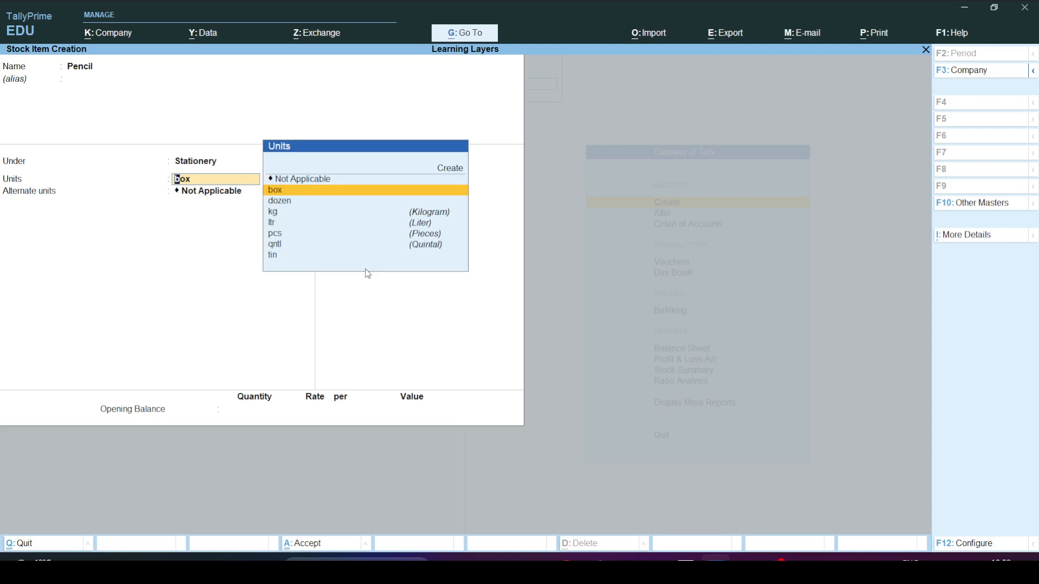
# Step: Set the unit of the Pencil stock item to pcs (Pieces)
pyautogui.press('Down')
pyautogui.press('Down')
pyautogui.press('Down')
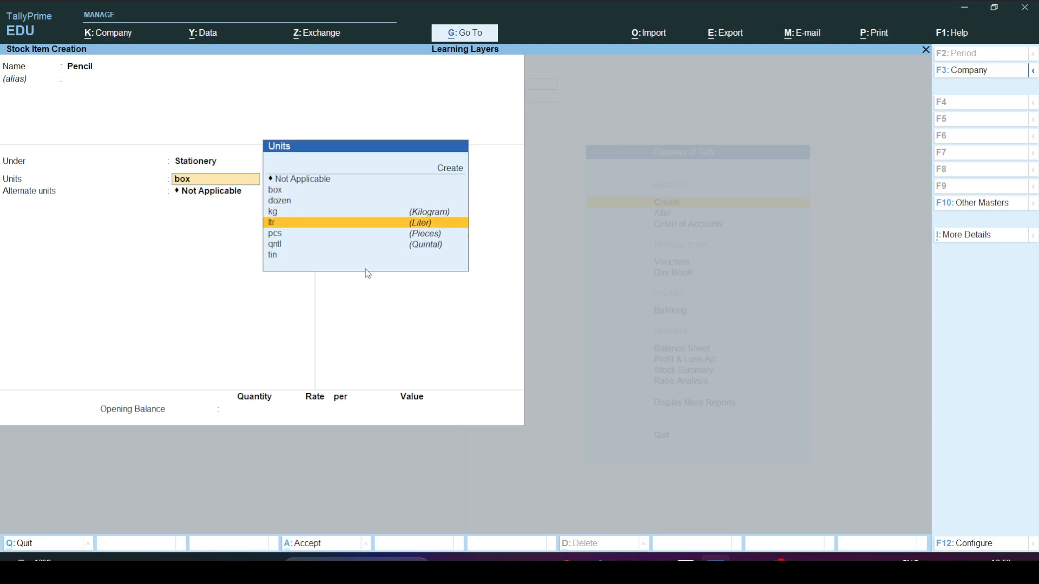
pyautogui.press('Down')
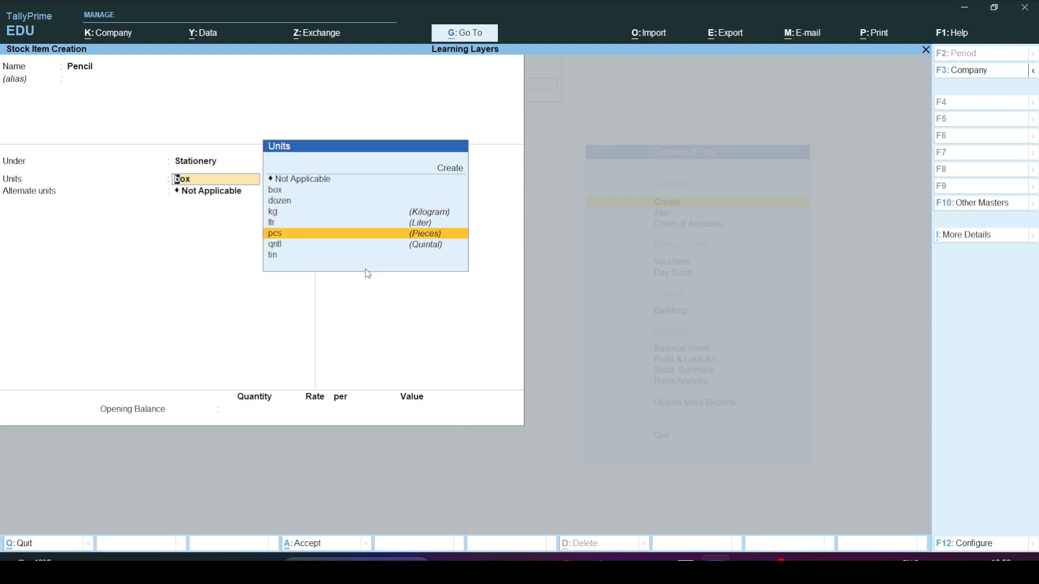
pyautogui.press('Return')
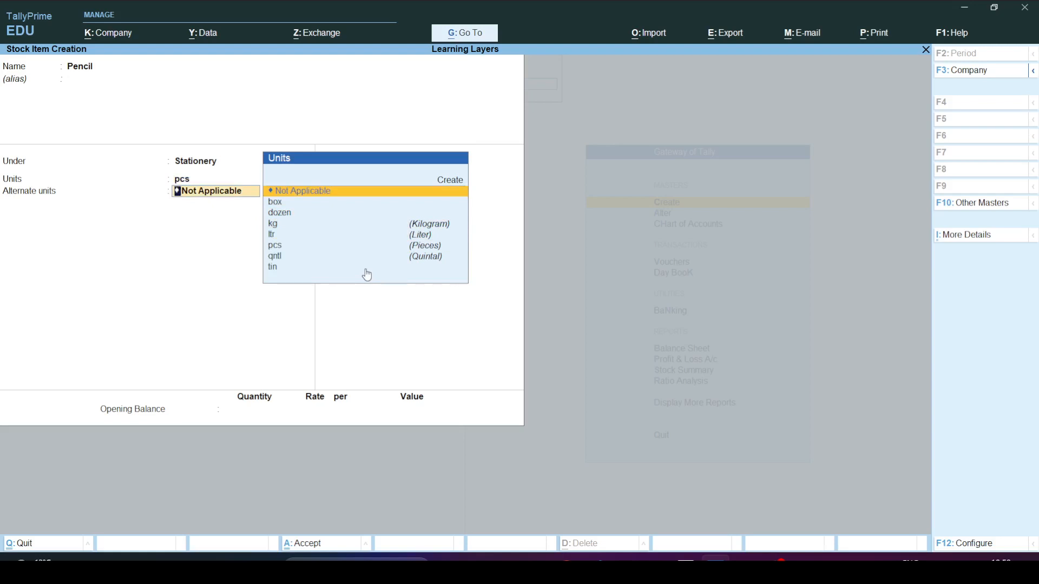
# Step: Open the stock item configuration from the Units field and set Show more configurations to No
pyautogui.press('BackSpace')
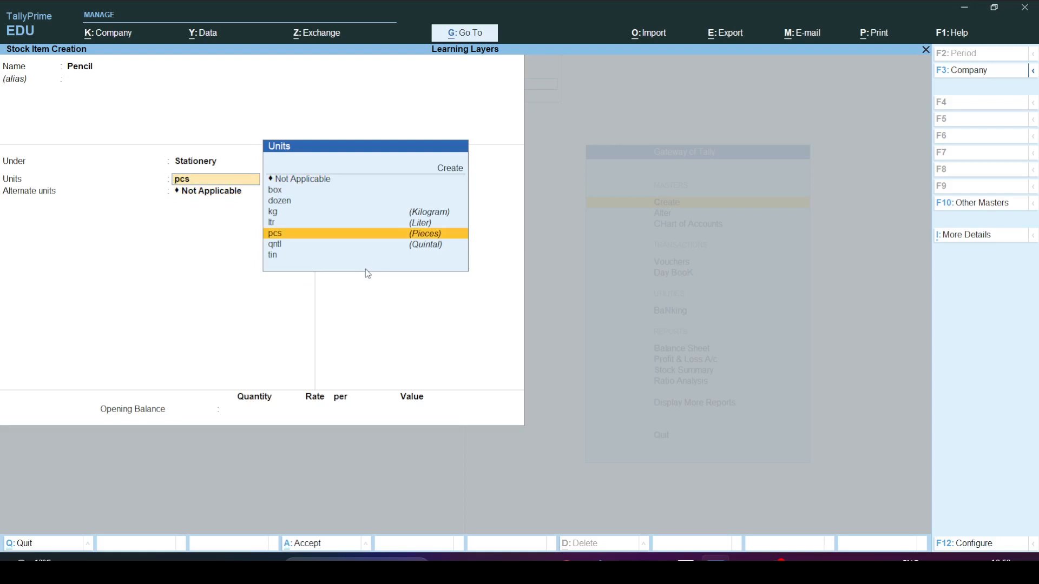
pyautogui.press('F12')
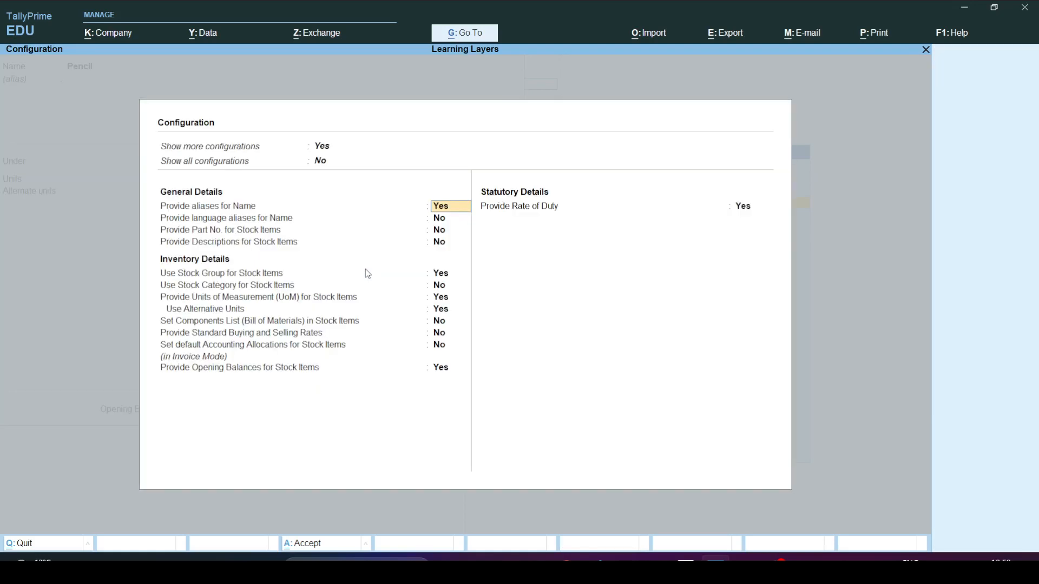
pyautogui.press('Down')
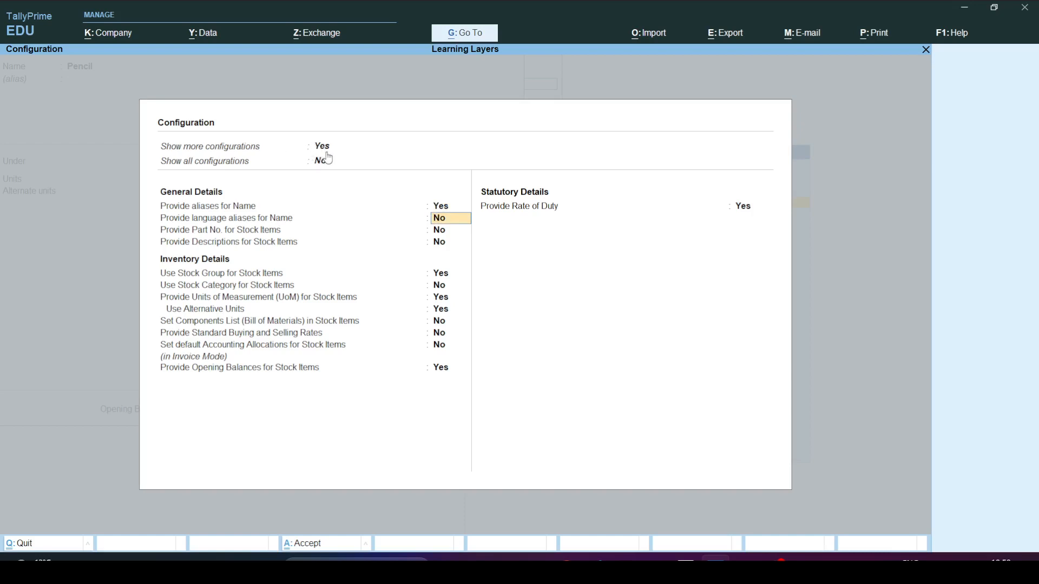
pyautogui.click(323, 147)
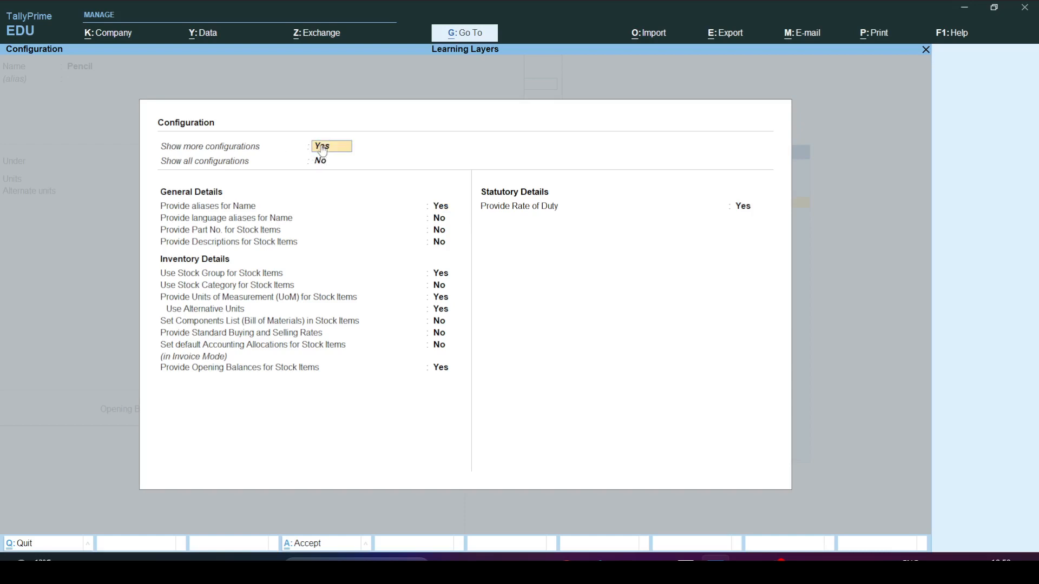
pyautogui.press('n')
pyautogui.press('Return')
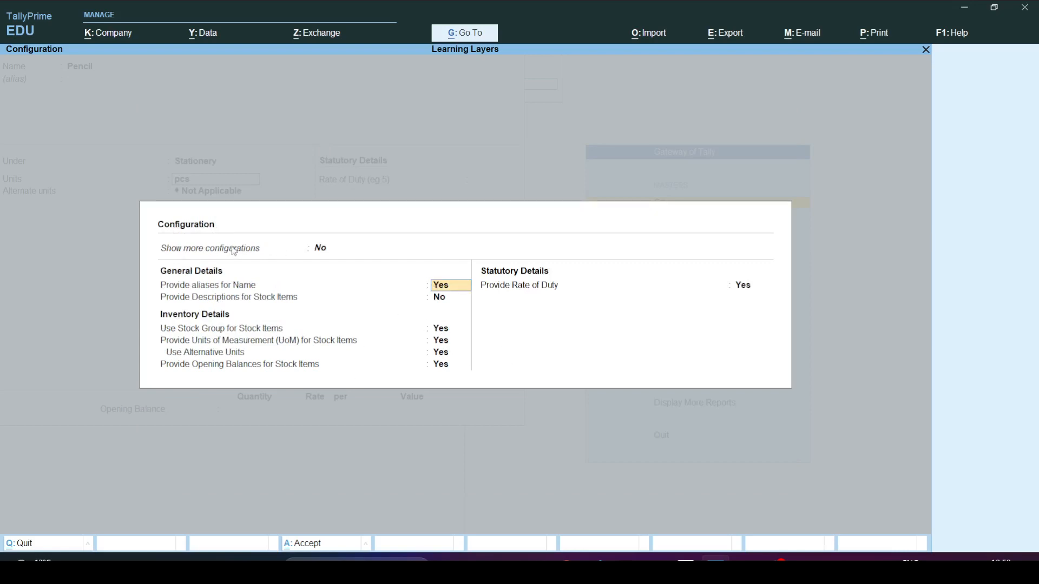
# Step: Set Show more configurations to Yes and accept the configuration with Use Alternative Units set to Yes
pyautogui.click(322, 248)
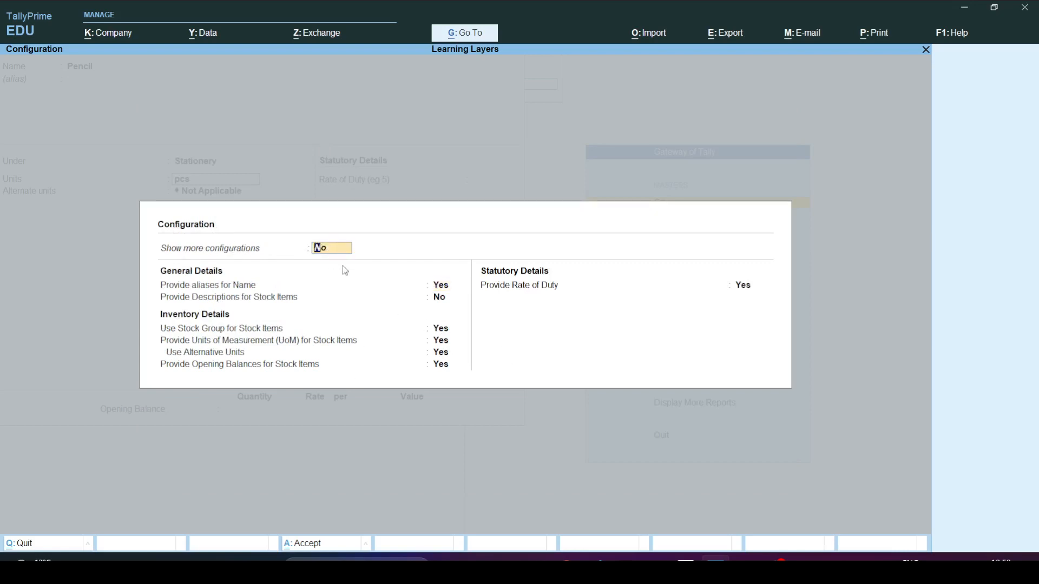
pyautogui.write('y')
pyautogui.press('Return')
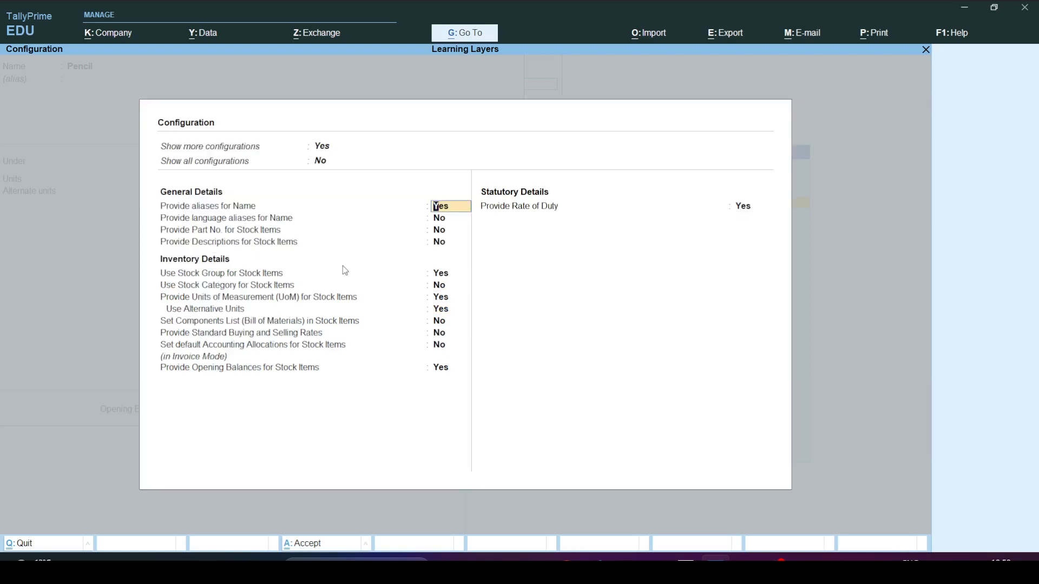
pyautogui.click(202, 312)
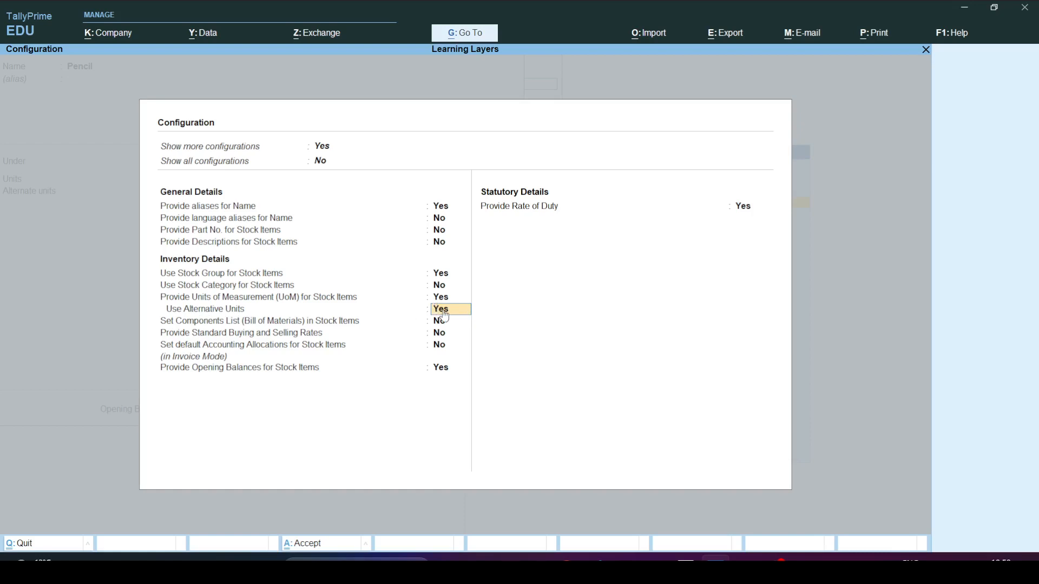
pyautogui.hotkey('ctrl', 'a')
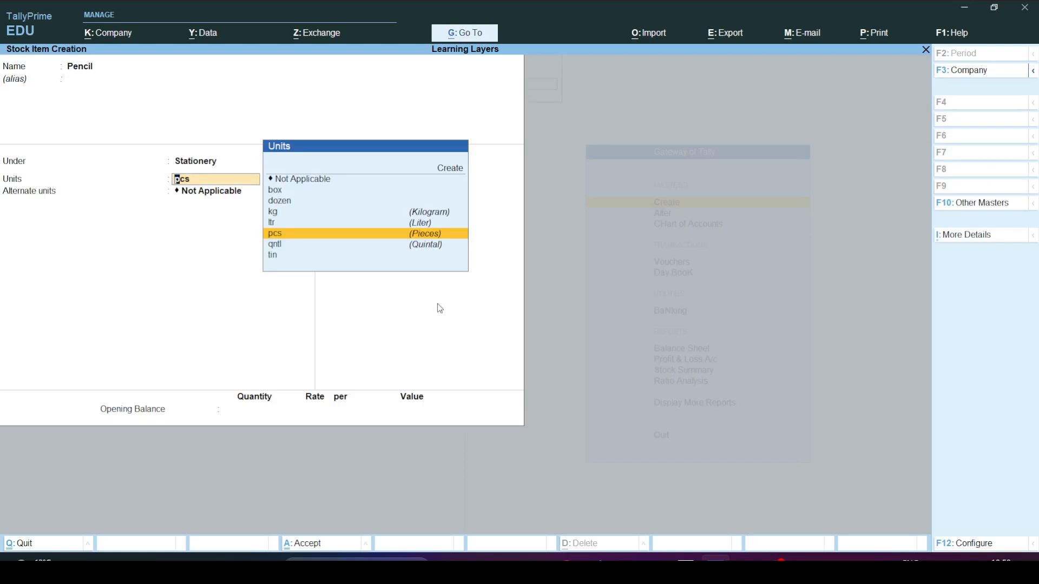
# Step: Set Pencil's alternate unit to box with 1 box = 10 pcs, and save the item without an opening balance
pyautogui.press('Return')
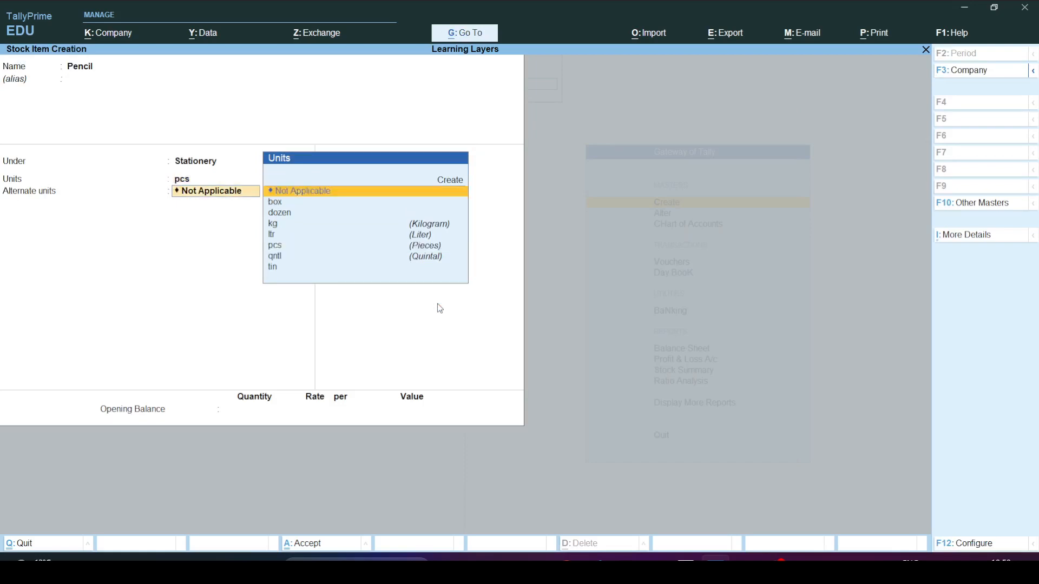
pyautogui.press('Down')
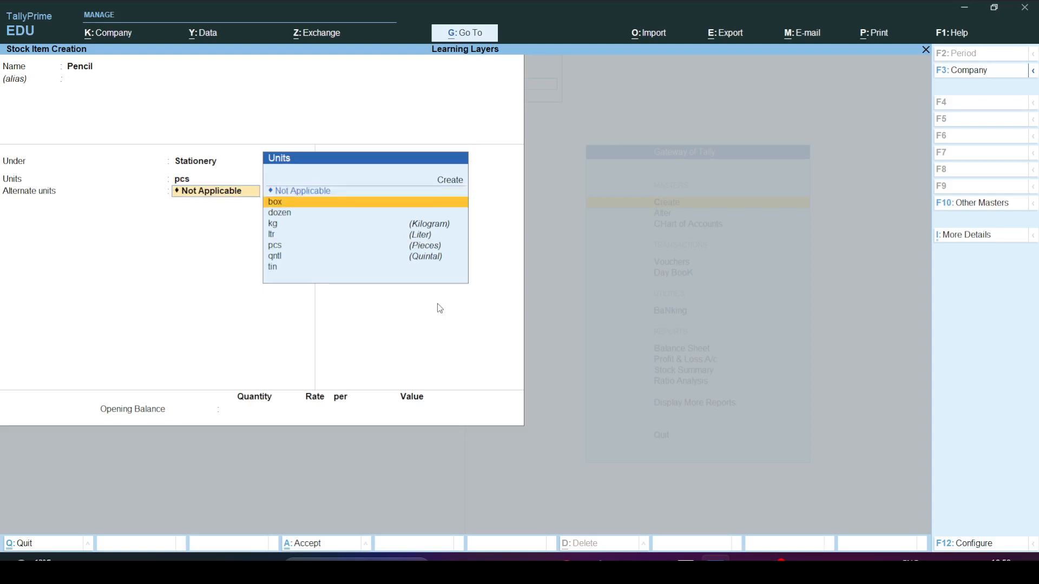
pyautogui.press('Down')
pyautogui.press('Up')
pyautogui.press('Return')
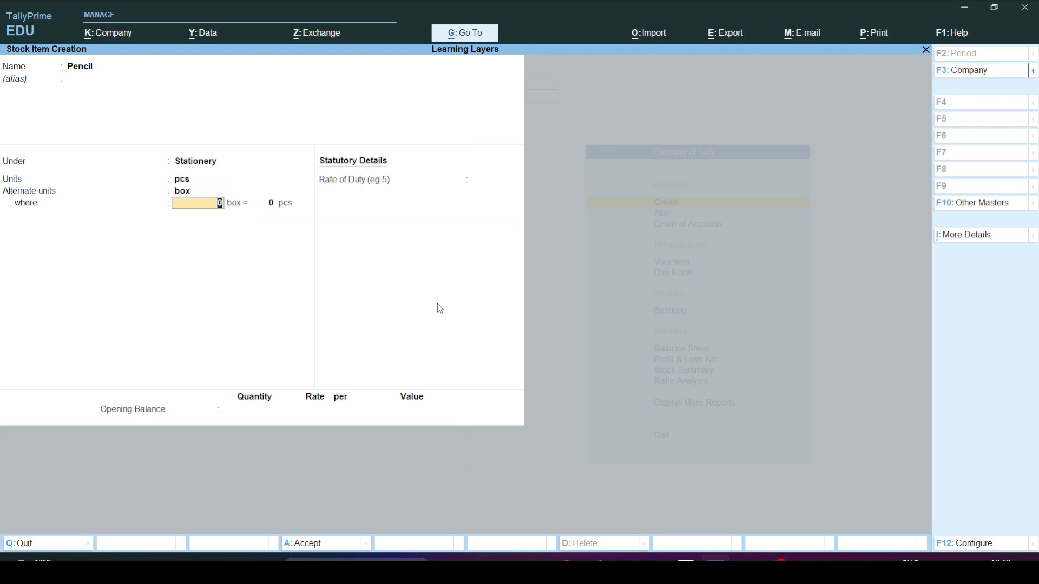
pyautogui.write('1')
pyautogui.press('Return')
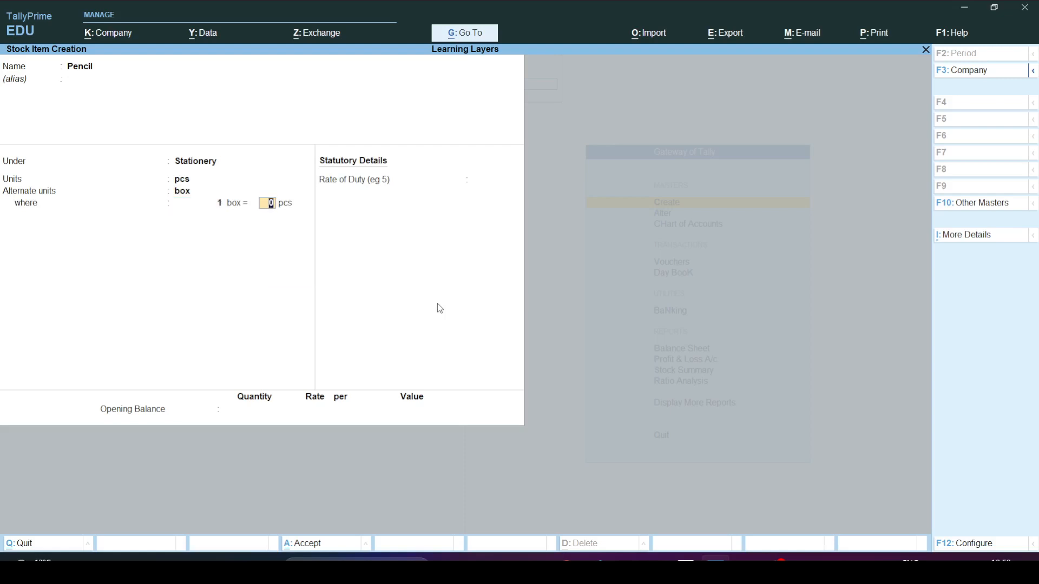
pyautogui.write('10')
pyautogui.press('Return')
pyautogui.press('Return')
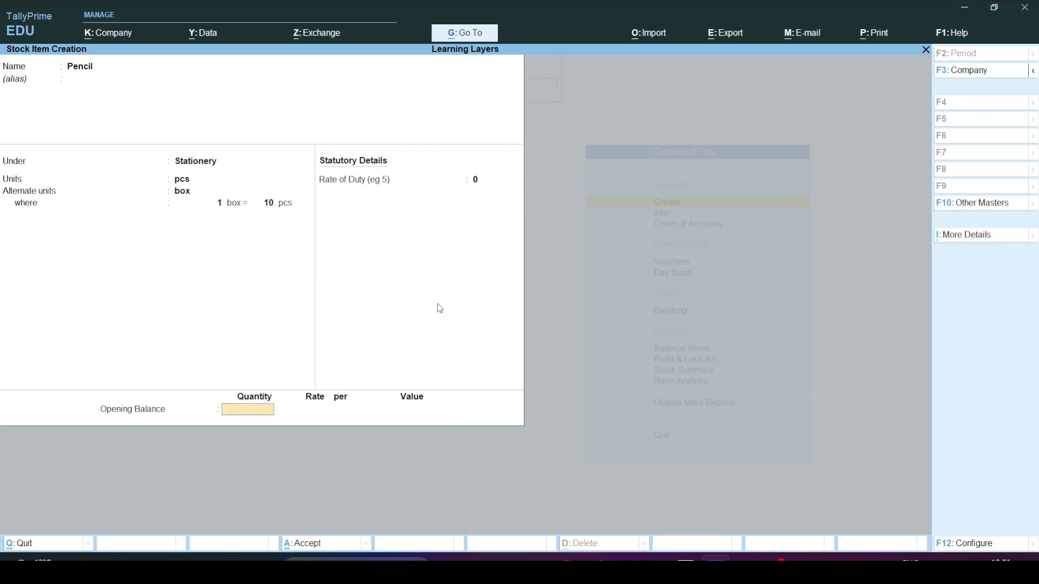
pyautogui.press('Return')
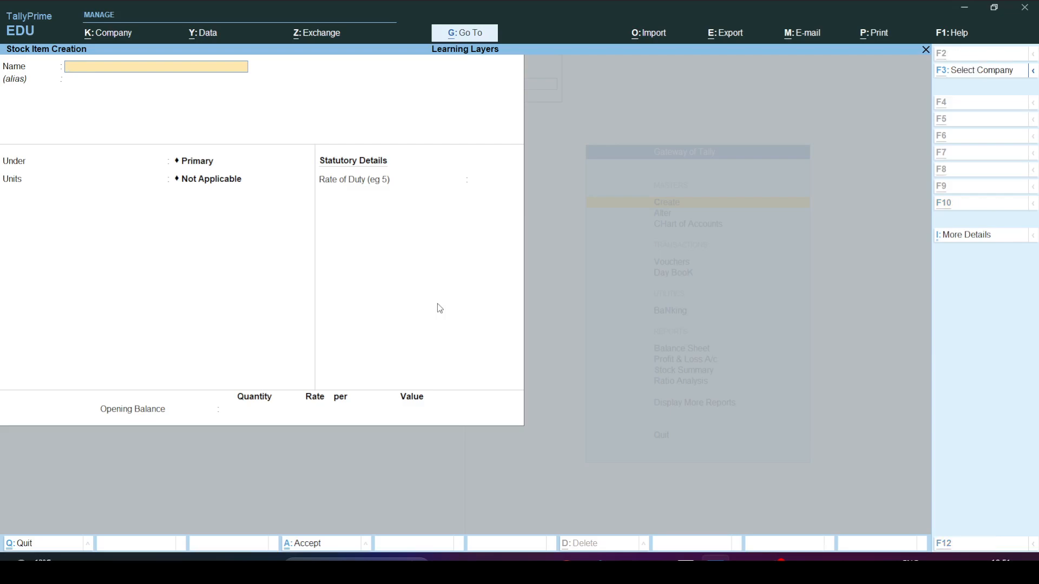
# Step: Switch to the Word notes and highlight in yellow the second line of point 17, point 18's introduction, and item a's purchase and sale quantities
pyautogui.hotkey('alt', 'Tab')
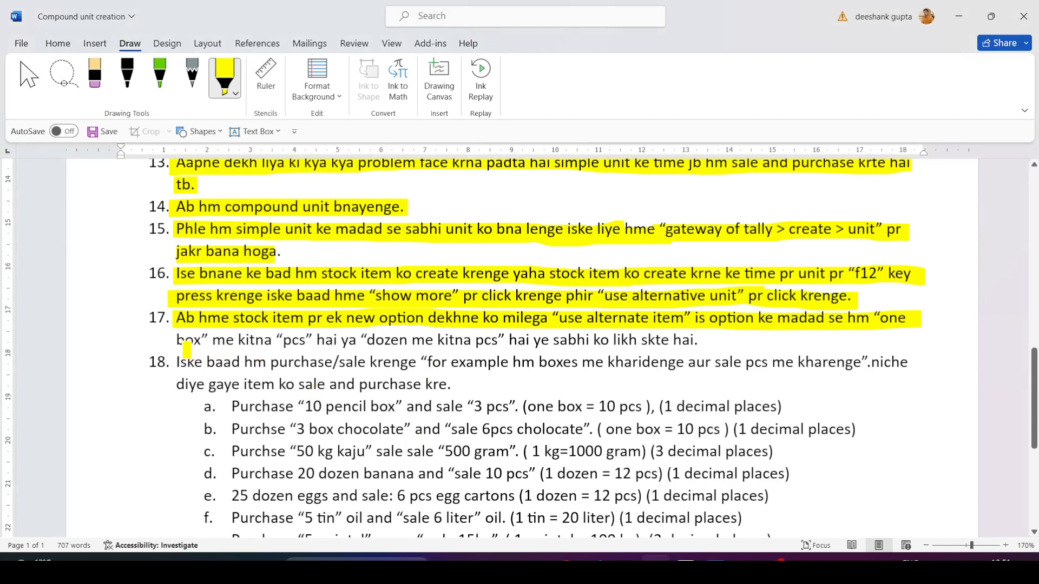
pyautogui.moveTo(177, 341); pyautogui.dragTo(698, 341)
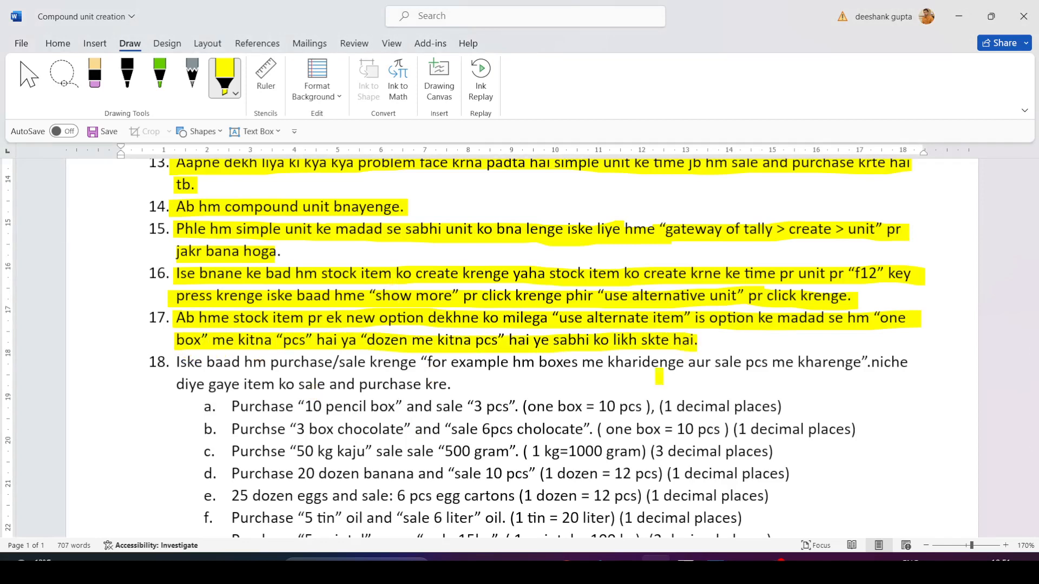
pyautogui.moveTo(171, 368); pyautogui.dragTo(910, 364)
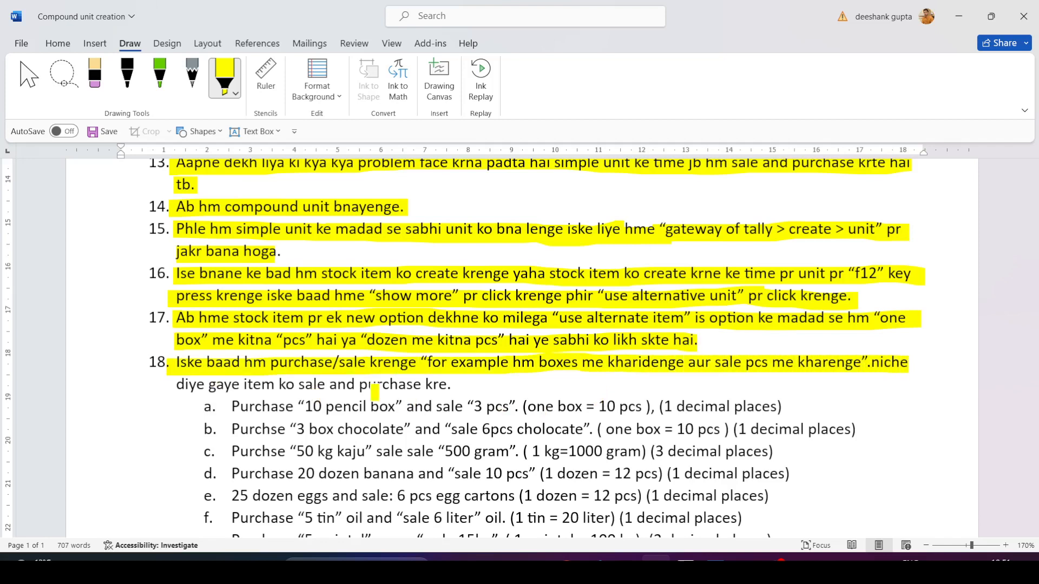
pyautogui.moveTo(174, 388); pyautogui.dragTo(457, 385)
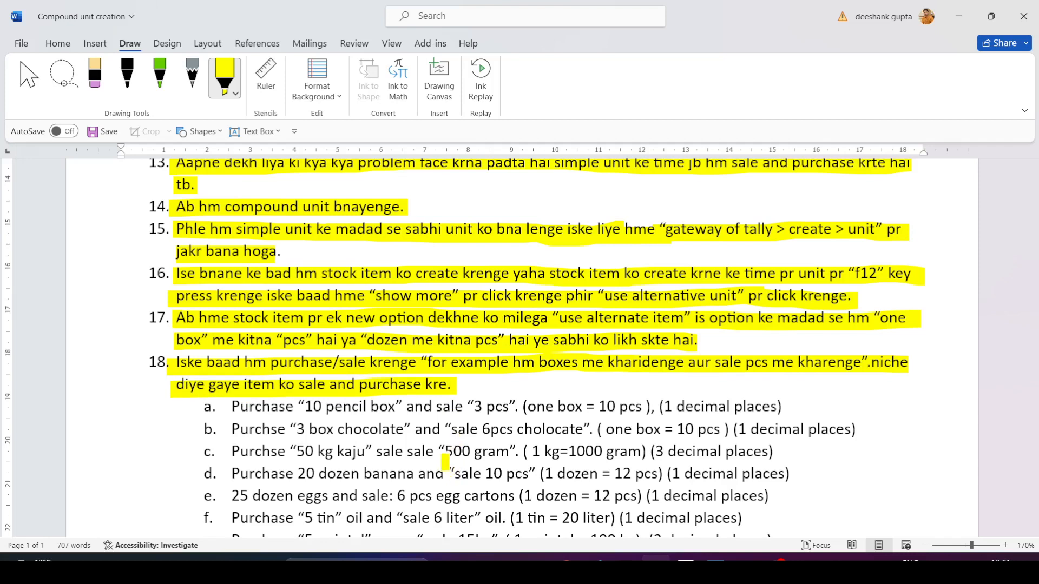
pyautogui.moveTo(233, 407); pyautogui.dragTo(512, 407)
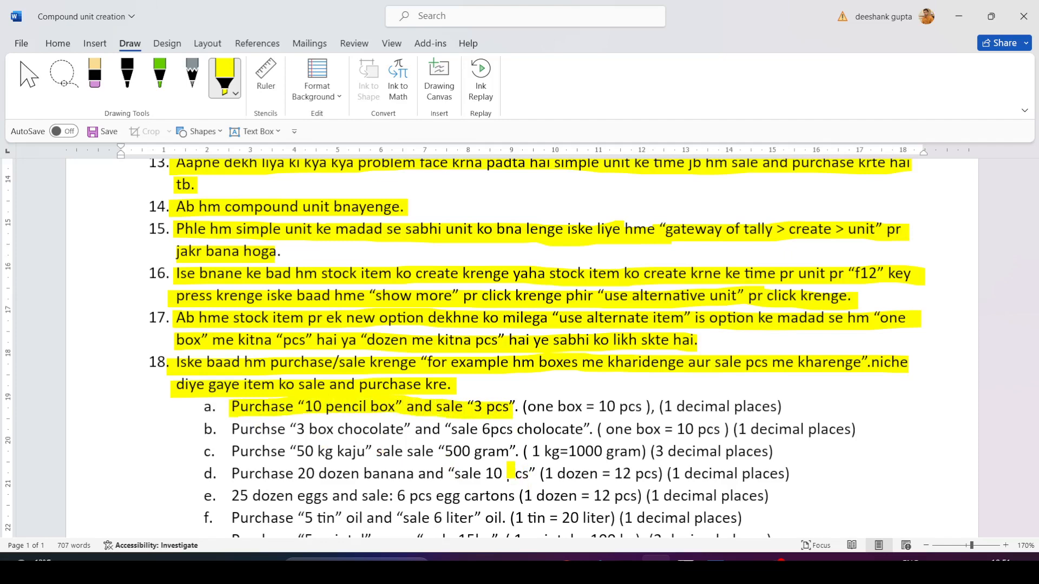
# Step: Return to TallyPrime and examine the list of units in the Chart of Accounts
pyautogui.hotkey('alt', 'Tab')
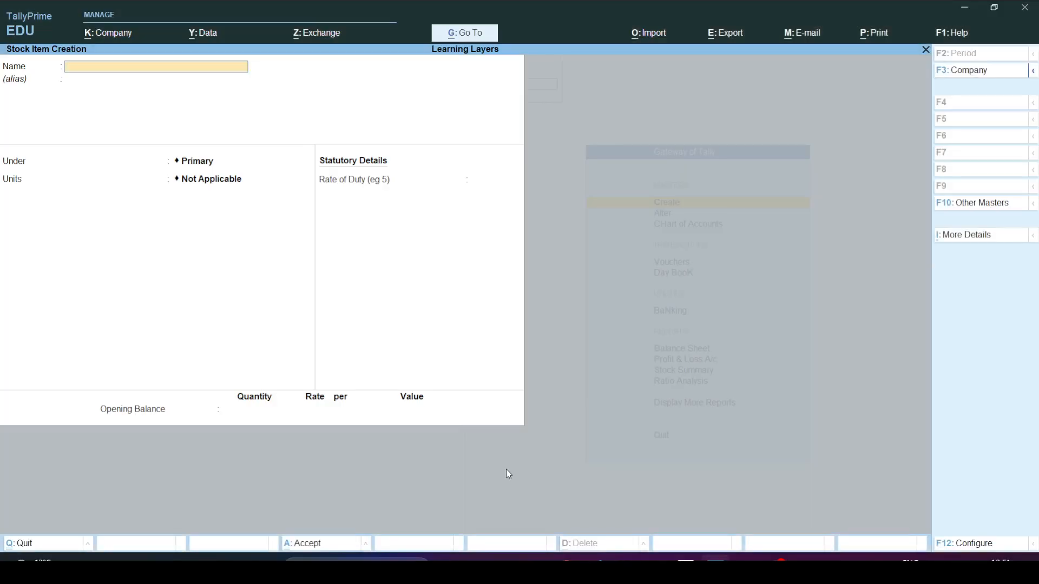
pyautogui.press('Escape')
pyautogui.press('Escape')
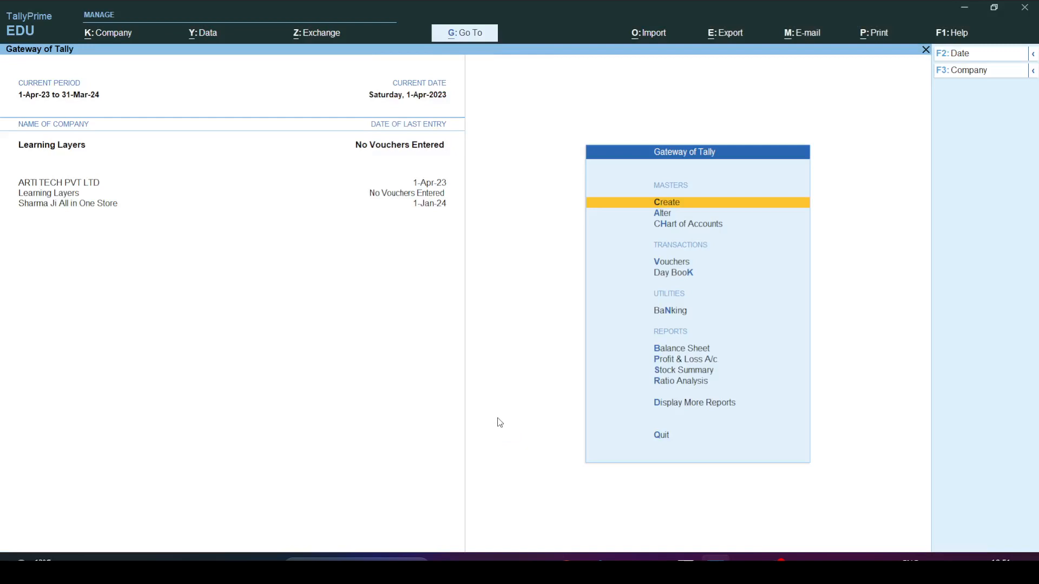
pyautogui.press('Down')
pyautogui.press('Down')
pyautogui.press('Return')
pyautogui.press('Down')
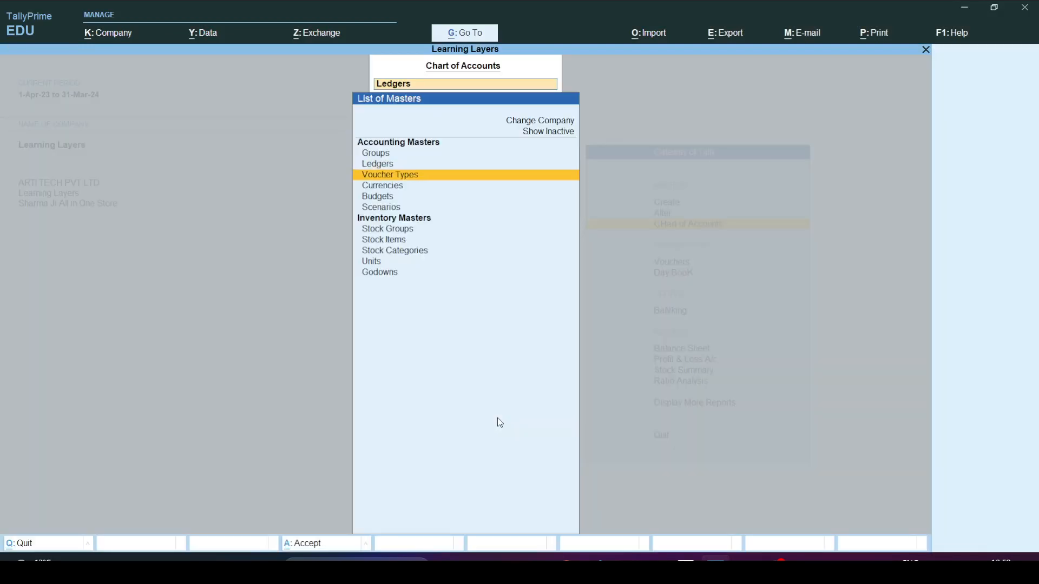
pyautogui.press('Down')
pyautogui.press('Down')
pyautogui.press('Down')
pyautogui.press('Down')
pyautogui.press('Down')
pyautogui.press('Down')
pyautogui.press('Down')
pyautogui.press('Return')
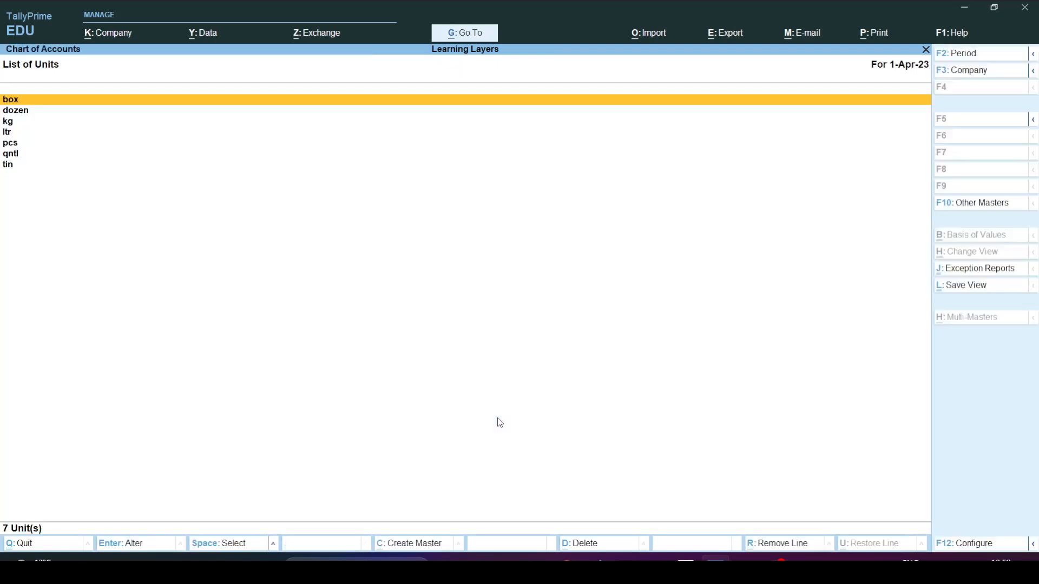
pyautogui.press('Escape')
pyautogui.press('Escape')
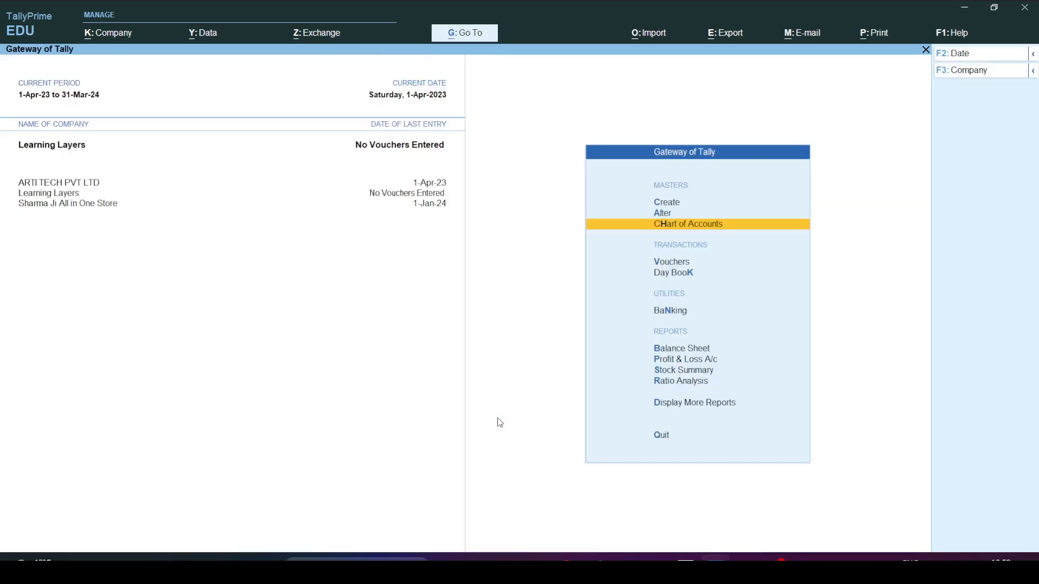
# Step: Start a purchase voucher with supplier invoice number 985 dated 1-Apr-23 and choose the creditor's ledger as the party account
pyautogui.press('Down')
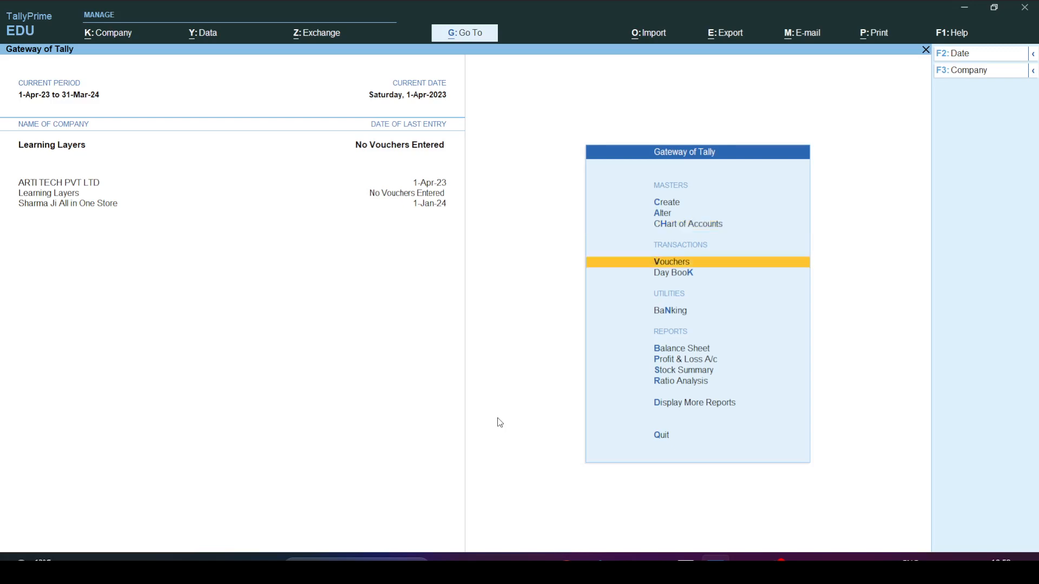
pyautogui.press('Down')
pyautogui.press('Up')
pyautogui.press('Return')
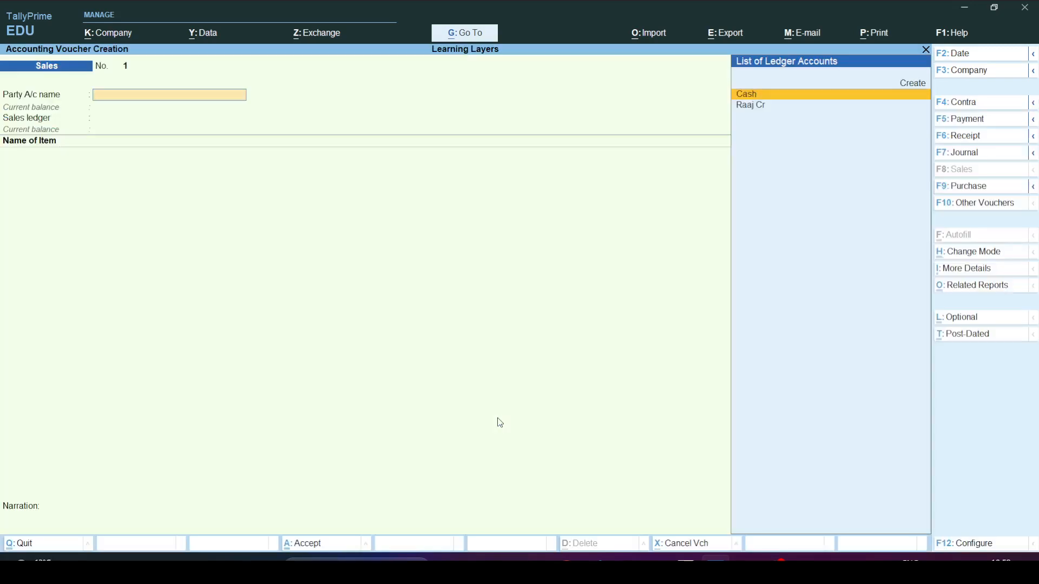
pyautogui.press('F9')
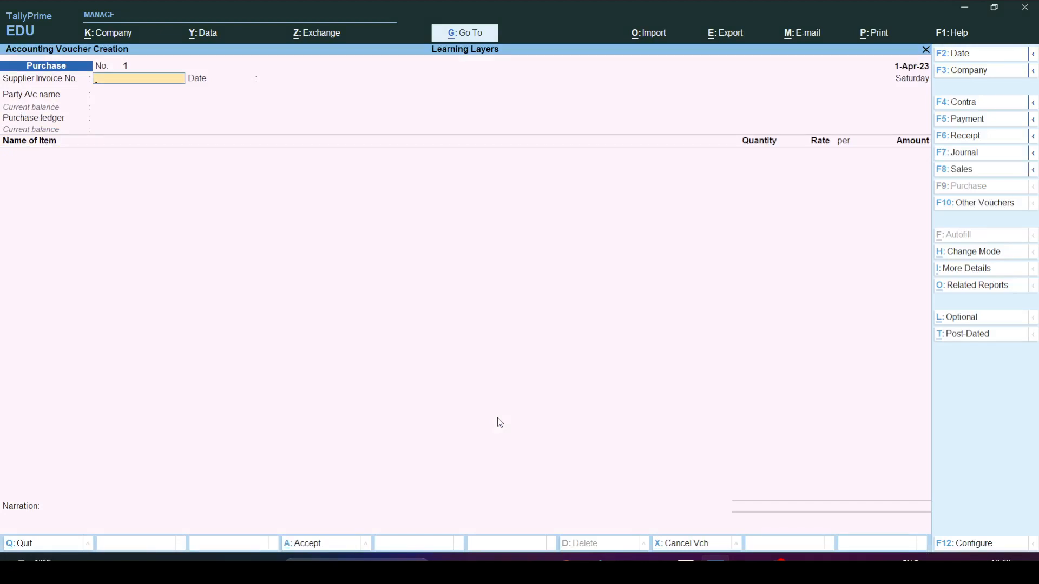
pyautogui.write('985')
pyautogui.press('Return')
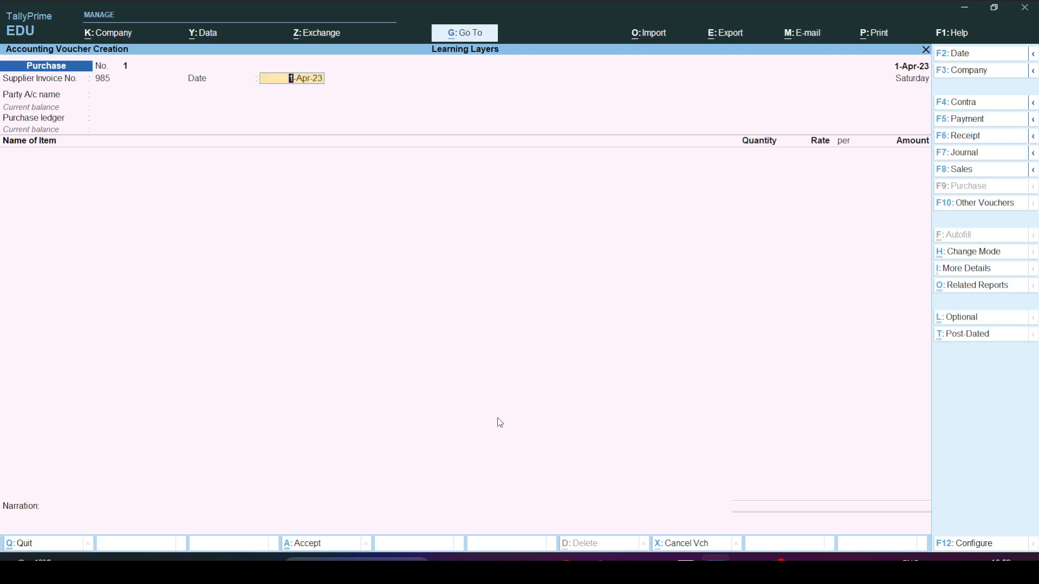
pyautogui.press('Return')
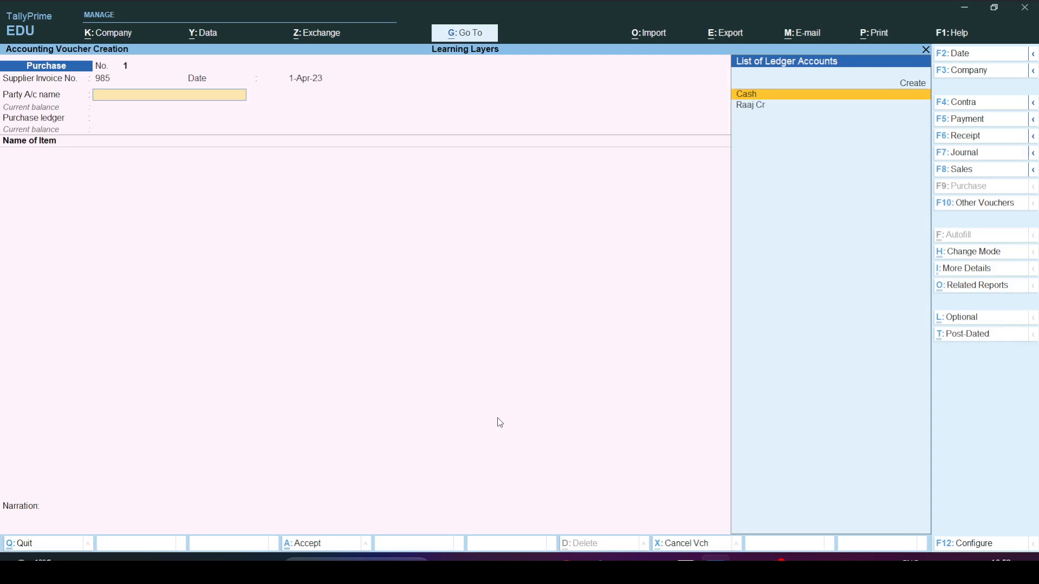
pyautogui.press('Down')
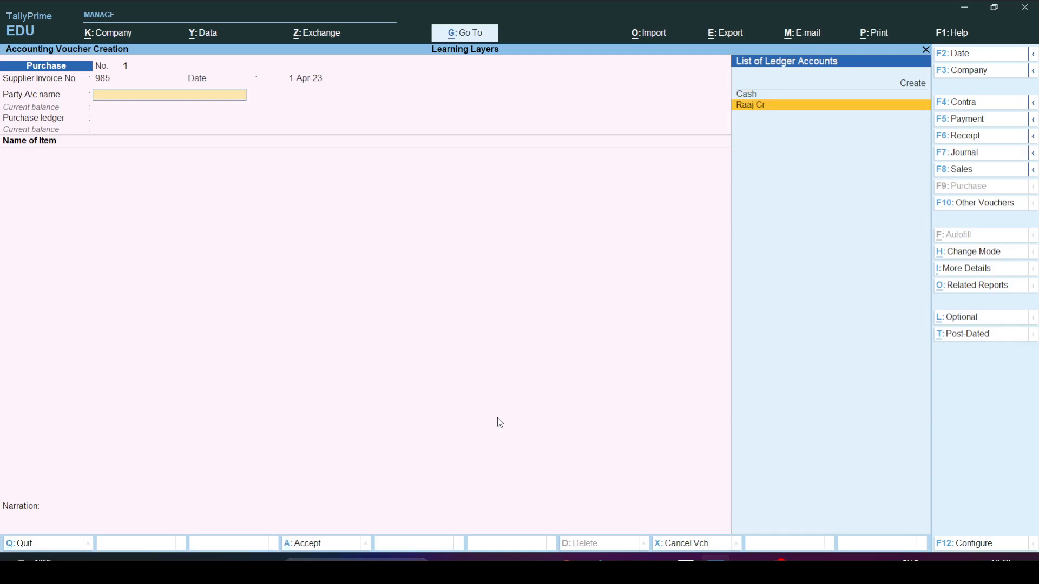
pyautogui.press('Return')
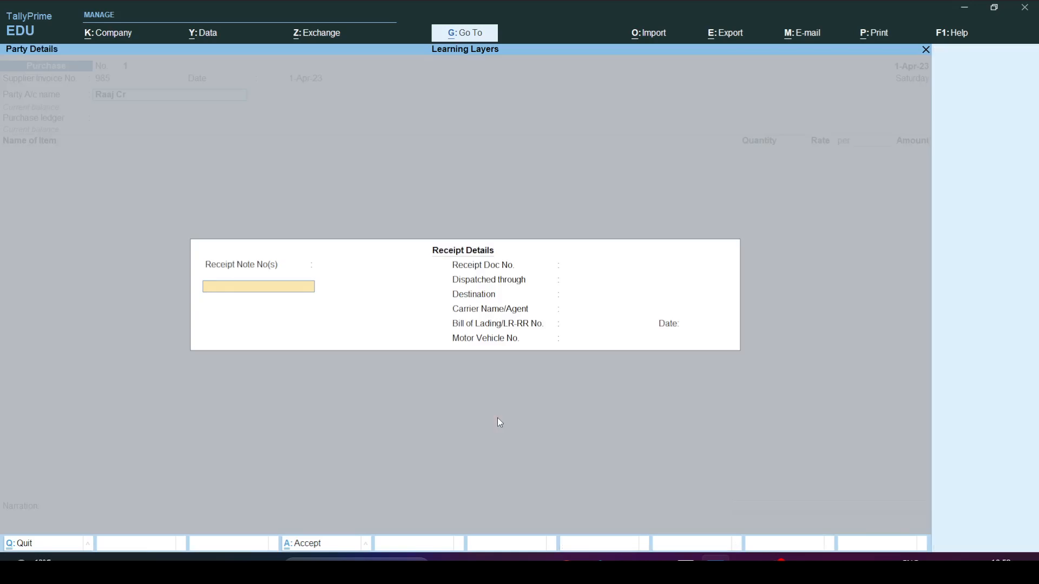
# Step: Leave the receipt details blank, then choose the PURCHASE ledger and Pencil as the voucher's stock item
pyautogui.press('Return')
pyautogui.press('Return')
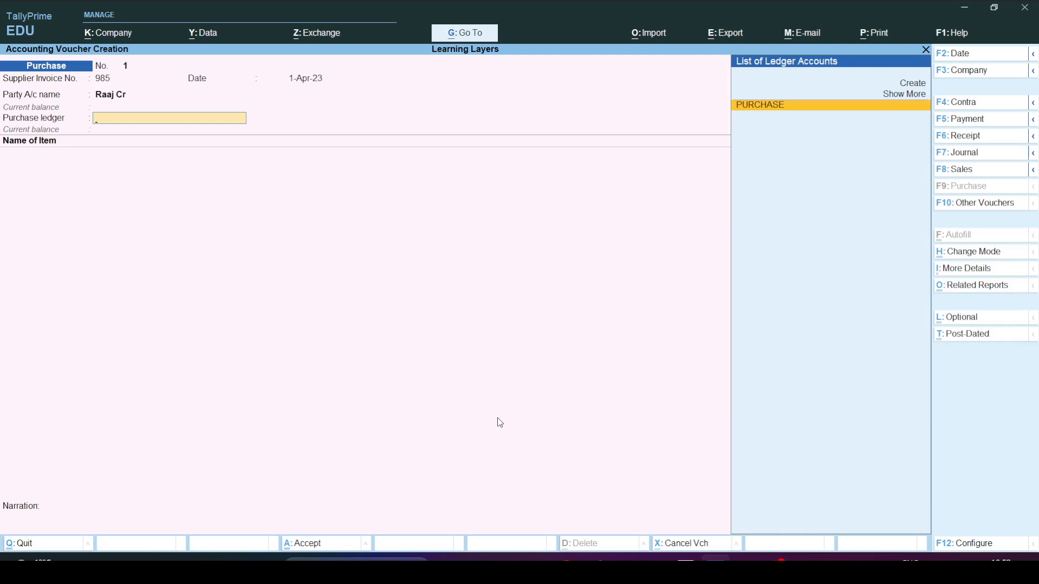
pyautogui.press('Return')
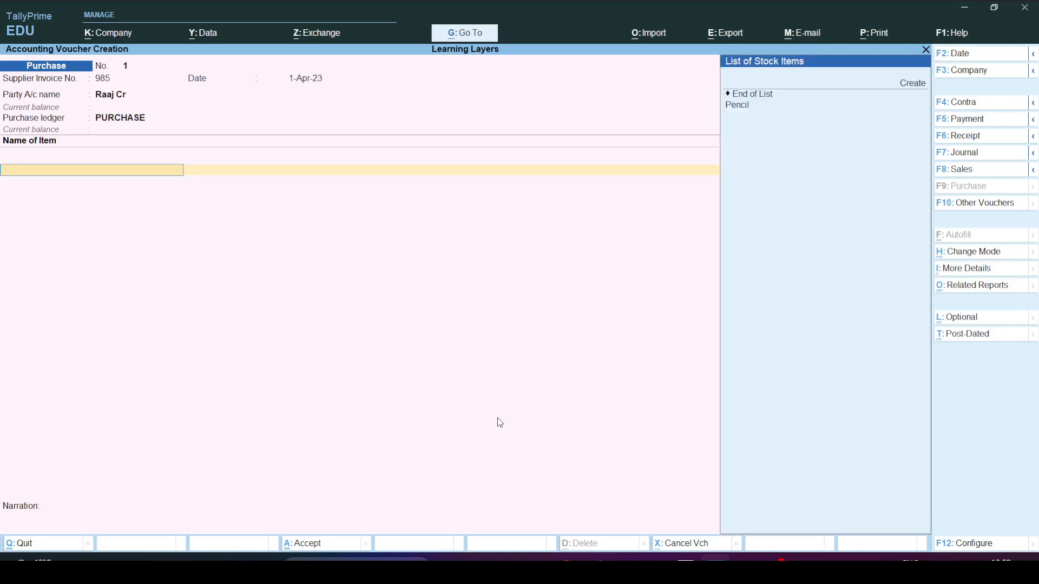
pyautogui.press('Down')
pyautogui.press('Down')
pyautogui.press('Down')
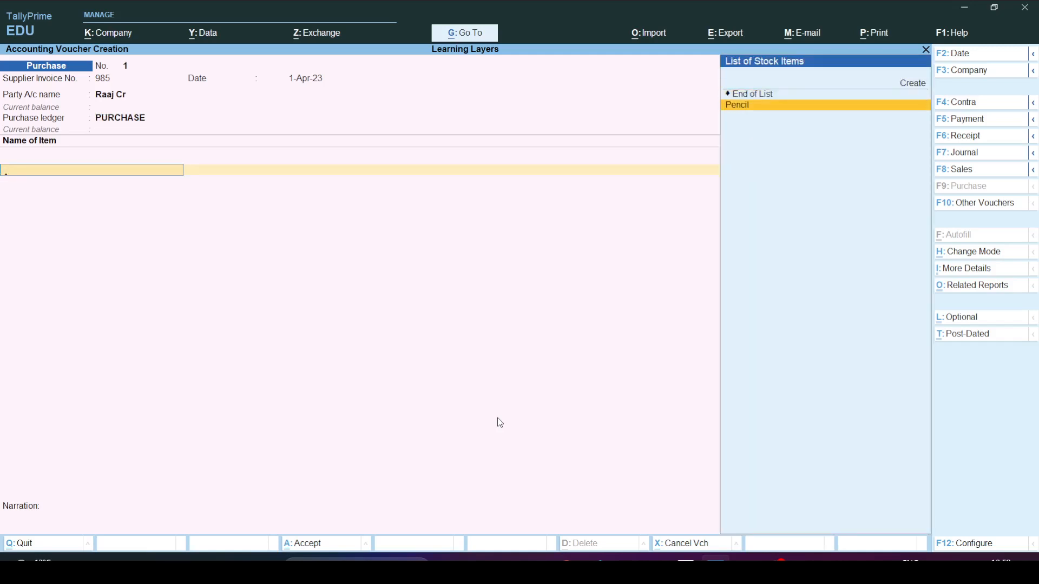
pyautogui.press('Return')
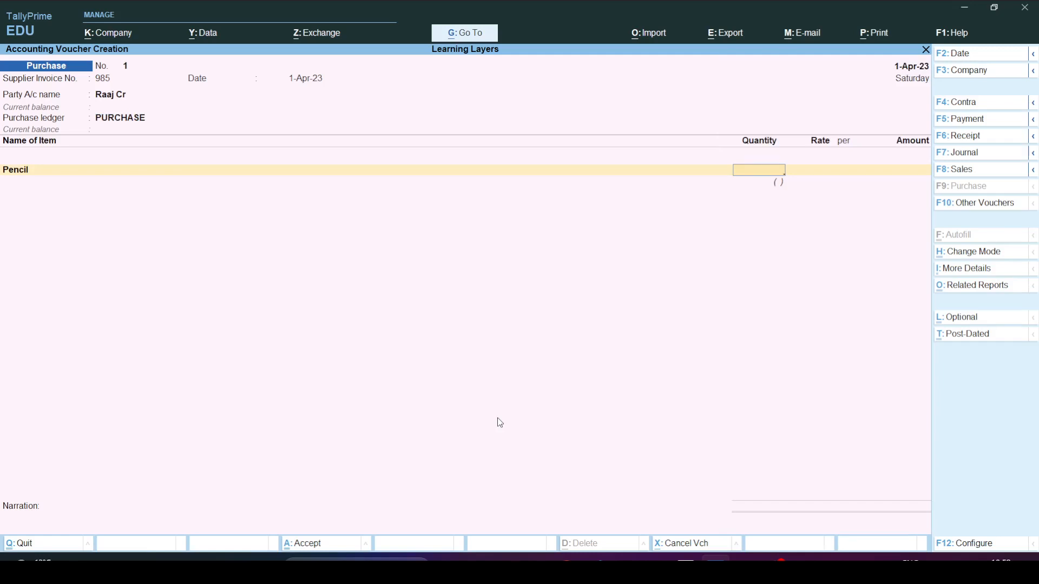
# Step: Try Pencil purchase quantities of 10 pcs, 10 boxes, 8 boxes and 3 boxes to compare the unit conversion
pyautogui.write('10')
pyautogui.press('Return')
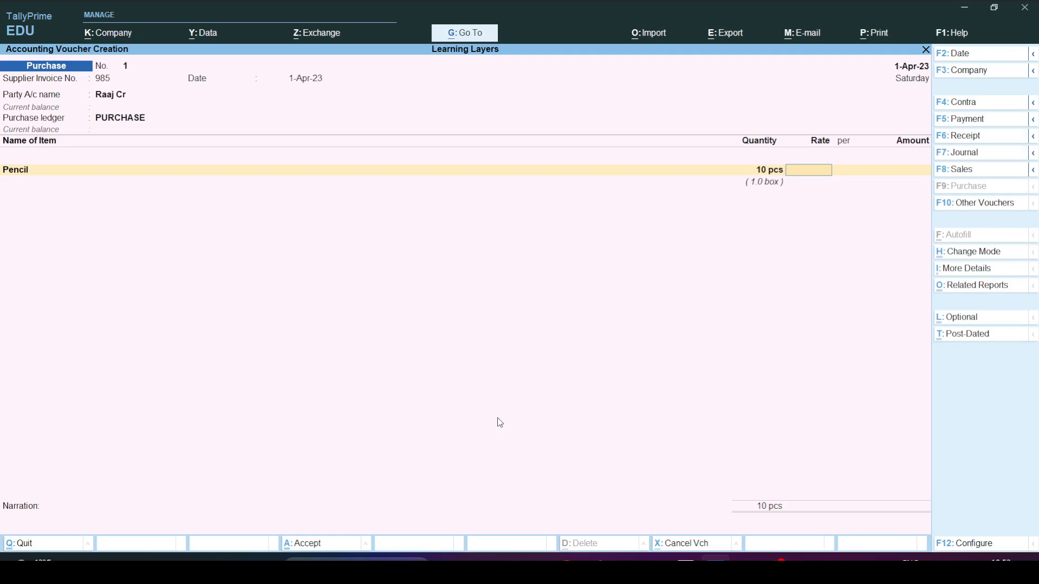
pyautogui.press('BackSpace')
pyautogui.write('b')
pyautogui.press('Return')
pyautogui.press('BackSpace')
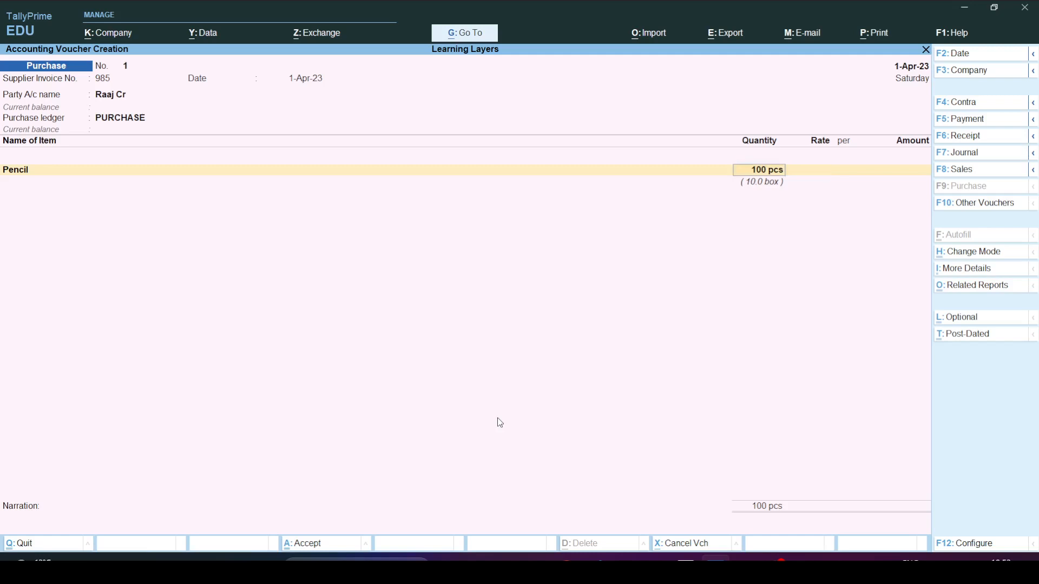
pyautogui.write('8b')
pyautogui.press('Return')
pyautogui.press('BackSpace')
pyautogui.write('3b')
pyautogui.press('Return')
pyautogui.press('BackSpace')
# Step: Set Pencil's purchase quantity to 10 boxes at a rate of 100 per box
pyautogui.write('10b')
pyautogui.press('Return')
pyautogui.write('00')
pyautogui.press('Return')
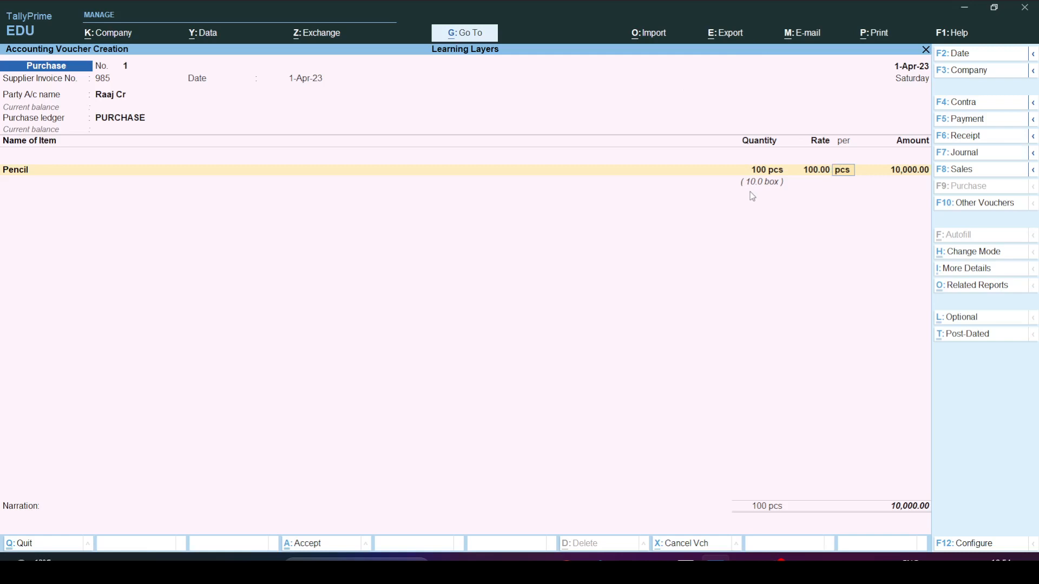
pyautogui.write('box')
pyautogui.press('Return')
pyautogui.press('Return')
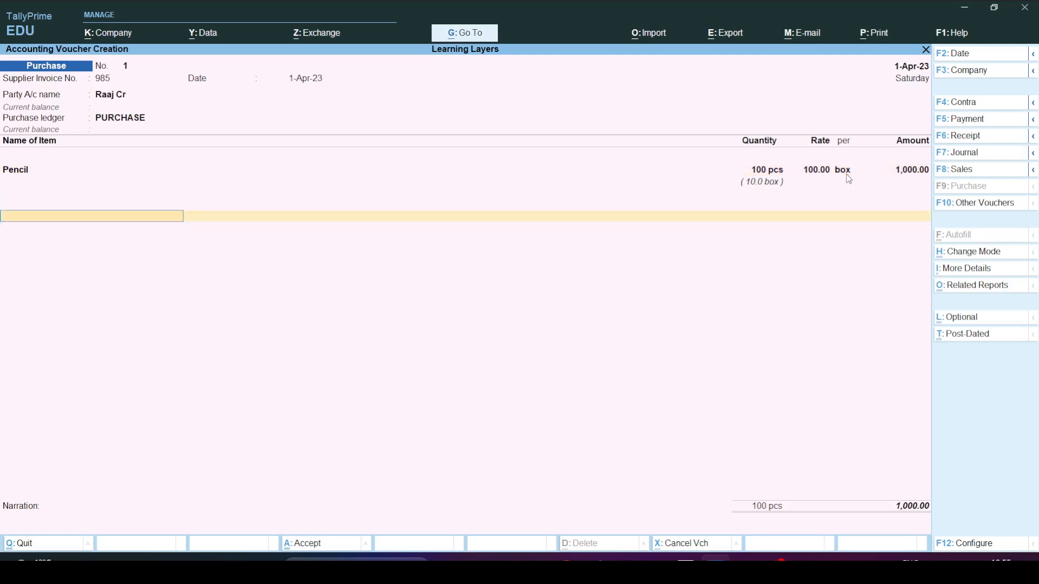
# Step: End the item list and save the purchase voucher without a narration
pyautogui.press('Return')
pyautogui.press('Return')
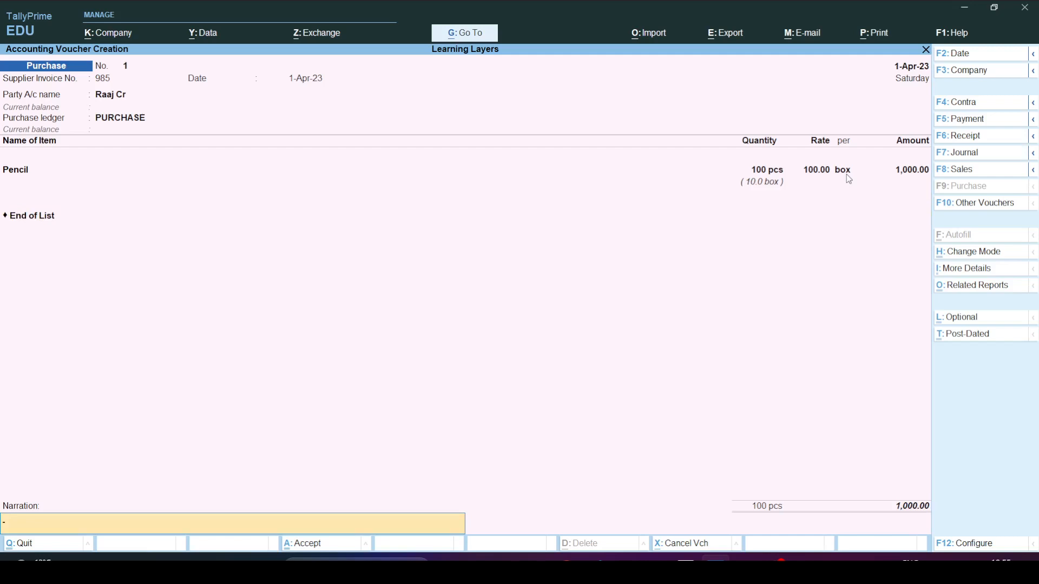
pyautogui.press('Return')
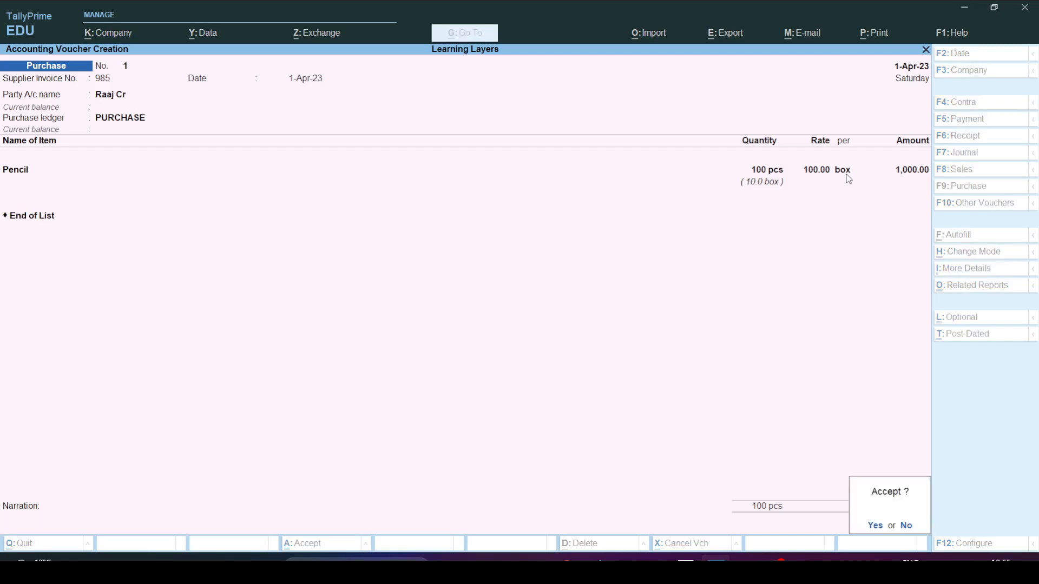
pyautogui.press('Return')
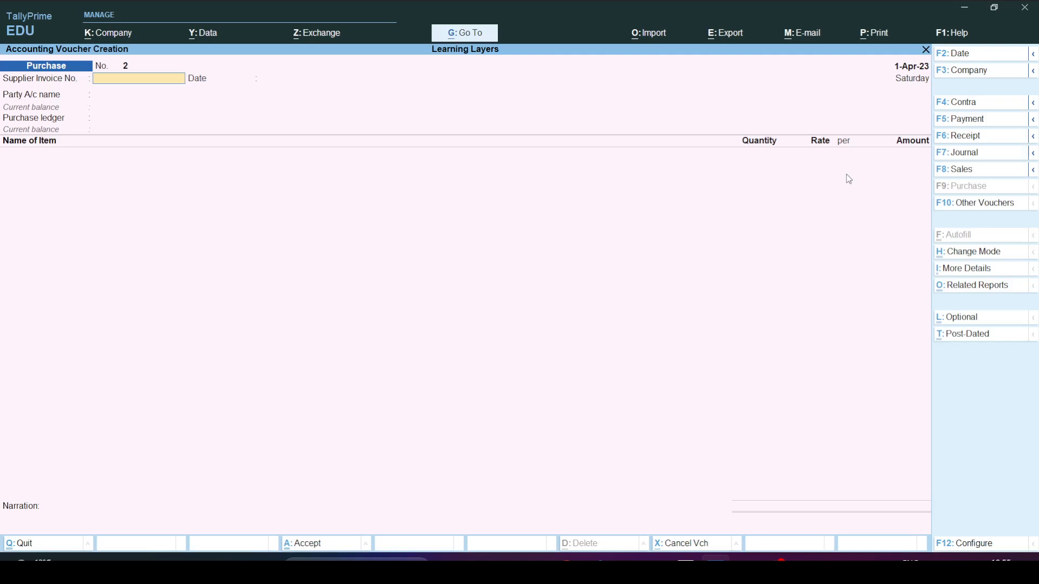
# Step: Check the sale quantity for item a in the Word notes, then return to TallyPrime and start a sales voucher
pyautogui.hotkey('alt', 'Tab')
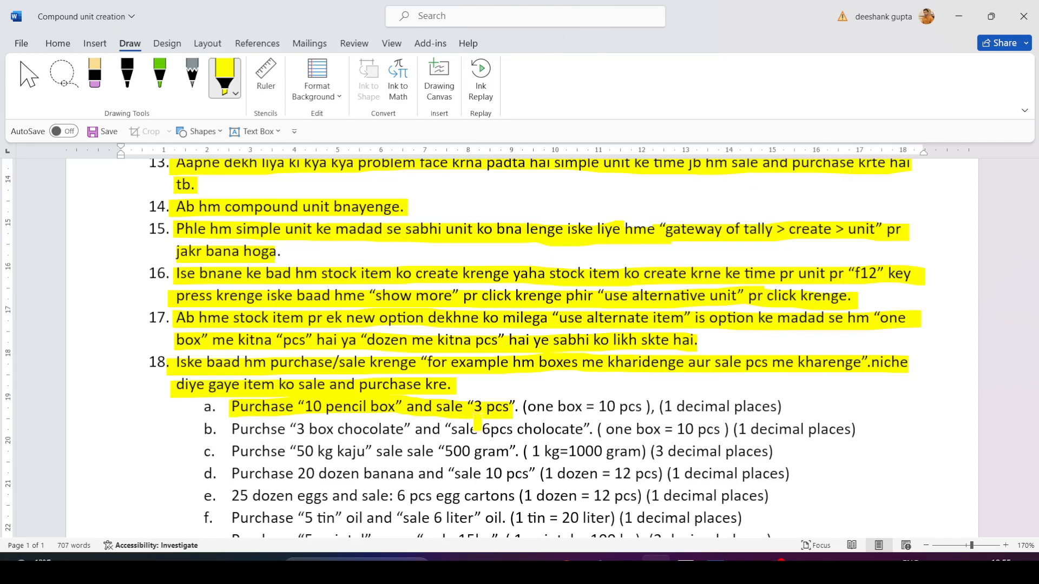
pyautogui.hotkey('alt', 'Tab')
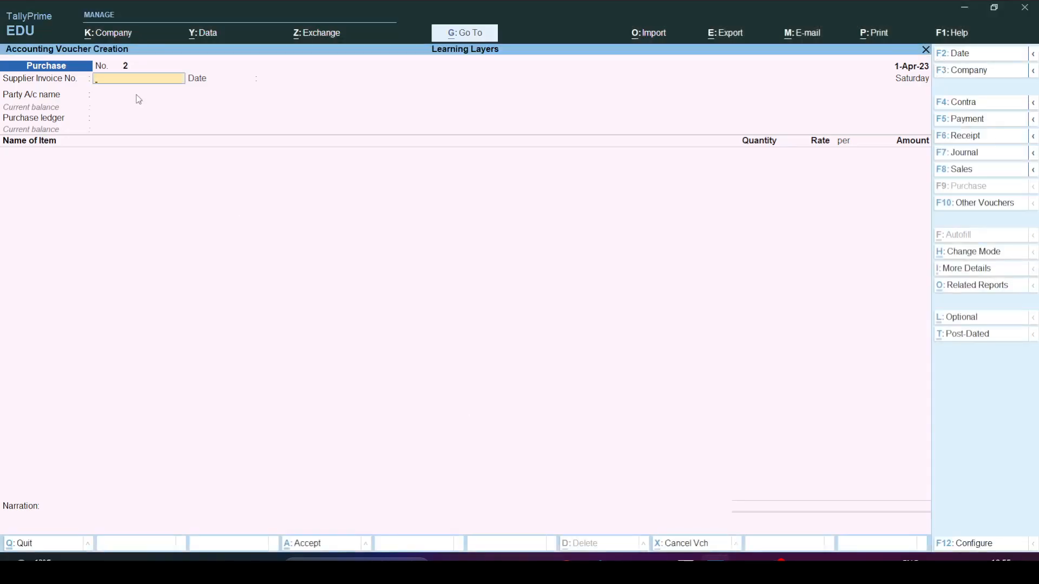
pyautogui.press('F8')
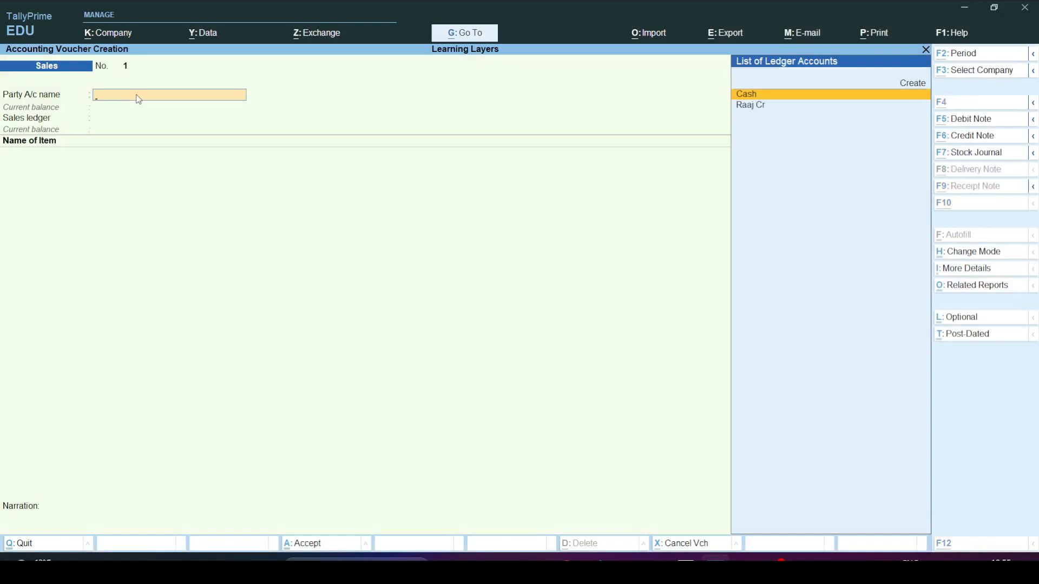
# Step: Create a customer ledger under Sundry Debtors from the sales voucher's party account and save it with the default details
pyautogui.hotkey('alt', 'c')
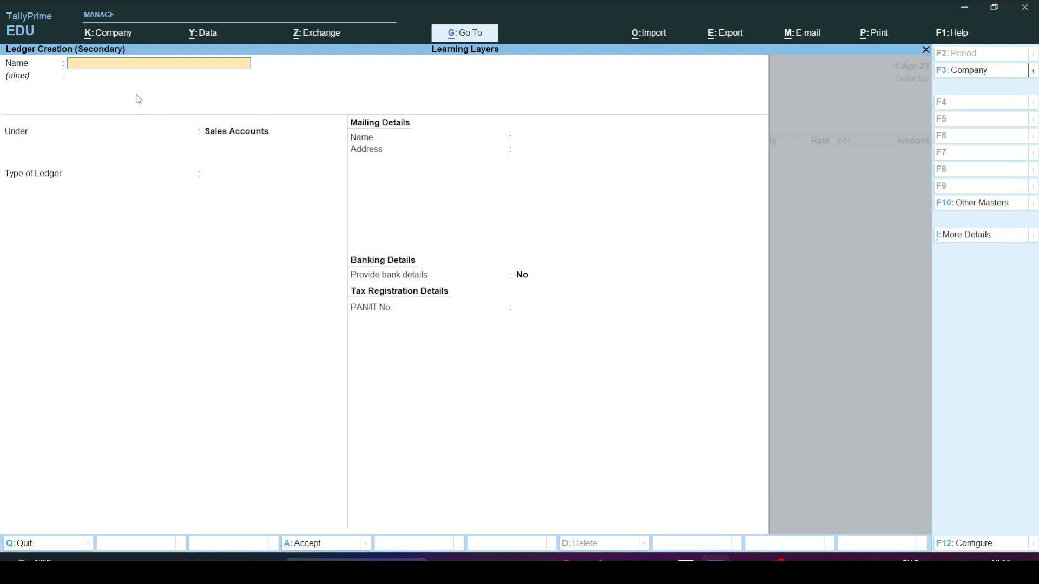
pyautogui.write('Chandan Dr')
pyautogui.press('Return')
pyautogui.press('Return')
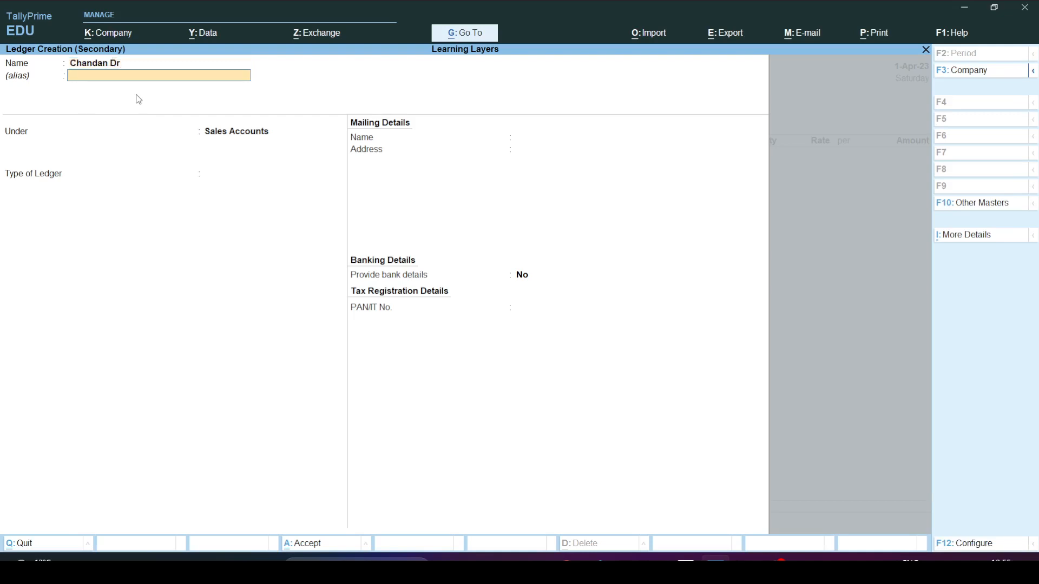
pyautogui.write('Dr')
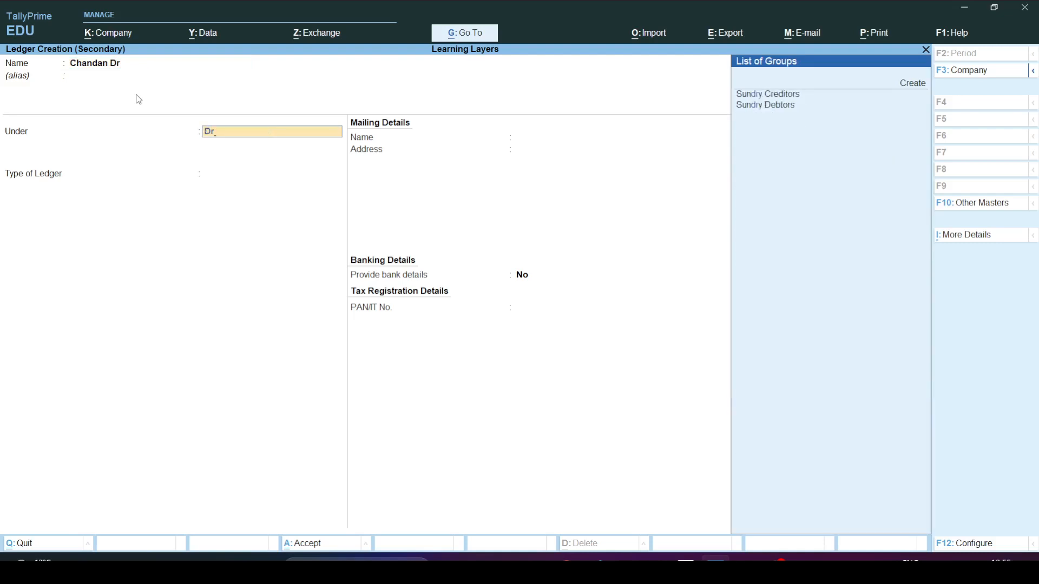
pyautogui.press('Down')
pyautogui.press('Return')
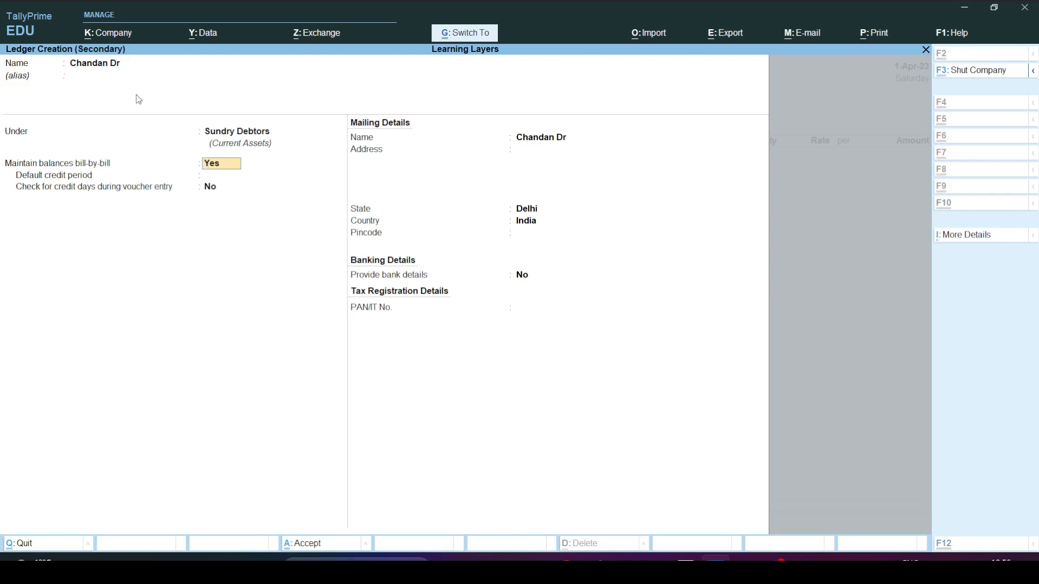
pyautogui.hotkey('ctrl', 'a')
# Step: Accept the default party details, then choose the Sale ledger and Pencil as the sales voucher's stock item
pyautogui.hotkey('ctrl', 'a')
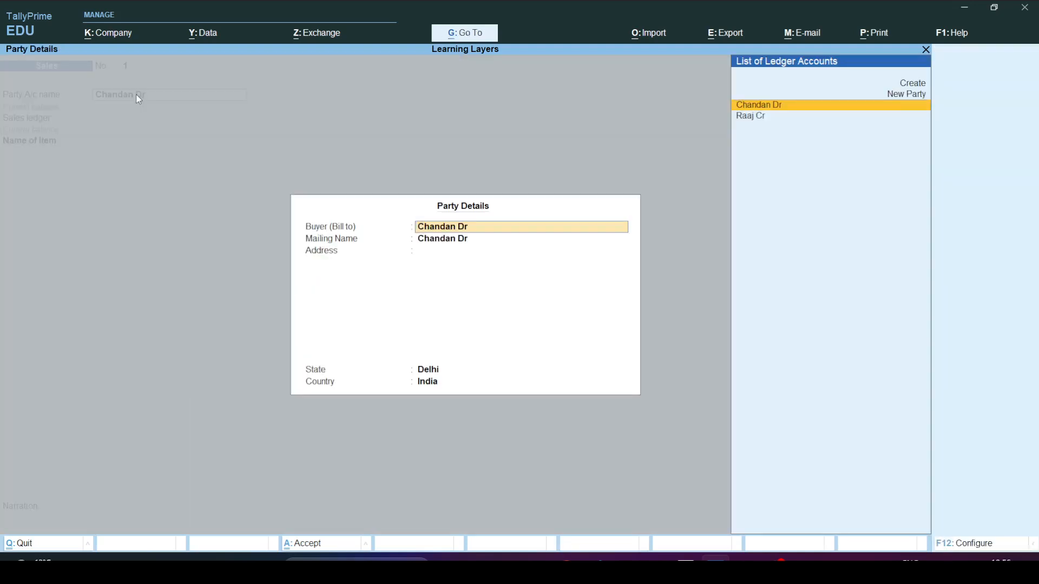
pyautogui.hotkey('ctrl', 'a')
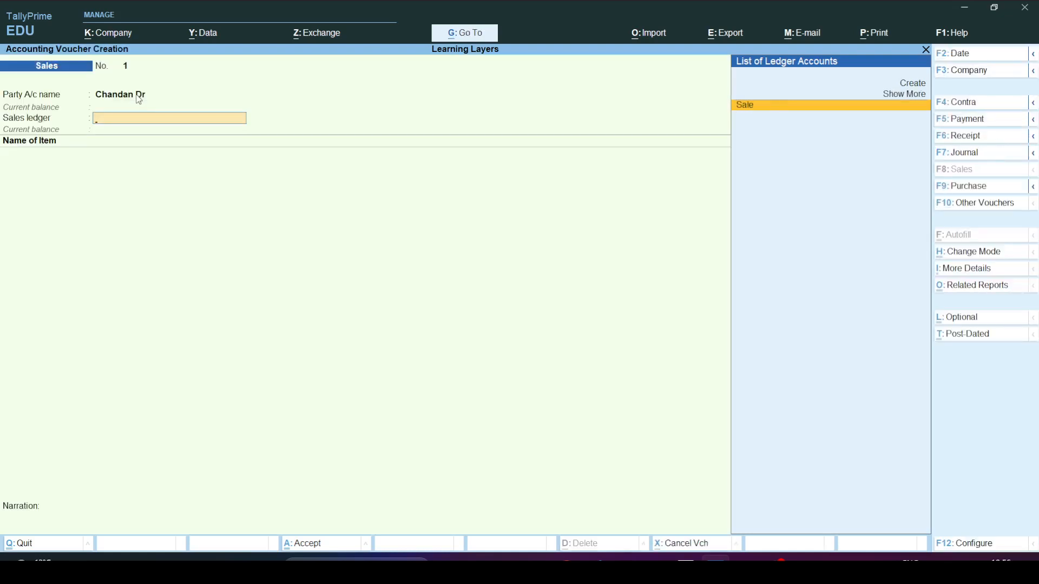
pyautogui.press('Return')
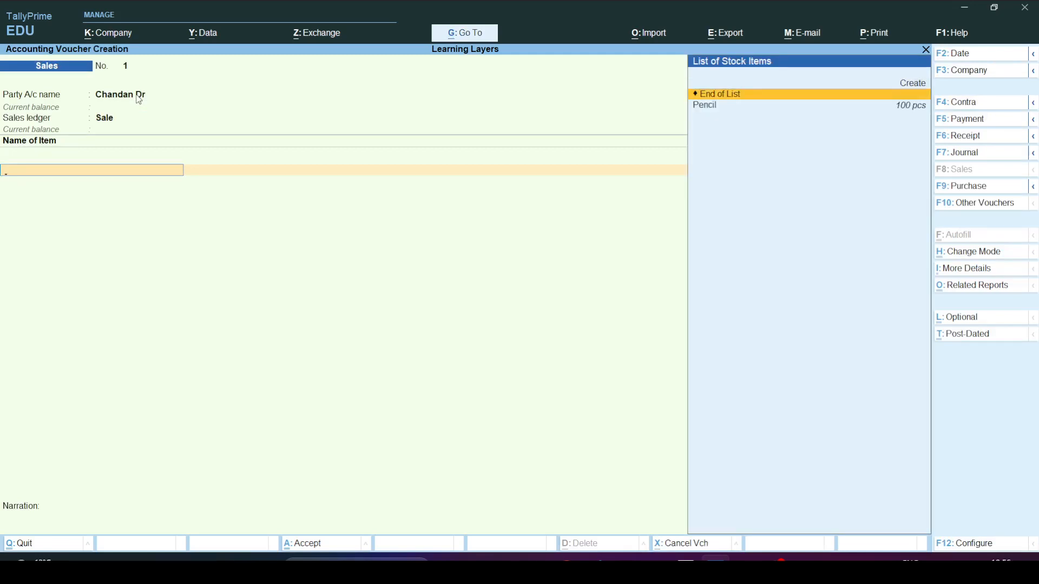
pyautogui.press('Down')
pyautogui.press('Return')
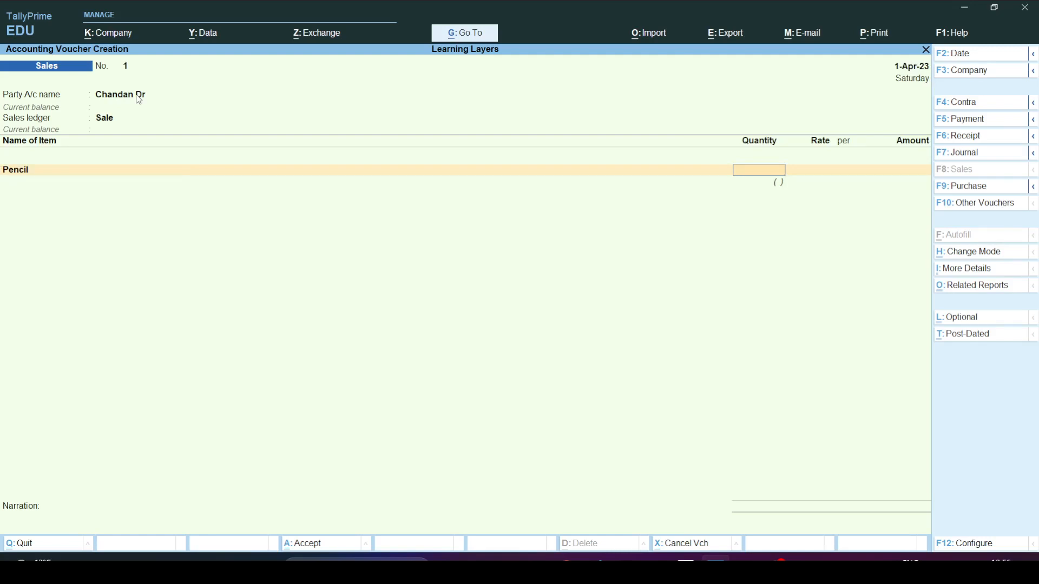
# Step: Try Pencil sale quantities of 3 pcs and 3 boxes to compare the unit conversion
pyautogui.write('3')
pyautogui.press('Return')
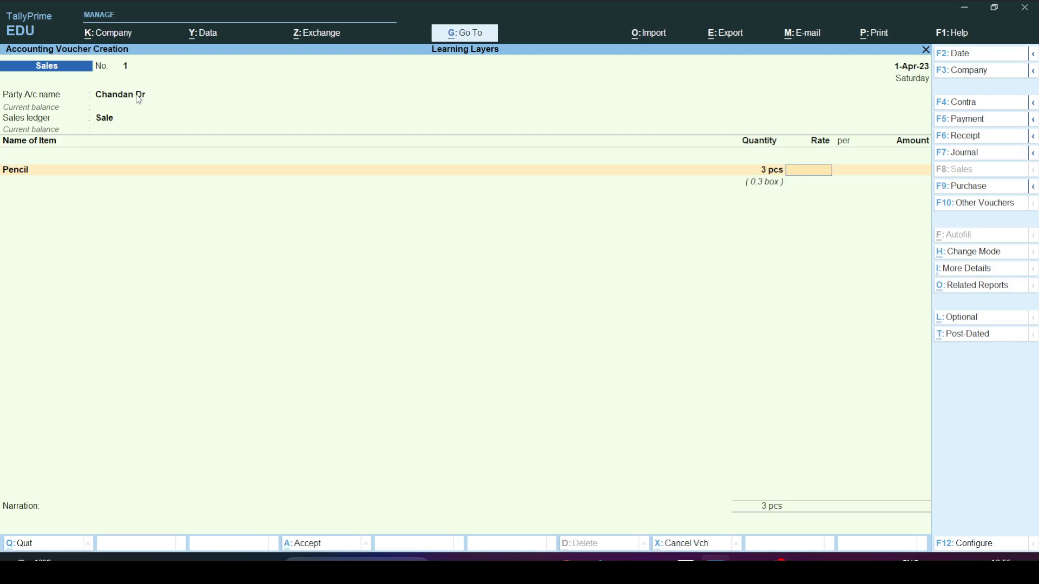
pyautogui.press('BackSpace')
pyautogui.write('3b')
pyautogui.press('Return')
pyautogui.press('BackSpace')
# Step: Set Pencil's sale quantity to 3 pcs at a rate of 20 per pcs and end the item list
pyautogui.write('3')
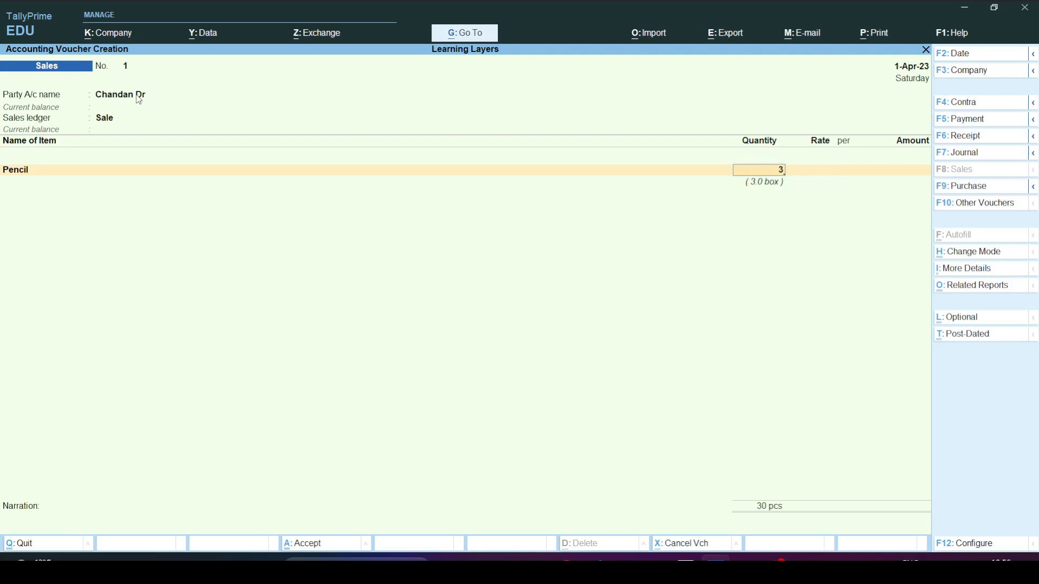
pyautogui.press('Return')
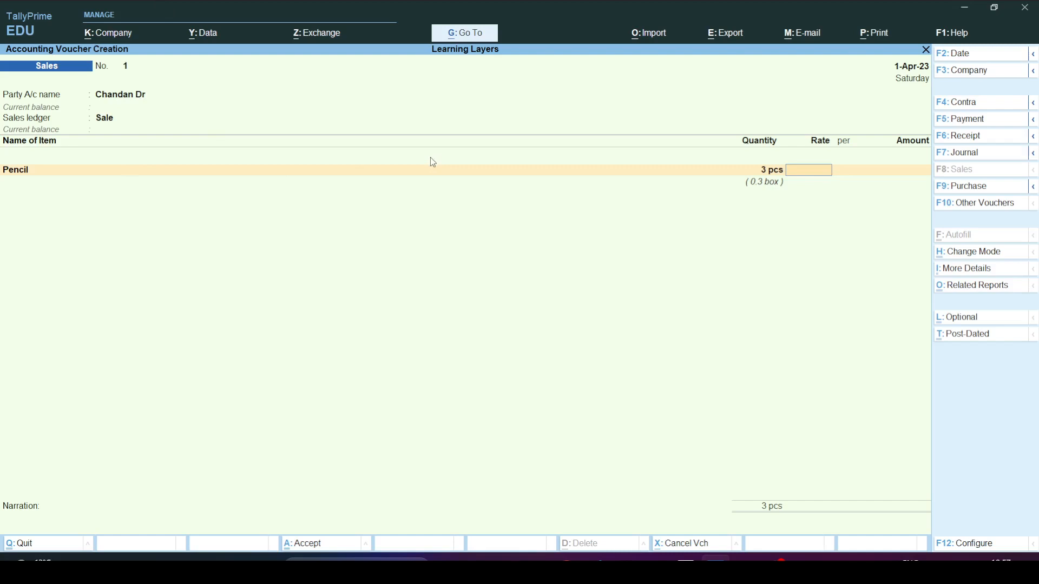
pyautogui.write('20')
pyautogui.press('Return')
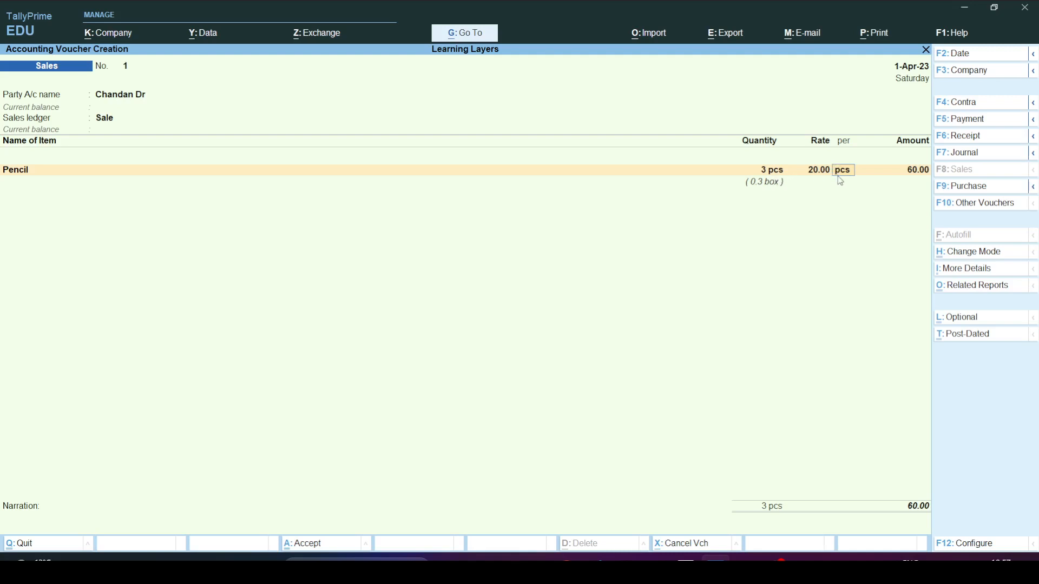
pyautogui.press('Return')
pyautogui.press('Return')
pyautogui.press('Return')
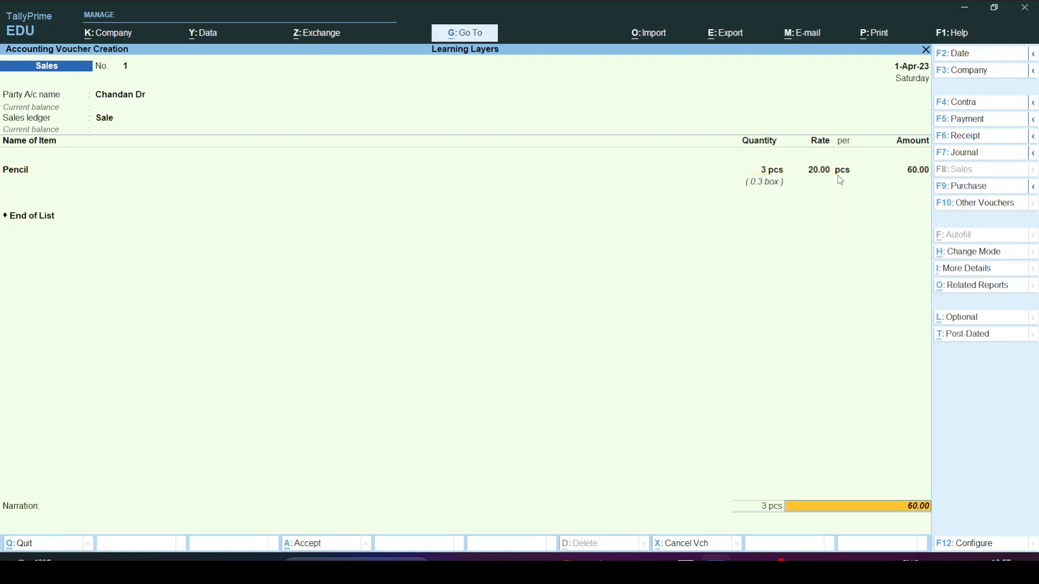
# Step: Accept the bill-wise details as New Ref 1 and save the sales voucher without a narration
pyautogui.press('Return')
pyautogui.press('Return')
pyautogui.press('Return')
pyautogui.press('Return')
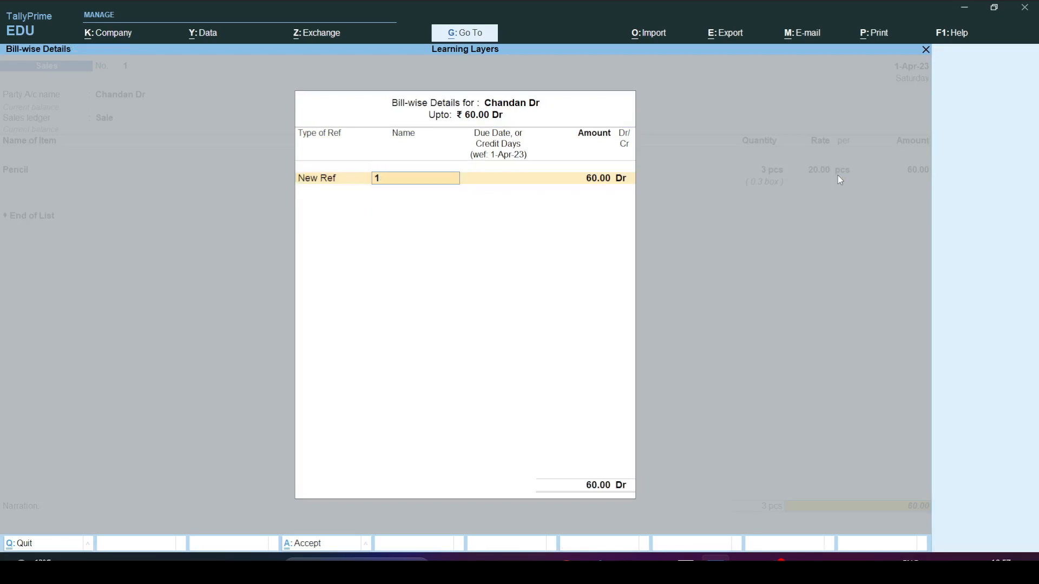
pyautogui.press('Return')
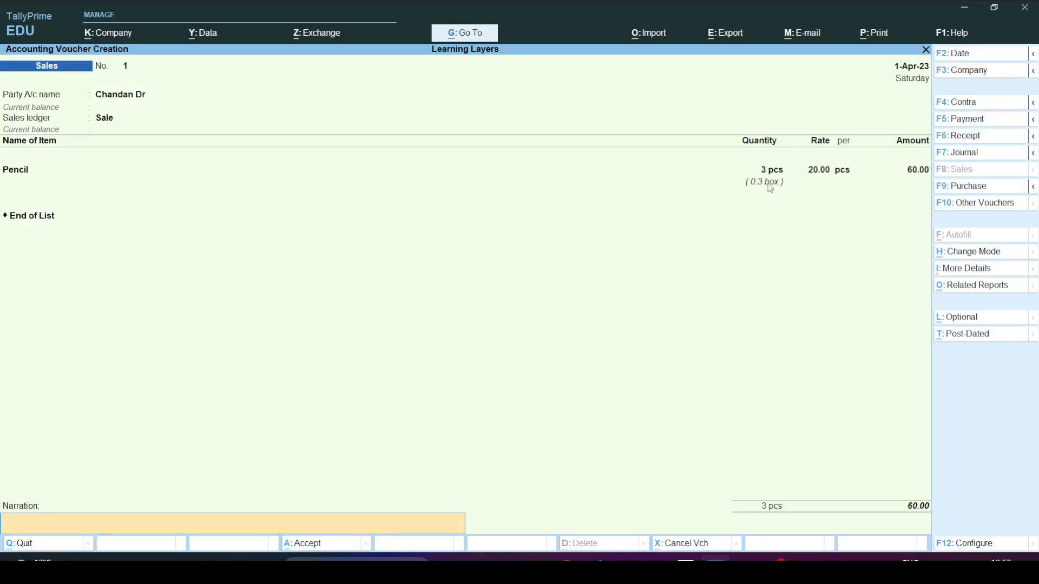
pyautogui.press('Return')
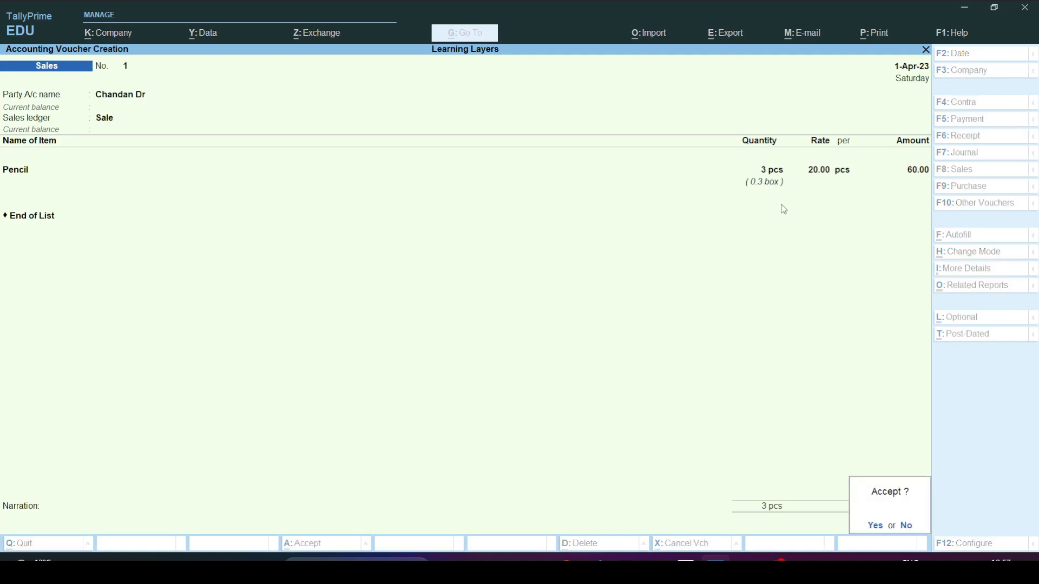
pyautogui.press('Return')
# Step: Switch to the Word notes and highlight in yellow the rest of item a and all of items b and c under point 18
pyautogui.hotkey('alt', 'Tab')
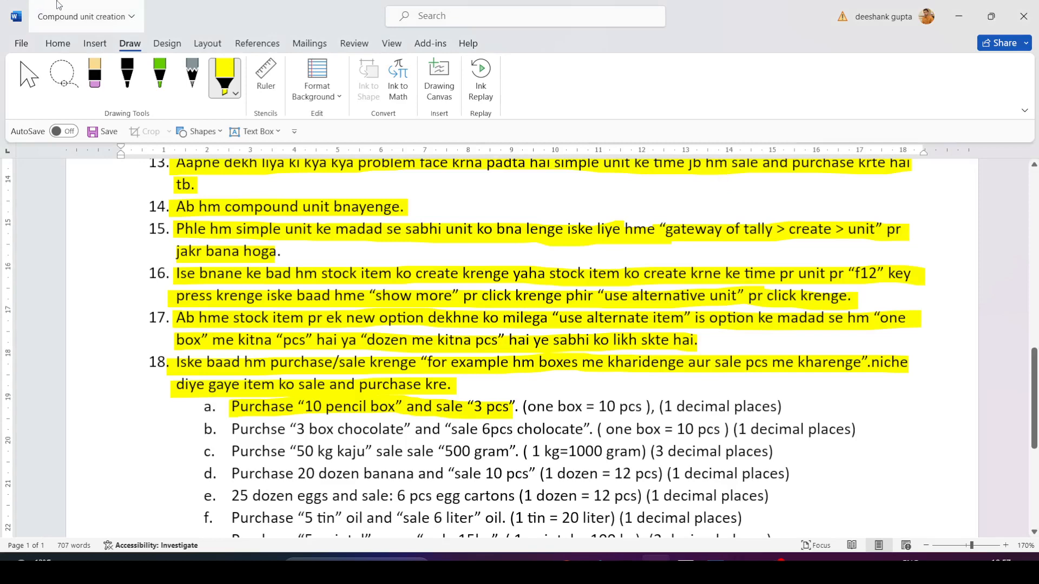
pyautogui.click(29, 76)
pyautogui.scroll(-3, 351, 303)
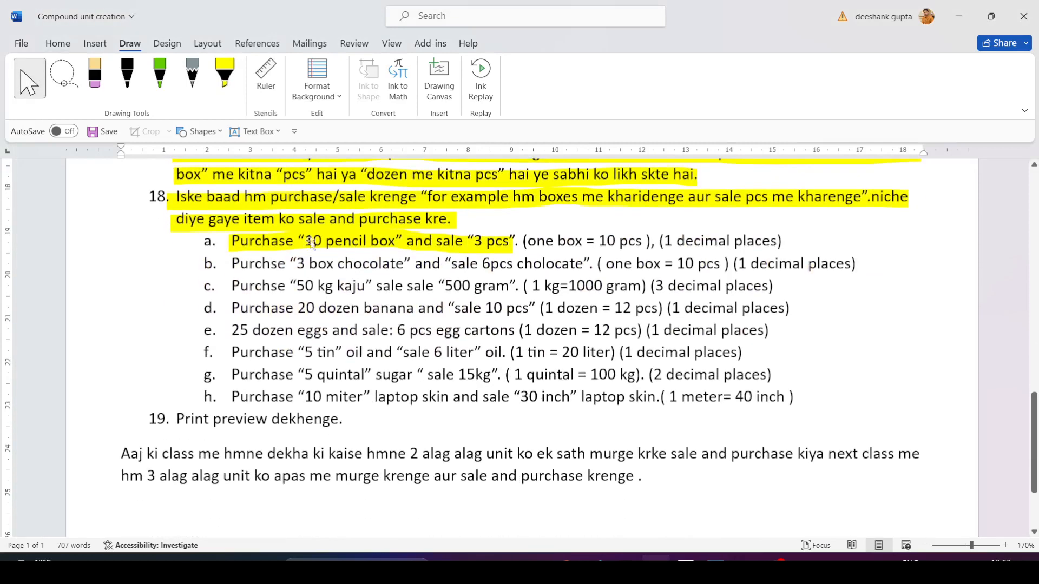
pyautogui.click(225, 82)
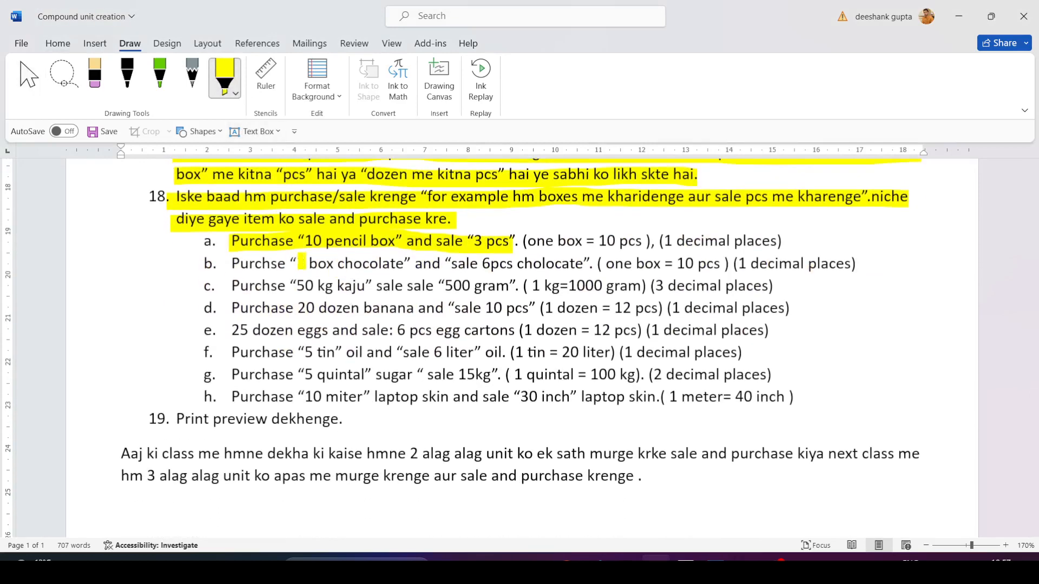
pyautogui.moveTo(501, 242); pyautogui.dragTo(783, 241)
pyautogui.moveTo(231, 265); pyautogui.dragTo(858, 264)
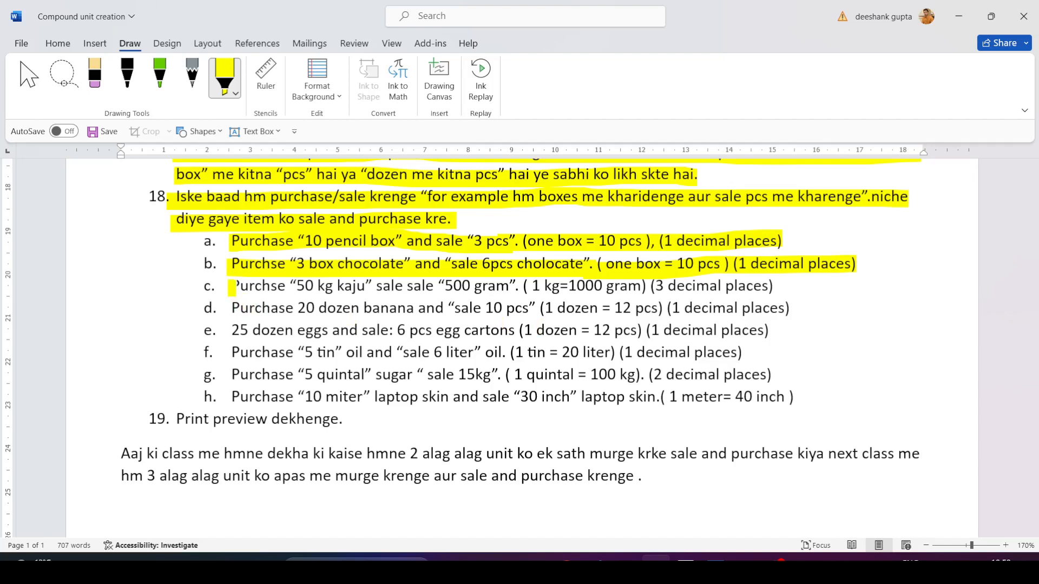
pyautogui.moveTo(233, 288); pyautogui.dragTo(773, 287)
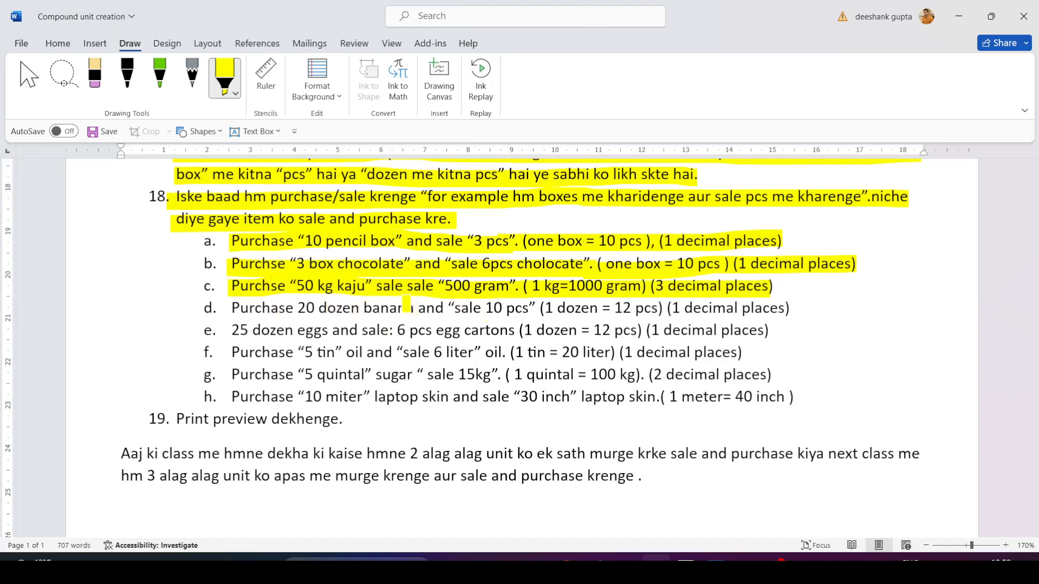
# Step: Switch to TallyPrime and open the creation form for a new stock item
pyautogui.hotkey('alt', 'Tab')
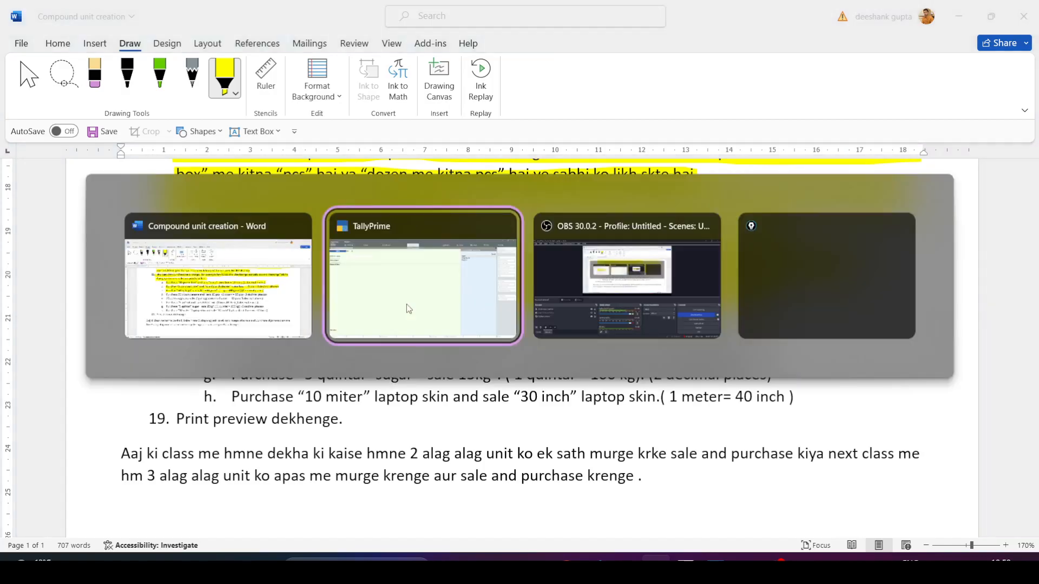
pyautogui.press('Escape')
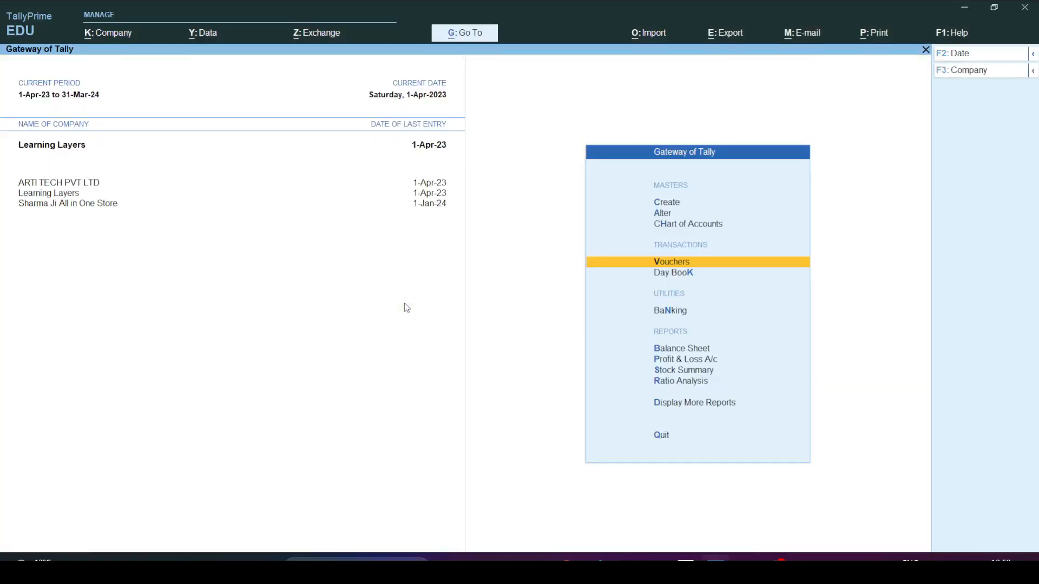
pyautogui.press('Up')
pyautogui.press('Up')
pyautogui.press('Up')
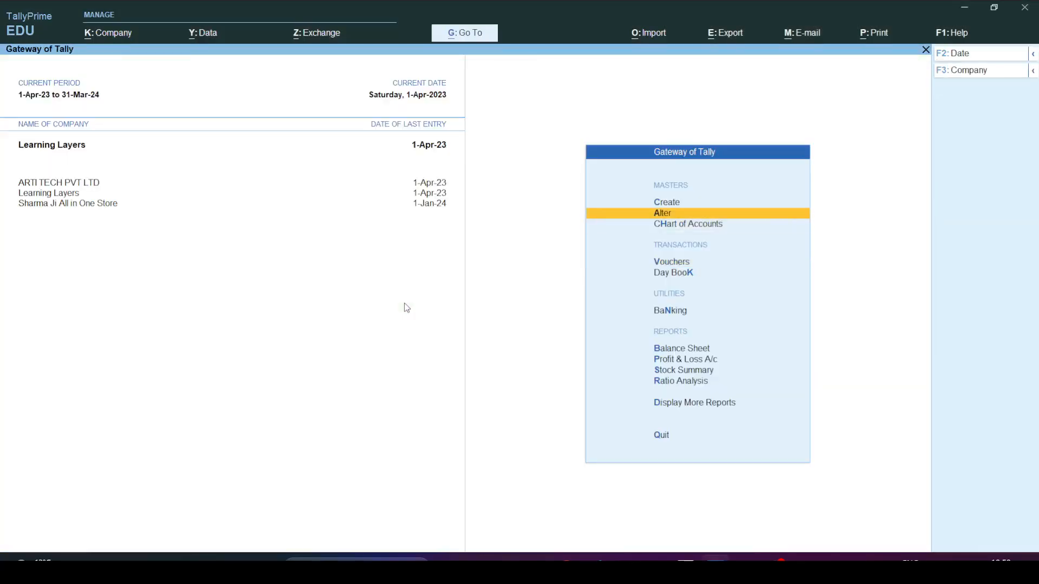
pyautogui.press('Return')
pyautogui.press('Down')
pyautogui.press('Down')
pyautogui.press('Down')
pyautogui.press('Down')
pyautogui.press('Down')
pyautogui.press('Down')
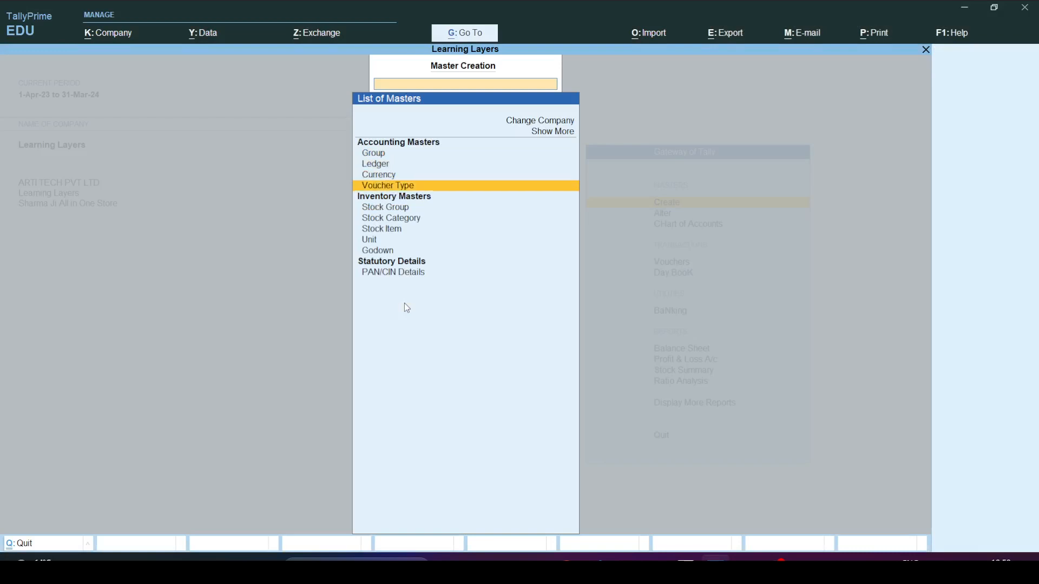
pyautogui.press('Return')
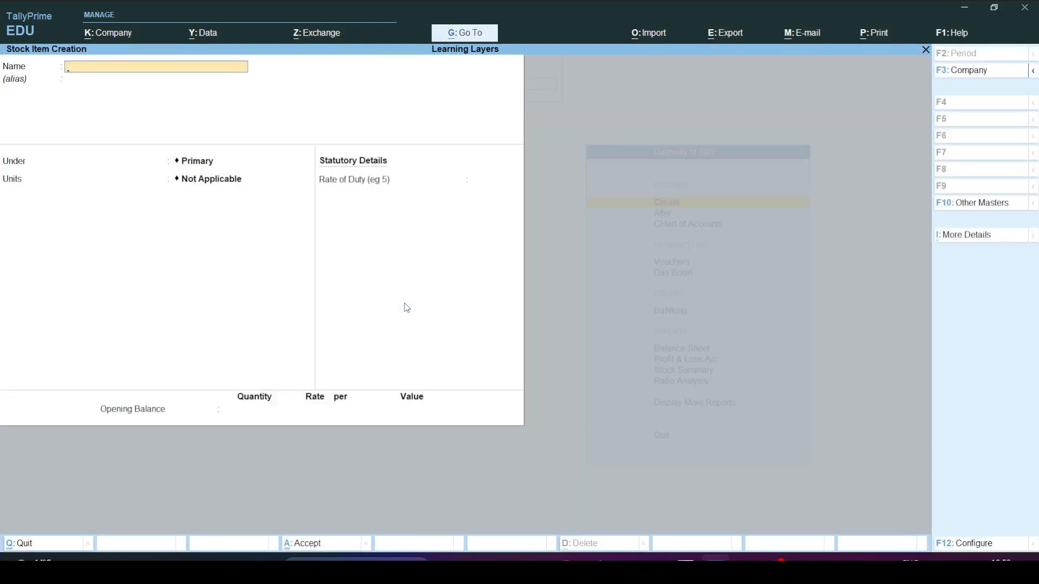
# Step: Name the stock item Kaju and place it under a new stock group called Dry Fruits
pyautogui.write('Kaju')
pyautogui.press('Return')
pyautogui.press('Return')
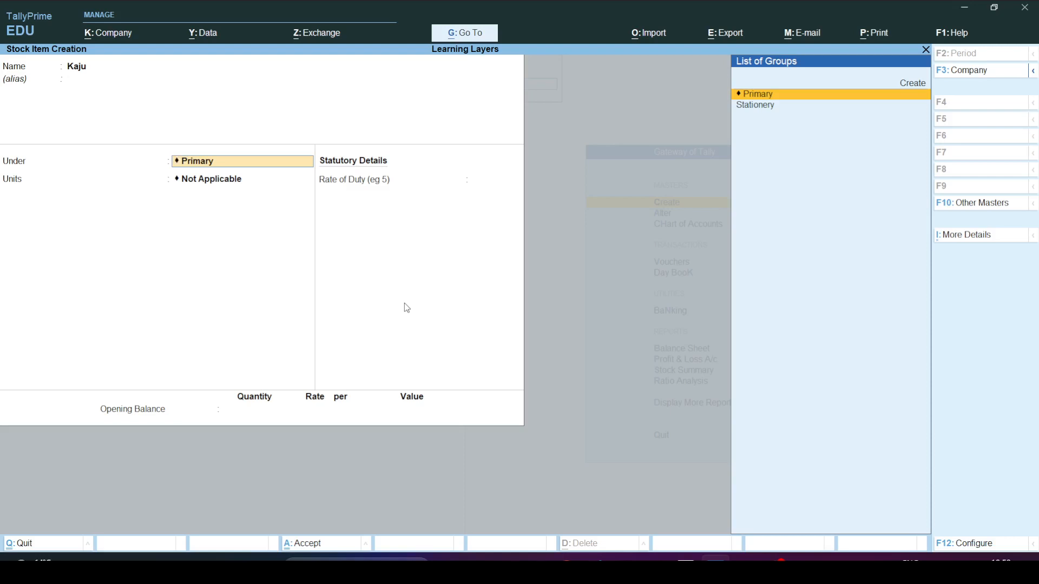
pyautogui.hotkey('alt', 'c')
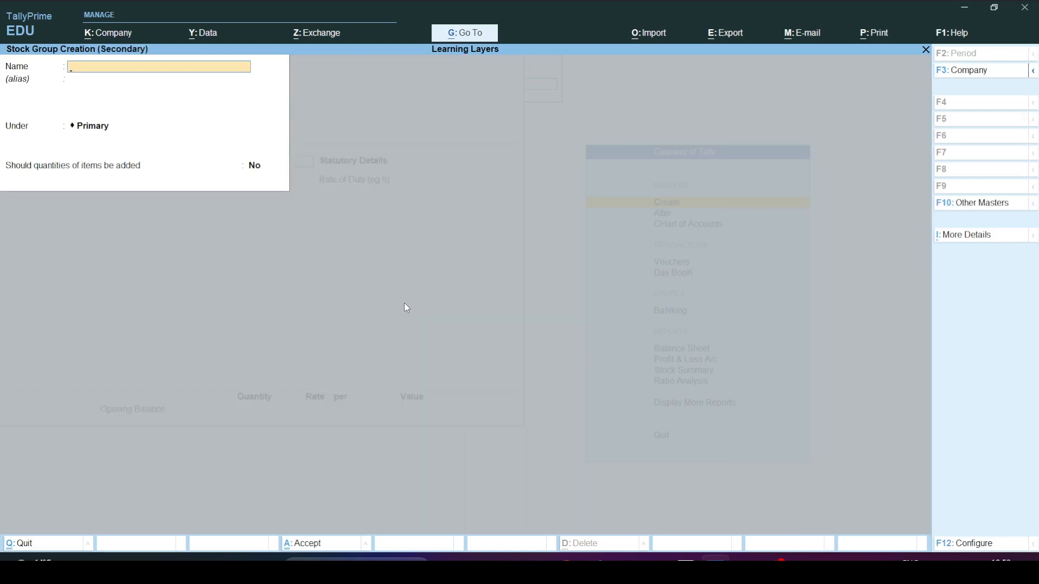
pyautogui.write('Dry Fruits')
pyautogui.hotkey('ctrl', 'a')
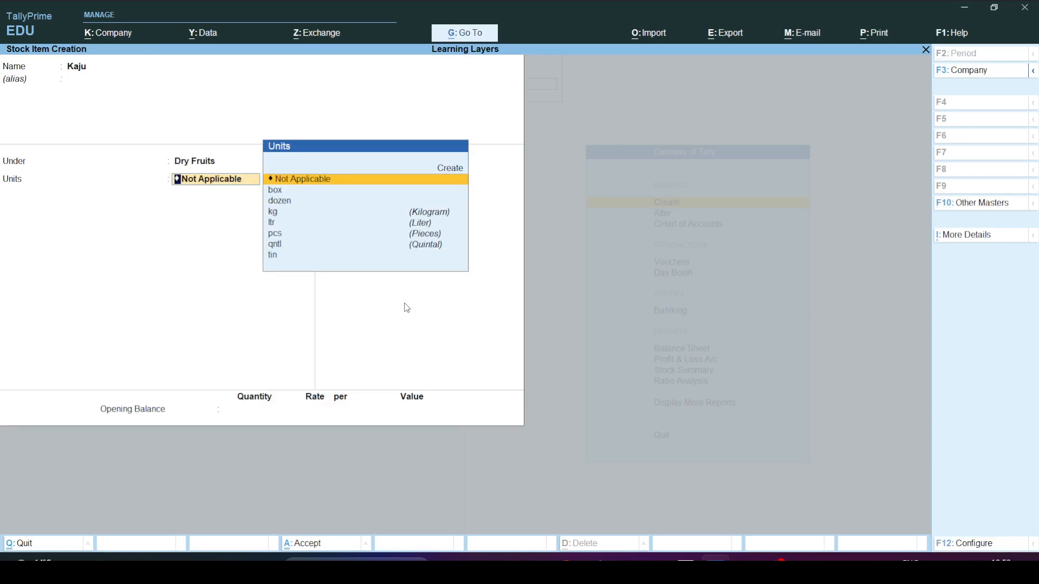
# Step: Set Kaju's main unit to kg
pyautogui.press('Down')
pyautogui.press('Down')
pyautogui.press('Down')
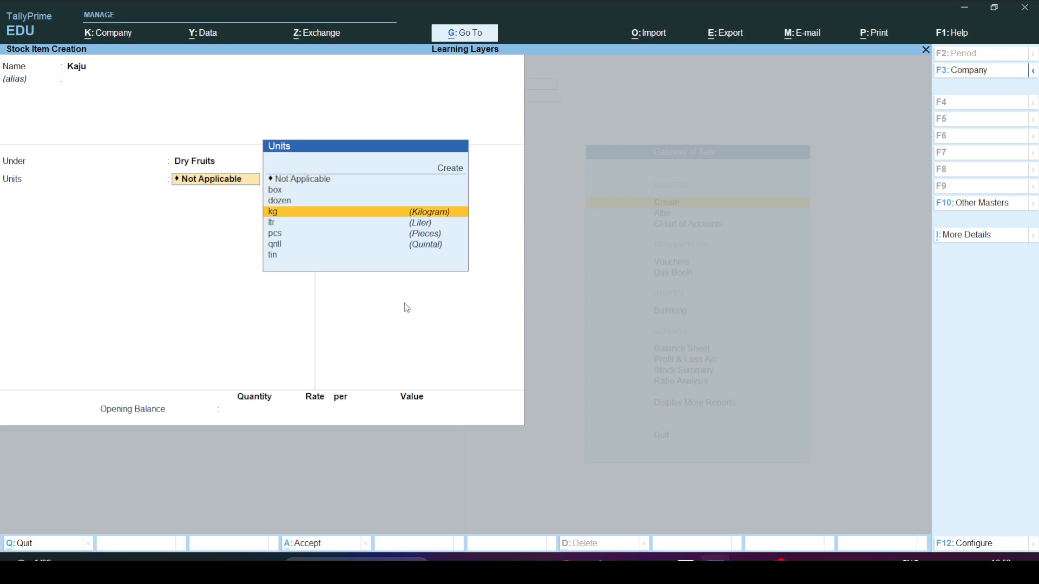
pyautogui.press('Down')
pyautogui.press('Up')
pyautogui.press('Return')
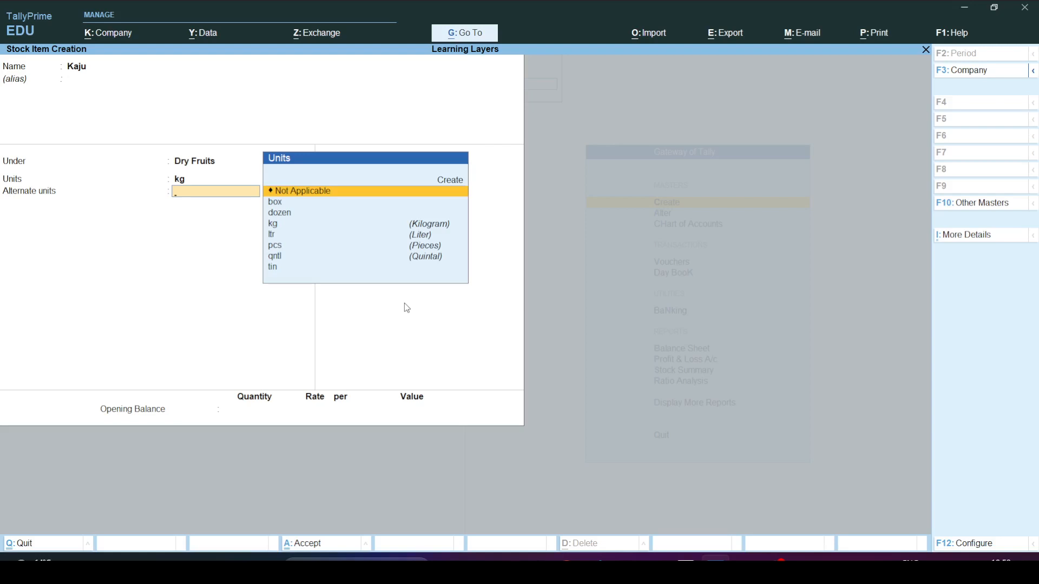
# Step: Choose kg as Kaju's alternate unit
pyautogui.press('Down')
pyautogui.press('Down')
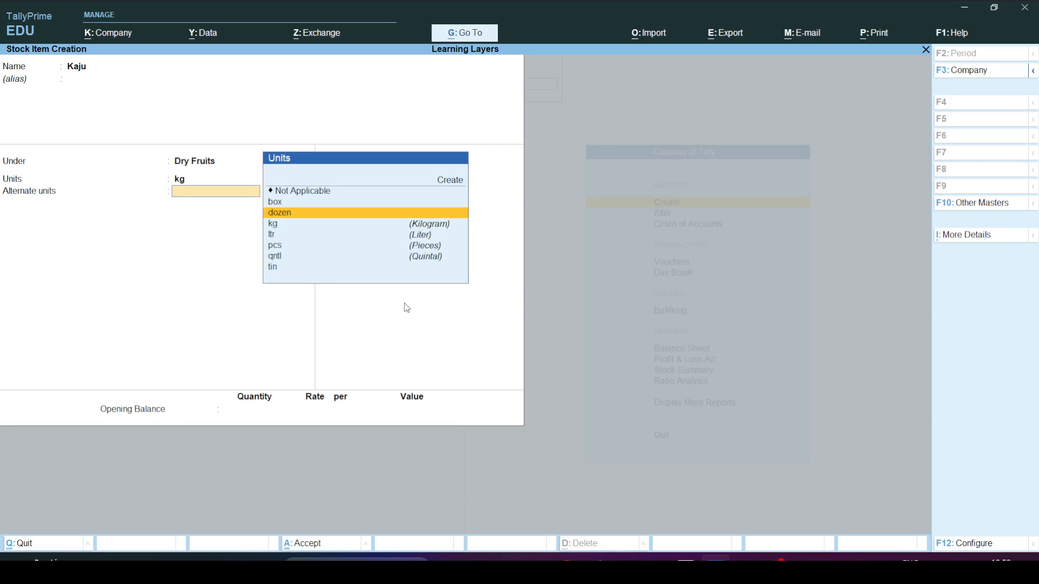
pyautogui.press('Down')
pyautogui.press('Down')
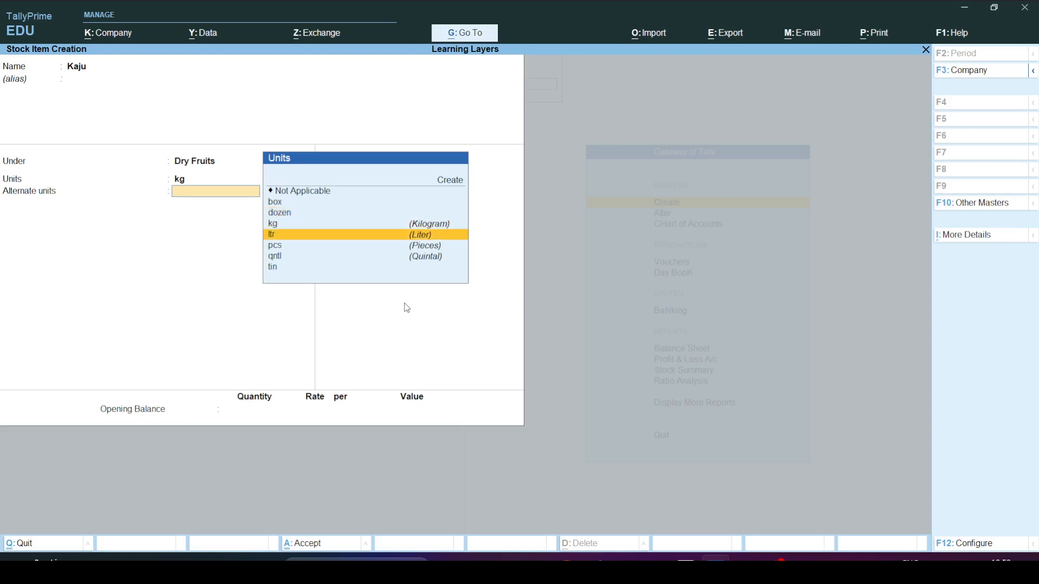
pyautogui.press('Up')
pyautogui.press('Up')
pyautogui.press('Down')
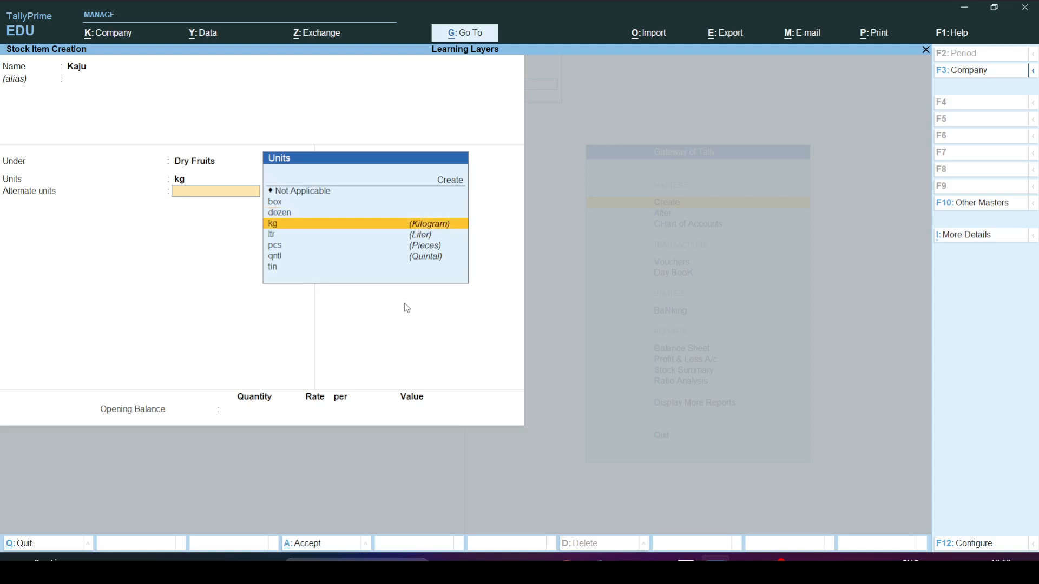
pyautogui.press('Return')
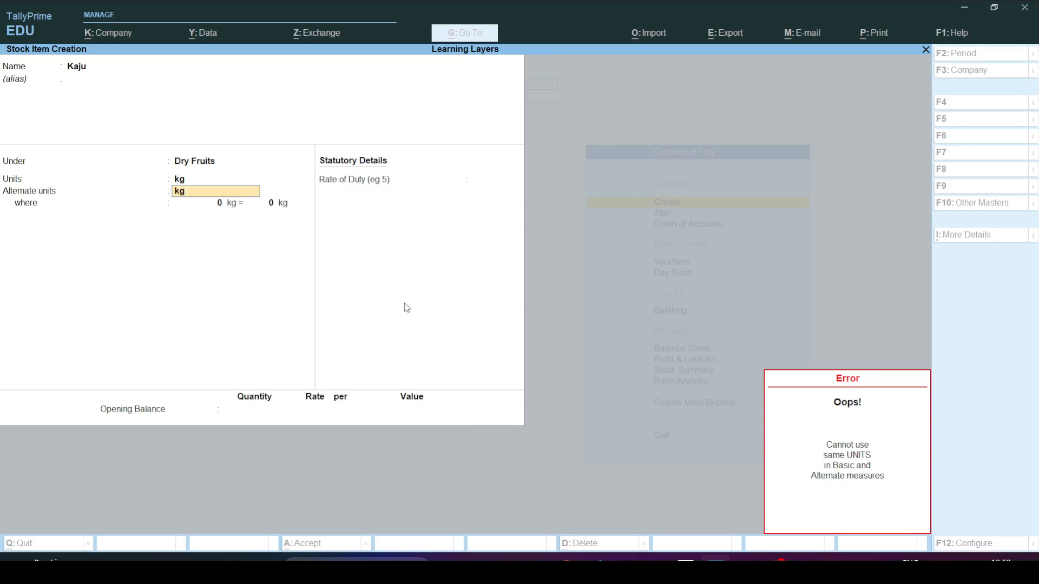
pyautogui.press('Escape')
# Step: Create a simple unit with the symbol gram, without a formal name, and use it as Kaju's main unit
pyautogui.press('BackSpace')
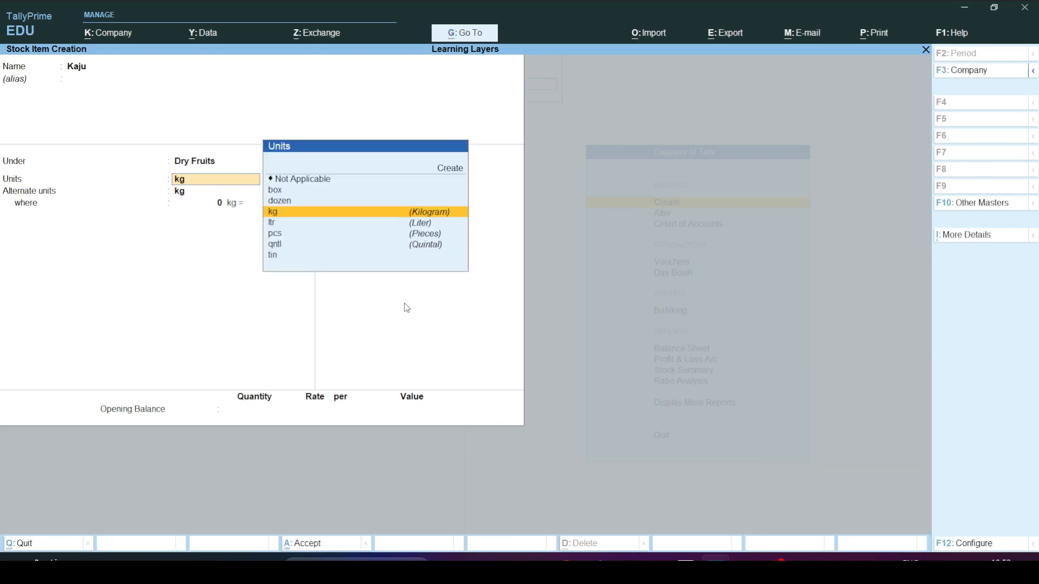
pyautogui.write('gr')
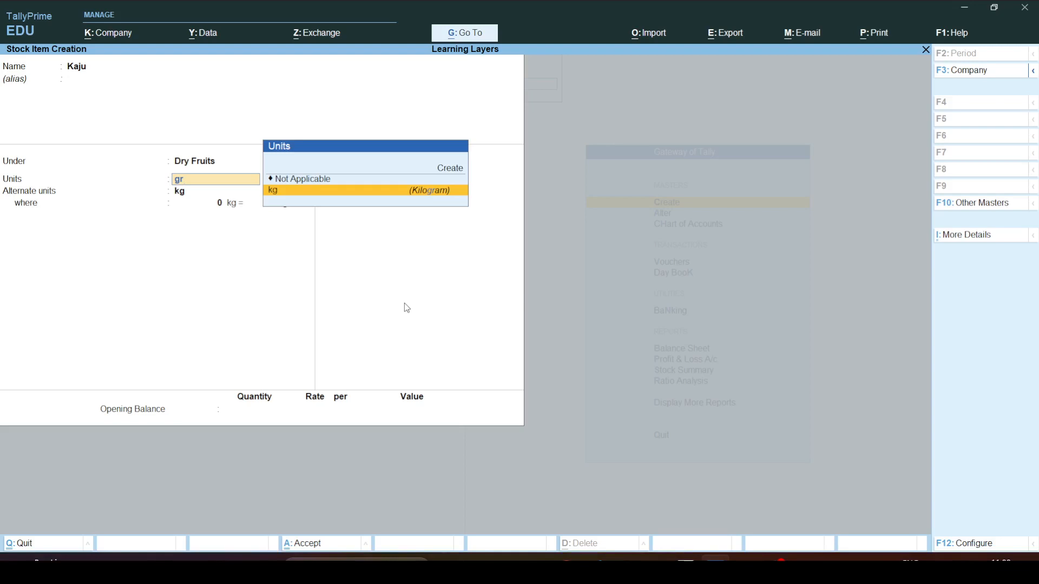
pyautogui.press('BackSpace')
pyautogui.press('BackSpace')
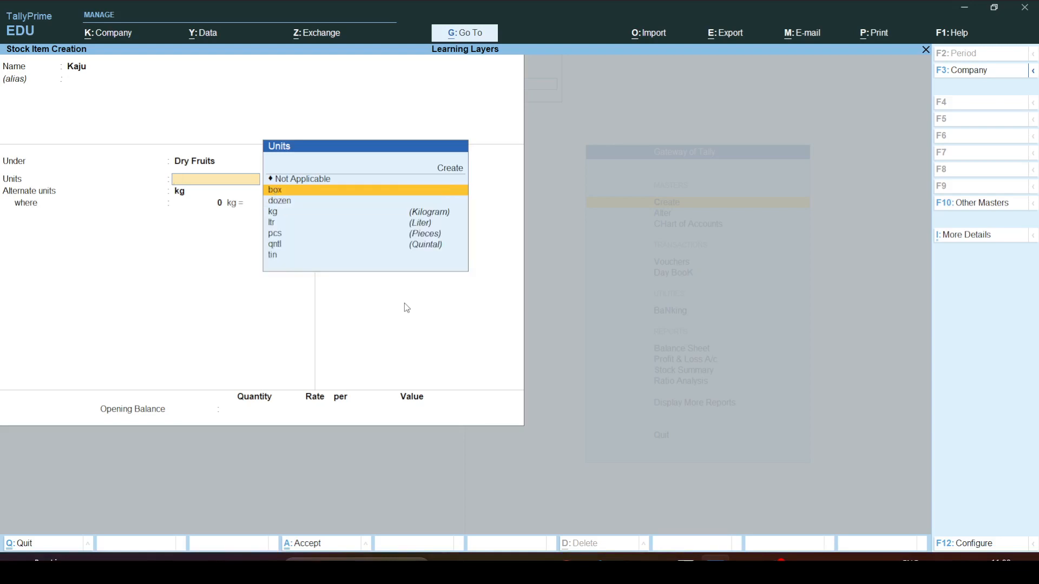
pyautogui.hotkey('alt', 'c')
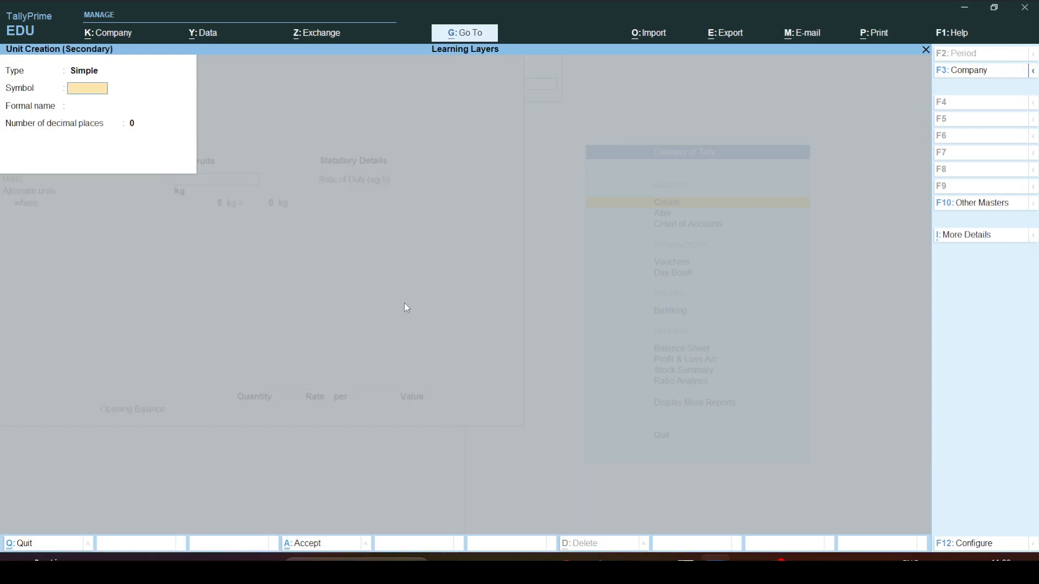
pyautogui.write('gram')
pyautogui.press('Return')
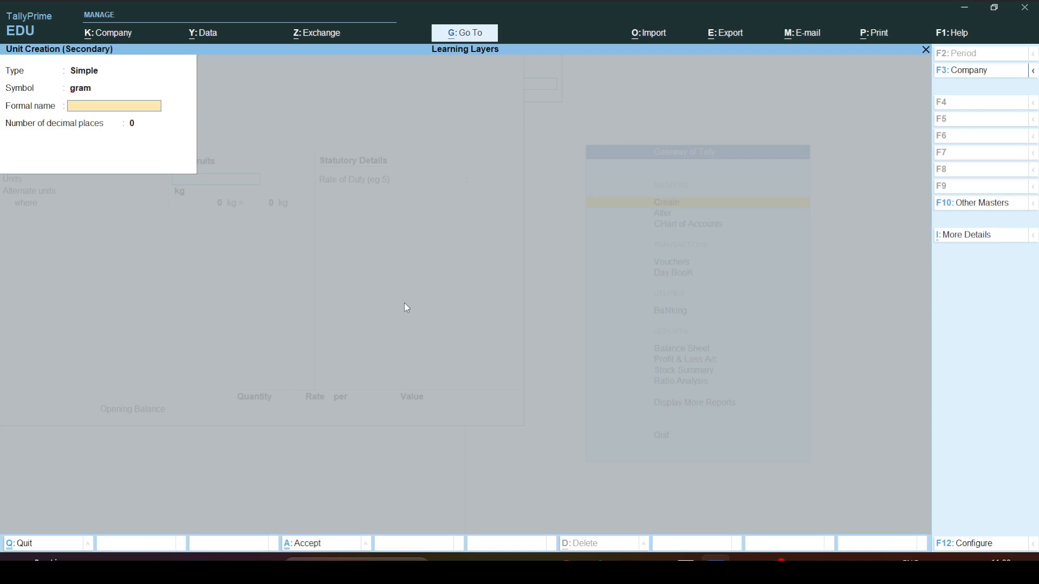
pyautogui.press('Return')
pyautogui.press('Return')
pyautogui.press('Return')
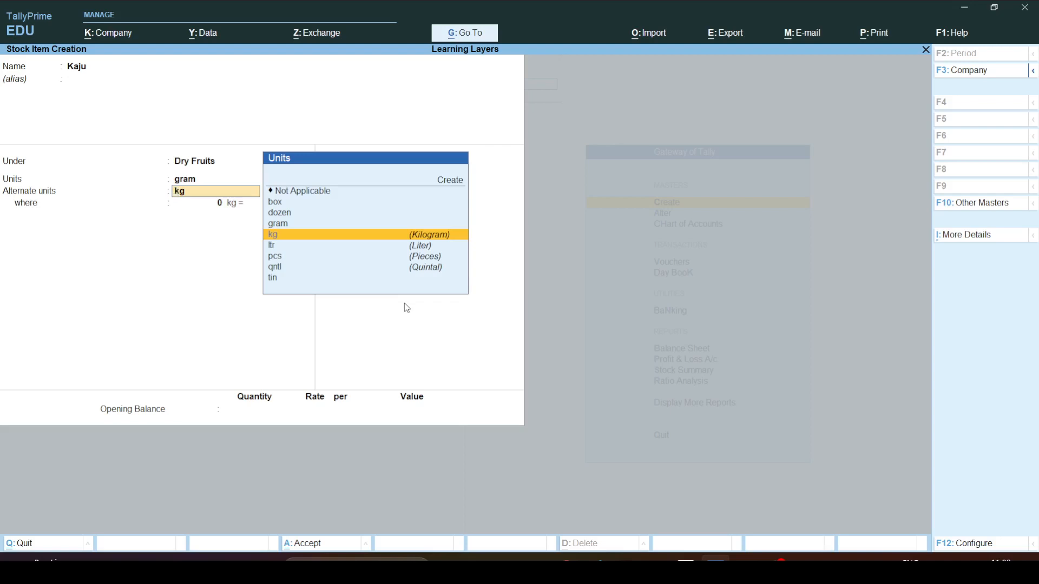
# Step: Set Kaju's conversion to 1 kg = 1000 gram and save the stock item without an opening balance
pyautogui.press('Return')
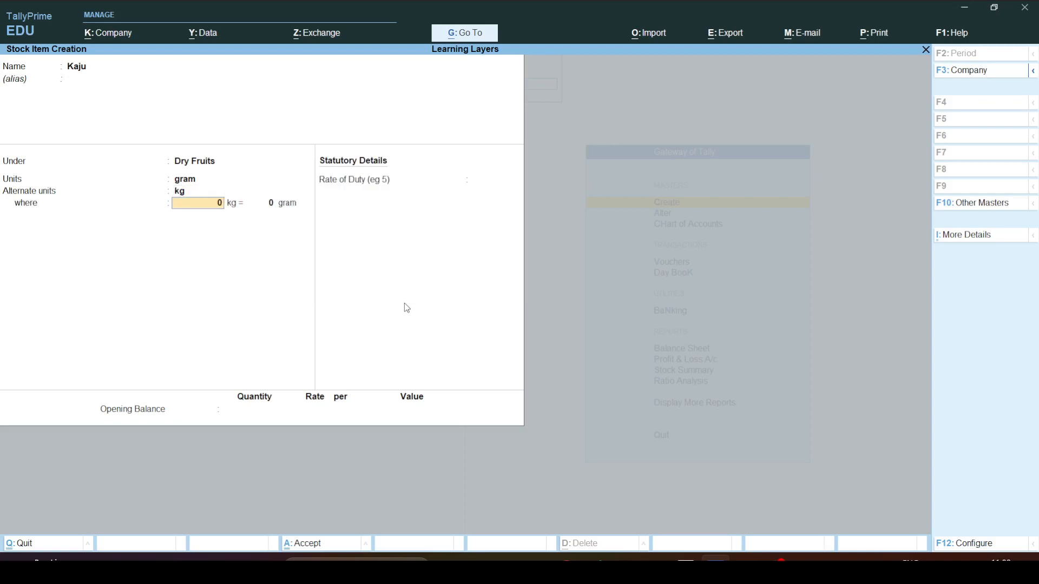
pyautogui.write('1')
pyautogui.press('Return')
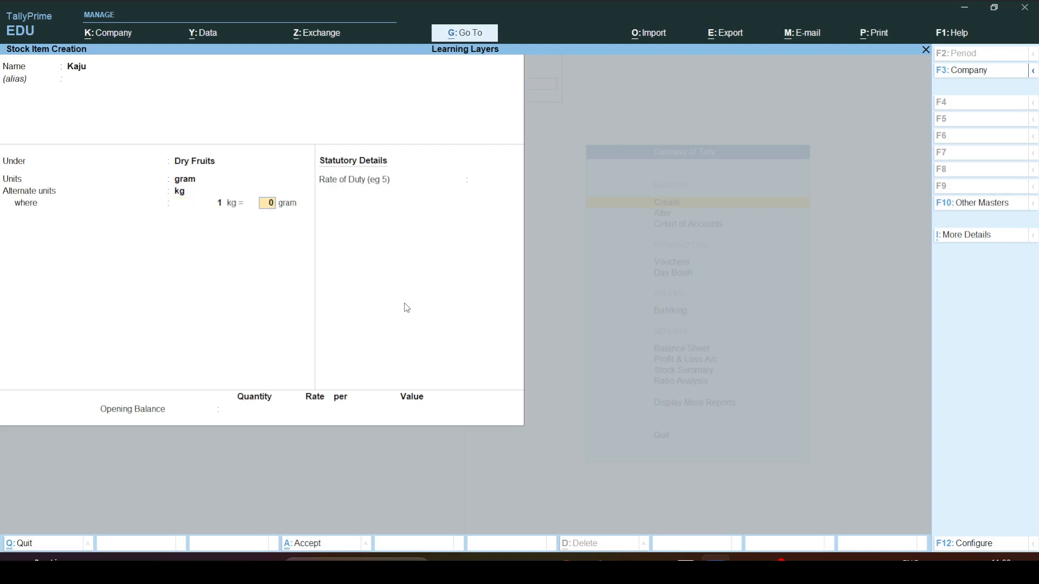
pyautogui.write('1000')
pyautogui.press('Return')
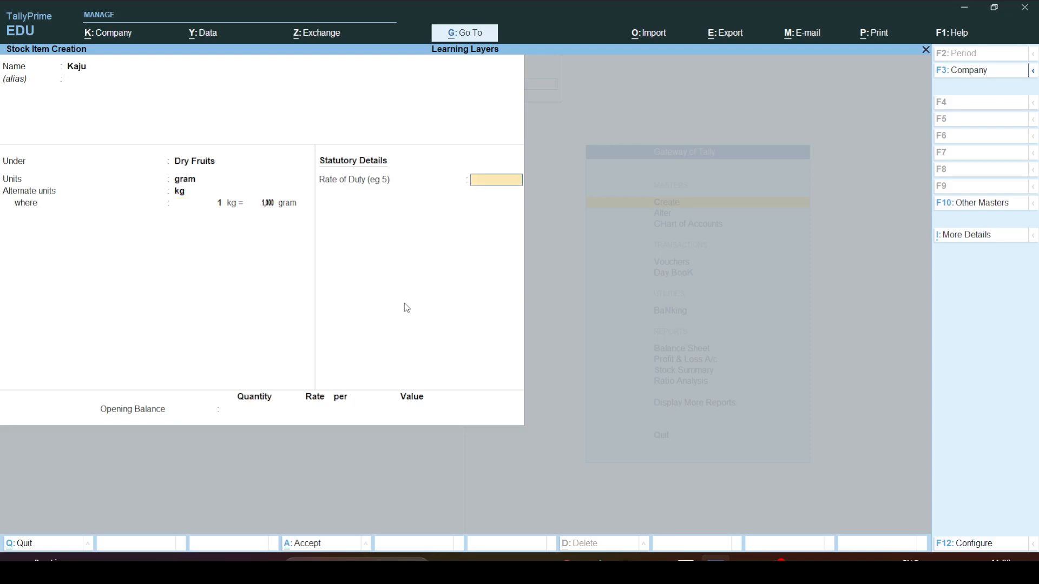
pyautogui.press('Return')
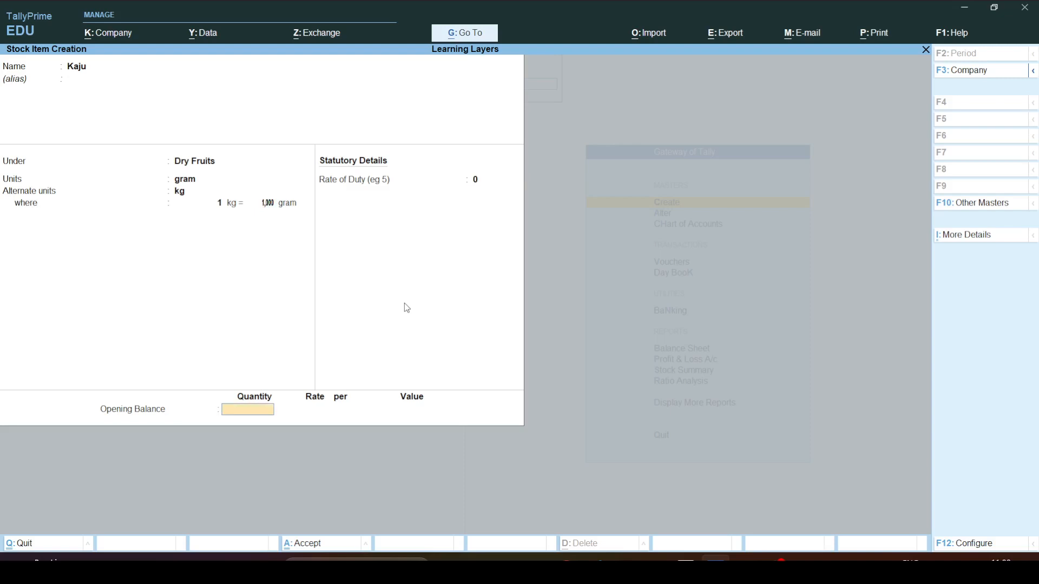
pyautogui.press('Return')
pyautogui.press('Return')
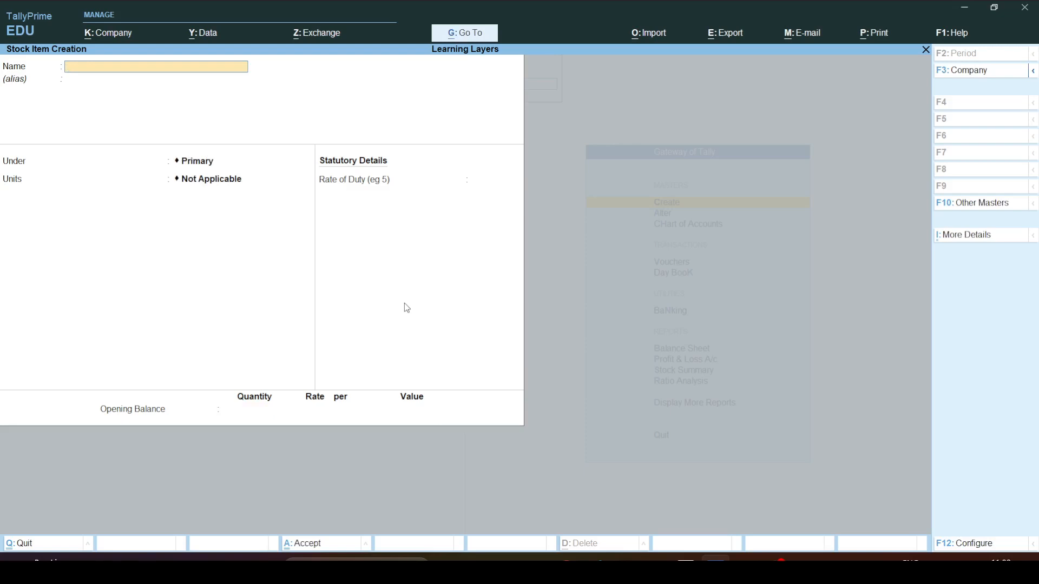
# Step: Leave stock item creation and open the master alteration list at the inventory masters
pyautogui.press('Escape')
pyautogui.press('Return')
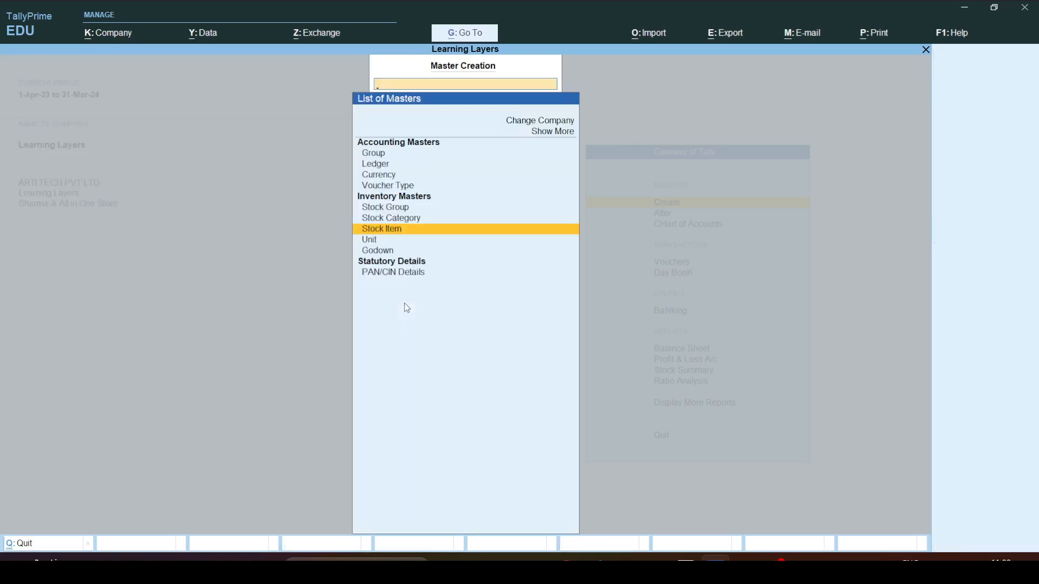
pyautogui.press('Escape')
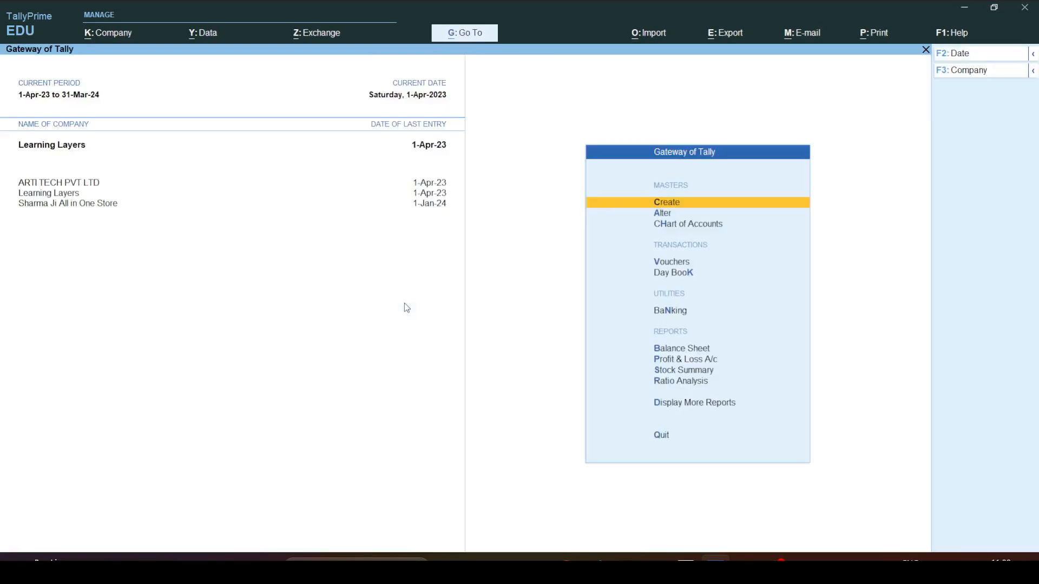
pyautogui.press('Down')
pyautogui.press('Return')
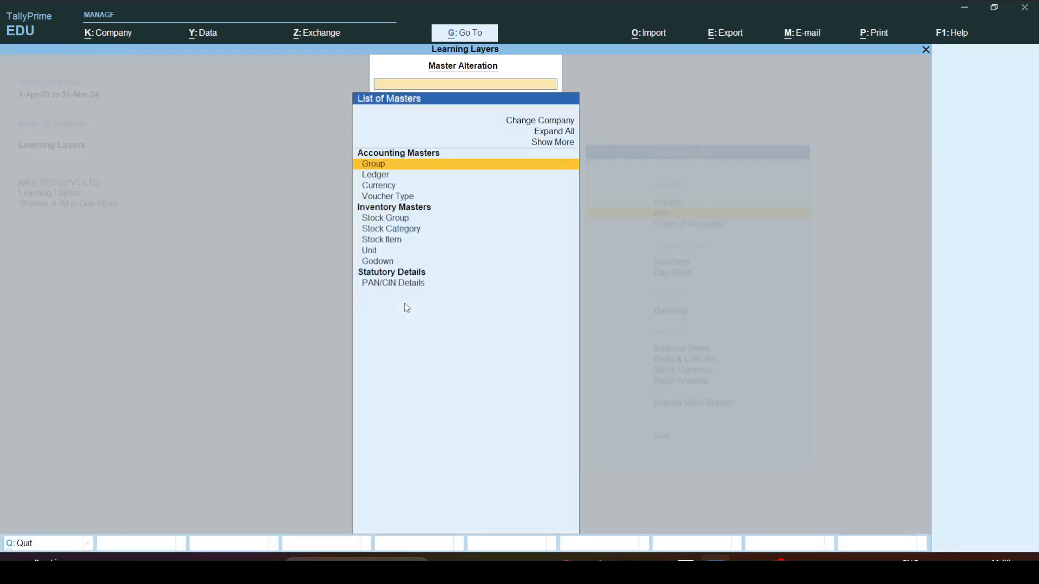
pyautogui.press('Down')
pyautogui.press('Down')
pyautogui.press('Down')
pyautogui.press('Down')
pyautogui.press('Down')
pyautogui.press('Down')
pyautogui.press('Down')
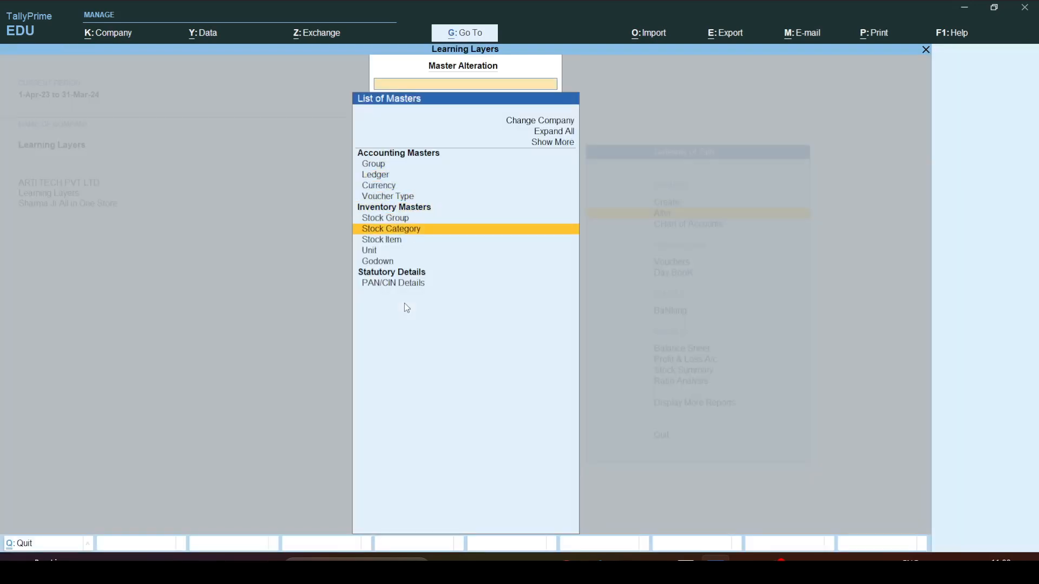
# Step: Alter the kg unit to use 3 decimal places, save it, and return to the Gateway of Tally
pyautogui.press('Return')
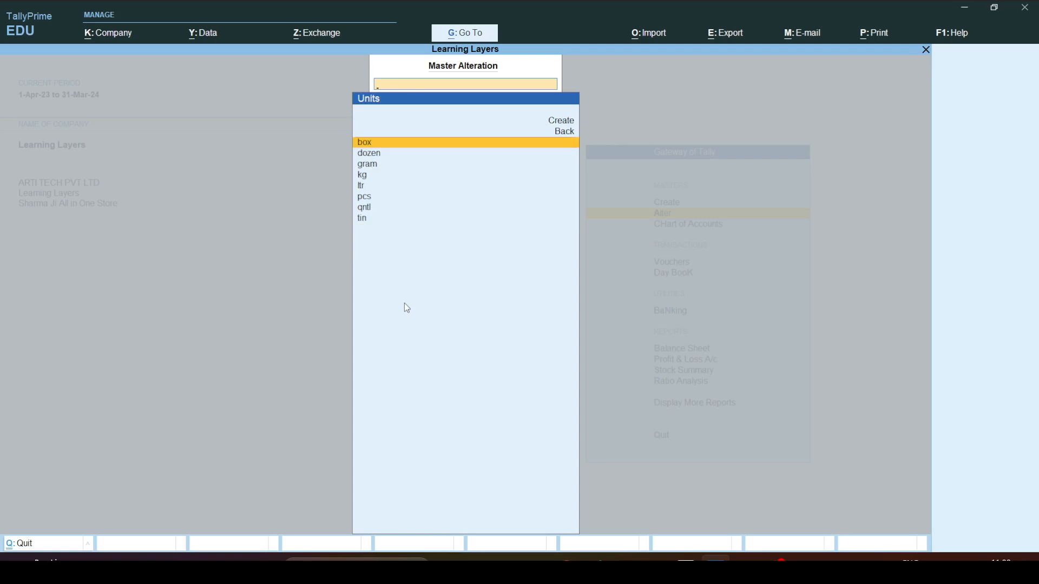
pyautogui.press('Down')
pyautogui.press('Down')
pyautogui.press('Down')
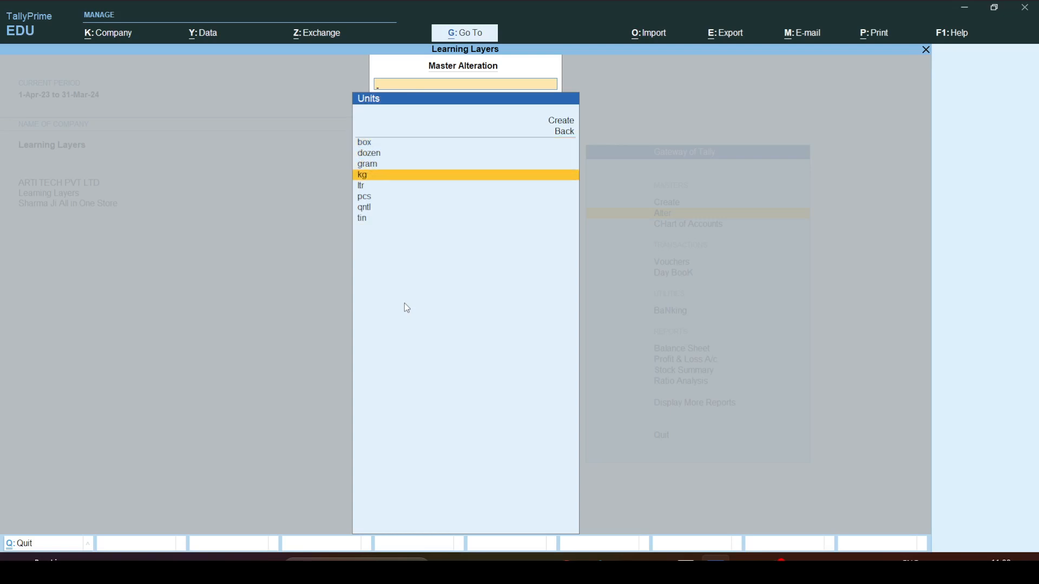
pyautogui.press('Return')
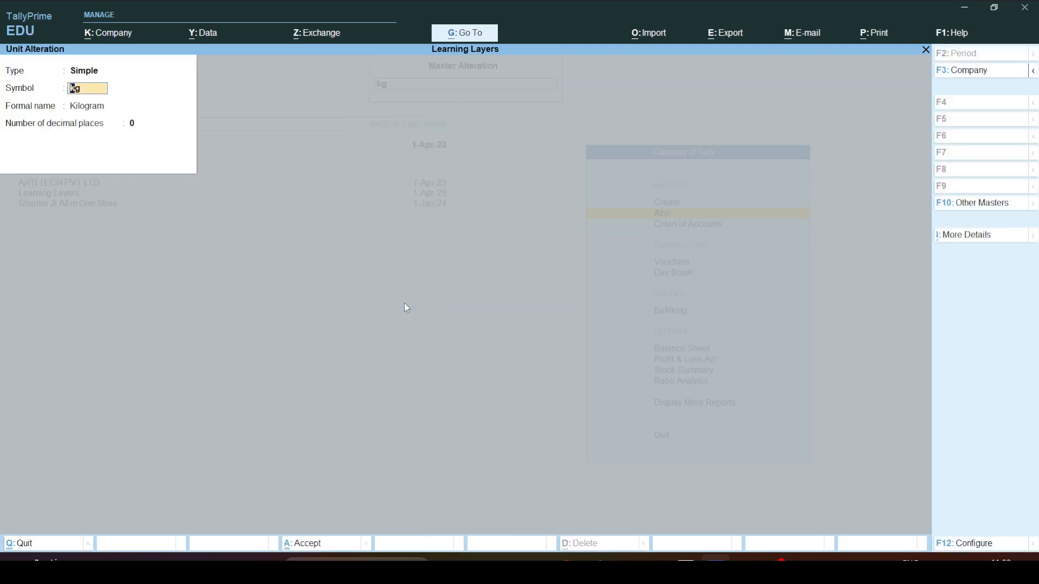
pyautogui.press('Return')
pyautogui.press('Return')
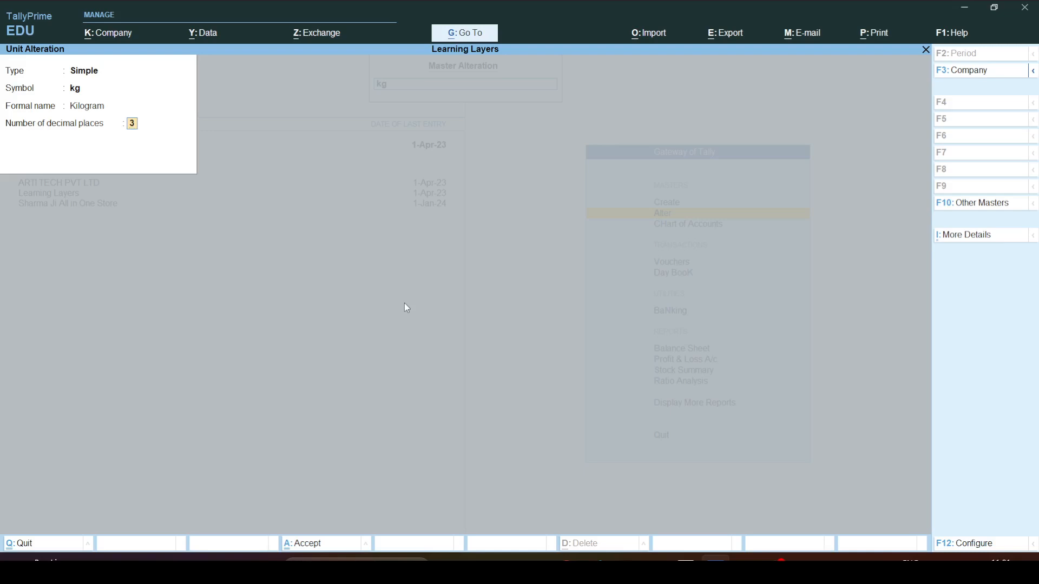
pyautogui.press('Return')
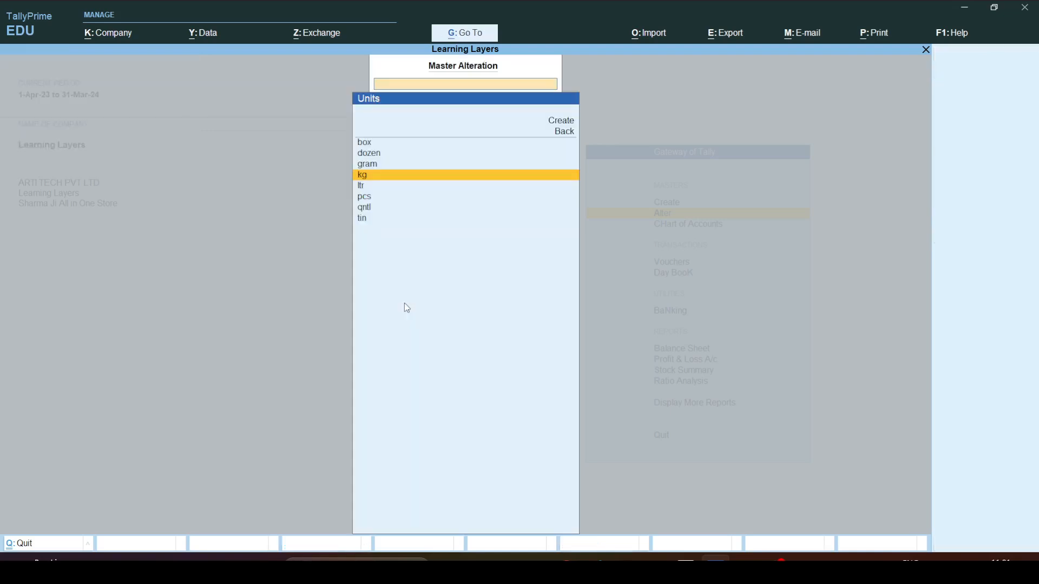
pyautogui.press('Escape')
pyautogui.press('Escape')
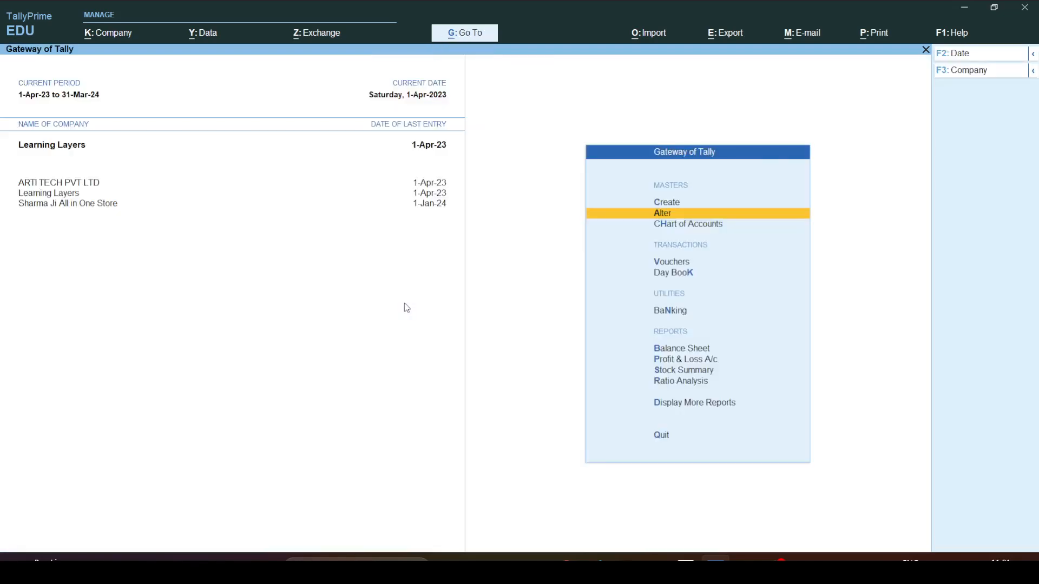
# Step: Check the kaju exercise in the Word document, then return to TallyPrime and open a purchase voucher dated 1-Jul-23
pyautogui.hotkey('alt', 'Tab')
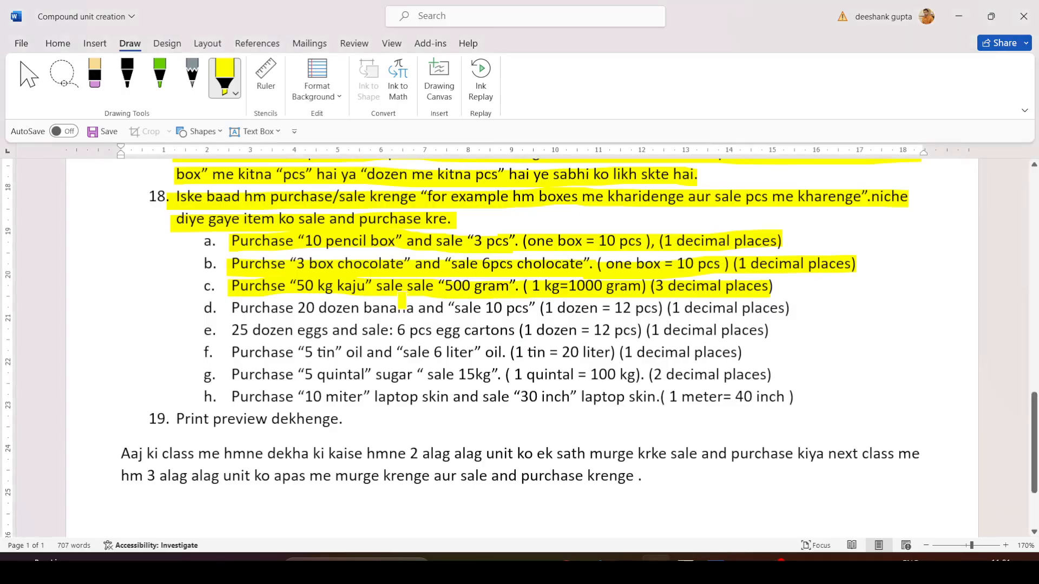
pyautogui.hotkey('alt', 'Tab')
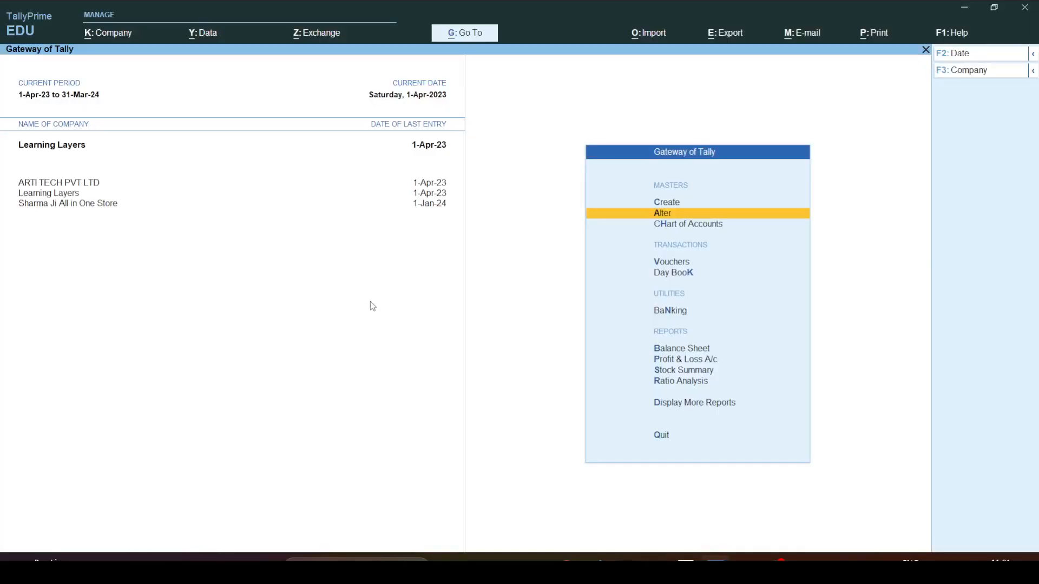
pyautogui.press('Down')
pyautogui.press('Down')
pyautogui.press('Down')
pyautogui.press('Up')
pyautogui.press('Return')
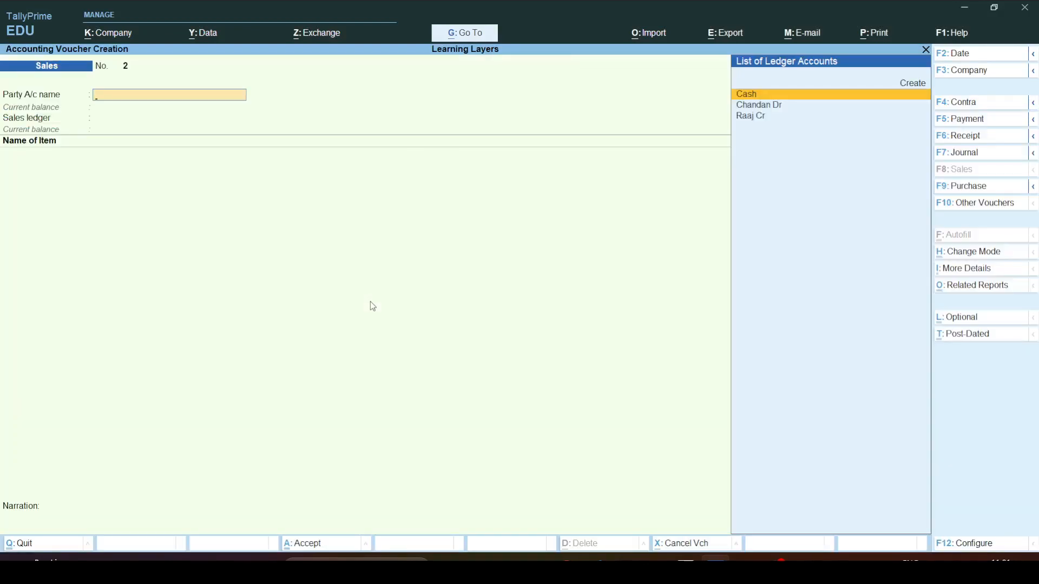
pyautogui.press('F2')
pyautogui.write('1-july')
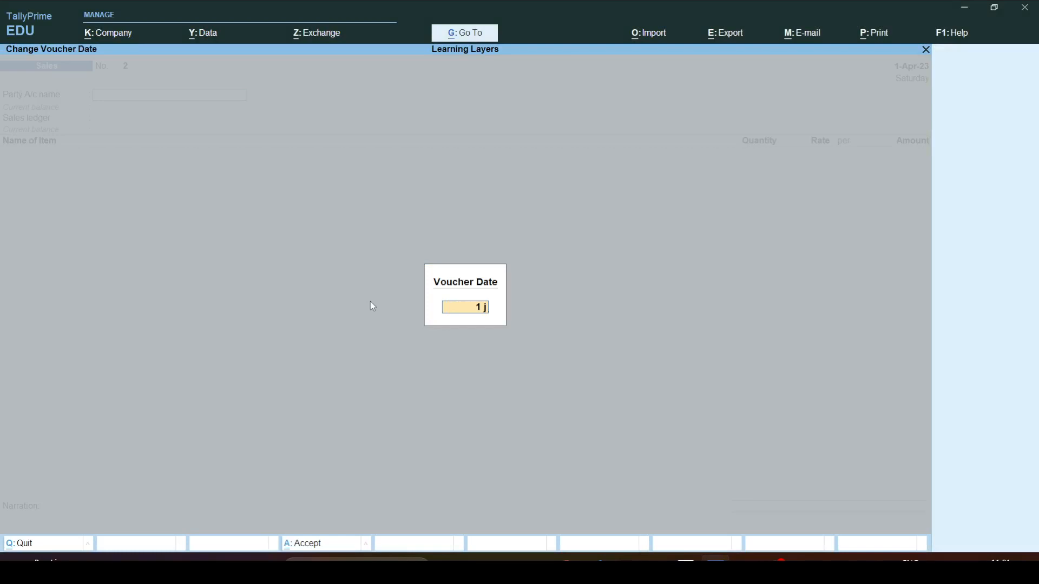
pyautogui.press('Return')
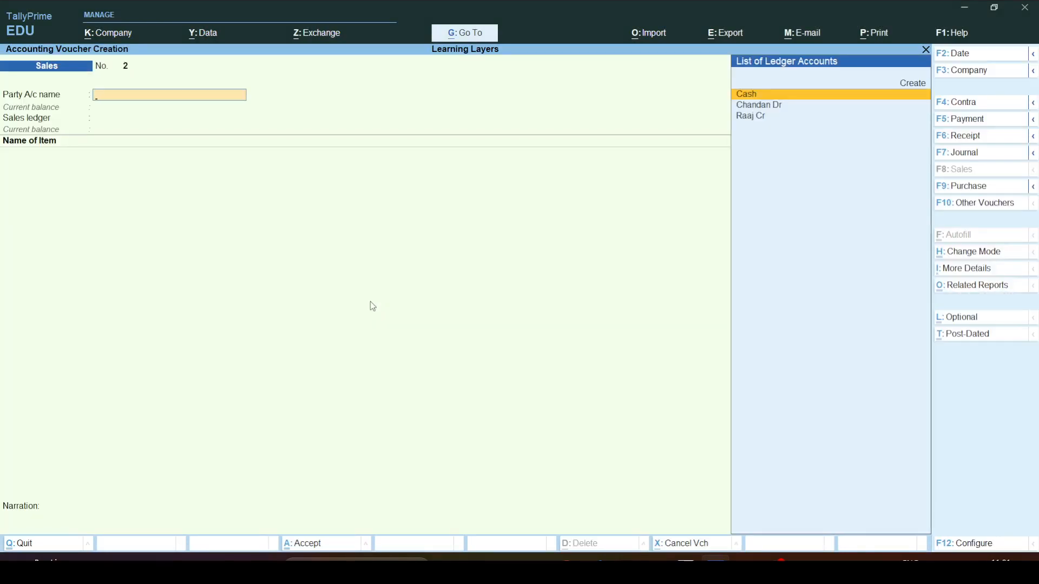
pyautogui.press('F9')
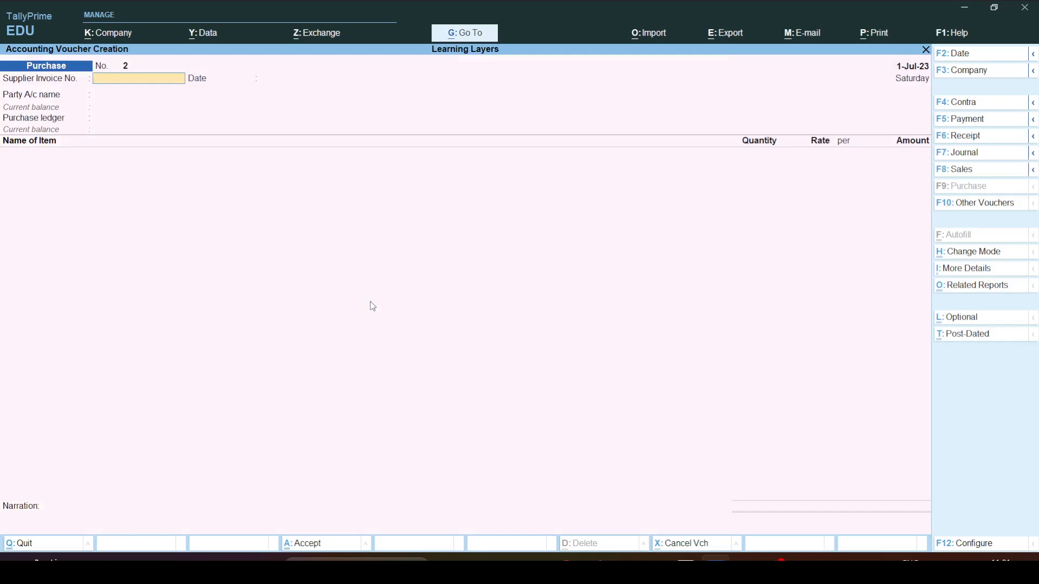
# Step: Enter supplier invoice number 96 in the purchase voucher with 1-Jul-23 as the invoice date
pyautogui.write('96')
pyautogui.press('Return')
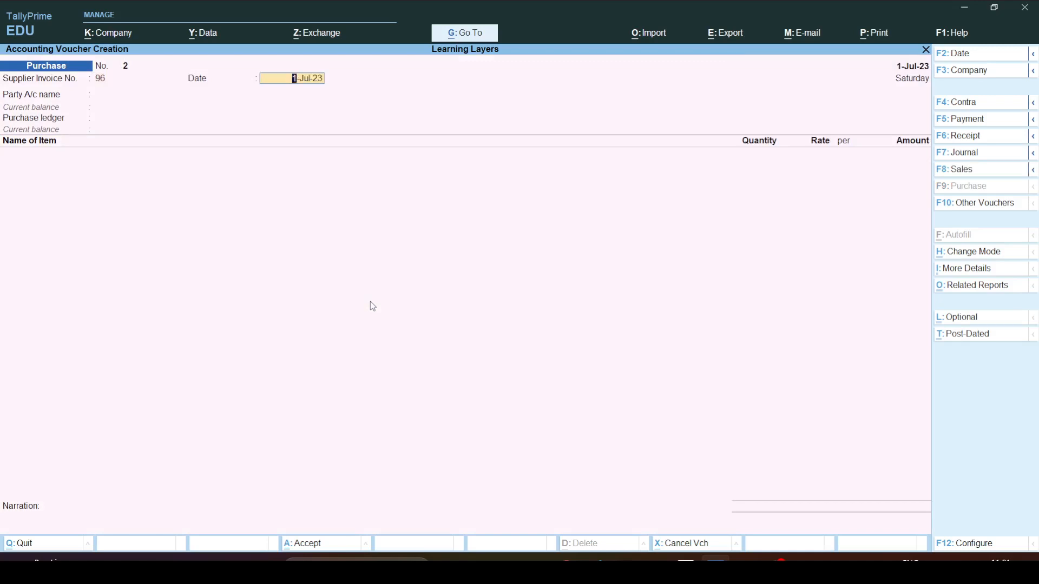
pyautogui.press('Return')
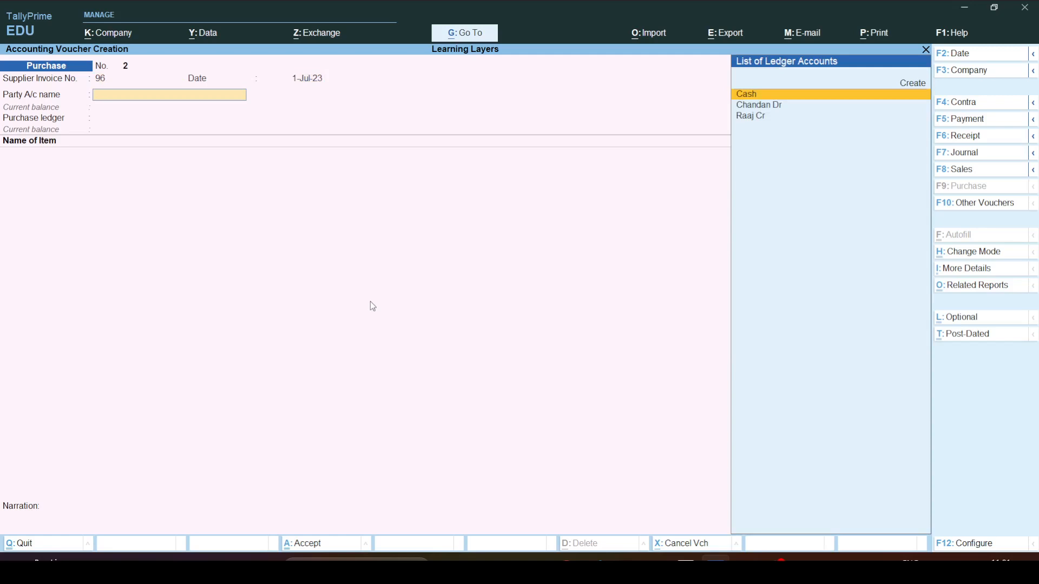
# Step: Choose the creditor as the purchase voucher's party, accept the default receipt and party details, and select the PURCHASE ledger
pyautogui.press('Down')
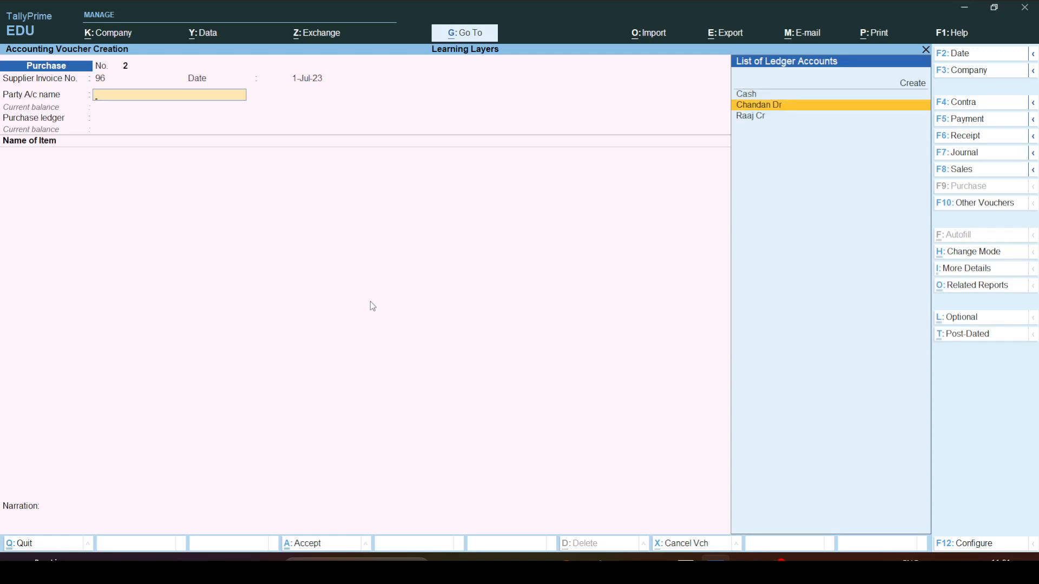
pyautogui.press('Down')
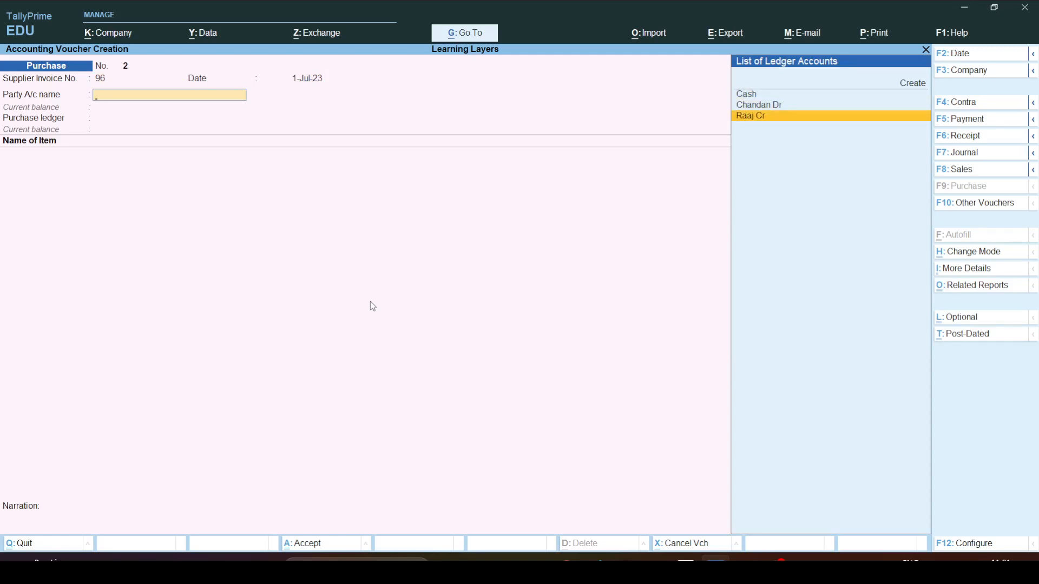
pyautogui.press('Return')
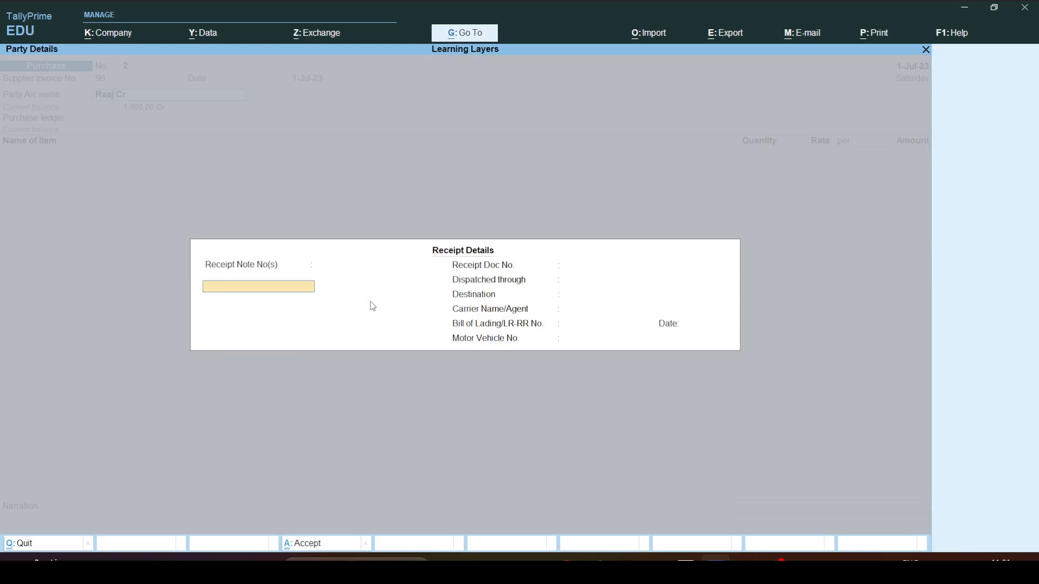
pyautogui.hotkey('ctrl', 'a')
pyautogui.hotkey('ctrl', 'a')
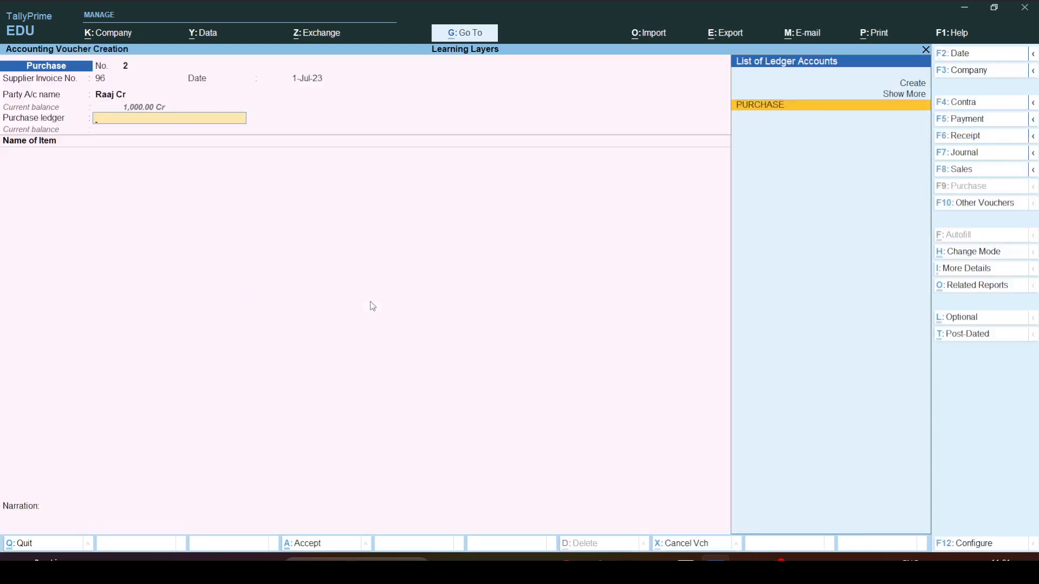
pyautogui.press('Return')
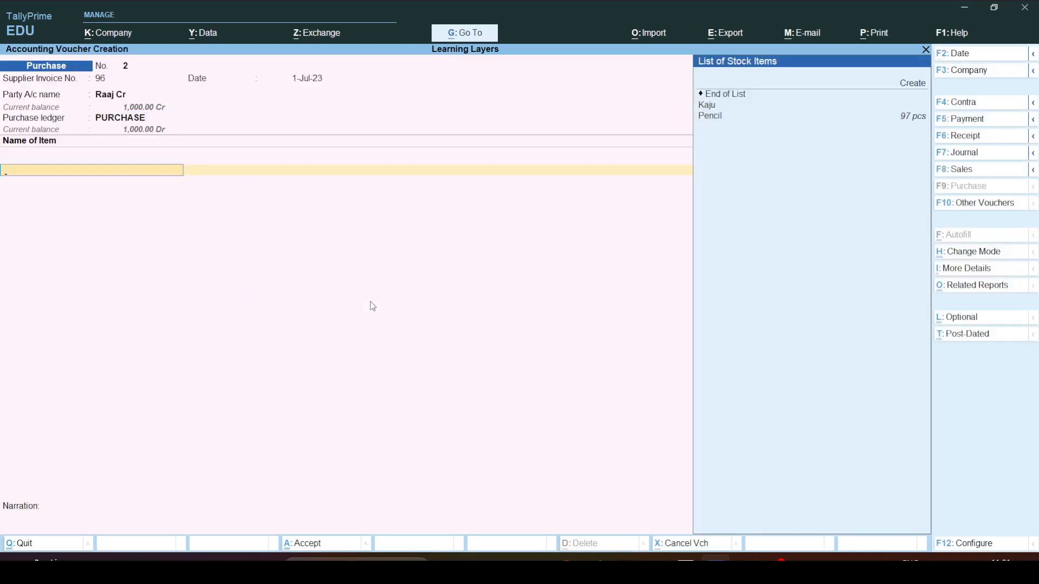
# Step: Add the stock item Kaju to the purchase voucher with a quantity of 50 kg
pyautogui.press('Down')
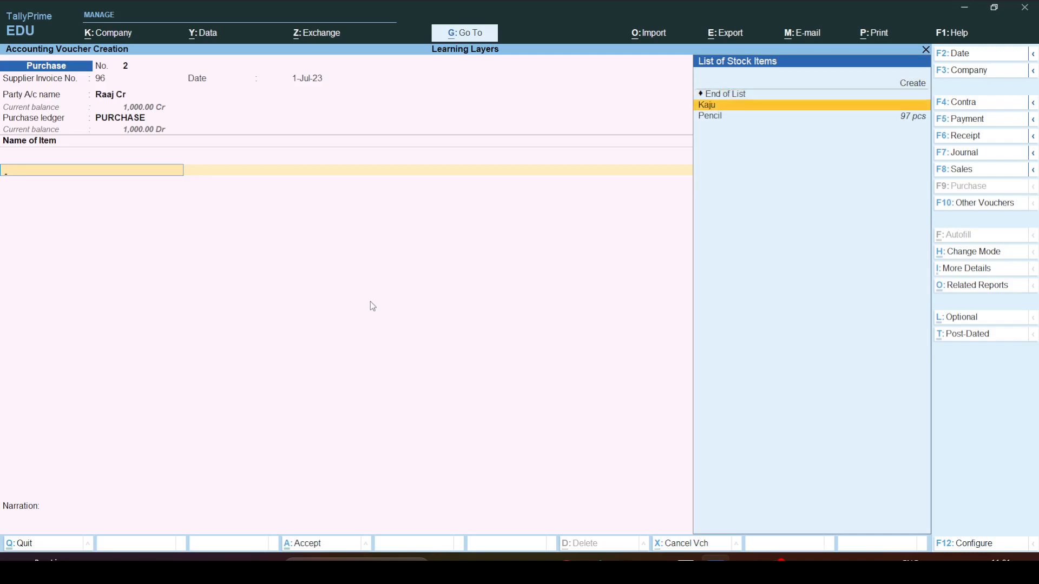
pyautogui.press('Return')
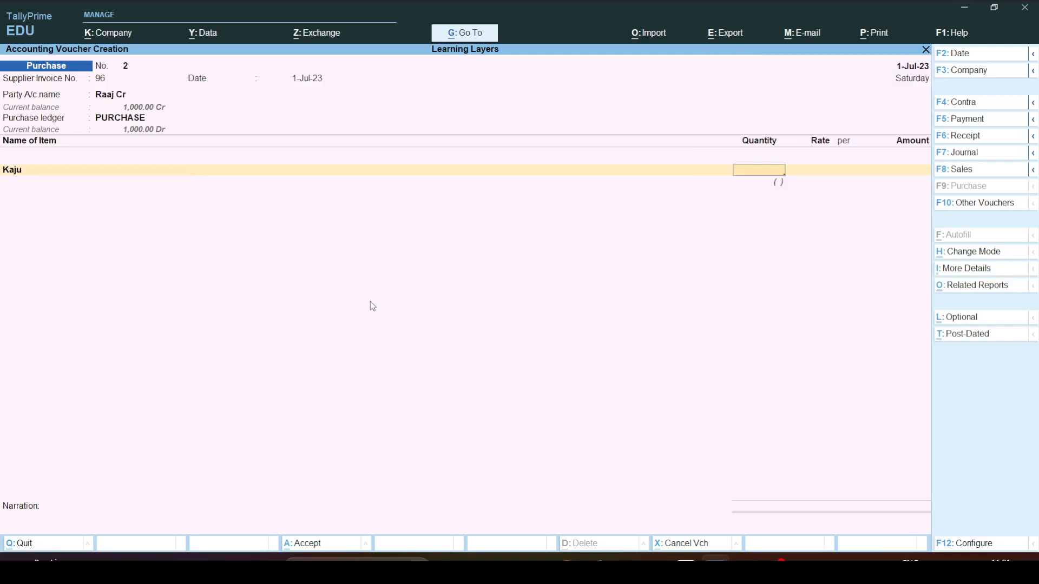
pyautogui.write('50')
pyautogui.press('Return')
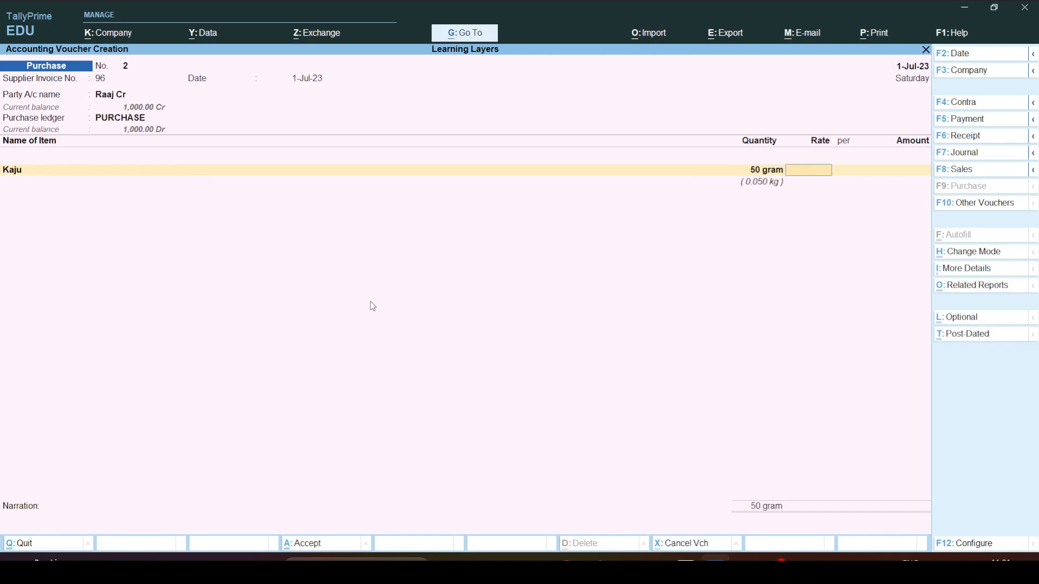
pyautogui.press('BackSpace')
pyautogui.press('BackSpace')
pyautogui.write('50')
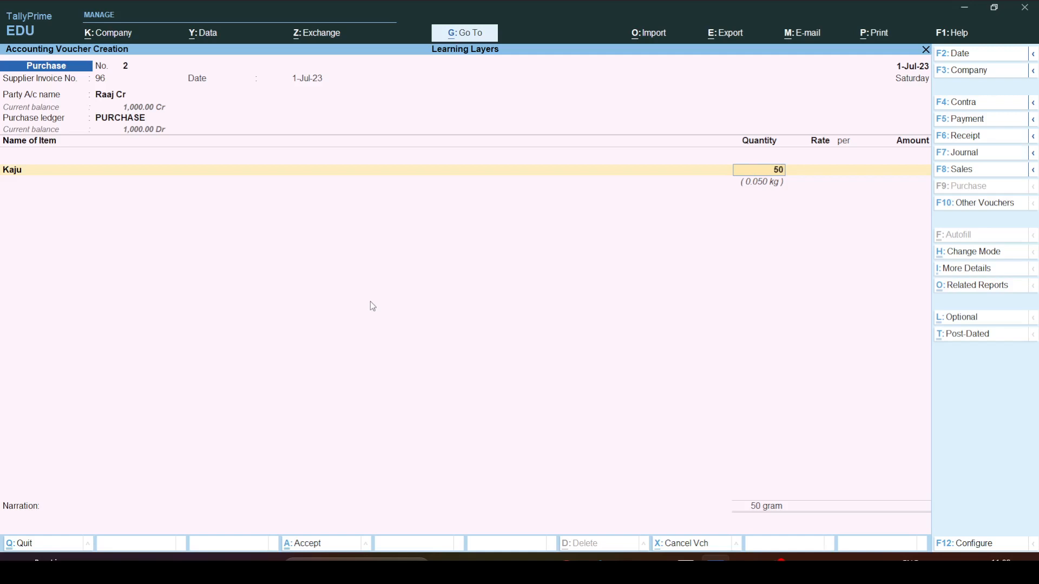
pyautogui.write('k')
pyautogui.press('Return')
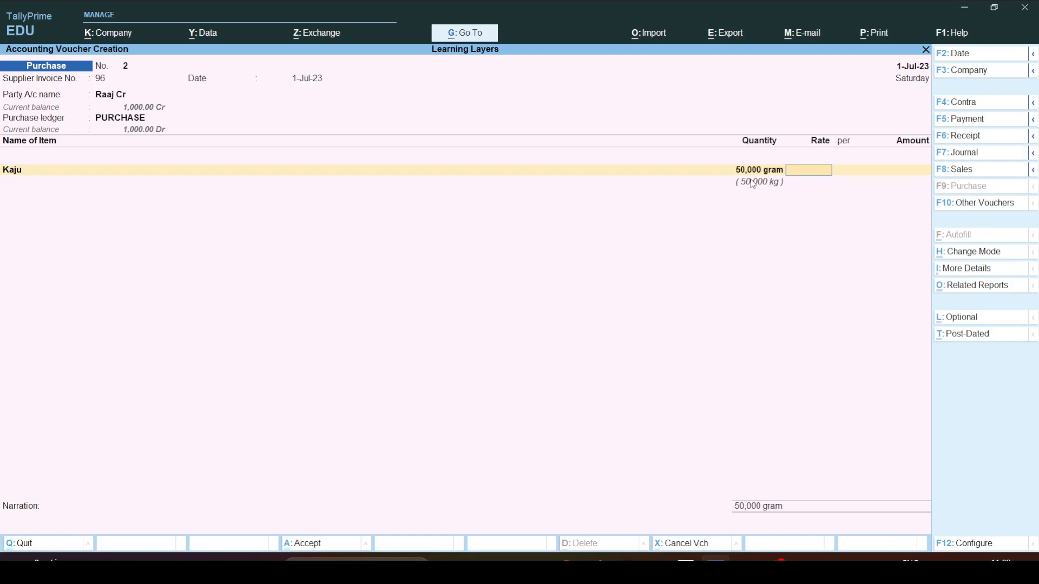
# Step: Set the Kaju purchase rate to 1,000 per kg
pyautogui.write('1000')
pyautogui.press('Return')
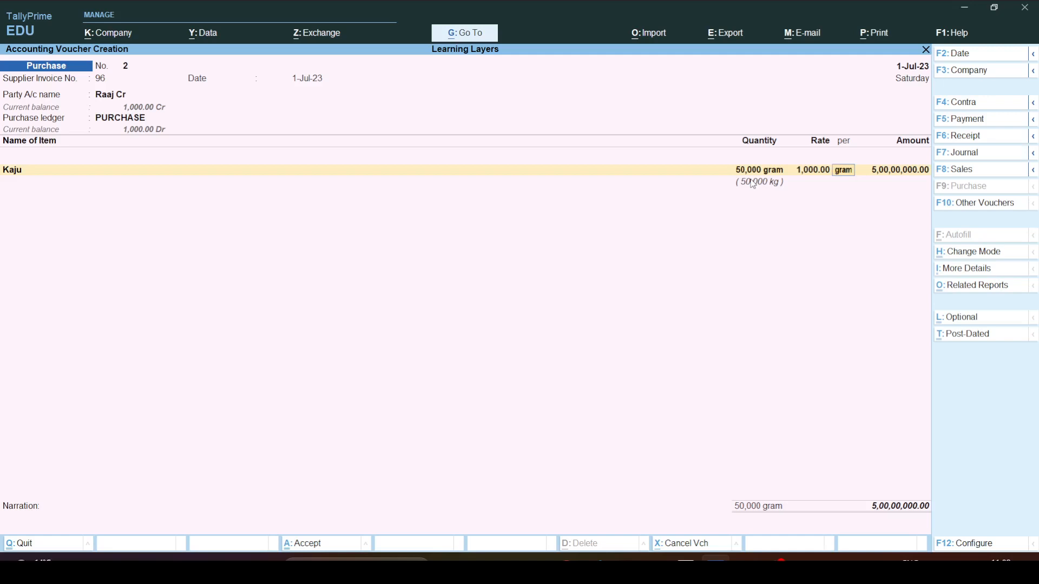
pyautogui.write('k')
pyautogui.press('Return')
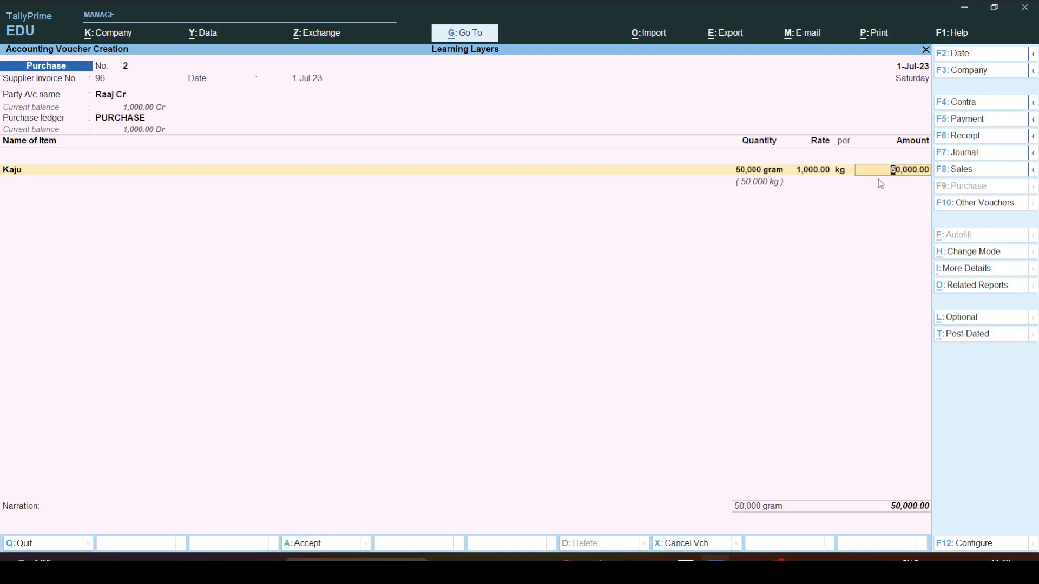
# Step: End the item list and save the purchase voucher without a narration
pyautogui.press('Return')
pyautogui.press('Return')
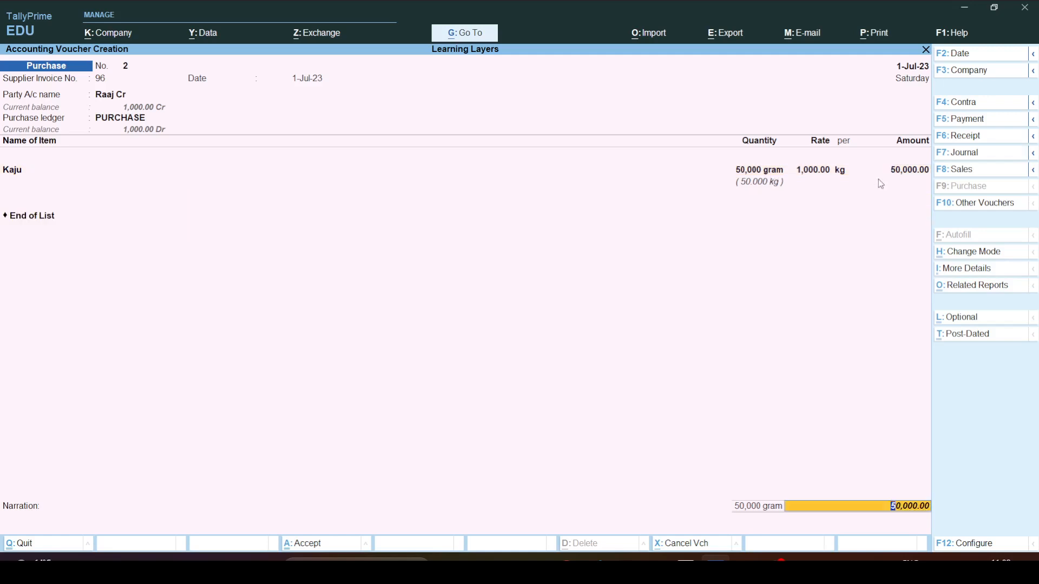
pyautogui.press('Return')
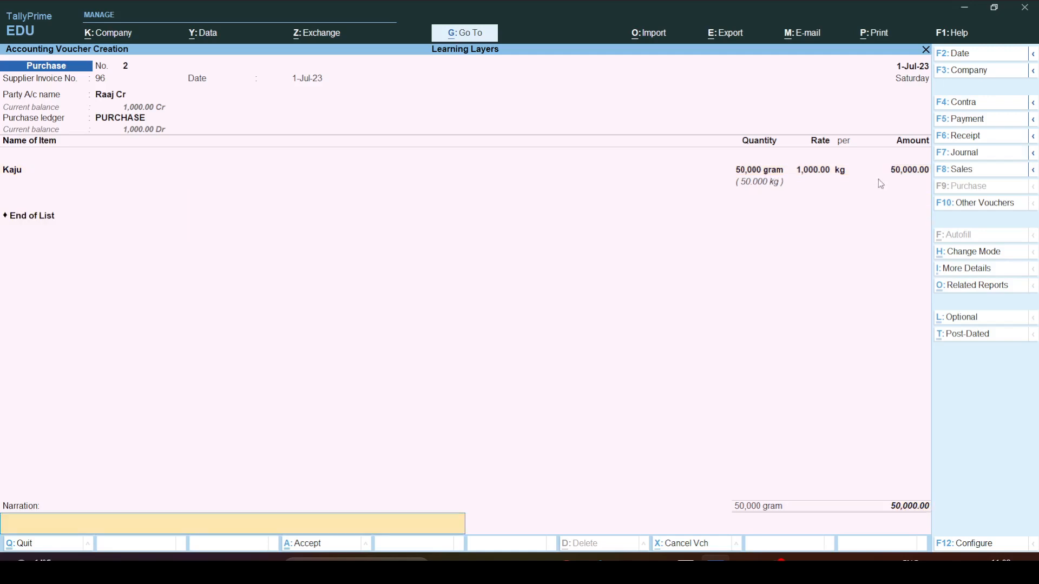
pyautogui.press('Return')
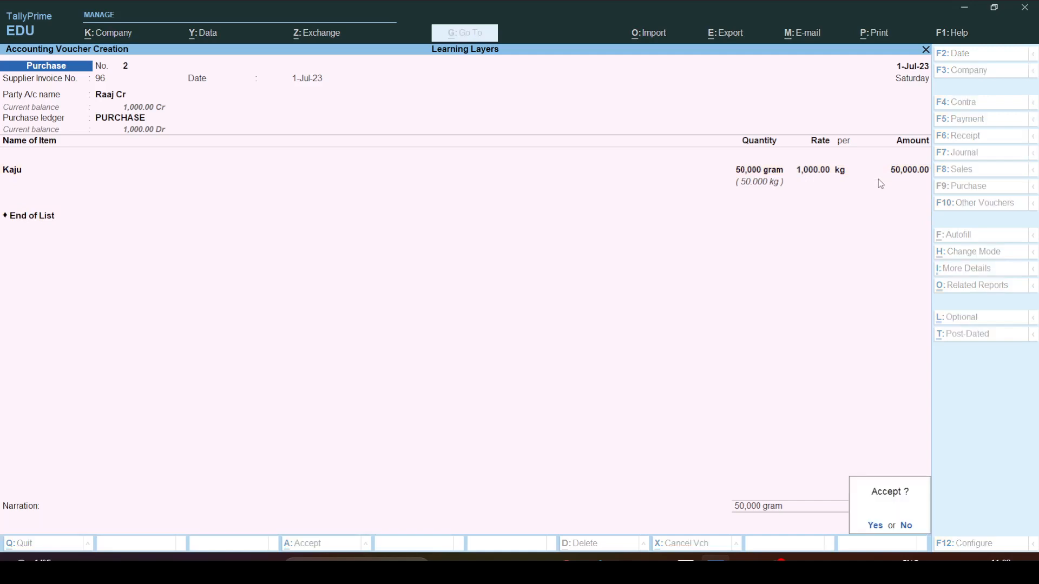
pyautogui.press('Return')
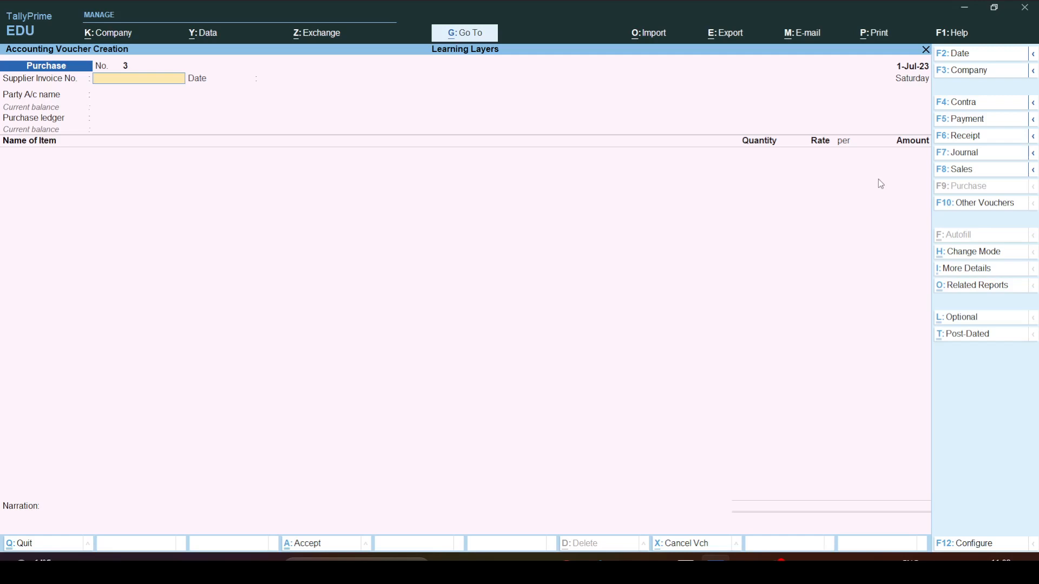
# Step: Start a sales voucher and set its date to 2 July
pyautogui.press('F8')
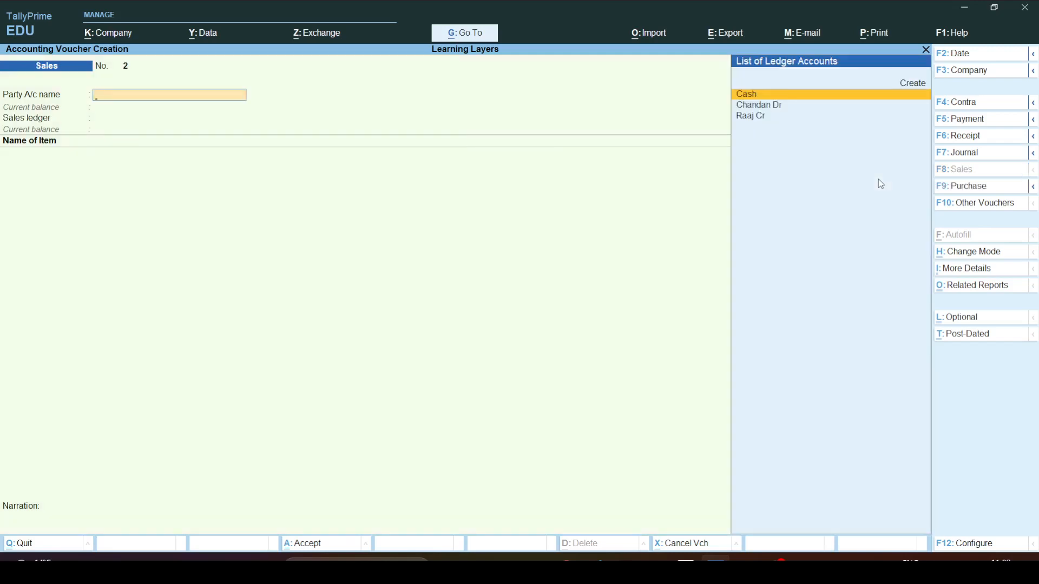
pyautogui.press('F2')
pyautogui.write('2')
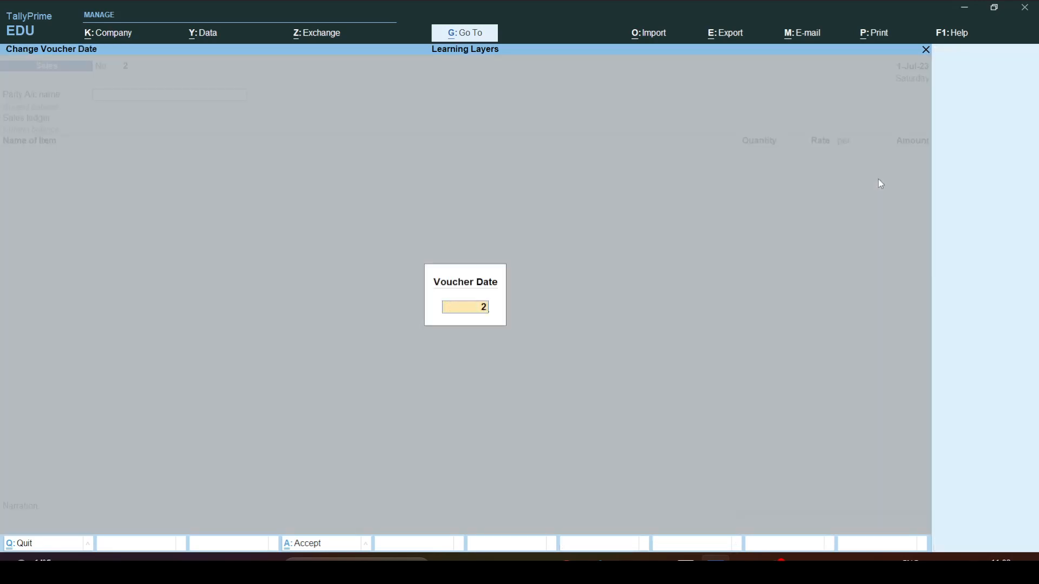
pyautogui.write(' july')
pyautogui.press('Return')
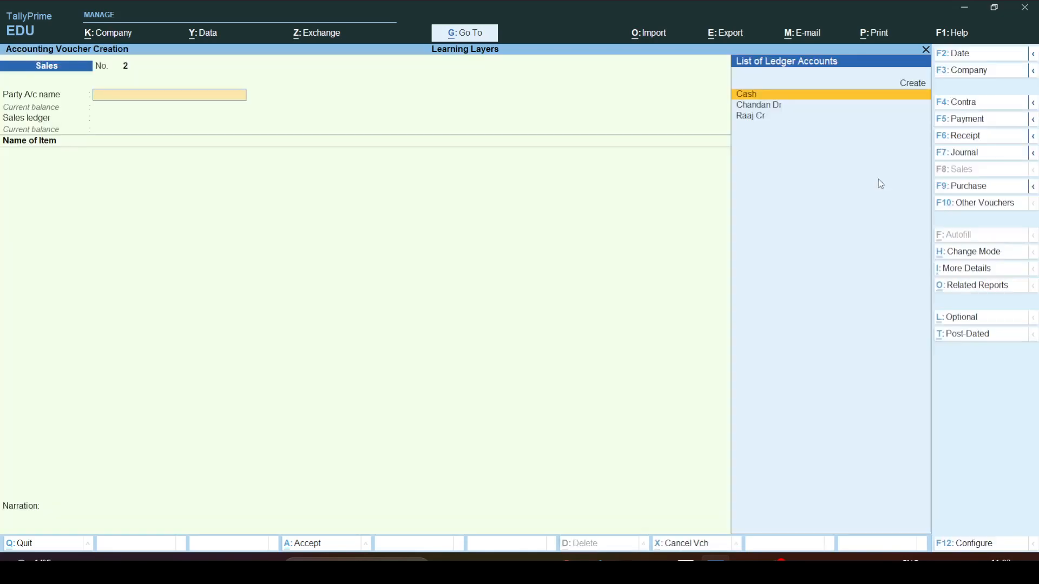
# Step: Select the debtor's ledger as the party, accept its dispatch and party details, and choose the Sale ledger
pyautogui.press('Down')
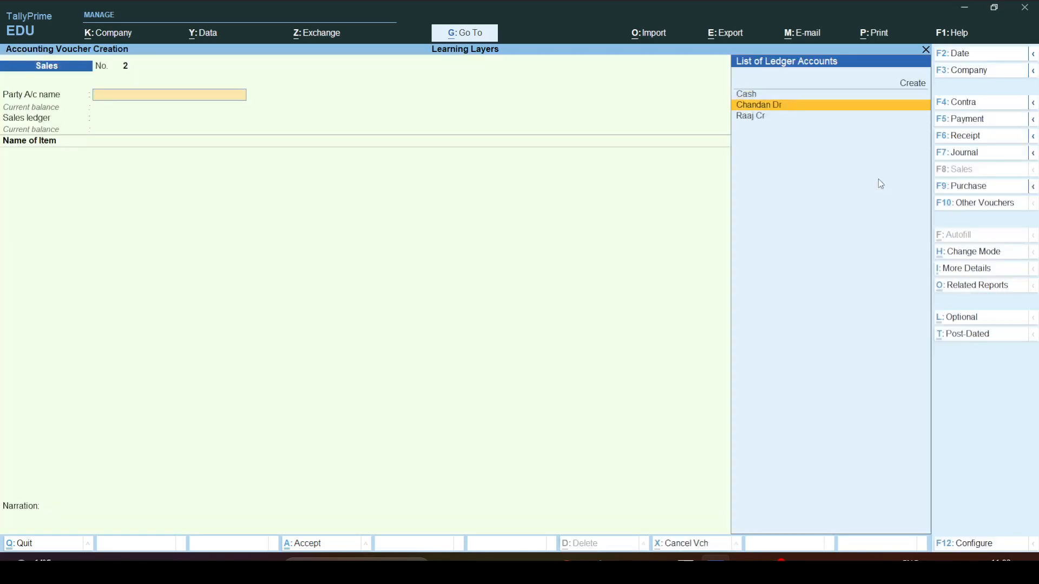
pyautogui.press('Return')
pyautogui.hotkey('ctrl', 'a')
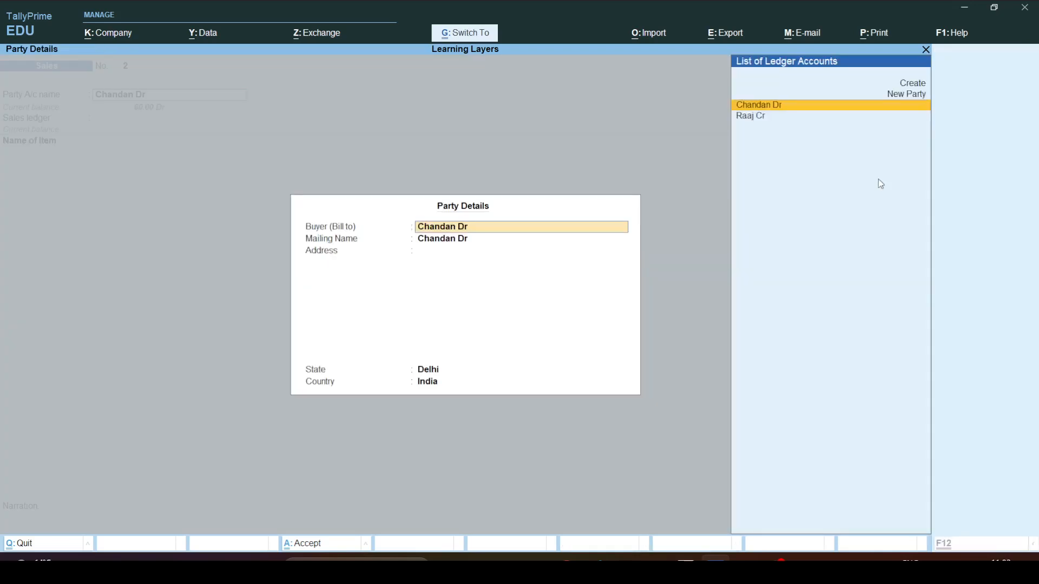
pyautogui.hotkey('ctrl', 'a')
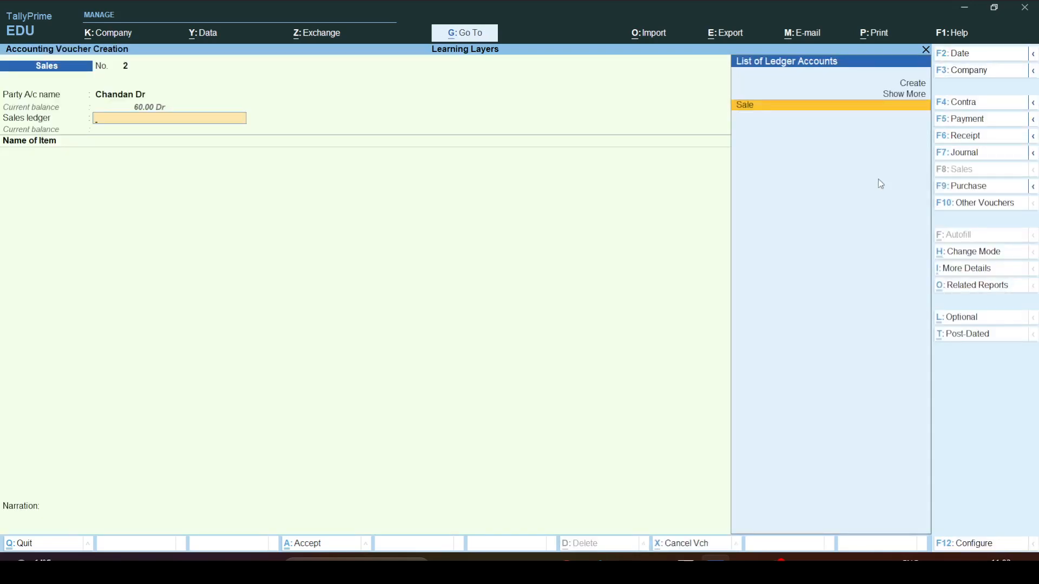
pyautogui.press('Return')
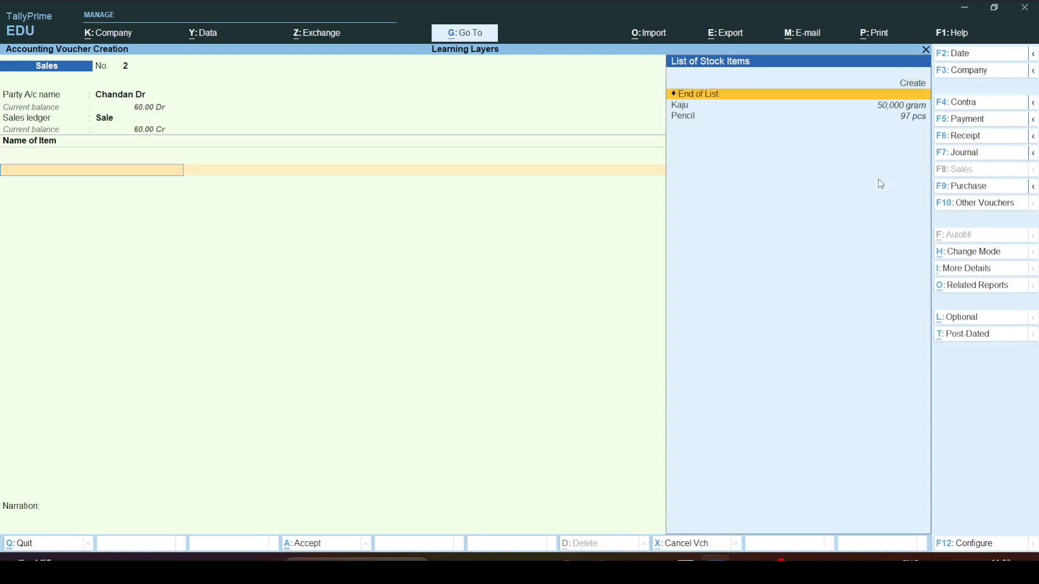
# Step: Add the stock item Kaju to the sales voucher with a quantity of 500 gram, as given in the Word exercise list
pyautogui.press('Down')
pyautogui.press('Return')
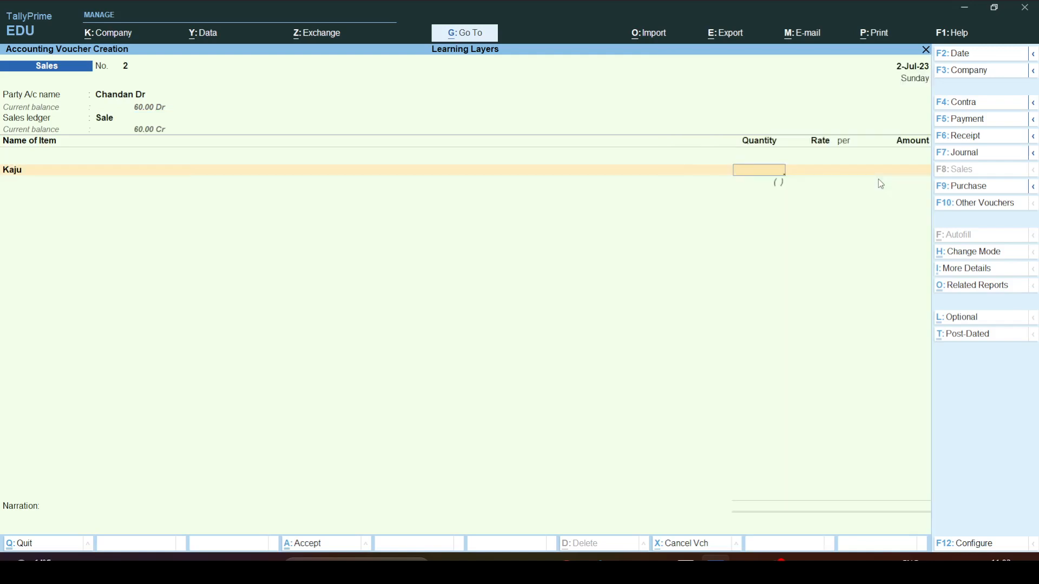
pyautogui.write('700')
pyautogui.hotkey('alt', 'Tab')
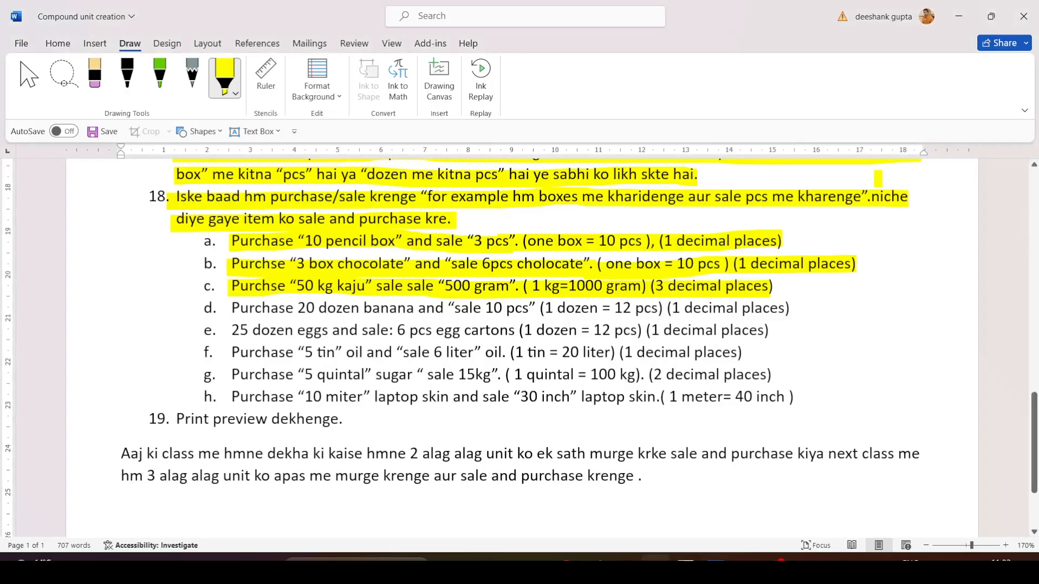
pyautogui.hotkey('alt', 'Tab')
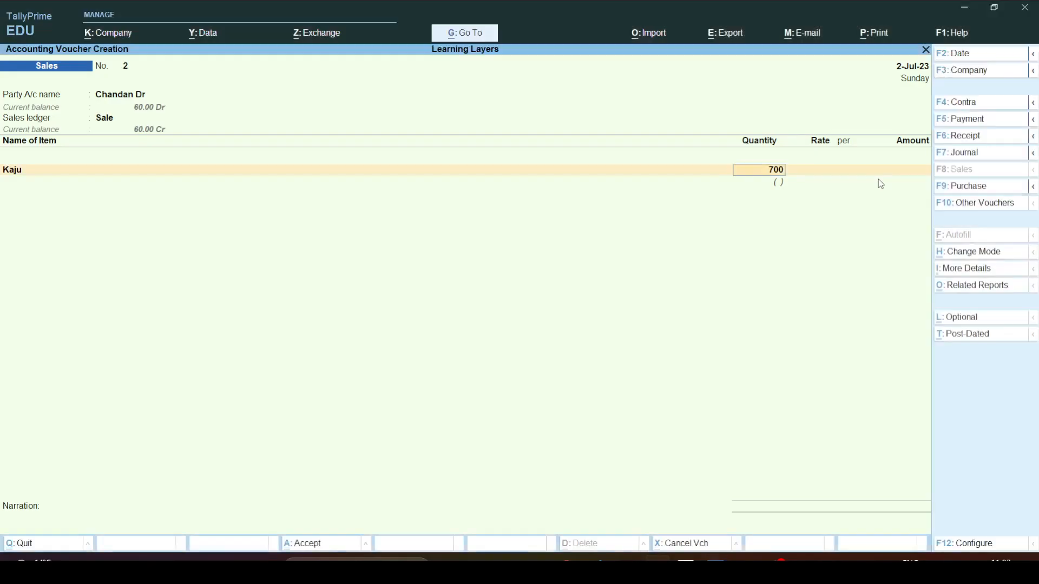
pyautogui.write('500')
pyautogui.press('BackSpace')
pyautogui.press('BackSpace')
pyautogui.press('BackSpace')
pyautogui.press('BackSpace')
pyautogui.press('BackSpace')
pyautogui.press('BackSpace')
pyautogui.write('500')
pyautogui.press('Return')
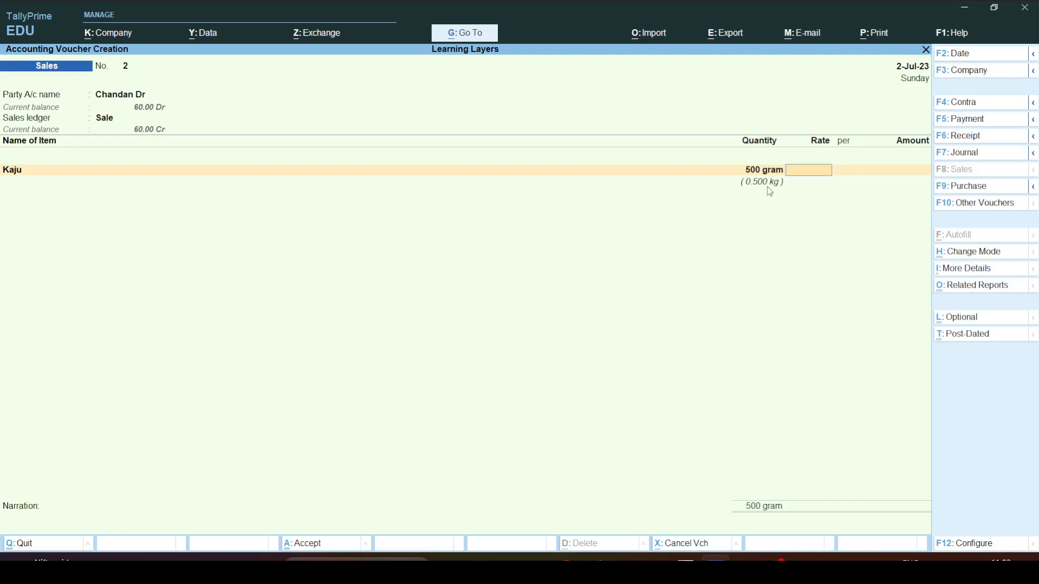
pyautogui.write('2000')
pyautogui.press('Return')
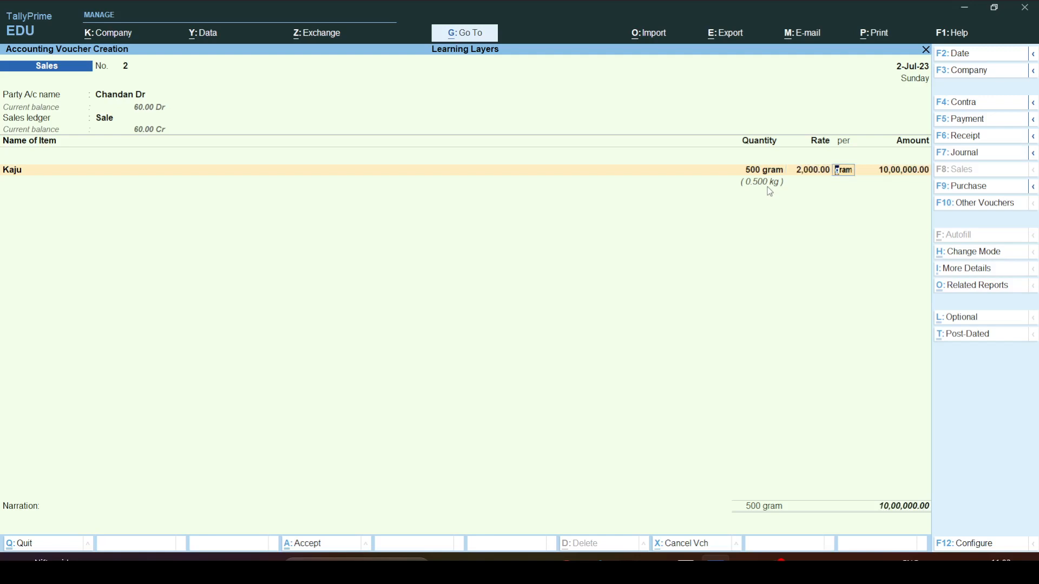
pyautogui.press('Return')
pyautogui.hotkey('shift', 'Tab')
pyautogui.hotkey('shift', 'Tab')
pyautogui.write('500')
pyautogui.press('BackSpace')
pyautogui.press('BackSpace')
pyautogui.press('BackSpace')
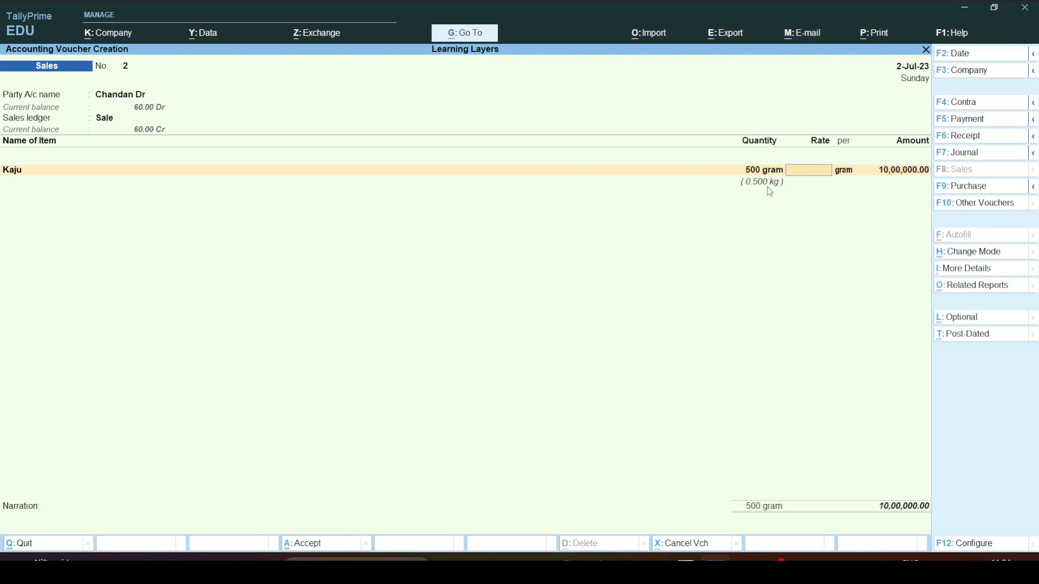
pyautogui.write('-')
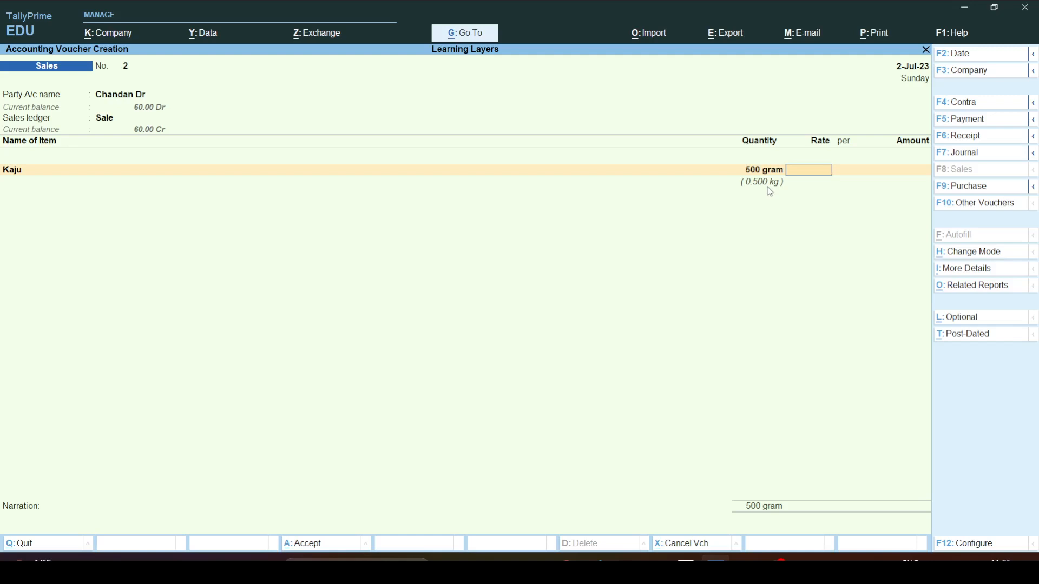
# Step: Set the Kaju sale rate to 1,000 per kg
pyautogui.write('1000')
pyautogui.press('Return')
pyautogui.write('k')
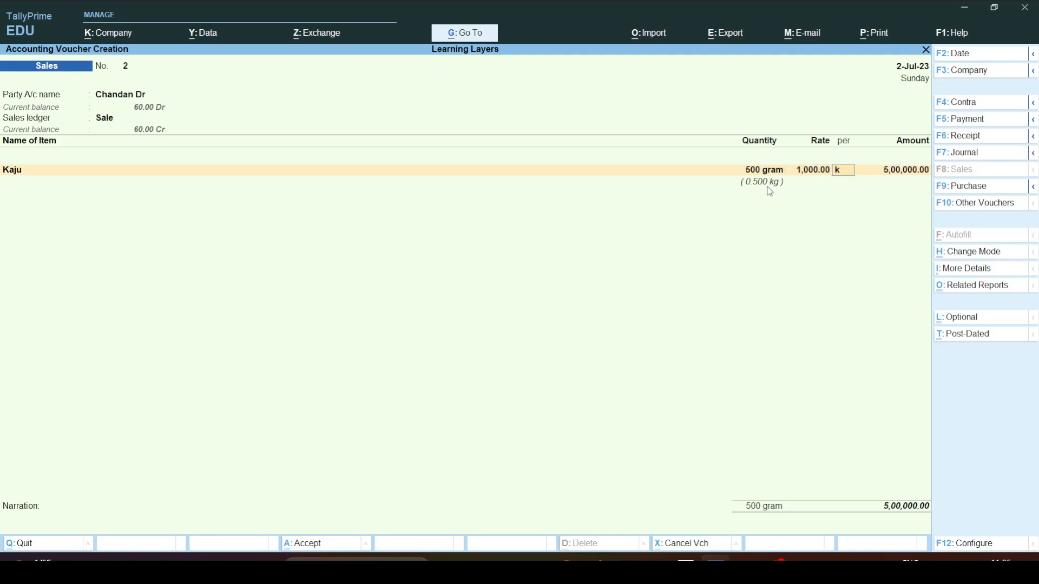
pyautogui.press('Return')
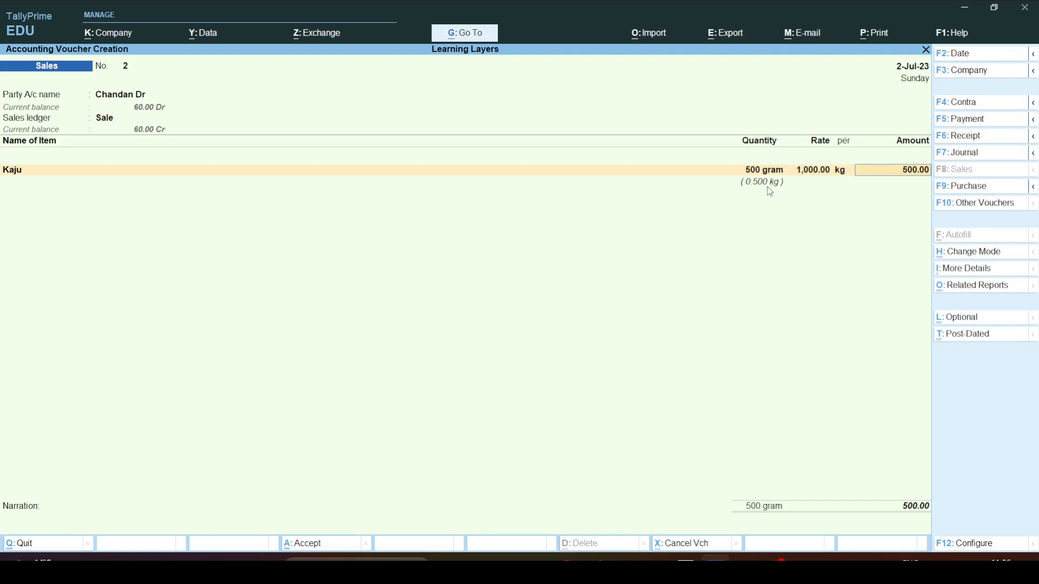
# Step: Change the Kaju sale rate to 2,000 per kg and end the item list
pyautogui.press('BackSpace')
pyautogui.write('2000')
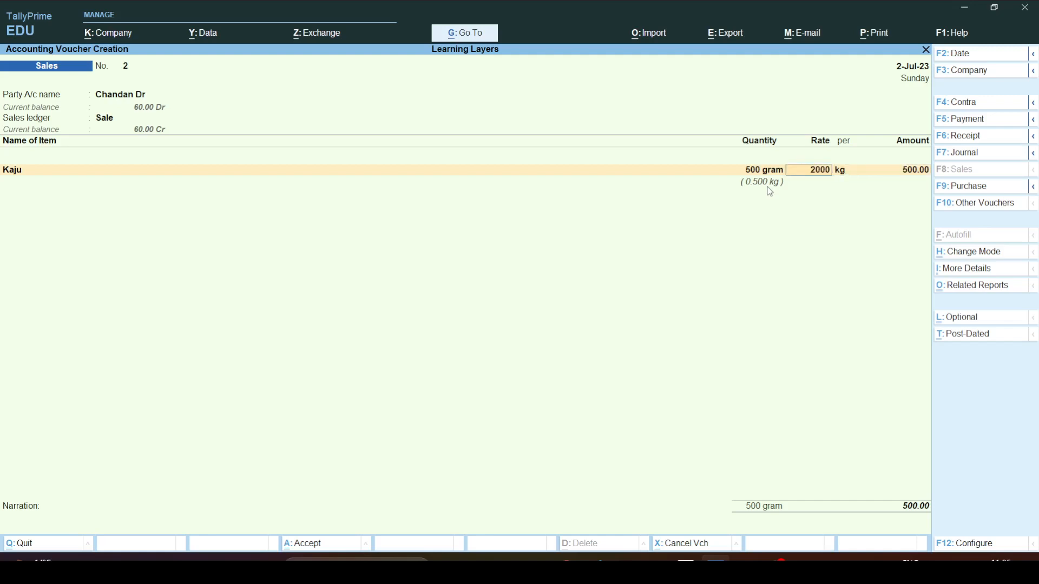
pyautogui.press('Return')
pyautogui.press('Return')
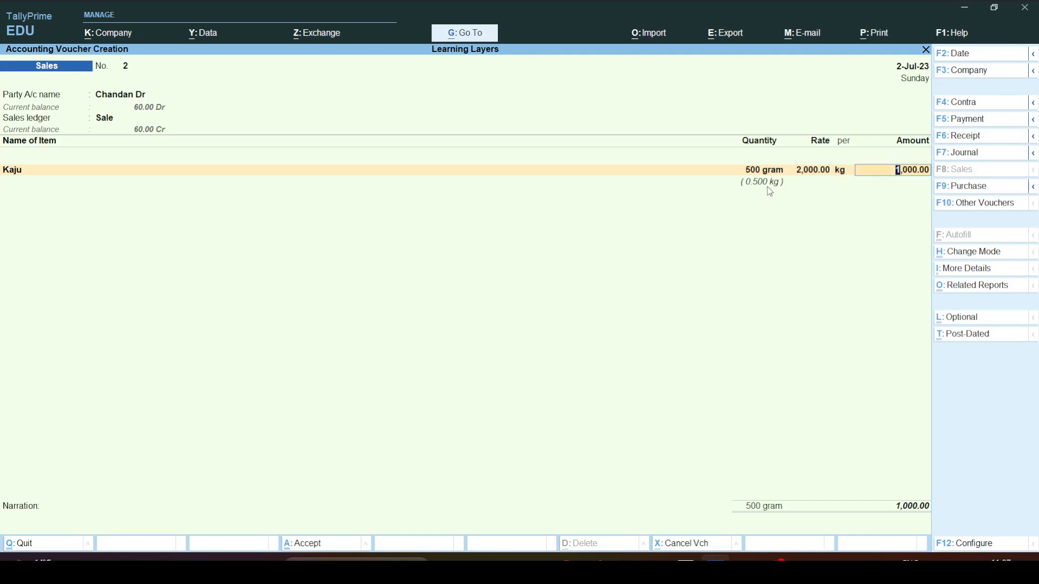
pyautogui.press('Return')
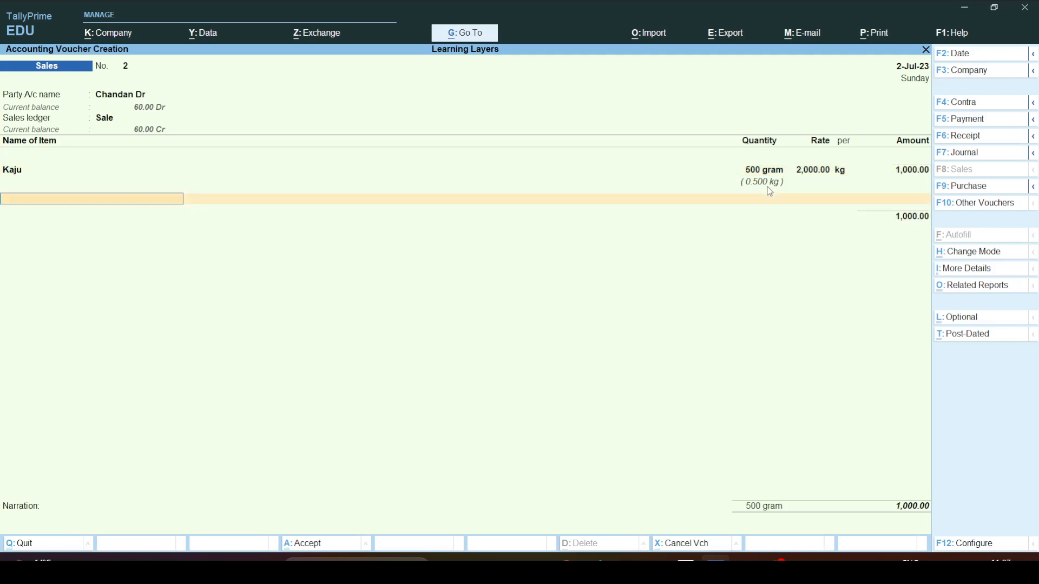
pyautogui.press('Return')
pyautogui.press('Return')
pyautogui.press('Return')
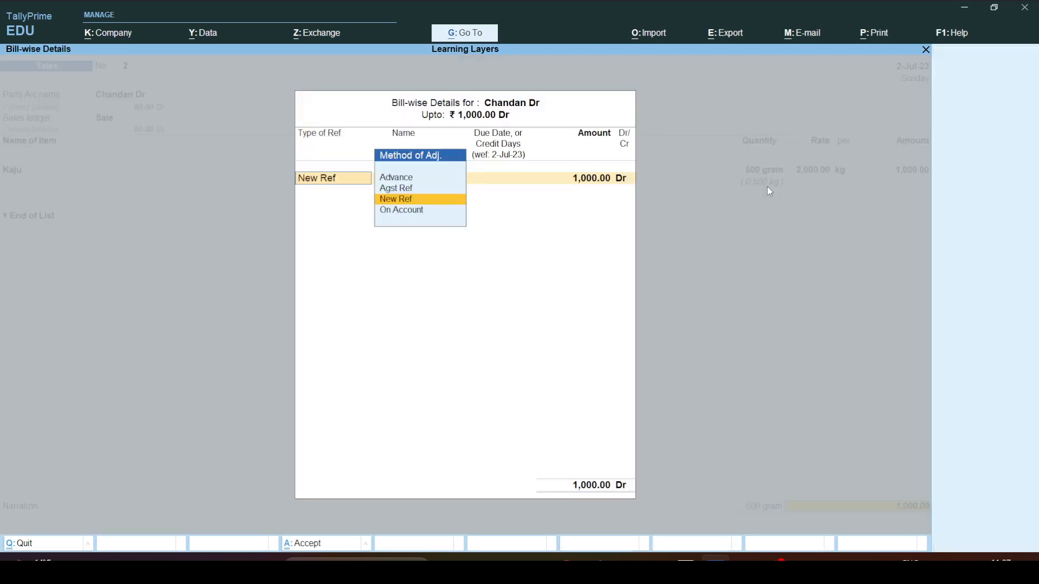
# Step: Record the full sale amount as a New Ref with reference 2 and save the sales voucher without a narration
pyautogui.press('Return')
pyautogui.press('Return')
pyautogui.press('Return')
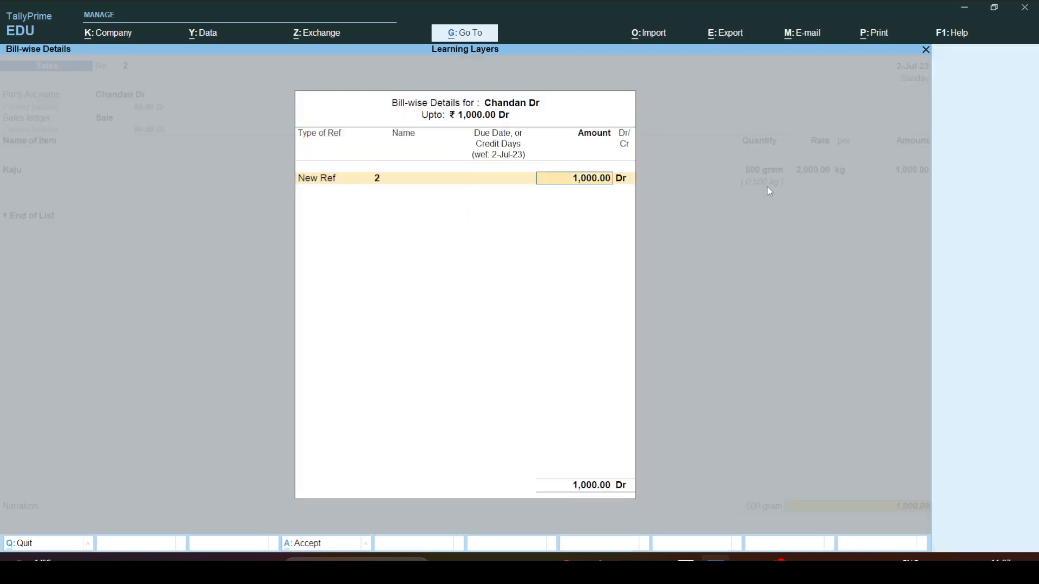
pyautogui.press('Return')
pyautogui.press('Return')
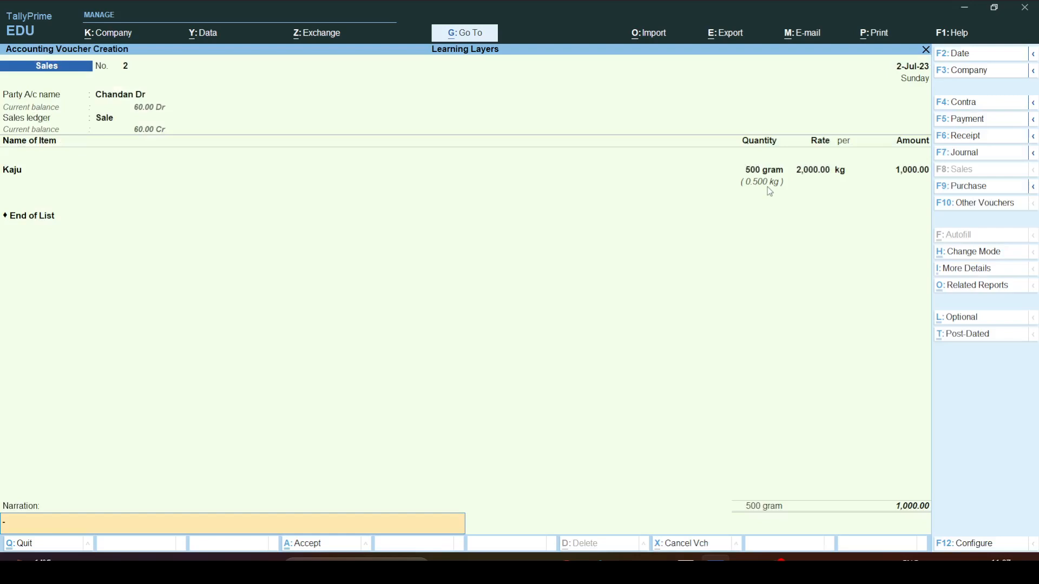
pyautogui.press('Return')
pyautogui.press('Return')
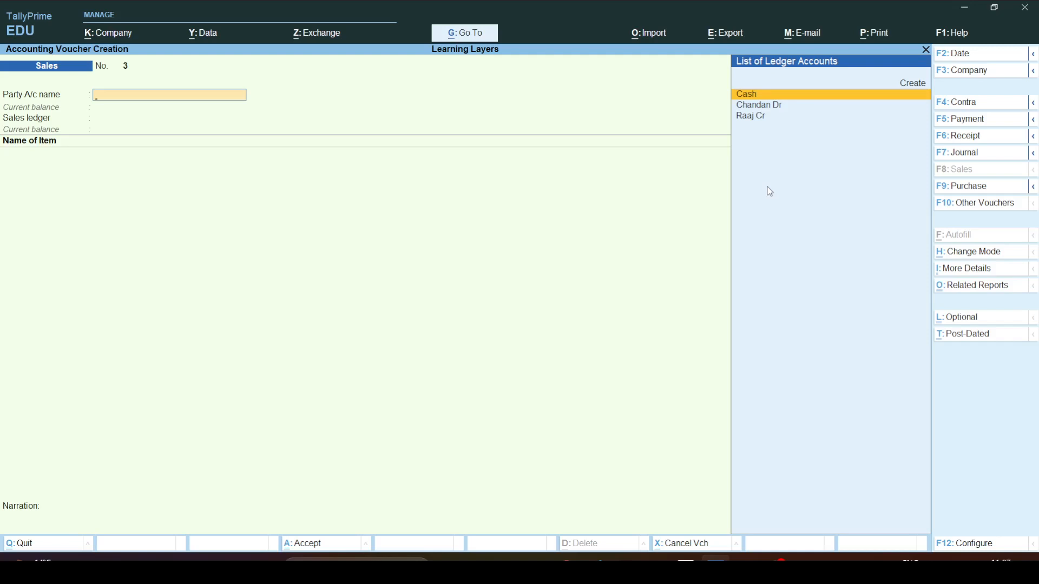
# Step: Check the next exercise in Word and start a purchase voucher in TallyPrime with supplier invoice number 658 dated 2 July
pyautogui.hotkey('alt', 'Tab')
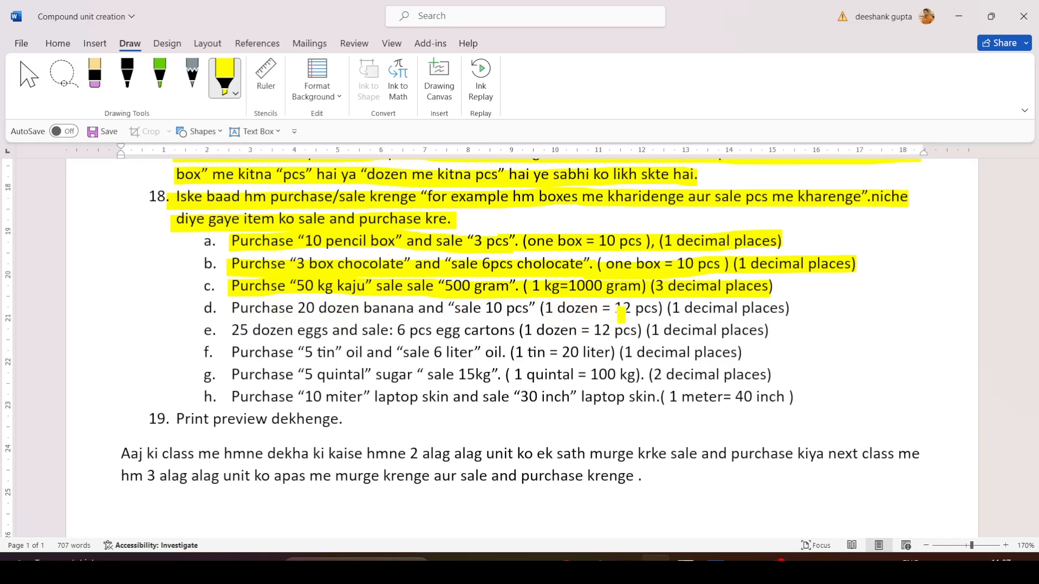
pyautogui.hotkey('alt', 'Tab')
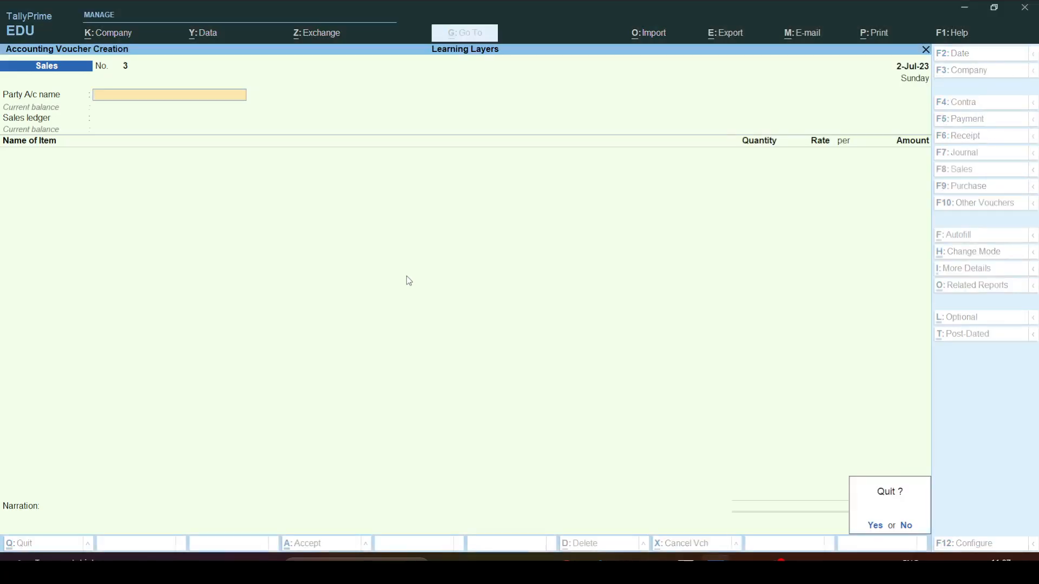
pyautogui.press('Return')
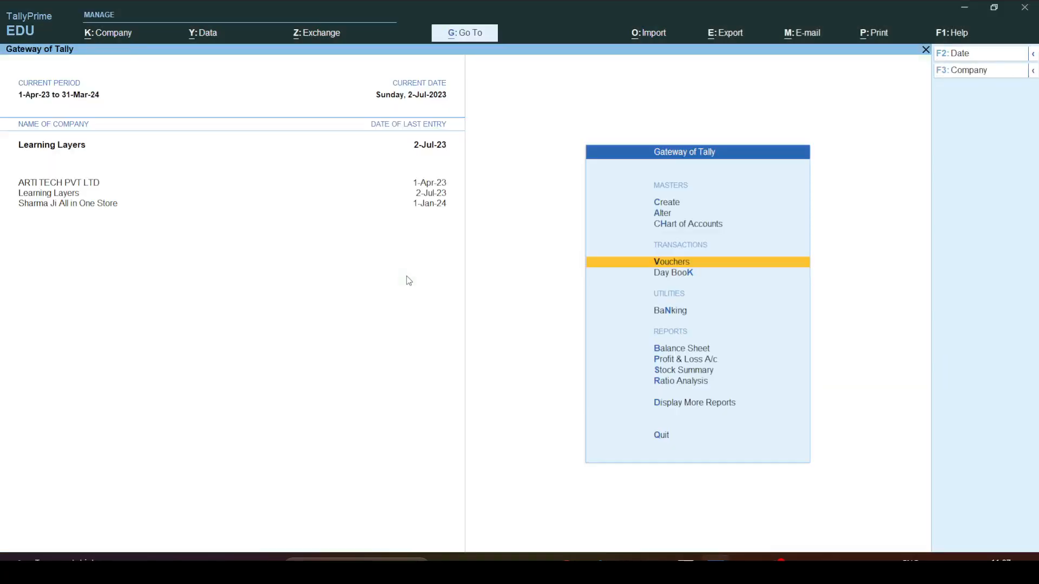
pyautogui.press('Return')
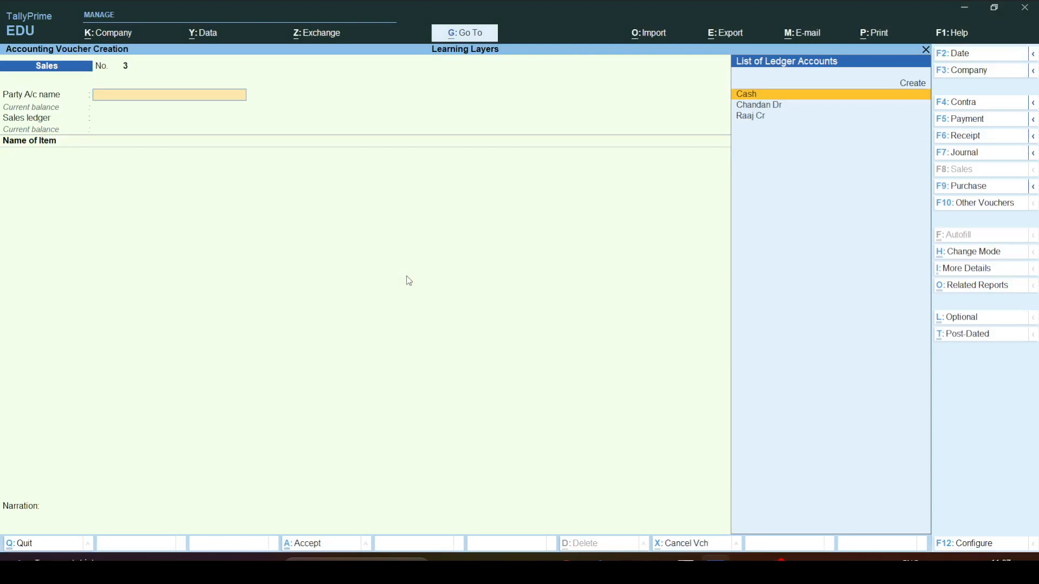
pyautogui.press('F9')
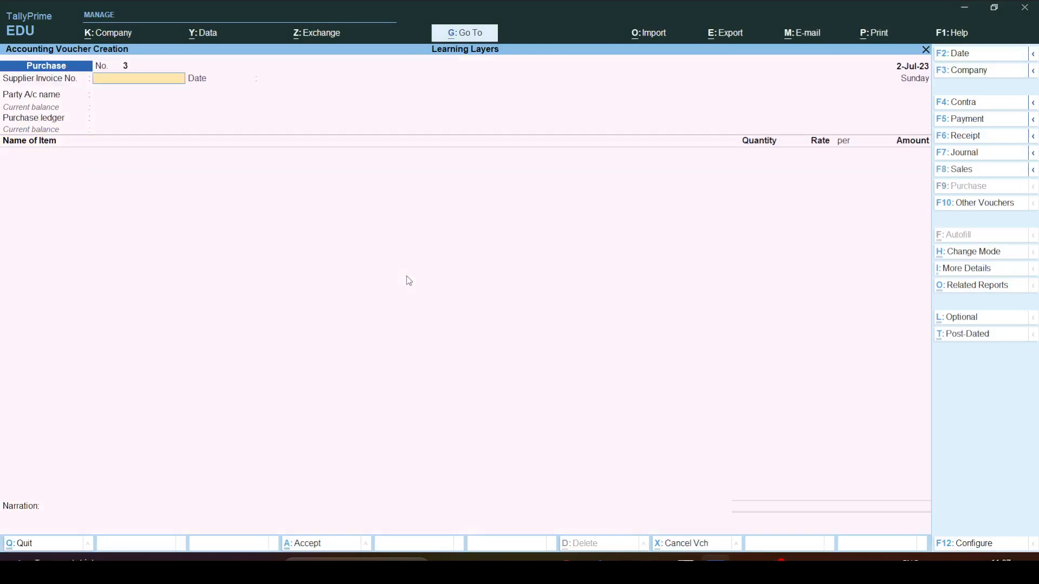
pyautogui.write('658')
pyautogui.press('Return')
pyautogui.press('Return')
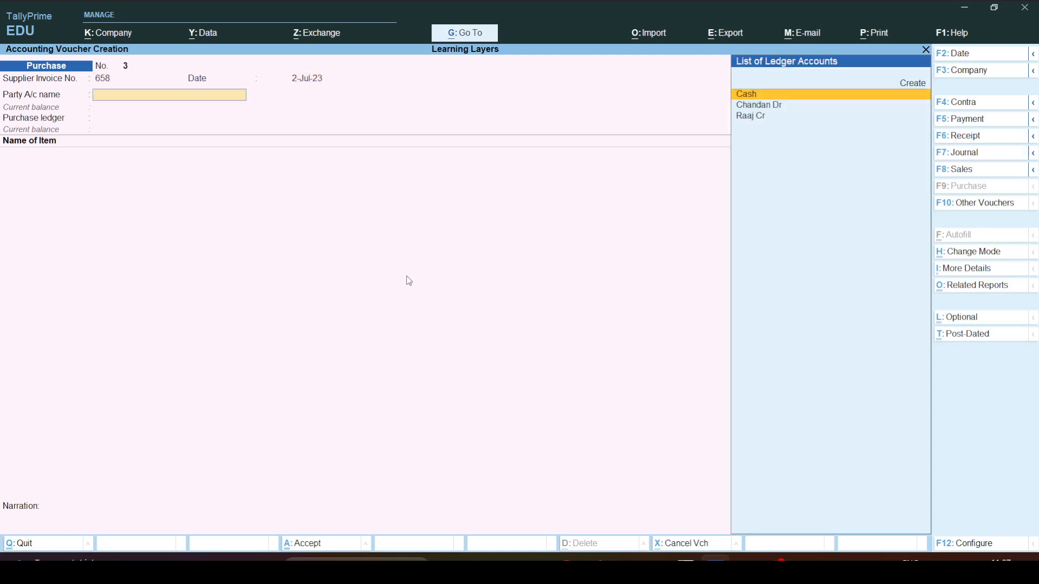
pyautogui.press('Down')
pyautogui.press('Up')
pyautogui.press('Return')
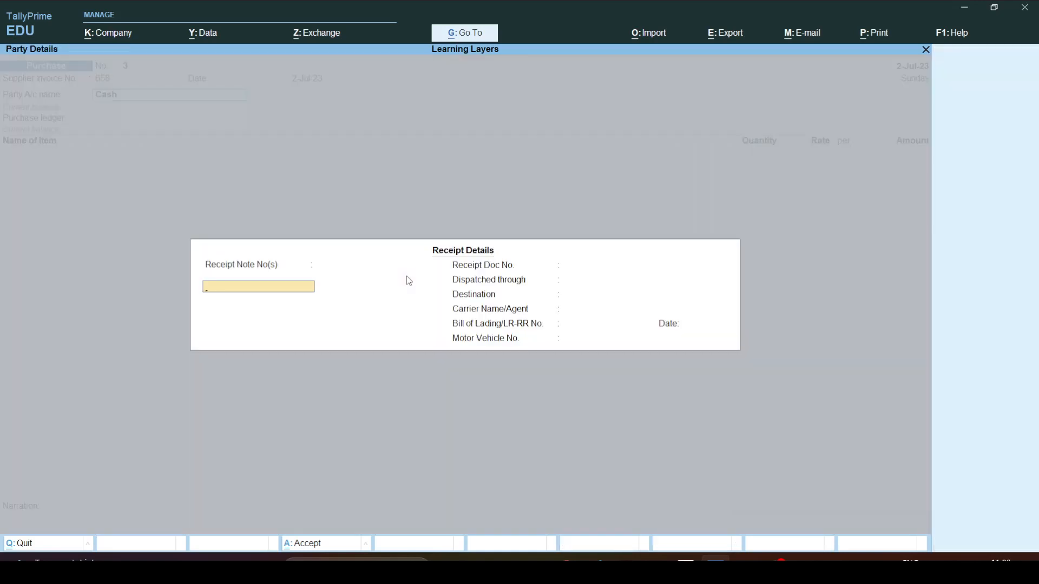
pyautogui.press('Return')
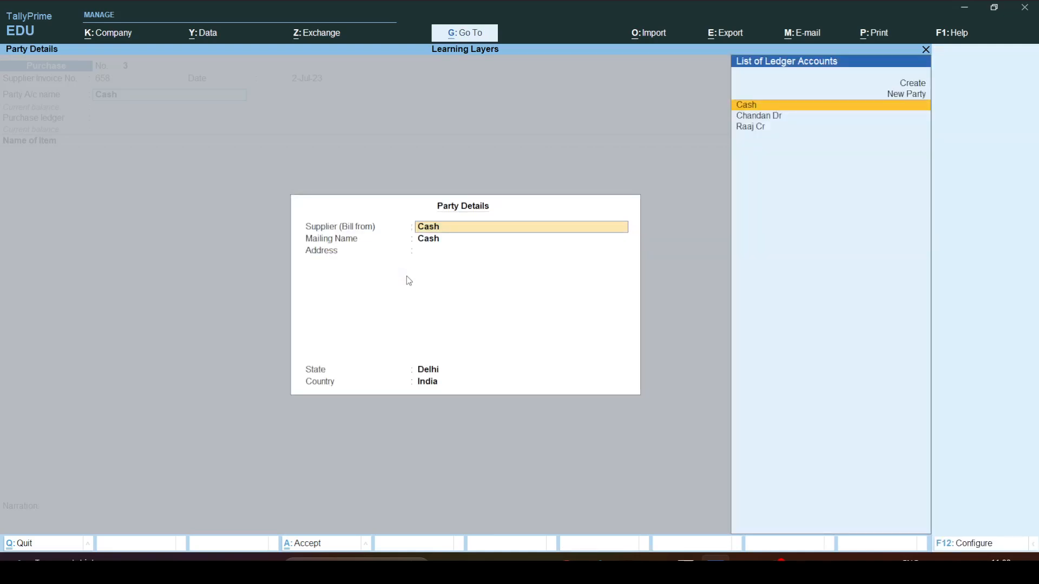
pyautogui.hotkey('ctrl', 'a')
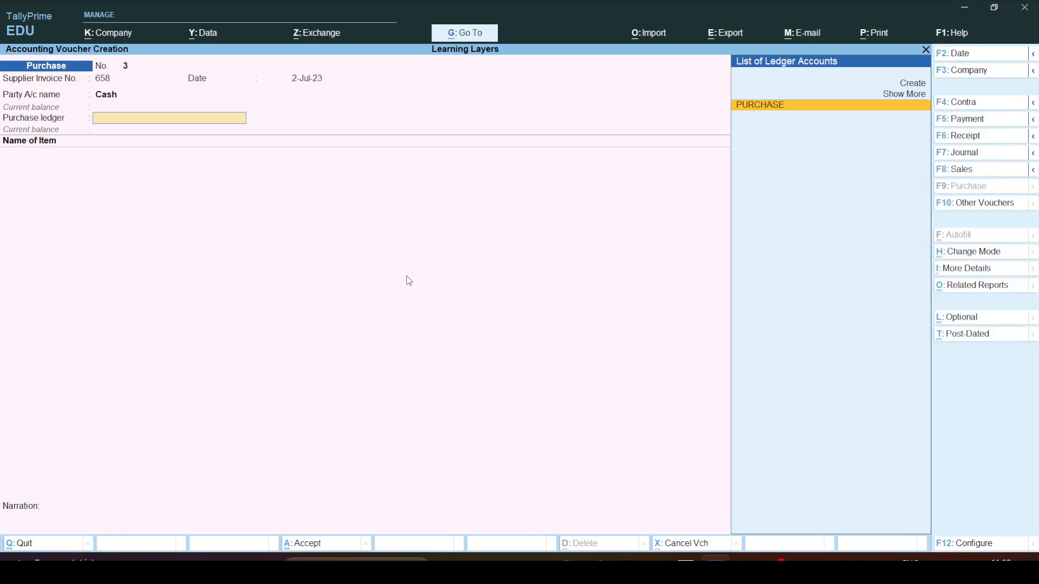
pyautogui.press('BackSpace')
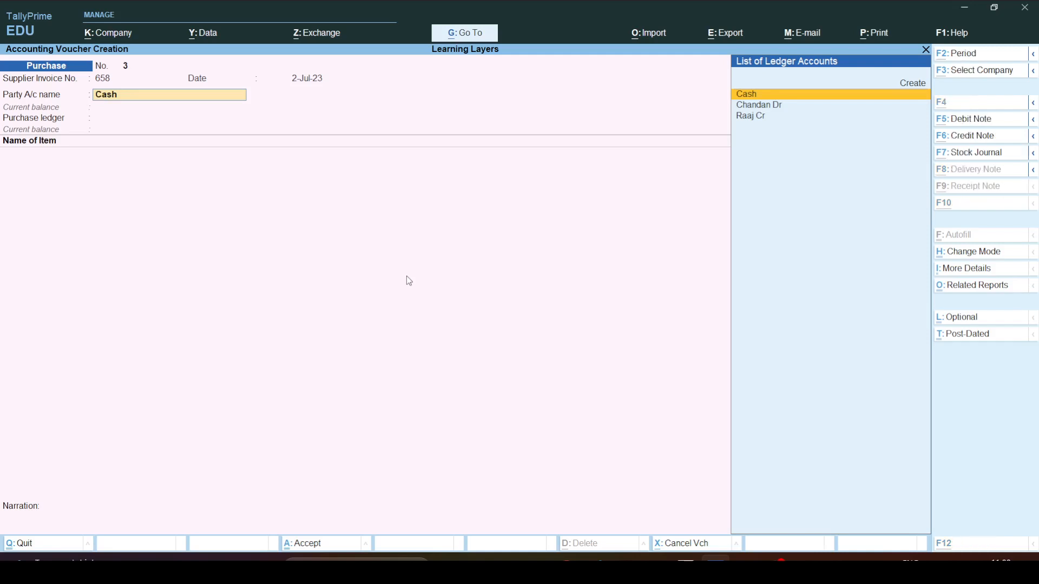
# Step: Create a new supplier ledger under Sundry Creditors as the voucher's party and select PURCHASE as the purchase ledger
pyautogui.hotkey('alt', 'c')
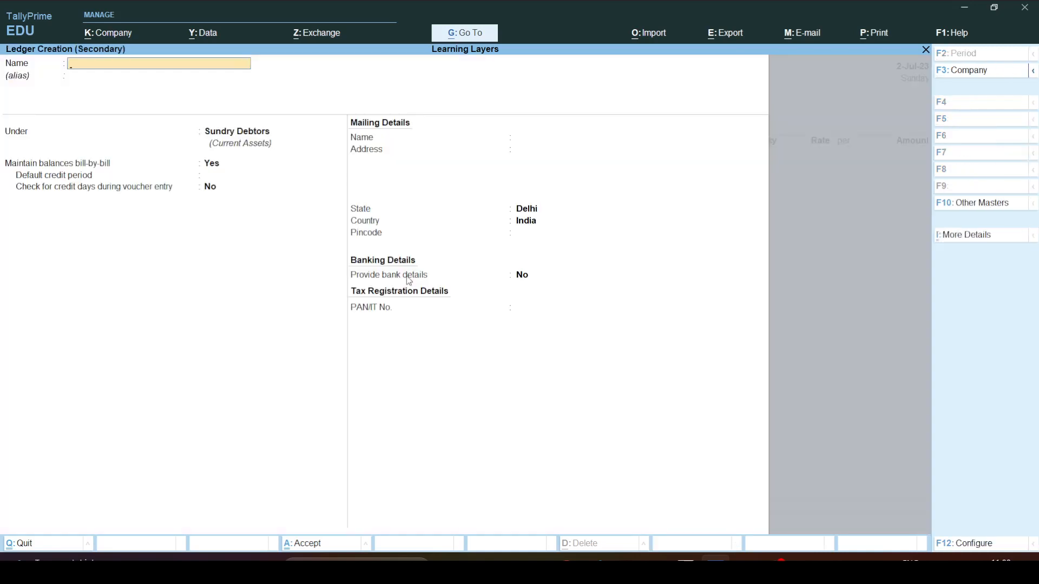
pyautogui.write('Raman Cr')
pyautogui.press('Return')
pyautogui.write('Cr')
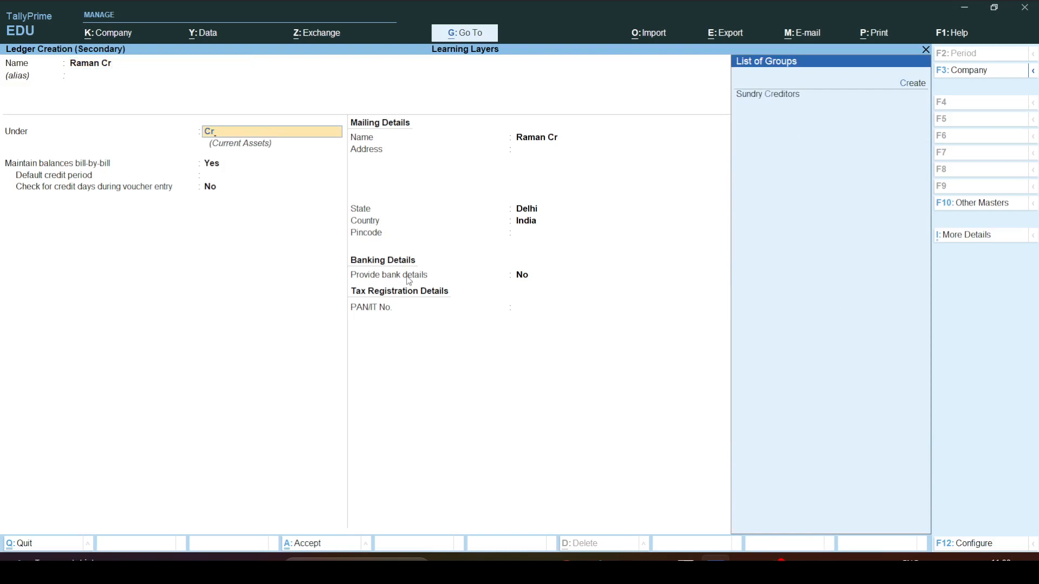
pyautogui.press('Return')
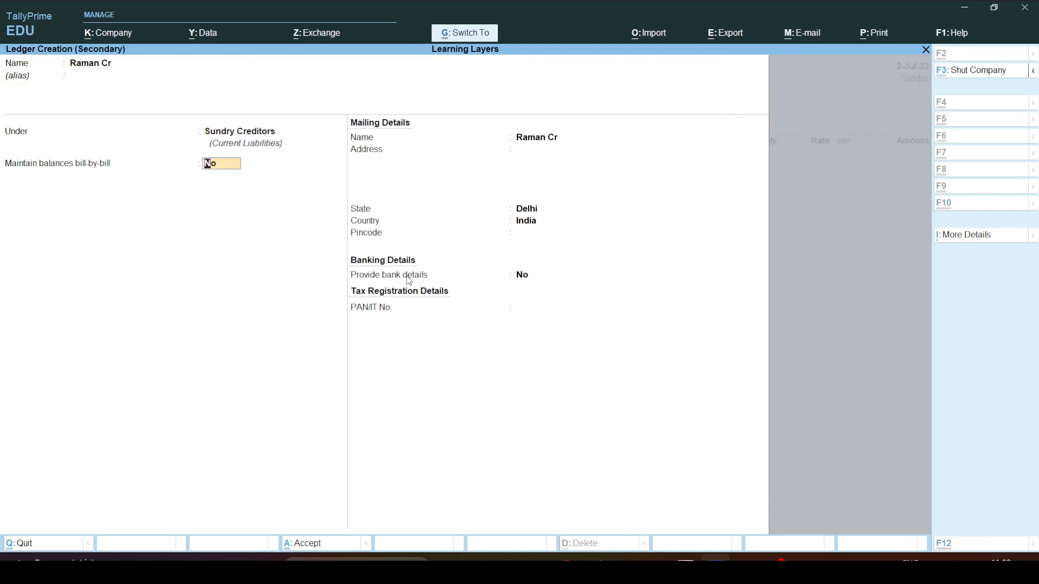
pyautogui.hotkey('ctrl', 'a')
pyautogui.hotkey('ctrl', 'a')
pyautogui.hotkey('ctrl', 'a')
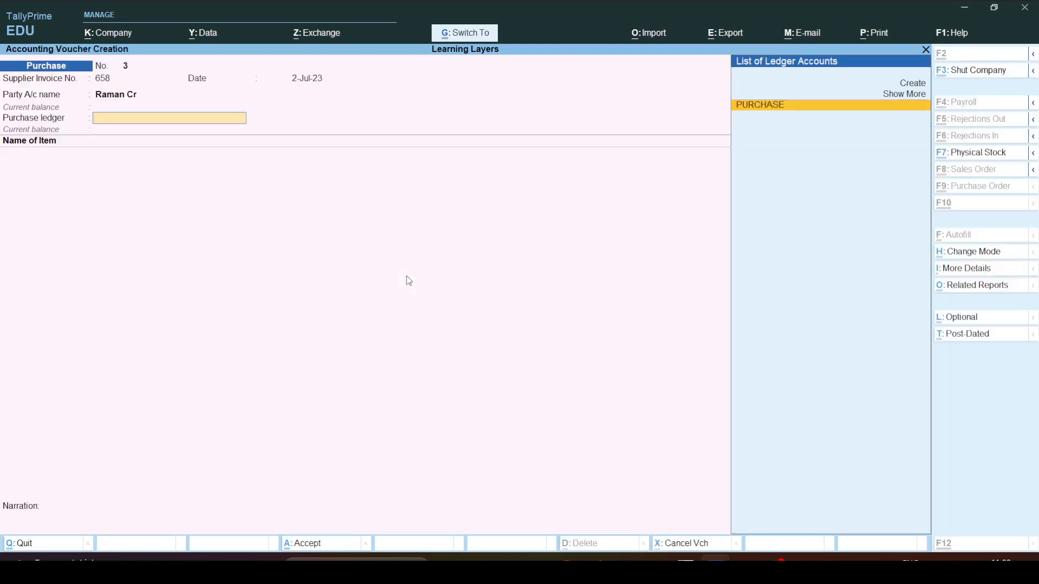
pyautogui.press('Return')
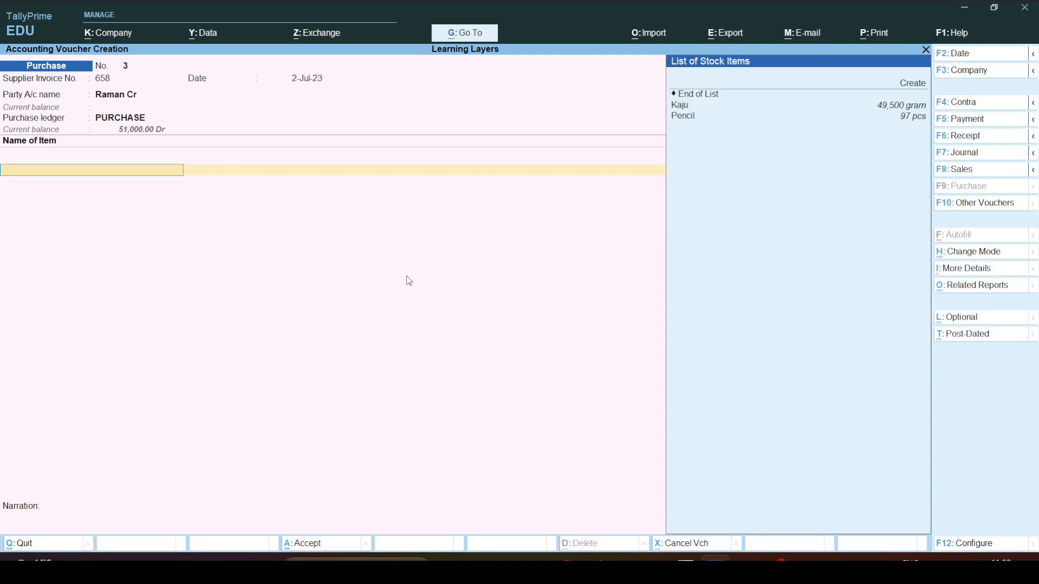
# Step: Start creating a new stock item named Banana from the purchase voucher's item list, leaving its alias blank
pyautogui.press('alt')
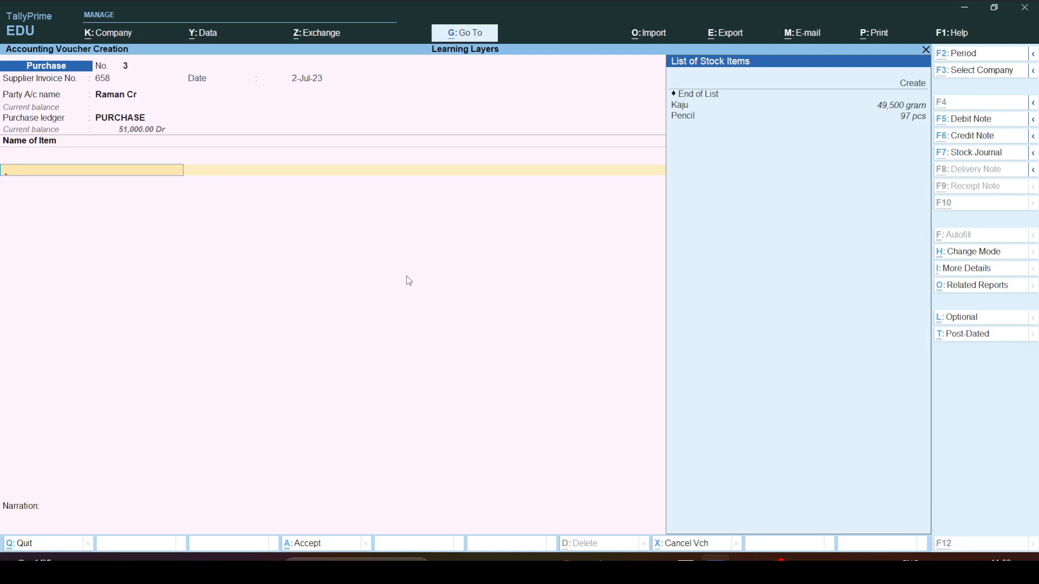
pyautogui.hotkey('alt', 'c')
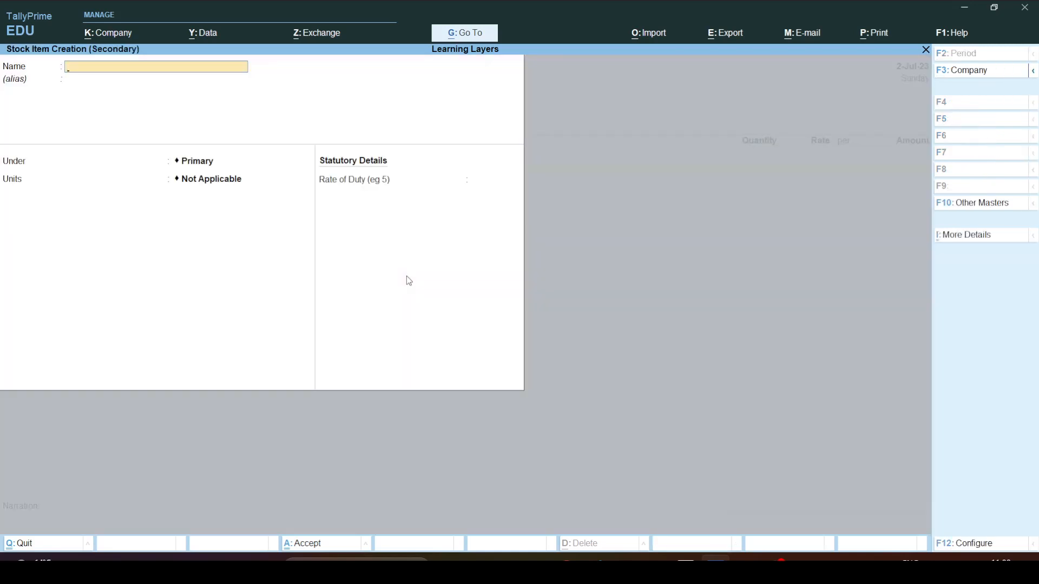
pyautogui.write('Banan')
pyautogui.press('Return')
pyautogui.press('Return')
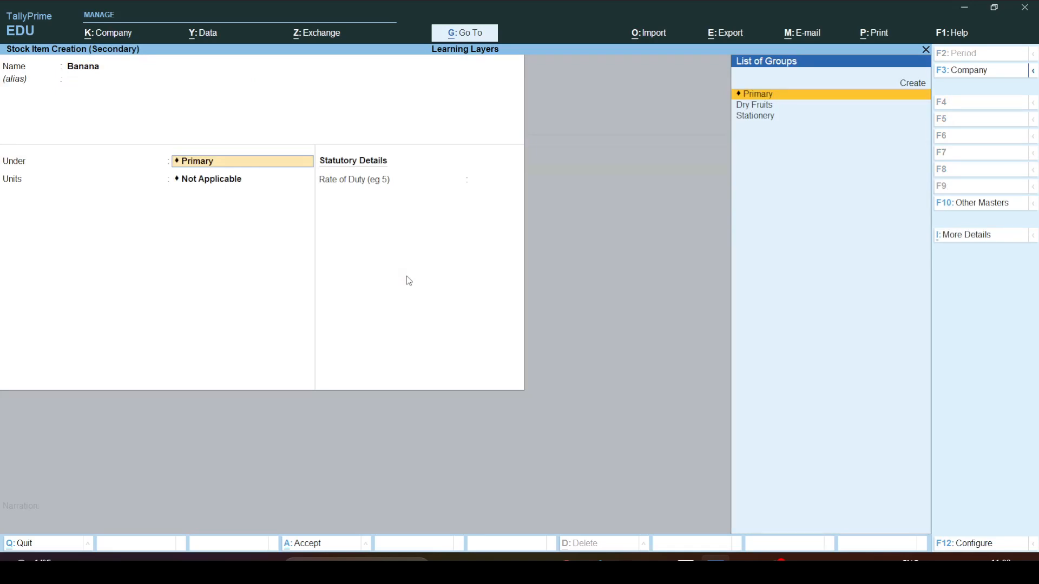
# Step: Create a stock group named Fruits under Primary and assign it to the Banana item
pyautogui.hotkey('alt', 'c')
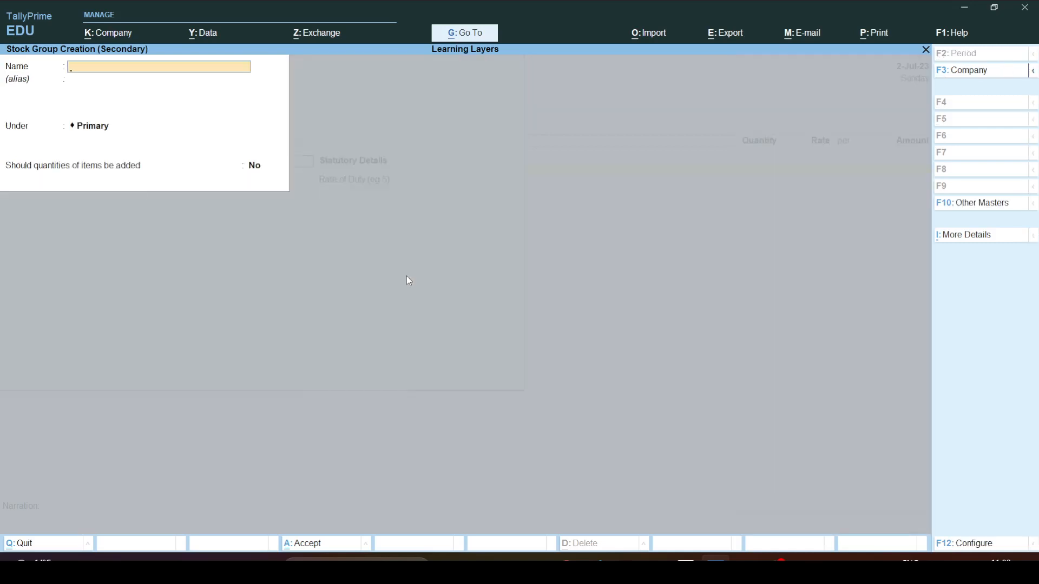
pyautogui.write('Fruits')
pyautogui.press('Return')
pyautogui.press('Return')
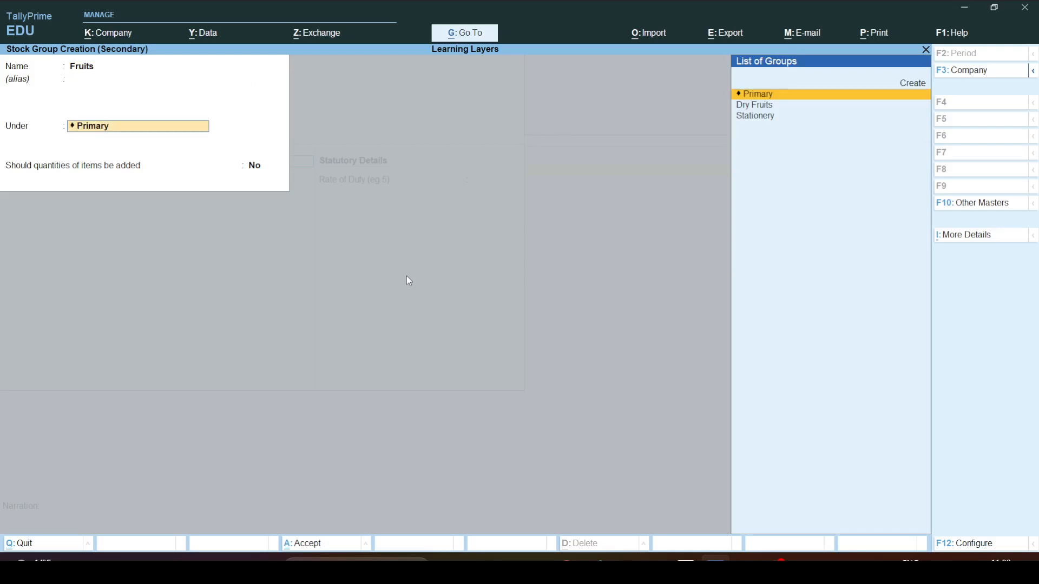
pyautogui.press('ctrl')
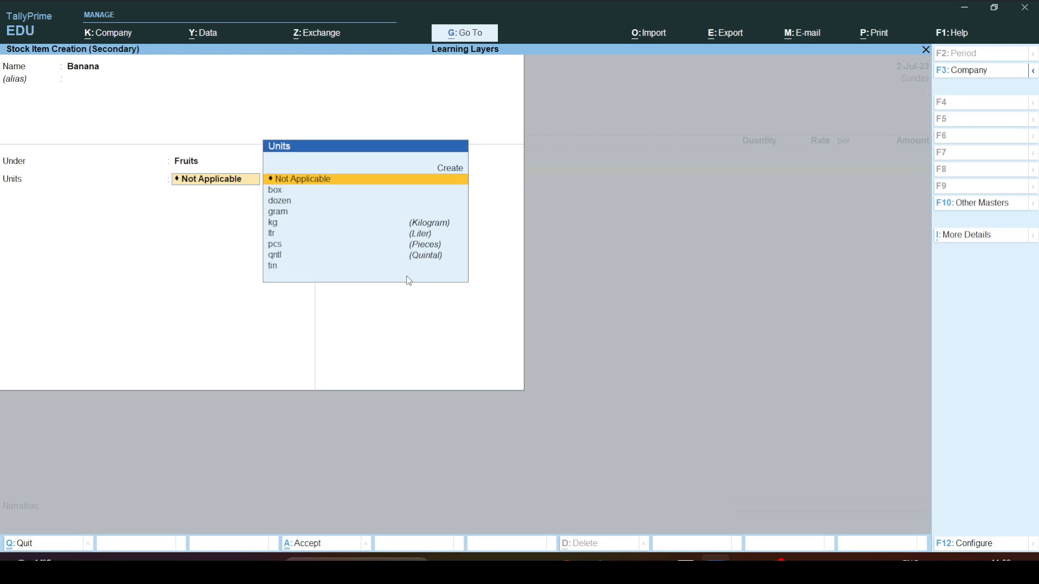
# Step: Set the Banana item's base unit to pcs
pyautogui.press('Down')
pyautogui.press('Down')
pyautogui.press('Down')
pyautogui.press('Down')
pyautogui.press('Down')
pyautogui.press('Down')
pyautogui.press('Down')
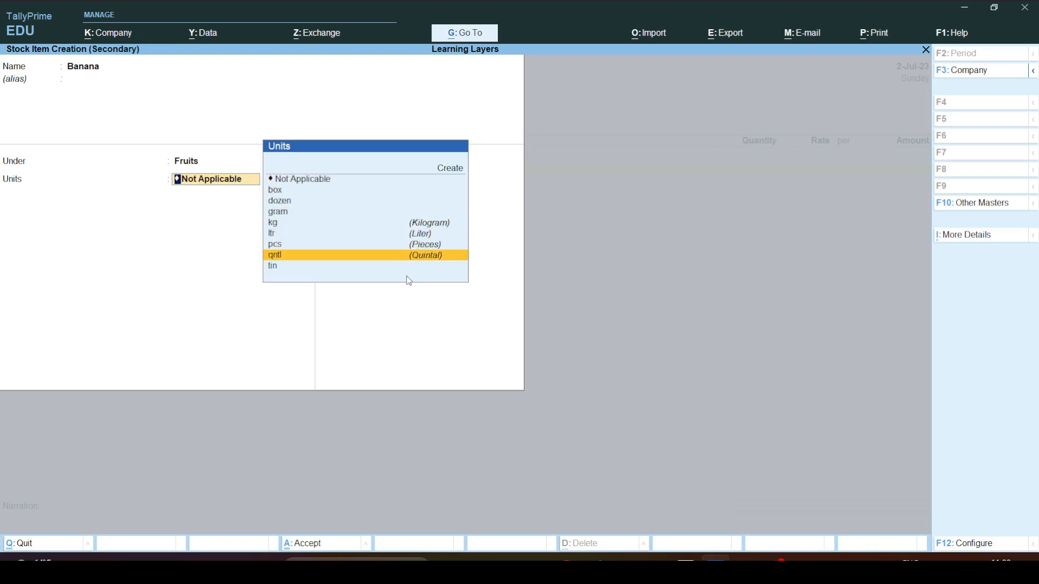
pyautogui.press('Up')
pyautogui.press('Return')
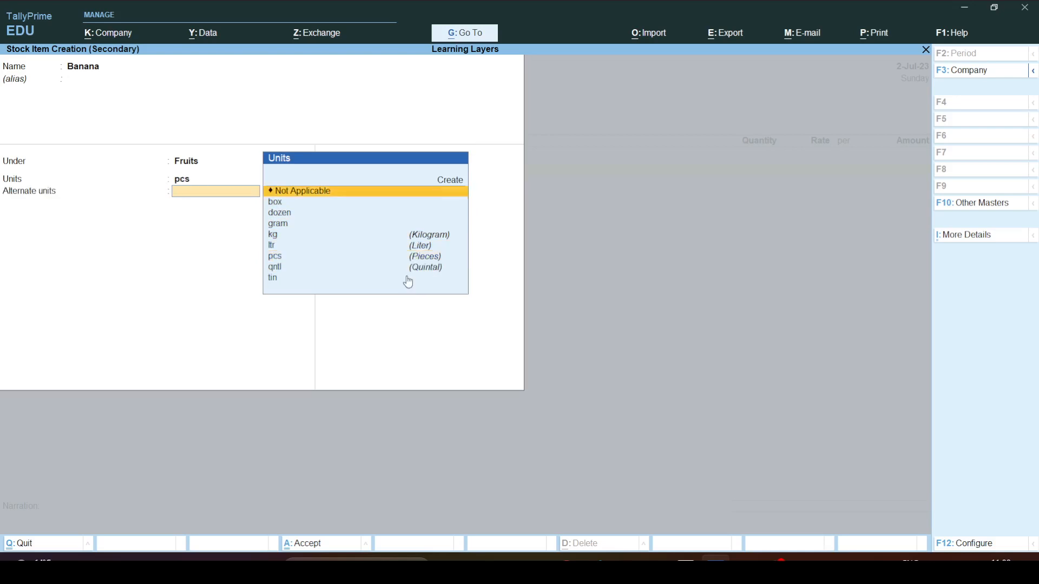
# Step: Set dozen as Banana's alternate unit and define the conversion as 1 dozen = 12 pcs
pyautogui.press('Down')
pyautogui.press('Down')
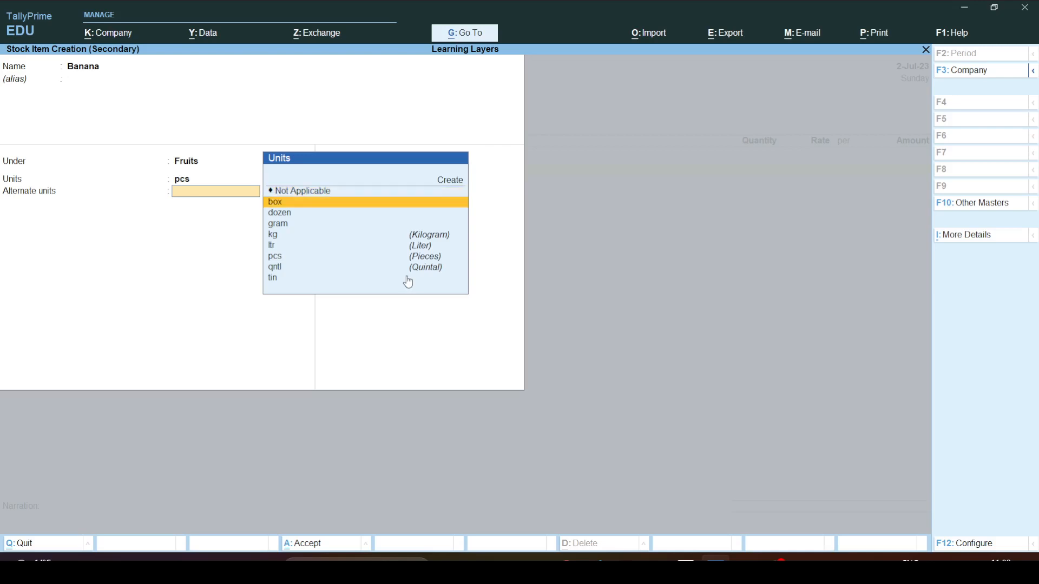
pyautogui.press('Return')
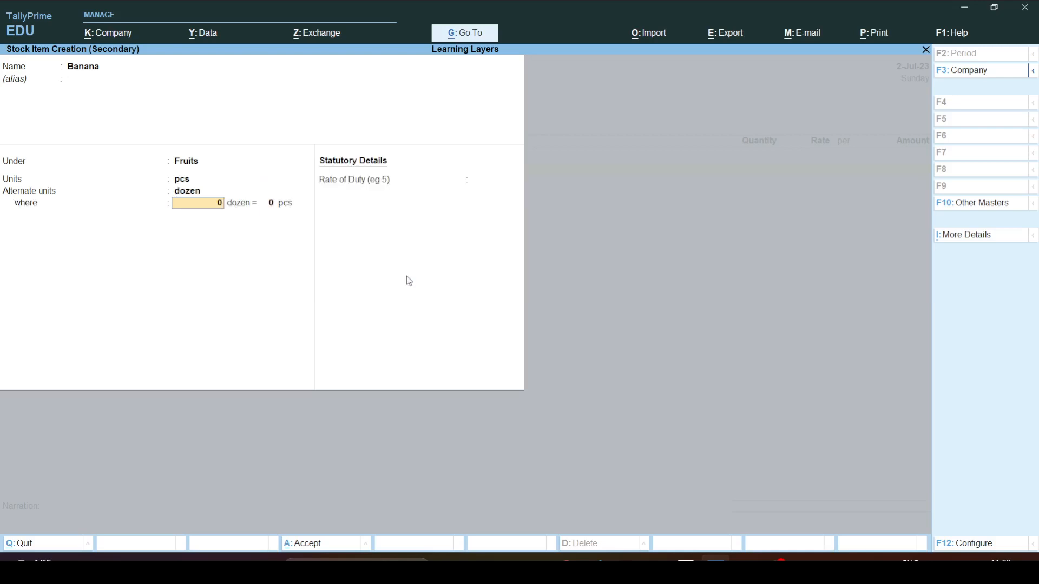
pyautogui.write('1')
pyautogui.press('Return')
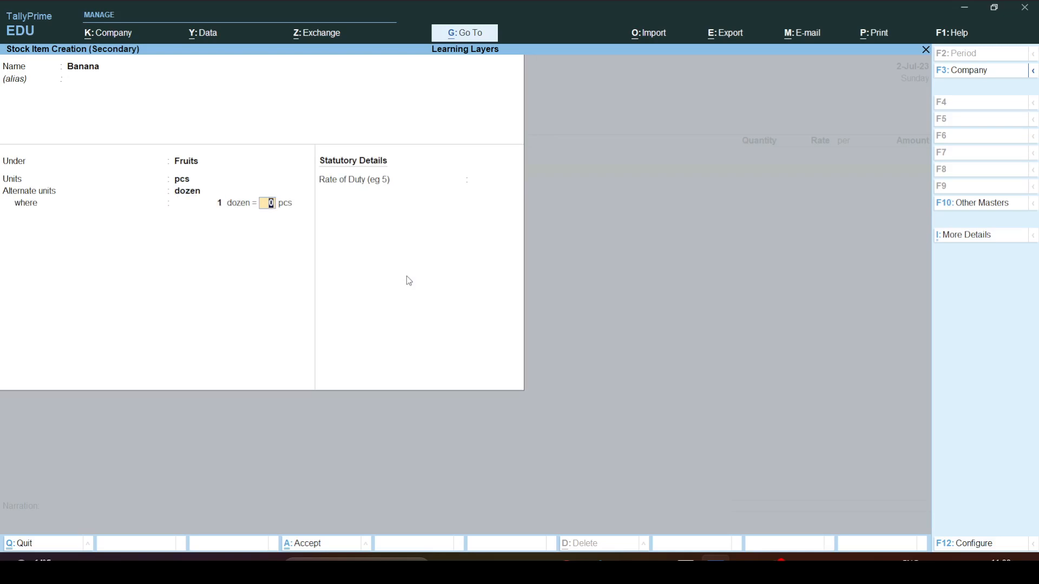
pyautogui.write('12')
# Step: Switch to the Word exercise document and replace the purchase unit "dozen" with "caret" in banana exercise d
pyautogui.hotkey('alt', 'Tab')
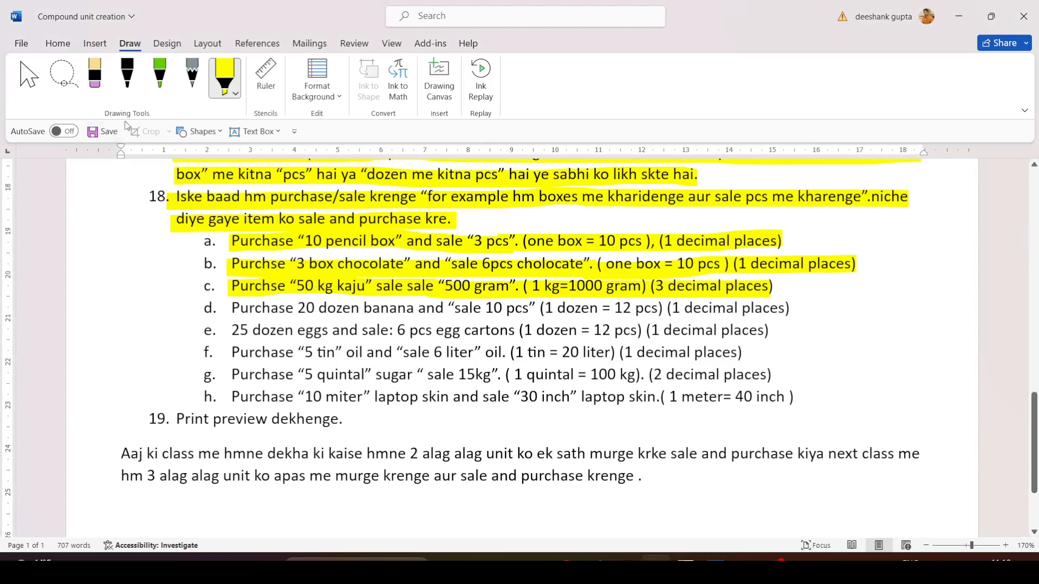
pyautogui.click(29, 79)
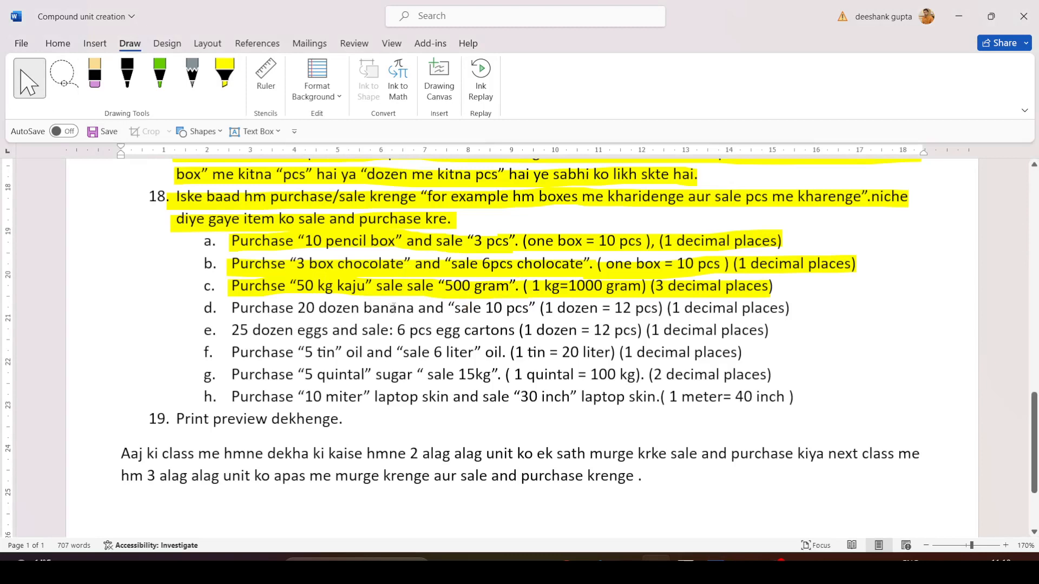
pyautogui.click(299, 312)
pyautogui.moveTo(360, 308); pyautogui.dragTo(322, 312)
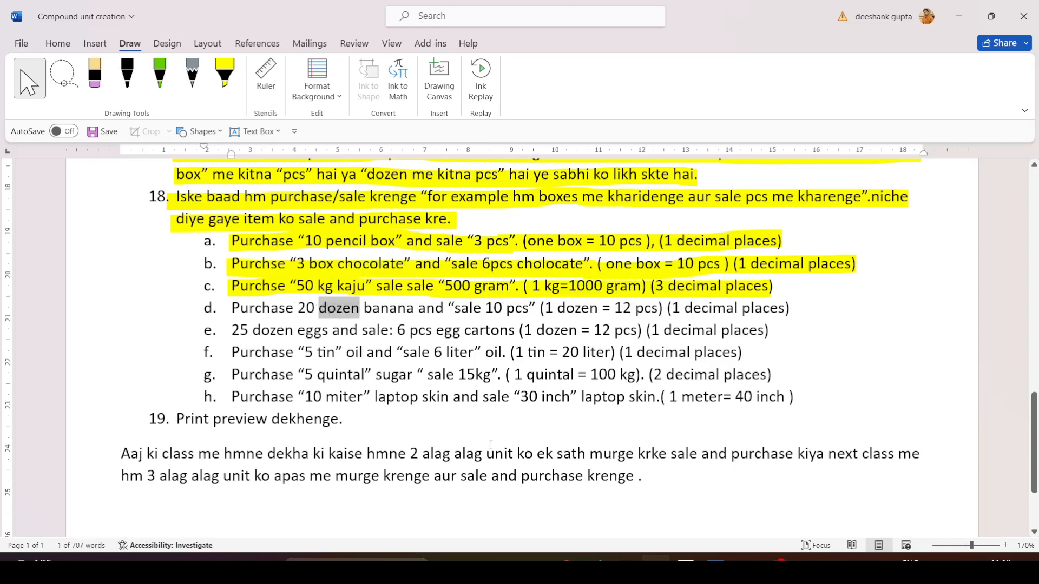
pyautogui.write('caret')
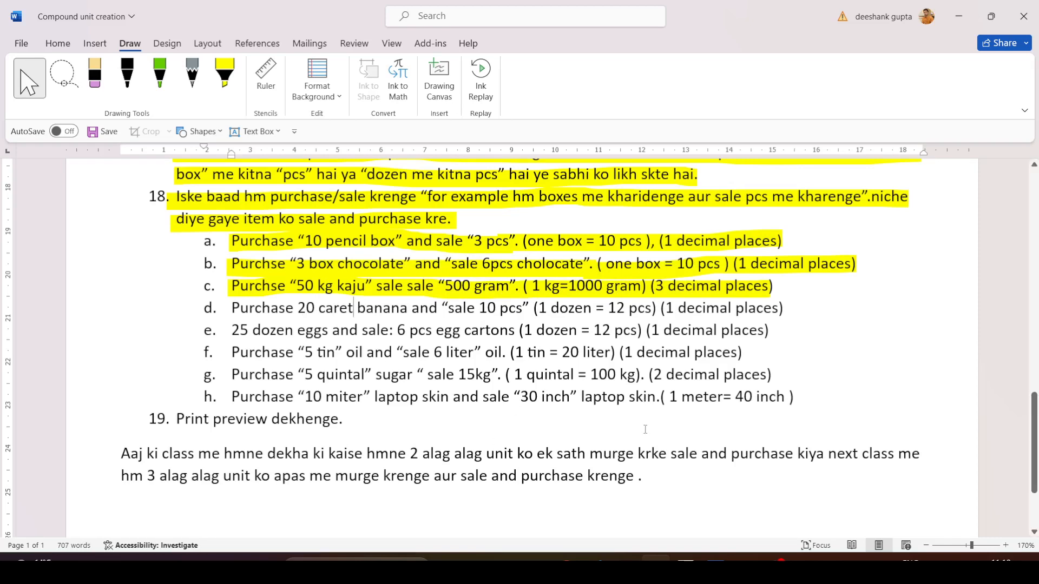
# Step: Change the sale unit in exercise d from pcs to dozen so it reads "sale 10 dozen"
pyautogui.moveTo(497, 308); pyautogui.dragTo(480, 308)
pyautogui.press('Right')
pyautogui.press('Right')
pyautogui.press('Right')
pyautogui.press('Right')
pyautogui.press('Right')
pyautogui.press('BackSpace')
pyautogui.press('BackSpace')
pyautogui.press('BackSpace')
pyautogui.write('do')
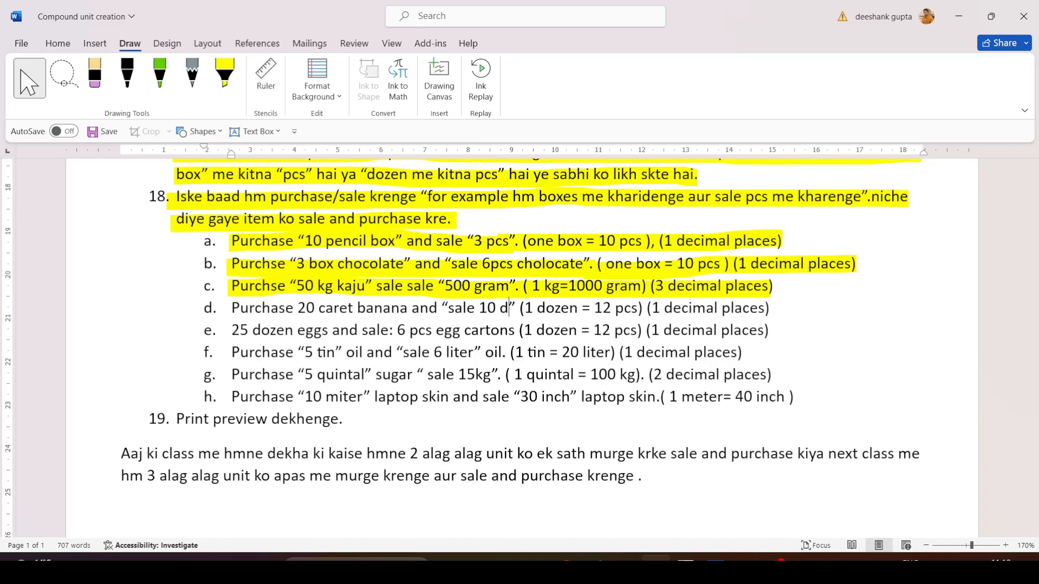
pyautogui.write('zen')
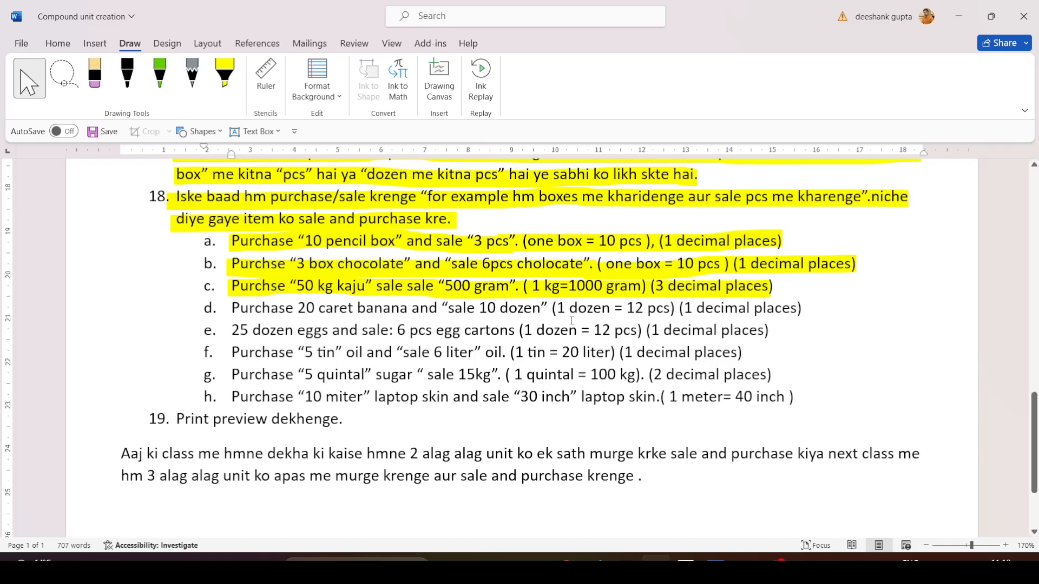
# Step: Rewrite the unit conversion in exercise d as "1 caret = 24 dozen"
pyautogui.doubleClick(596, 309)
pyautogui.write('caret')
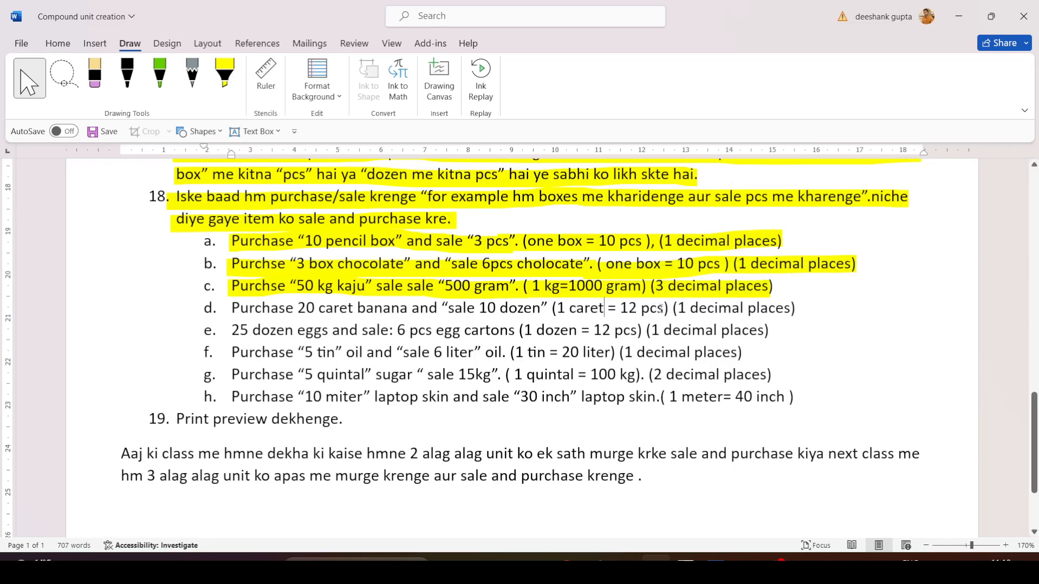
pyautogui.moveTo(663, 309); pyautogui.dragTo(620, 309)
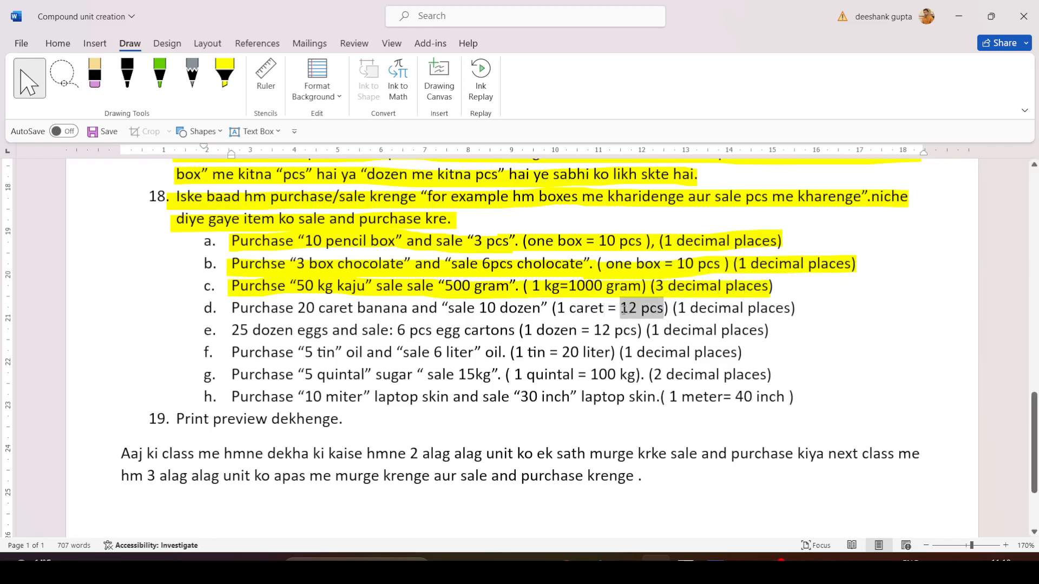
pyautogui.write('24')
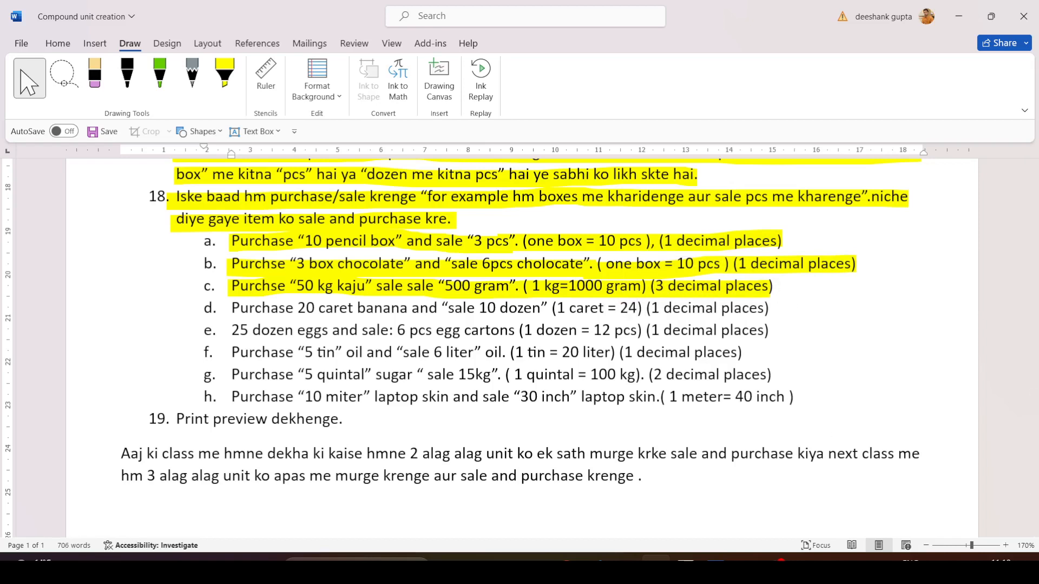
pyautogui.write(' dozen')
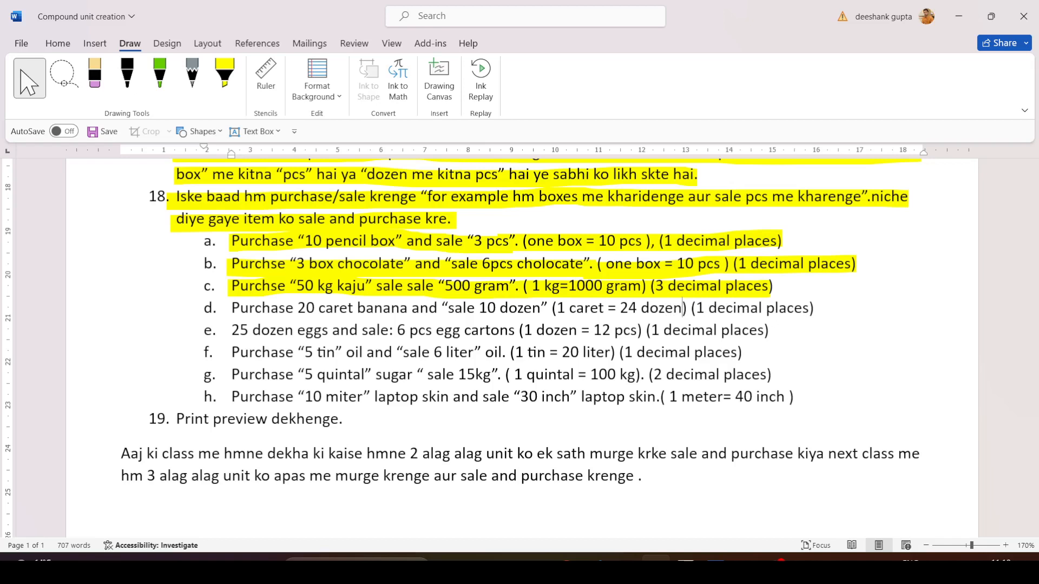
# Step: Replace the quantity in exercise d's caret conversion with "12 dozen"
pyautogui.press('BackSpace')
pyautogui.press('BackSpace')
pyautogui.press('BackSpace')
pyautogui.press('BackSpace')
pyautogui.press('BackSpace')
pyautogui.press('BackSpace')
pyautogui.press('BackSpace')
pyautogui.press('BackSpace')
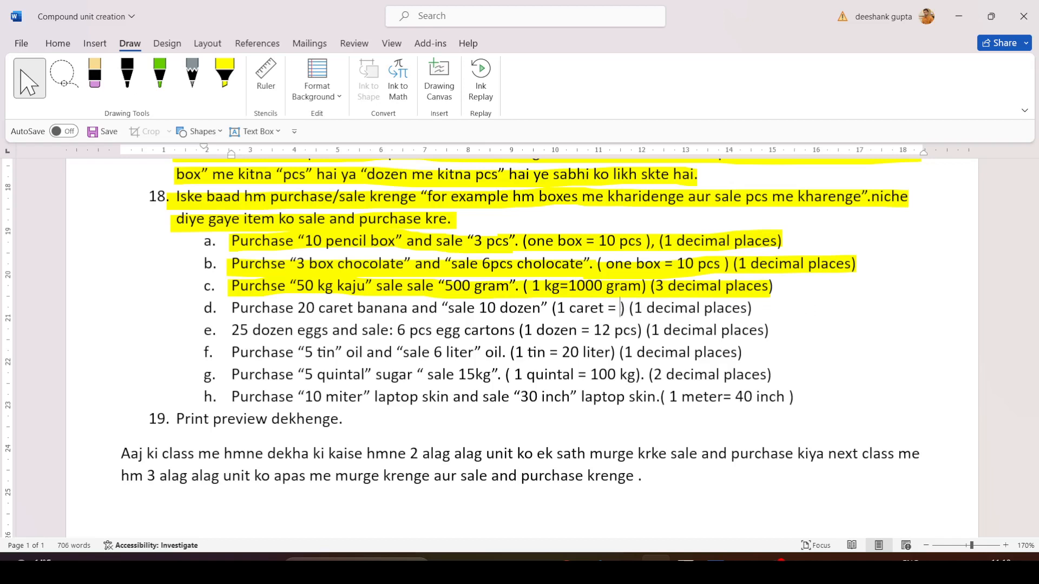
pyautogui.write('12')
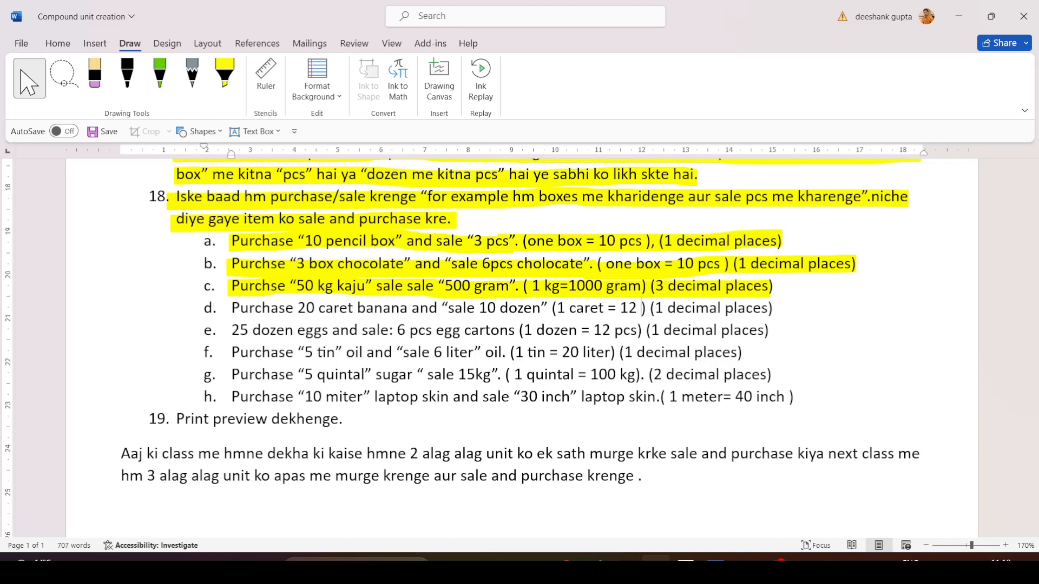
pyautogui.write(' do')
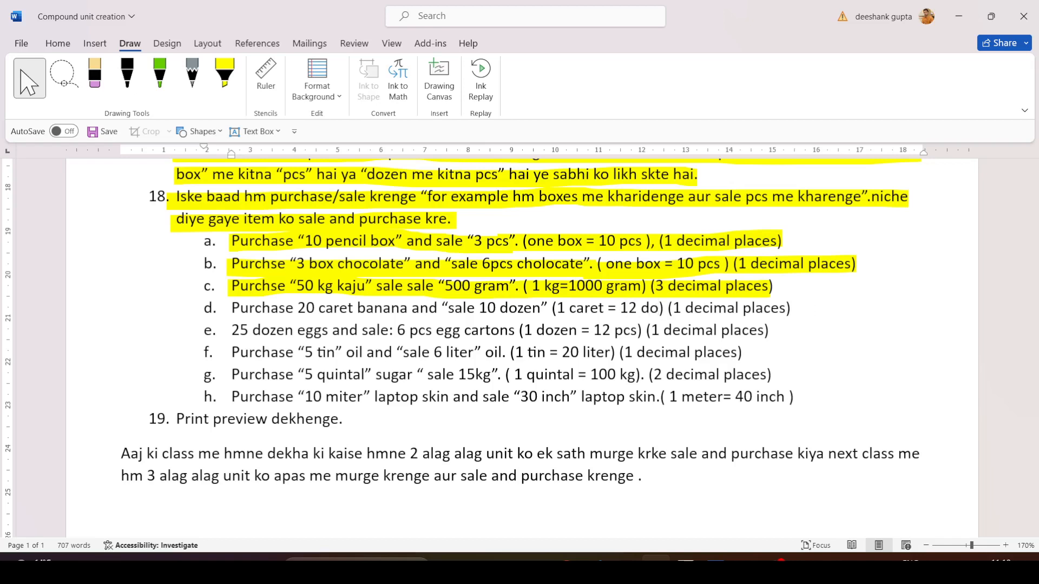
pyautogui.write('zen')
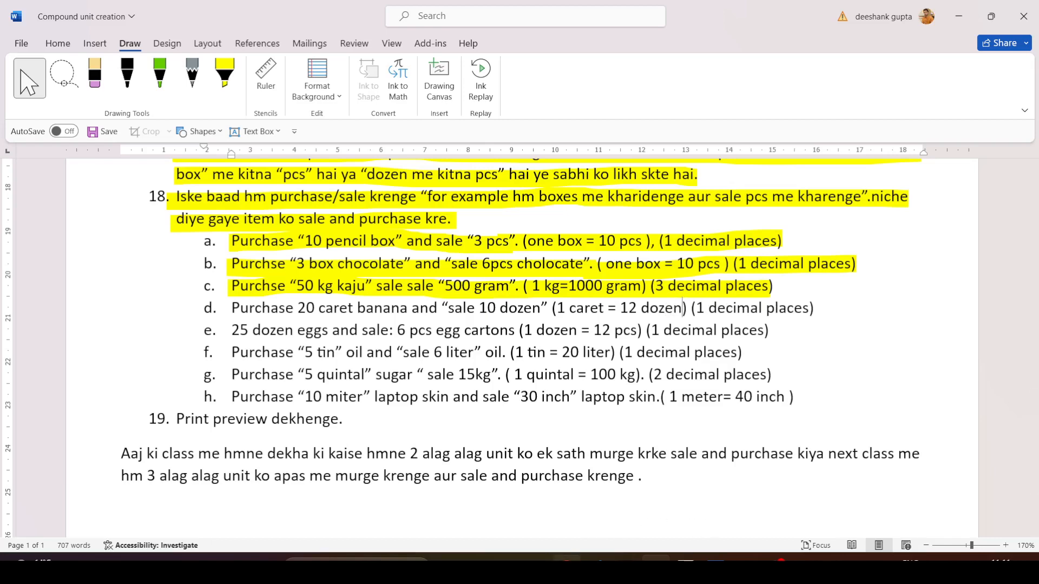
# Step: Open Chrome with the first profile and search Google for "one caret banana image"
pyautogui.click(567, 568)
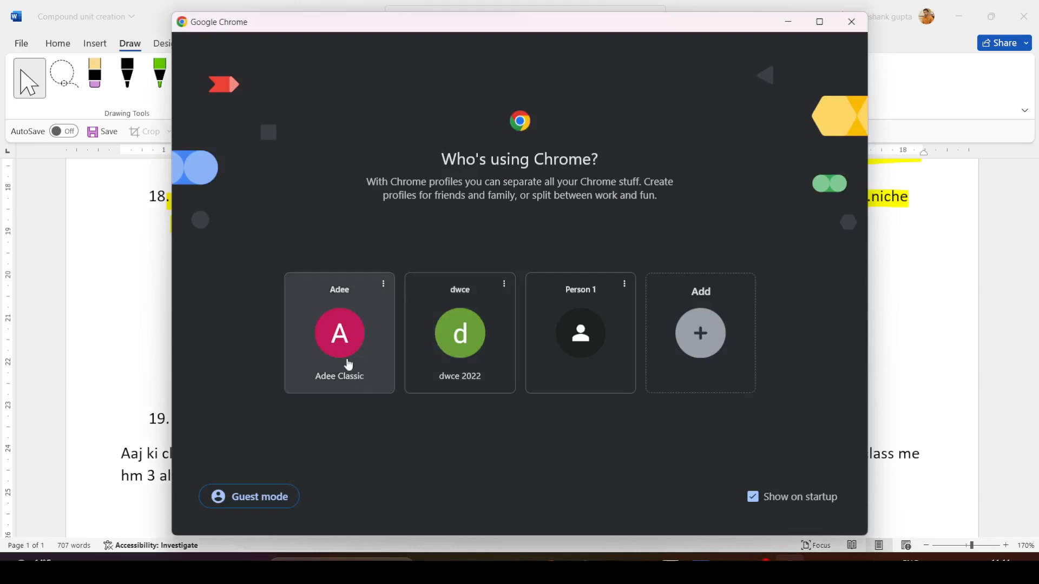
pyautogui.click(348, 365)
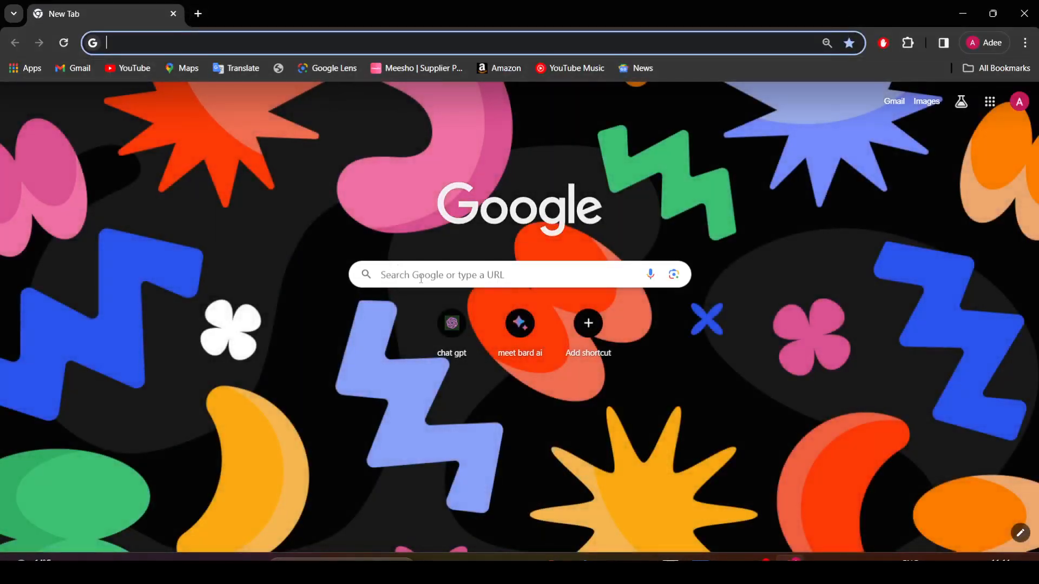
pyautogui.click(421, 279)
pyautogui.write('one')
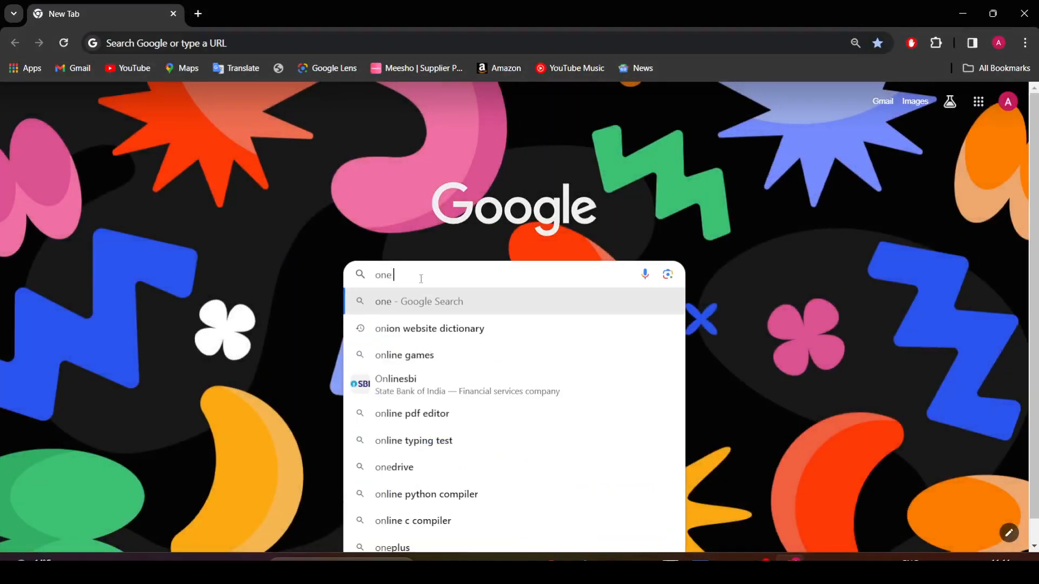
pyautogui.write(' caret ban')
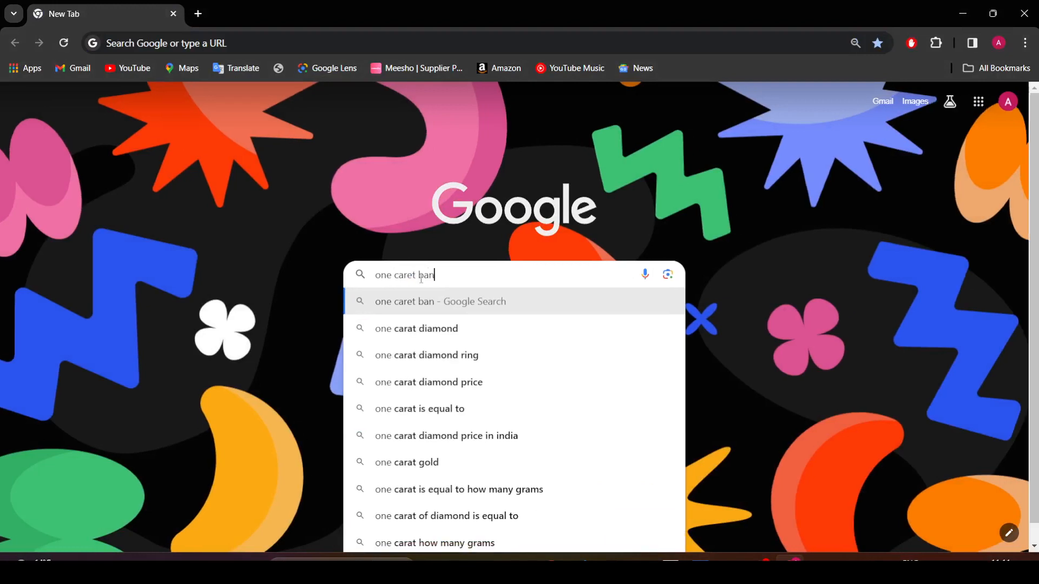
pyautogui.write('ana ')
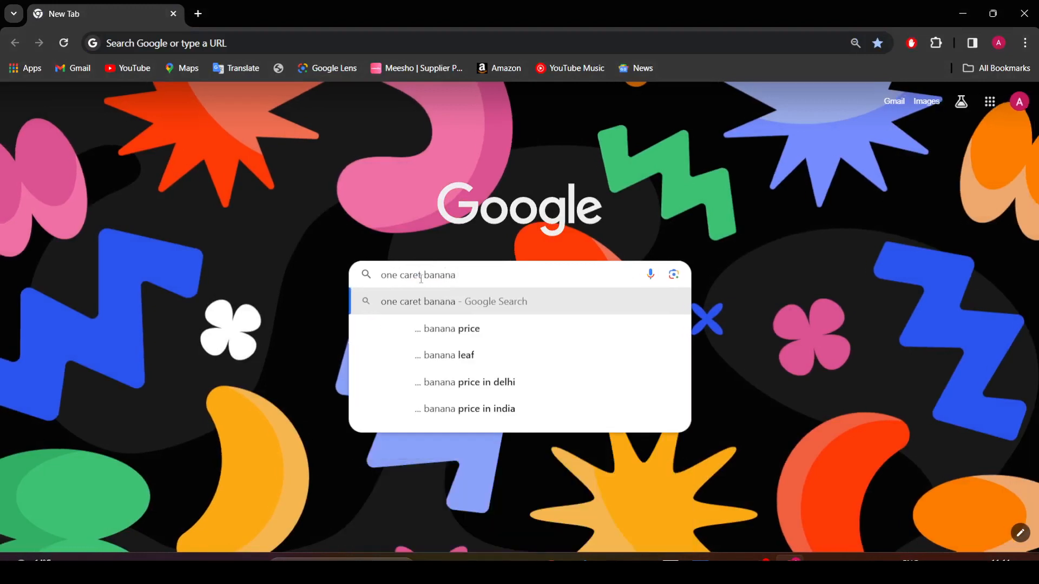
pyautogui.write('imag')
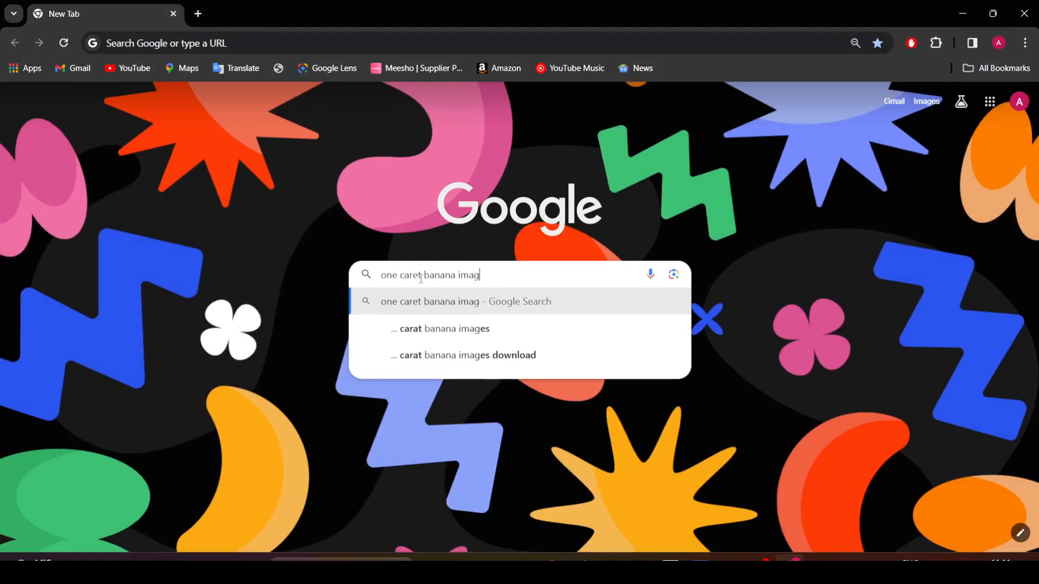
pyautogui.write('e')
pyautogui.press('Return')
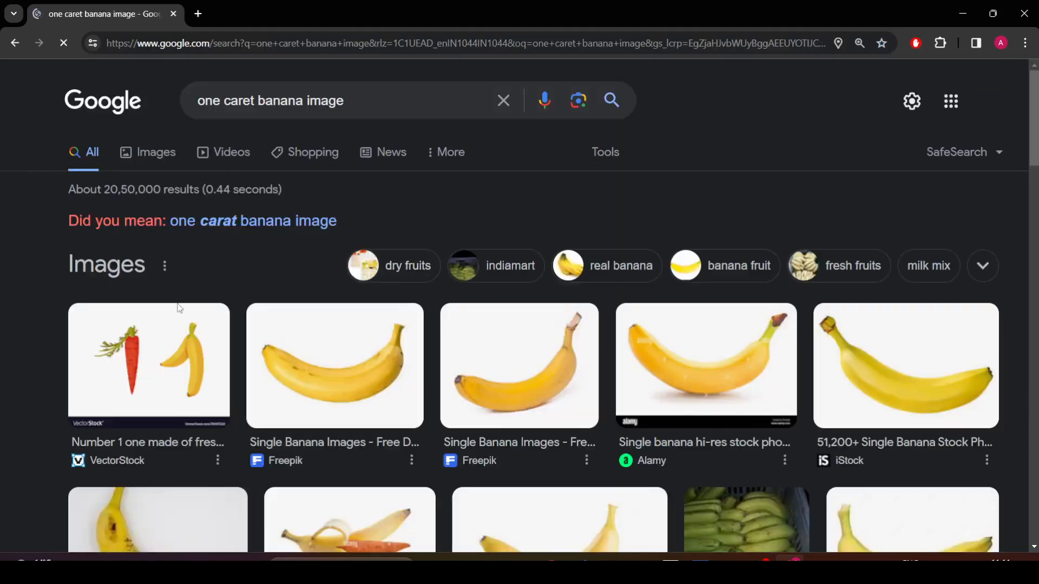
# Step: Look through the search results for a crate of bananas and switch to the image results
pyautogui.scroll(-5, 213, 325)
pyautogui.scroll(1, 776, 250)
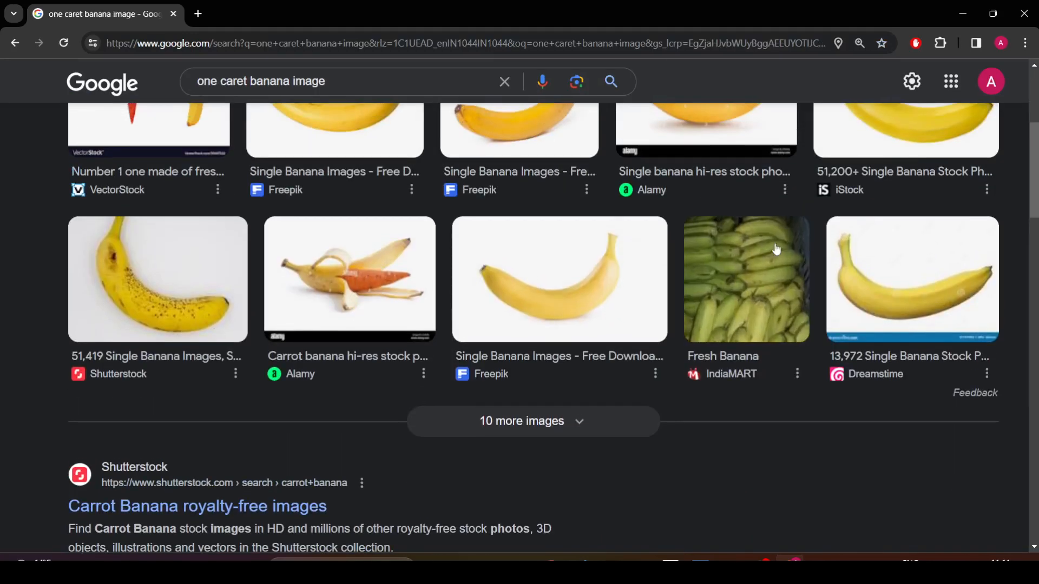
pyautogui.scroll(4, 200, 255)
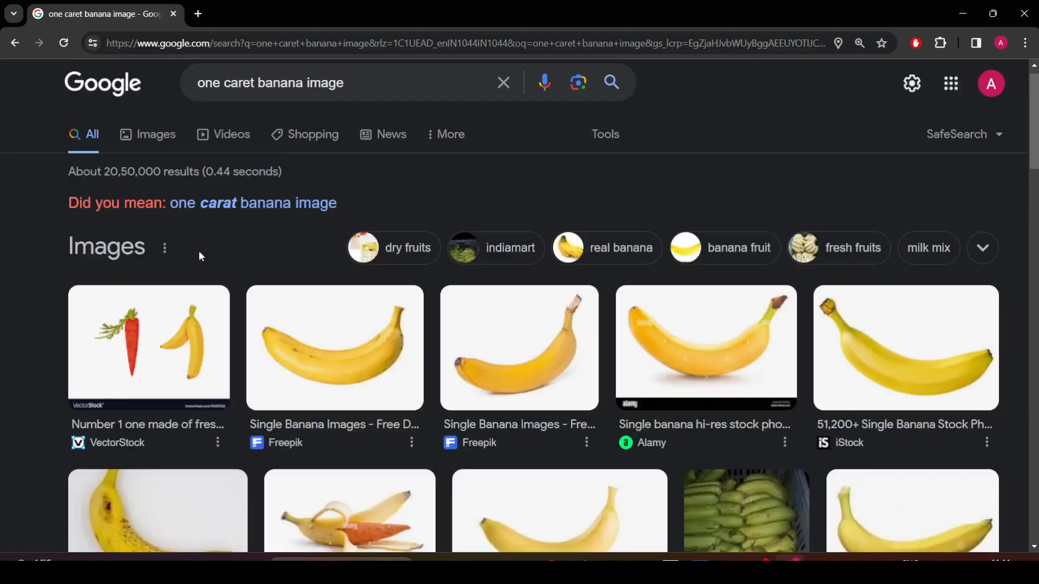
pyautogui.click(144, 152)
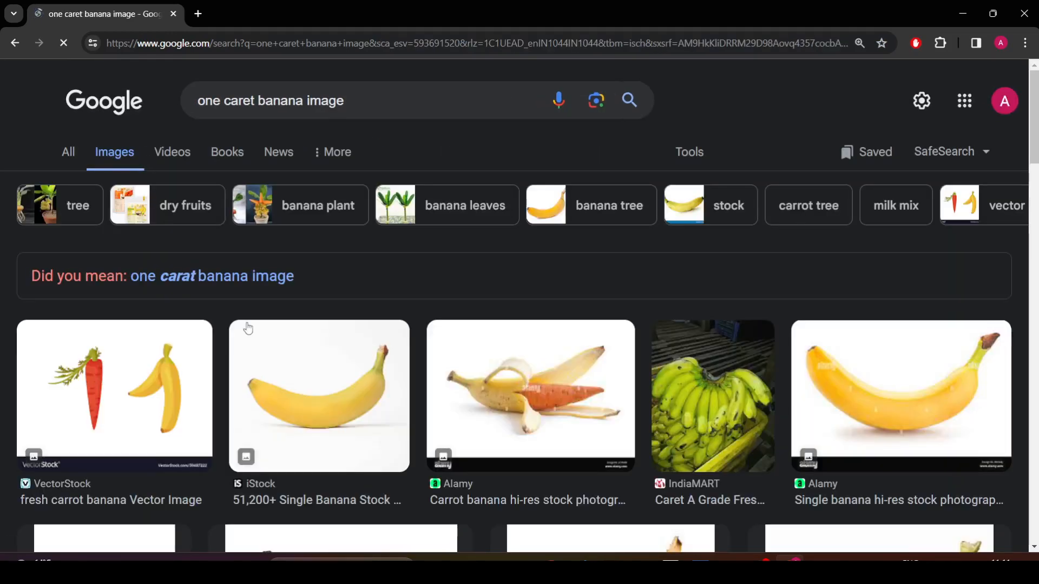
# Step: Refine the image search to "one carret banana image" and look through the results for crates of bananas
pyautogui.scroll(-12, 248, 329)
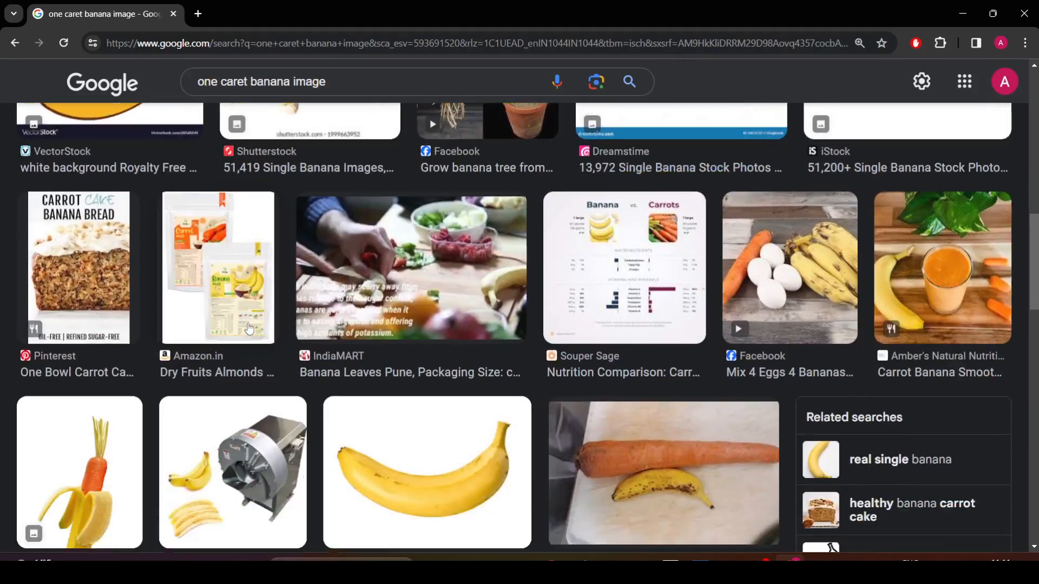
pyautogui.scroll(-15, 249, 329)
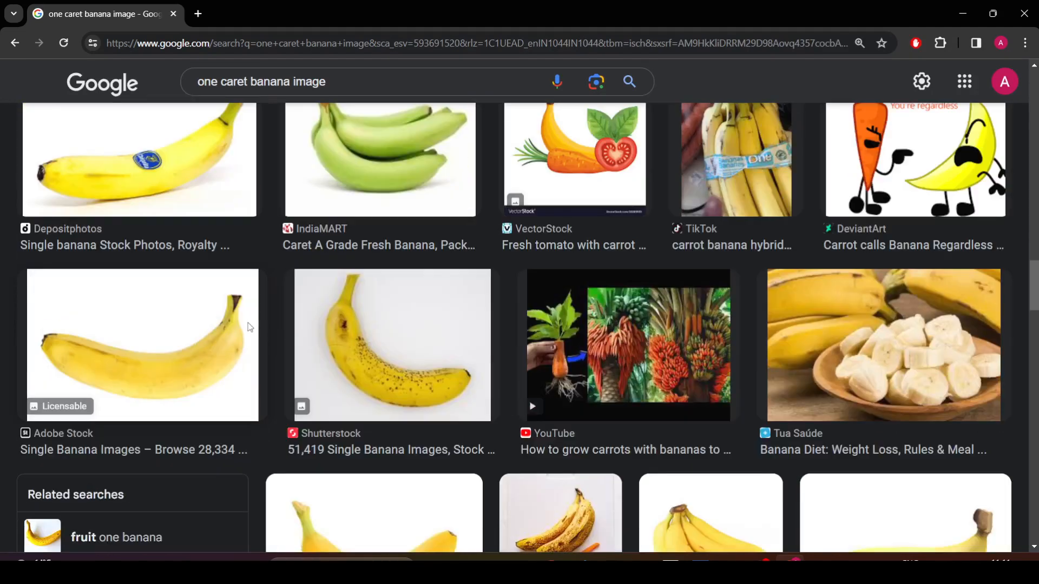
pyautogui.scroll(6, 249, 328)
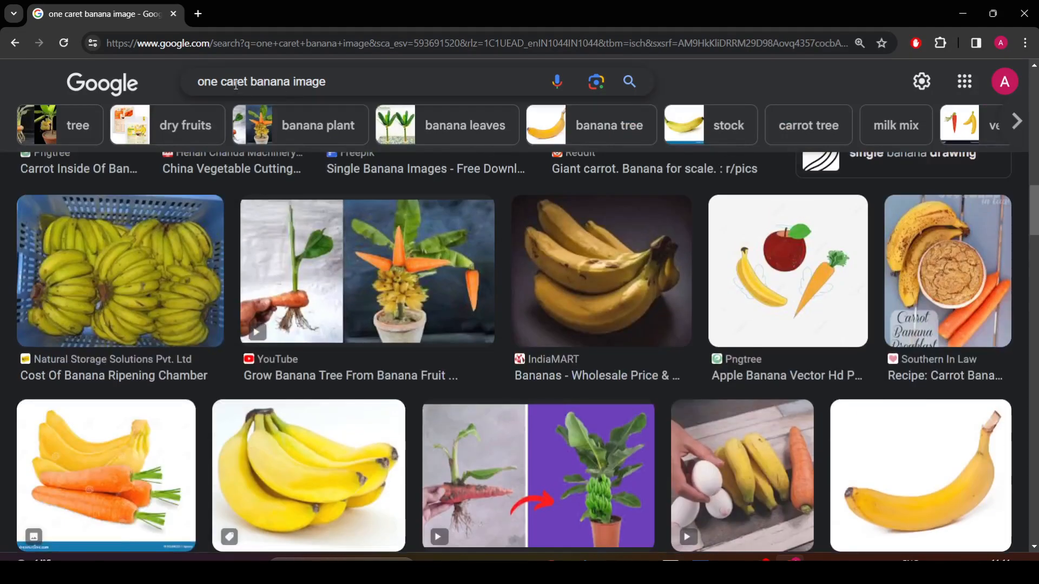
pyautogui.click(236, 85)
pyautogui.write('r')
pyautogui.press('Return')
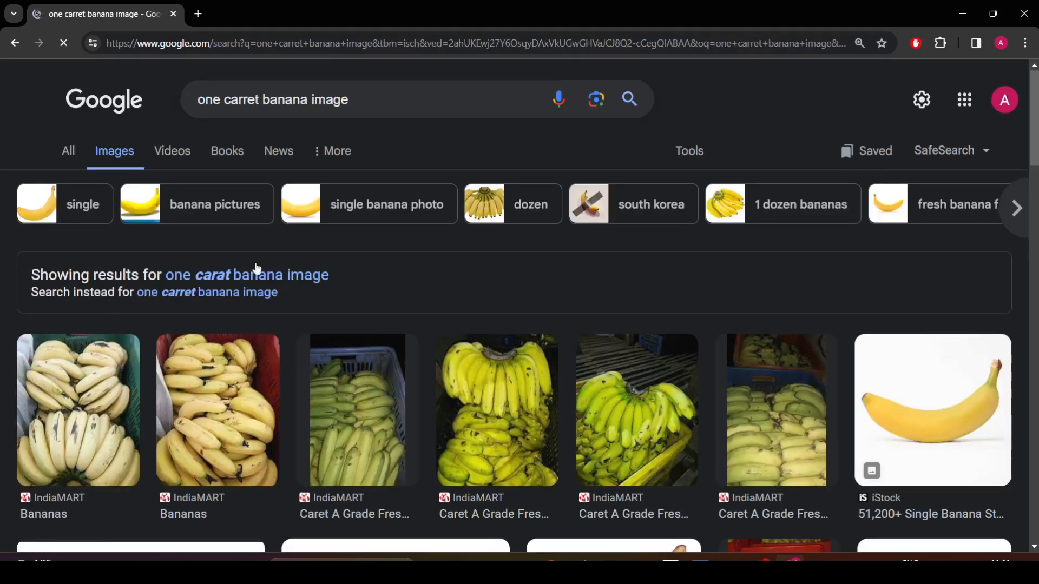
pyautogui.scroll(-3, 360, 235)
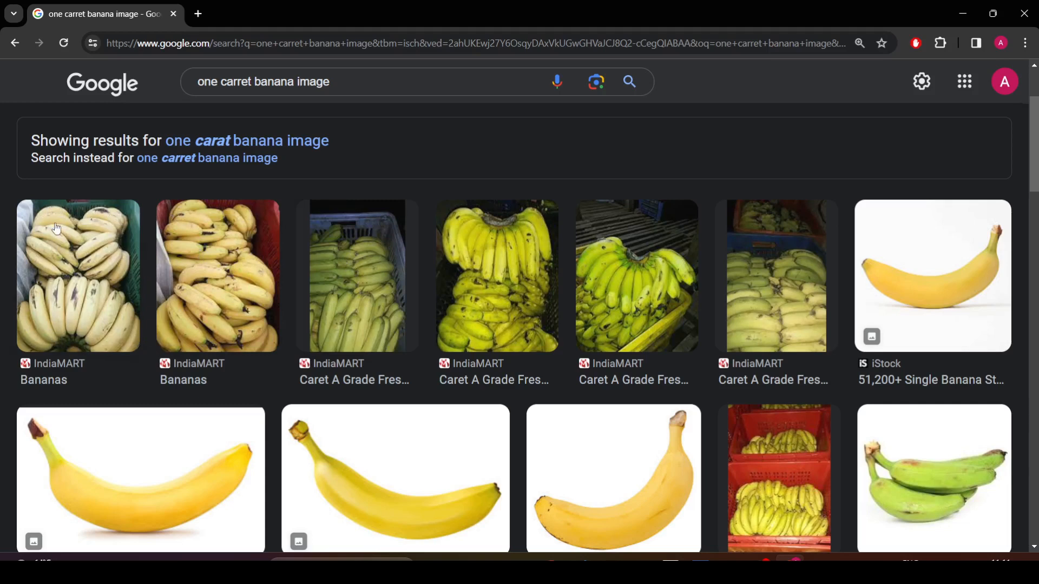
pyautogui.scroll(-5, 638, 273)
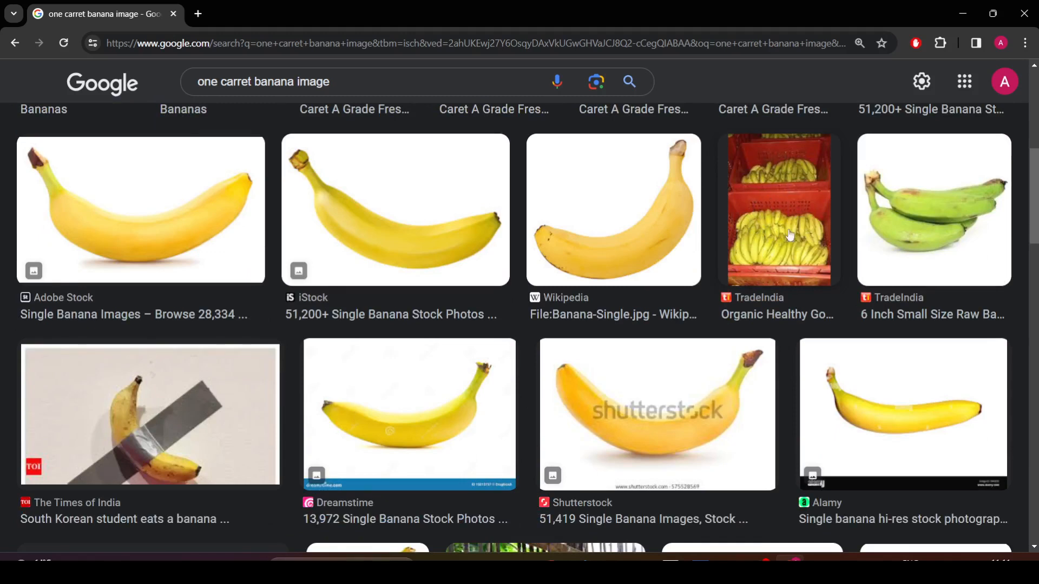
# Step: Switch back to TallyPrime and abandon the unfinished Banana item and purchase voucher, returning to the Gateway of Tally
pyautogui.hotkey('alt', 'Tab')
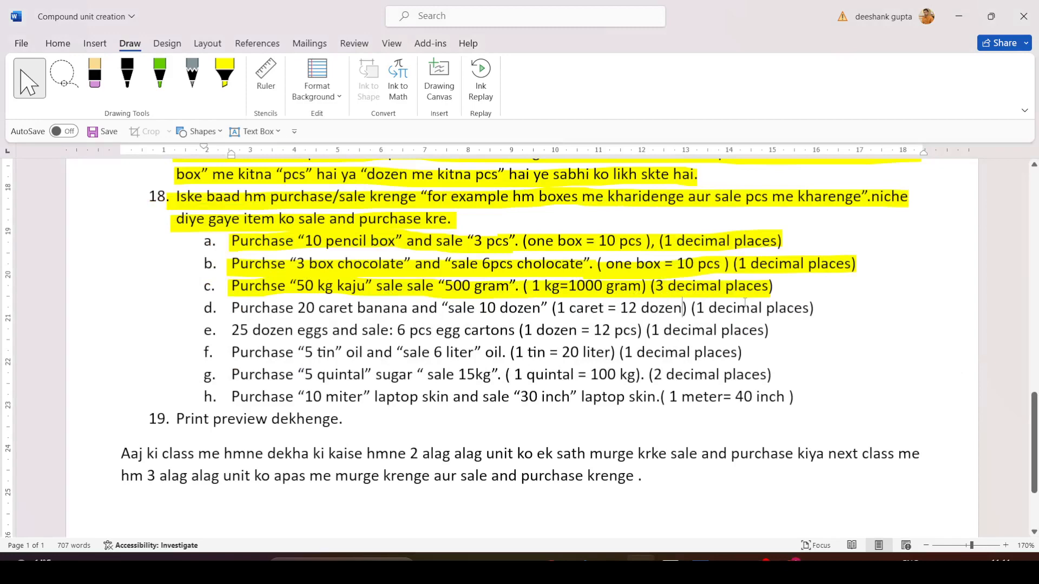
pyautogui.hotkey('alt', 'Tab')
pyautogui.press('Tab')
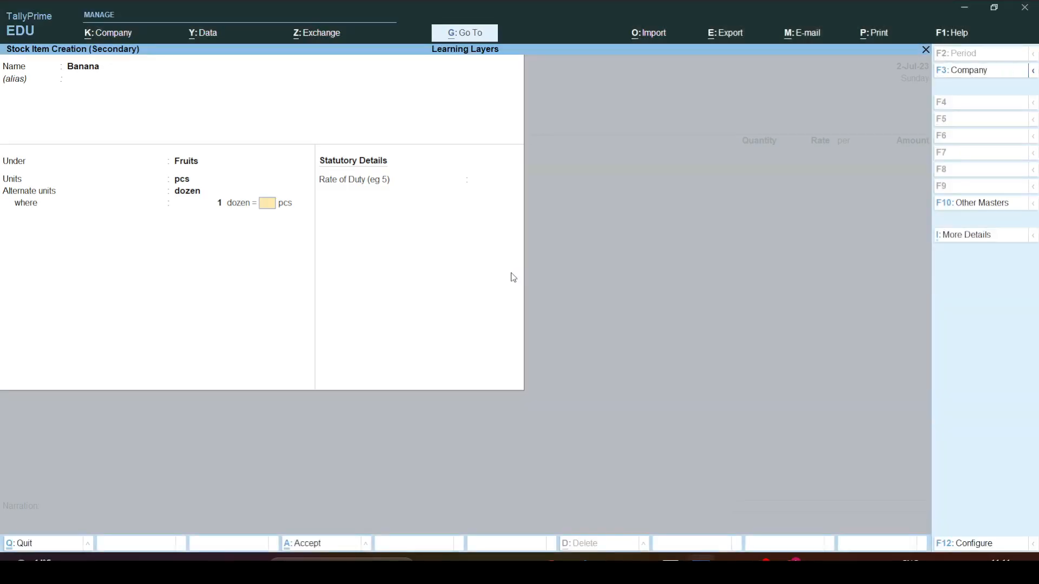
pyautogui.hotkey('ctrl', 'a')
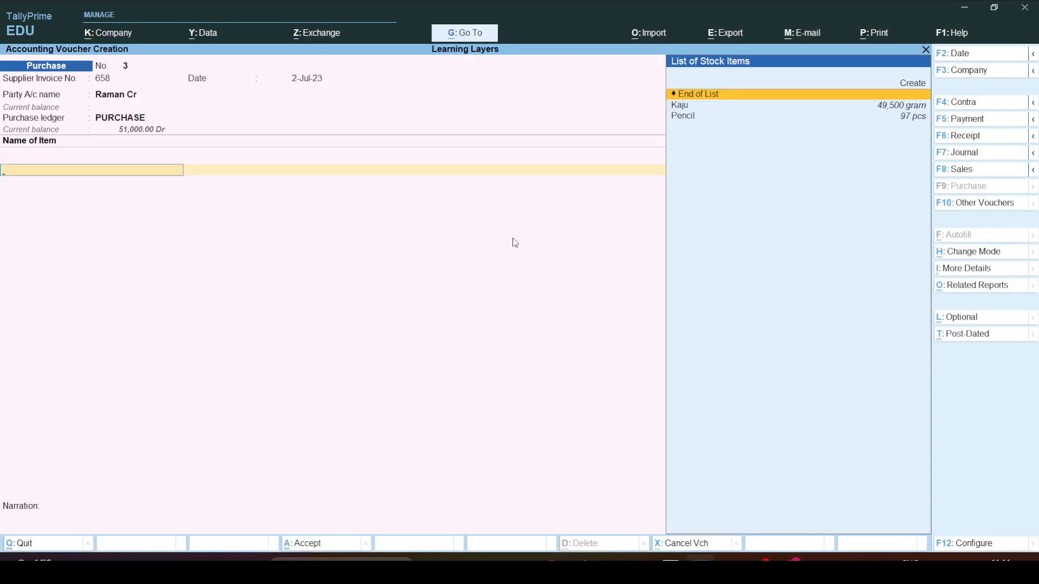
pyautogui.press('Escape')
pyautogui.press('Return')
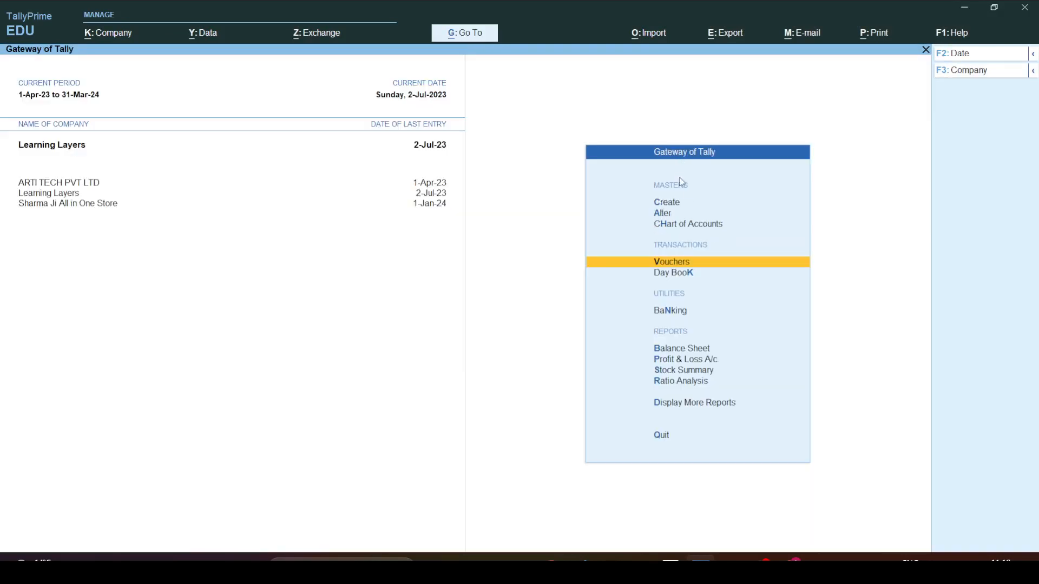
# Step: Alter the dozen unit so it uses 0 decimal places and save it
pyautogui.click(663, 214)
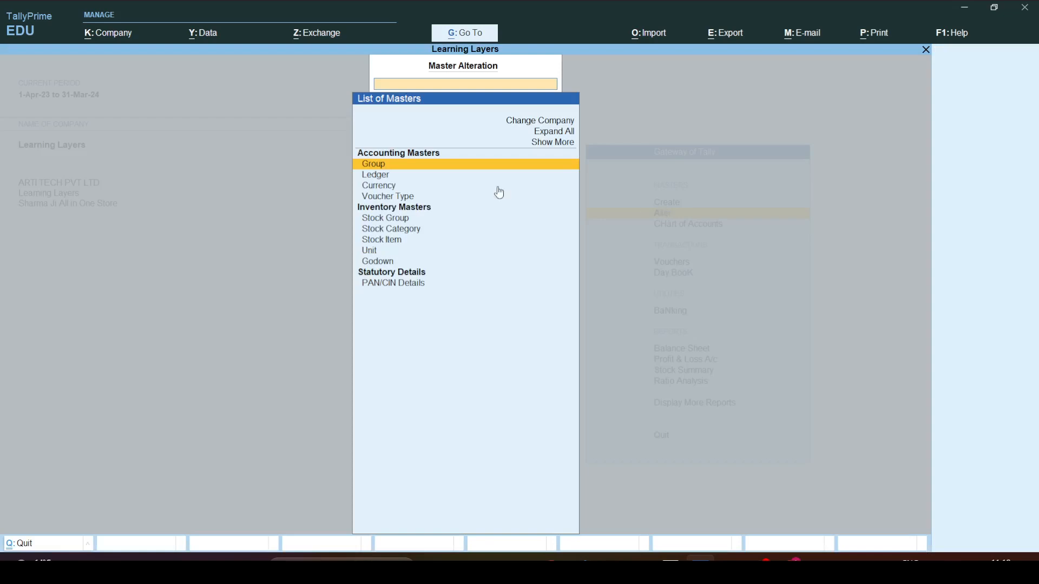
pyautogui.click(370, 251)
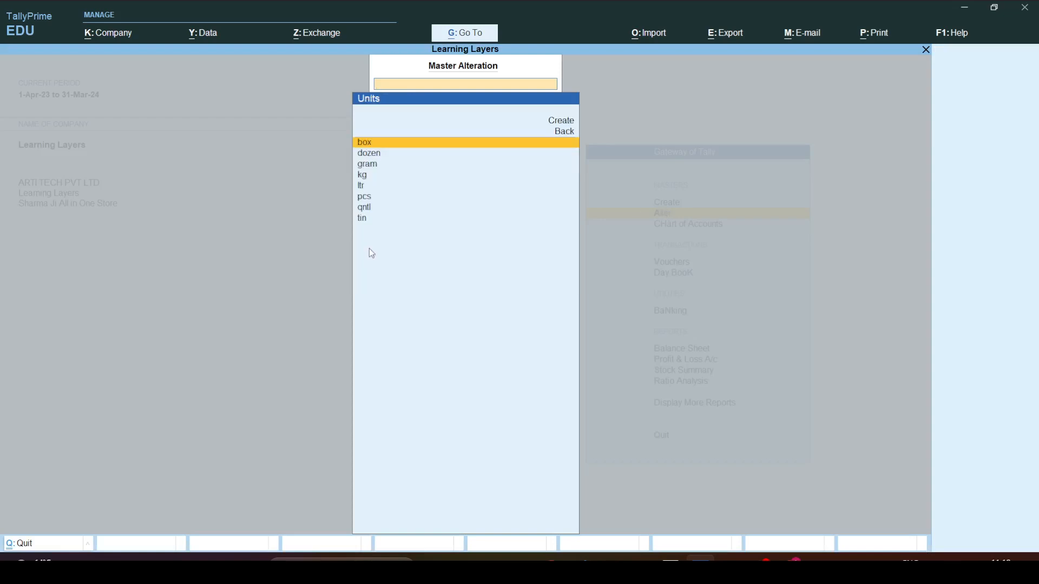
pyautogui.click(381, 155)
pyautogui.click(380, 155)
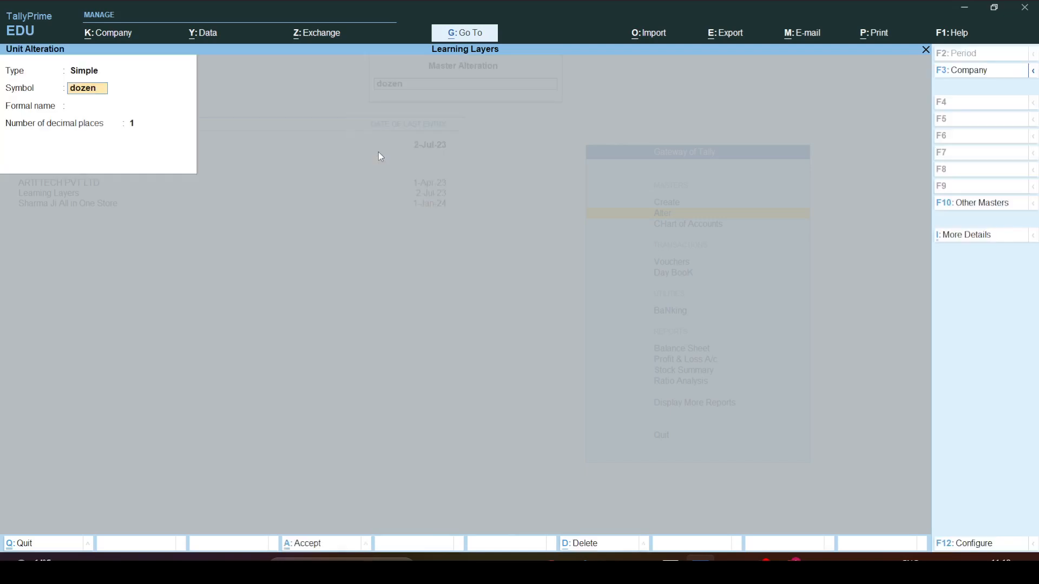
pyautogui.click(134, 124)
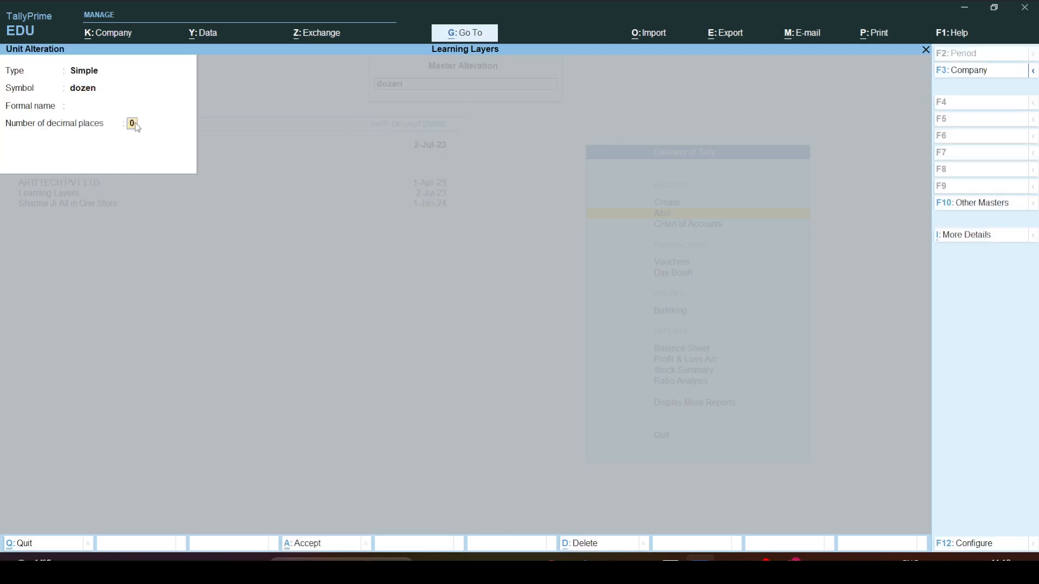
pyautogui.press('Return')
pyautogui.press('Return')
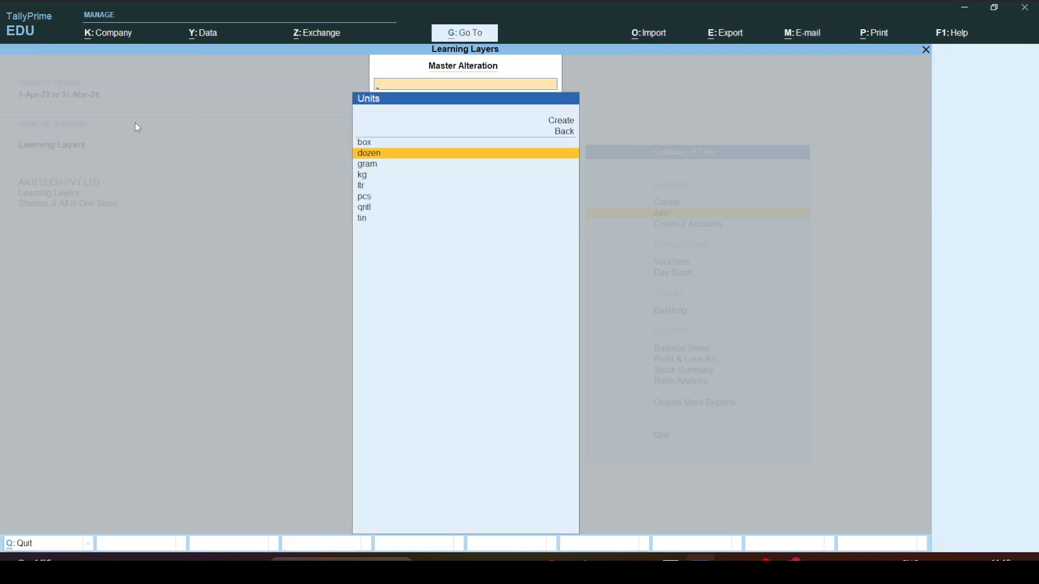
# Step: Create a simple unit with the symbol "carret" and 1 decimal place, and return to the Gateway of Tally
pyautogui.click(563, 122)
pyautogui.click(563, 121)
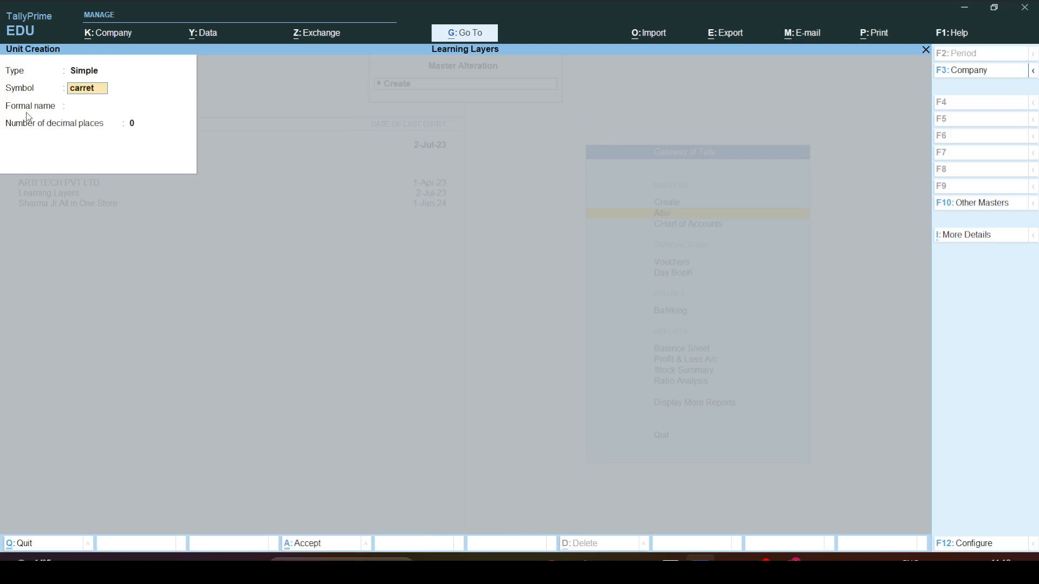
pyautogui.press('Return')
pyautogui.press('Return')
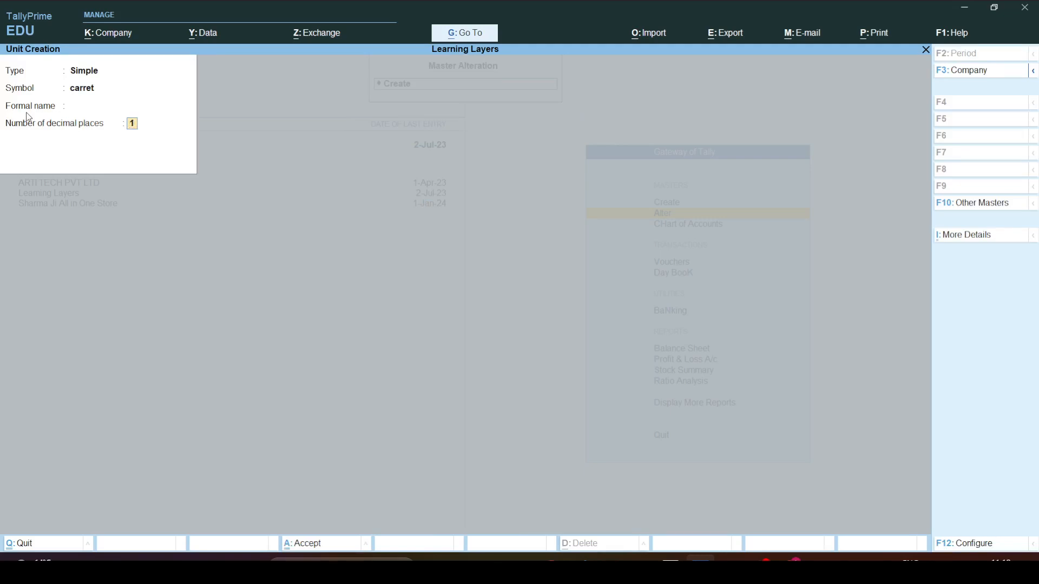
pyautogui.press('Return')
pyautogui.press('Return')
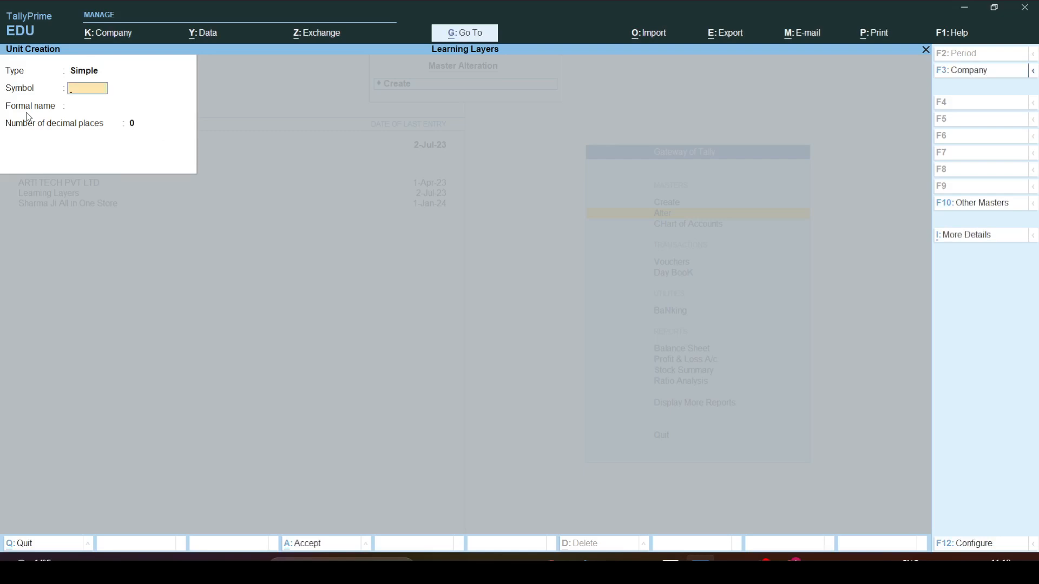
pyautogui.press('Escape')
pyautogui.press('Escape')
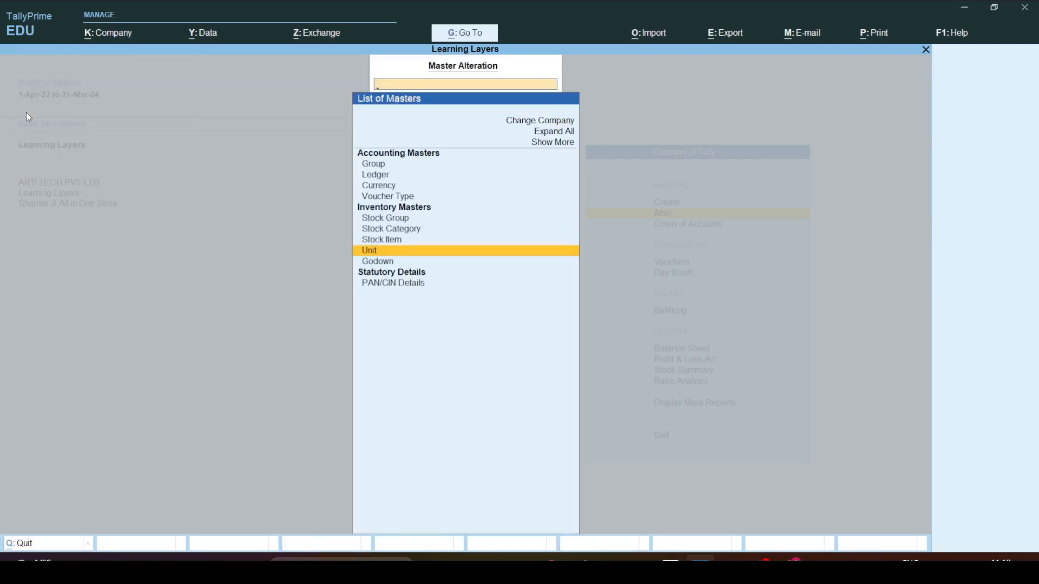
pyautogui.press('Escape')
# Step: Start a new purchase voucher with supplier invoice number 68, keeping the default invoice date
pyautogui.press('Down')
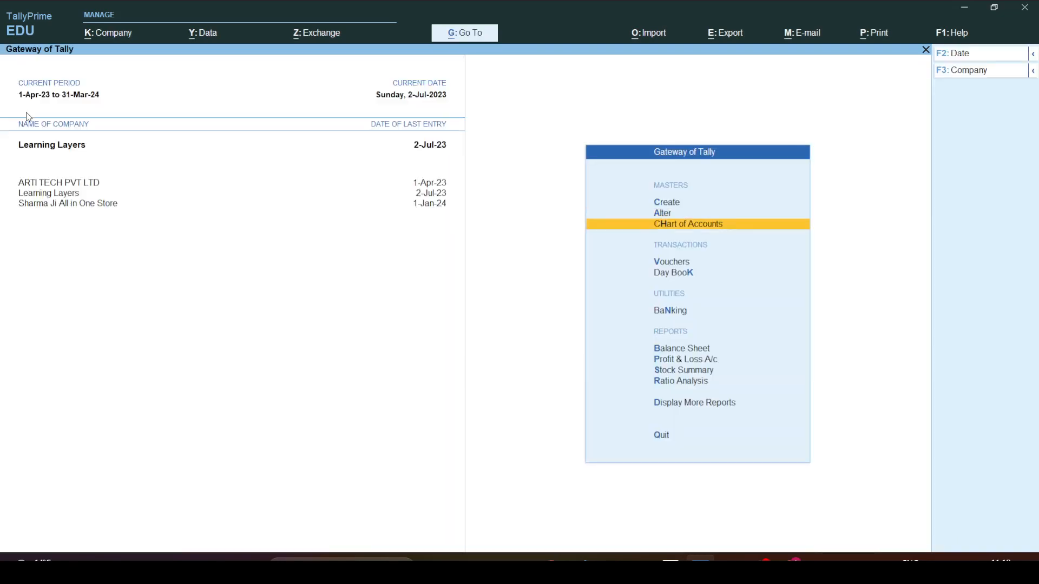
pyautogui.press('Up')
pyautogui.press('Up')
pyautogui.press('Down')
pyautogui.press('Down')
pyautogui.press('Down')
pyautogui.press('Down')
pyautogui.press('Up')
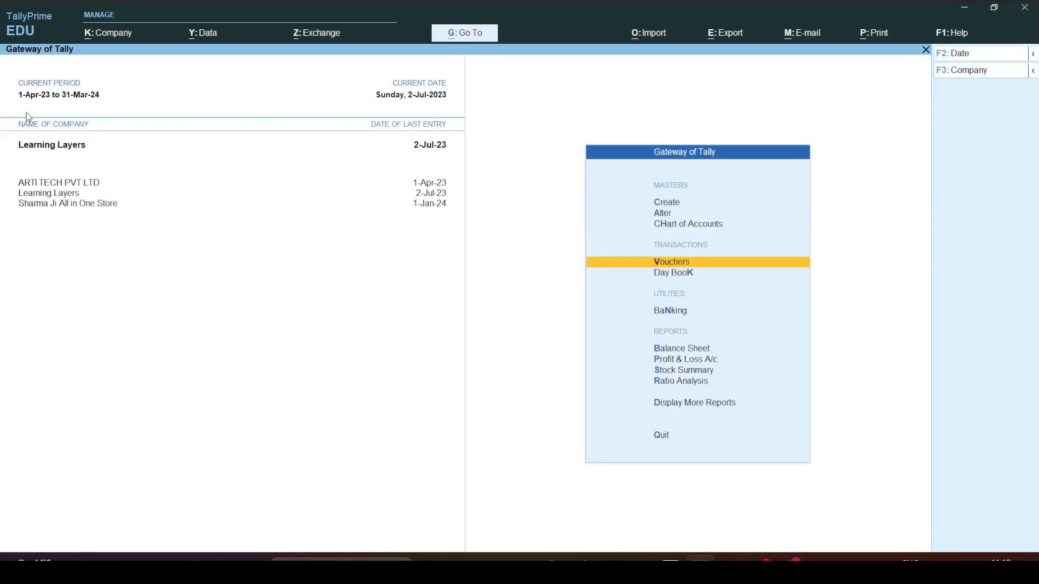
pyautogui.press('Return')
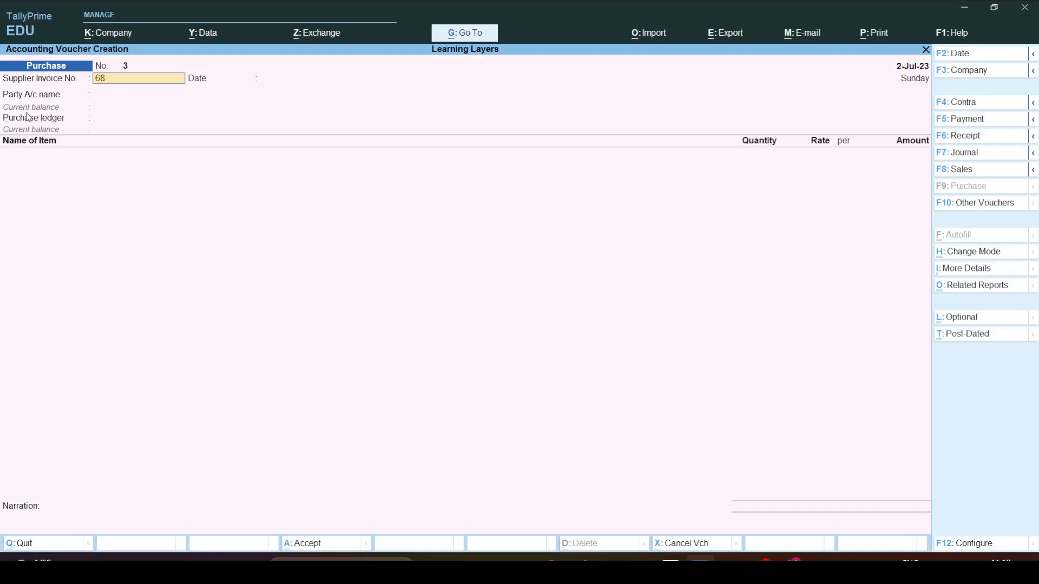
pyautogui.write('68')
pyautogui.press('Return')
pyautogui.press('Return')
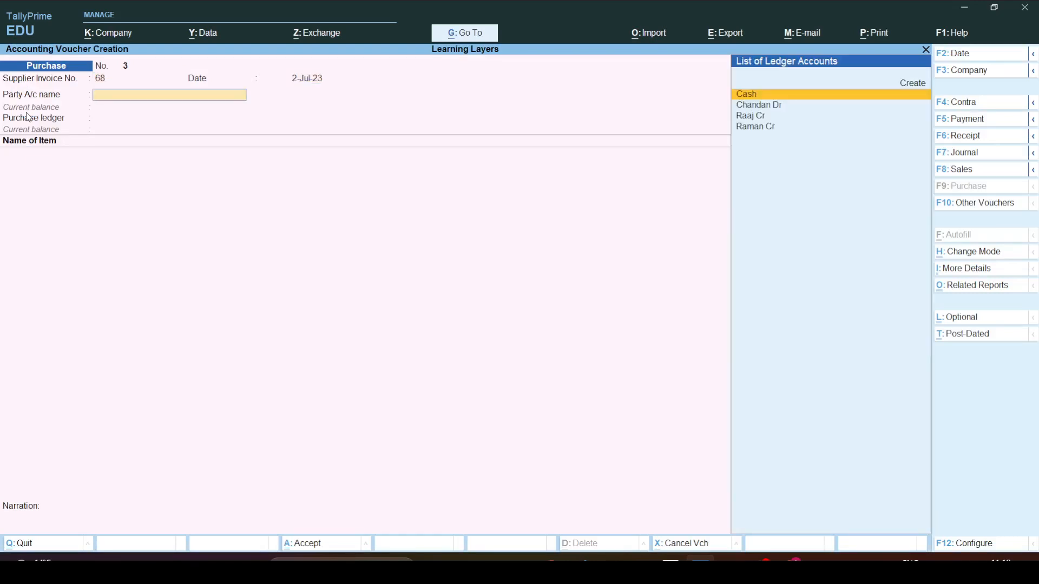
# Step: Set the last-listed creditor as the voucher's party, accept the blank receipt and party details, and use the PURCHASE ledger
pyautogui.press('Down')
pyautogui.press('Down')
pyautogui.press('Down')
pyautogui.press('Return')
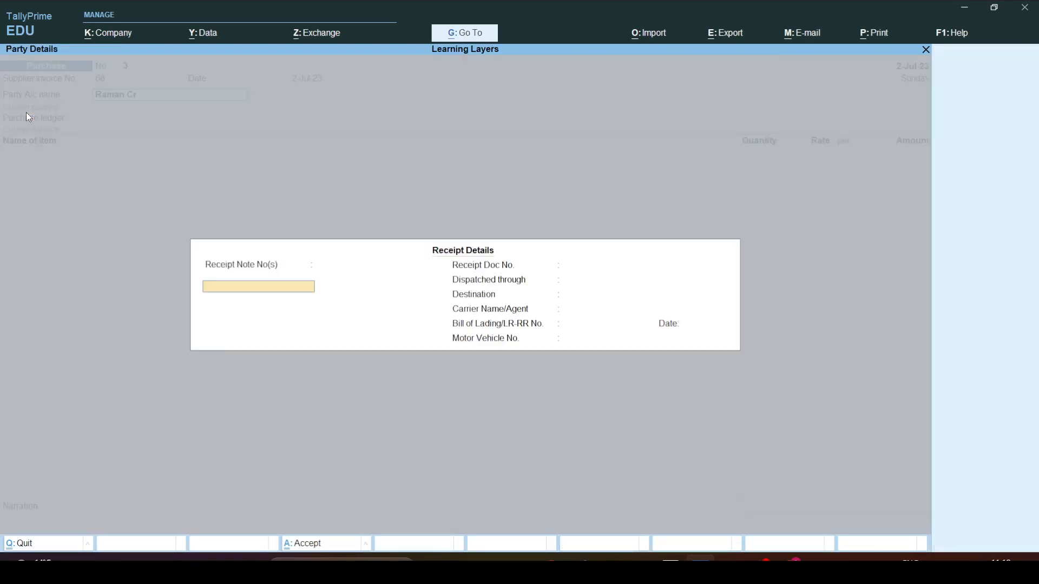
pyautogui.hotkey('ctrl', 'a')
pyautogui.hotkey('ctrl', 'a')
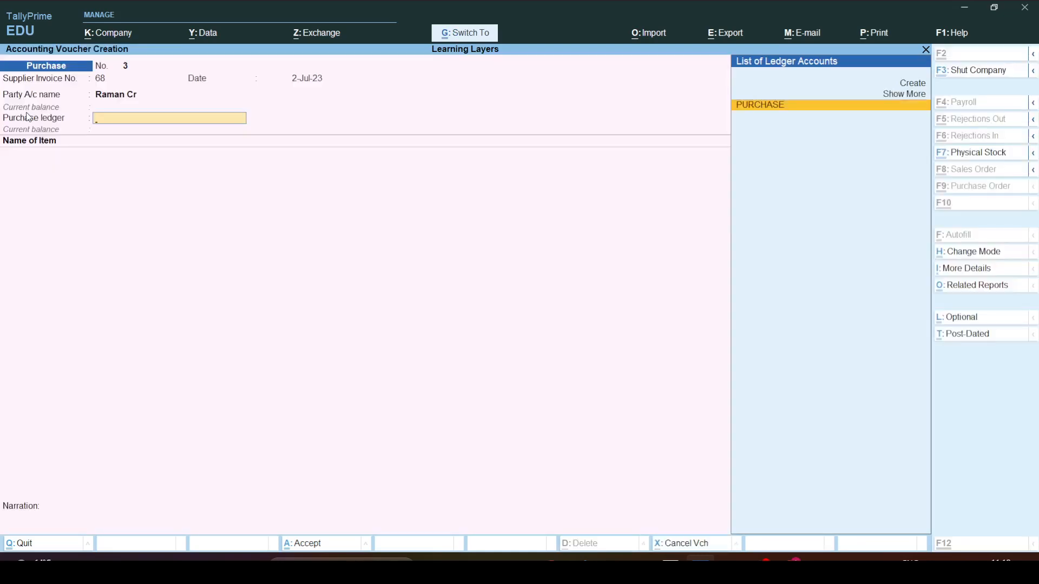
pyautogui.press('Return')
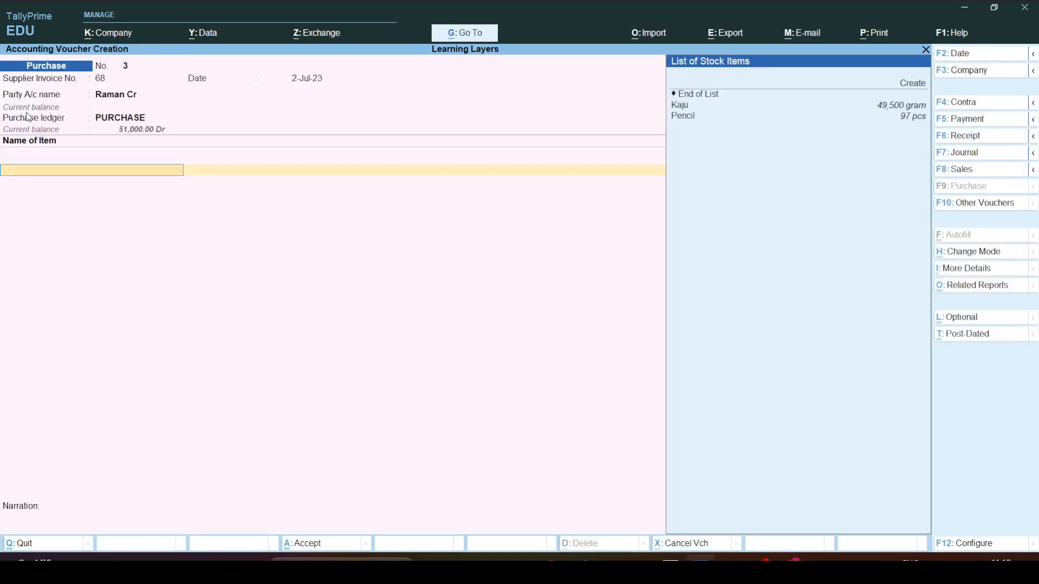
# Step: Start a new stock item named "Banana" from the purchase voucher and place it under the Fruits group
pyautogui.hotkey('alt', 'c')
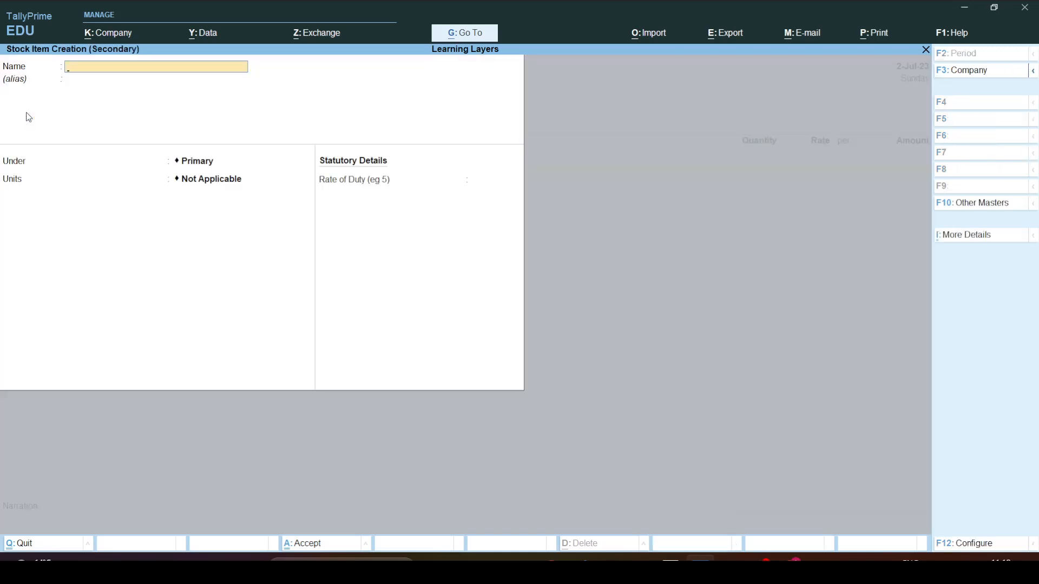
pyautogui.write('Banana')
pyautogui.press('Return')
pyautogui.press('Return')
pyautogui.press('Down')
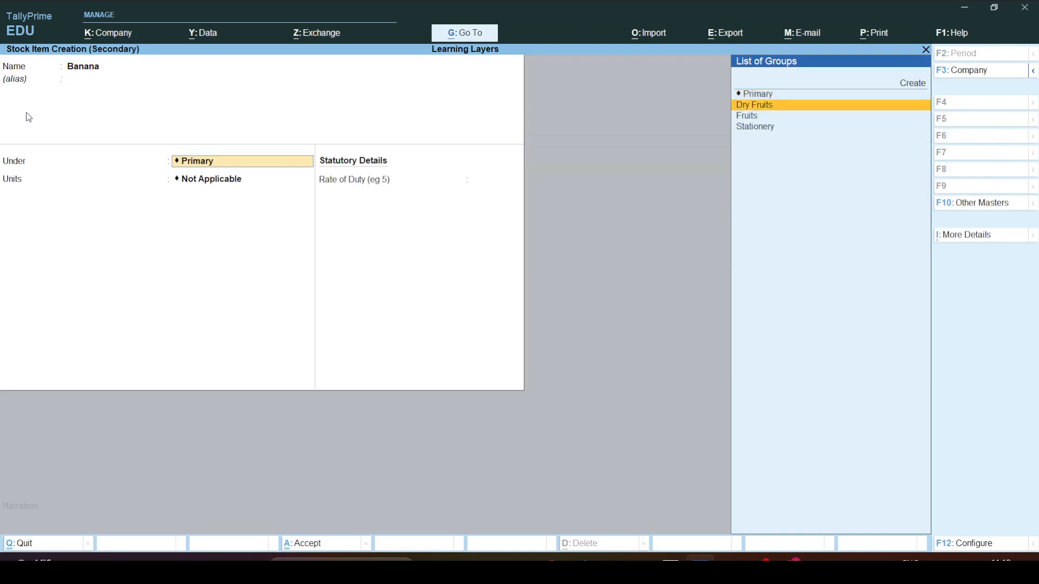
pyautogui.press('Down')
pyautogui.press('Return')
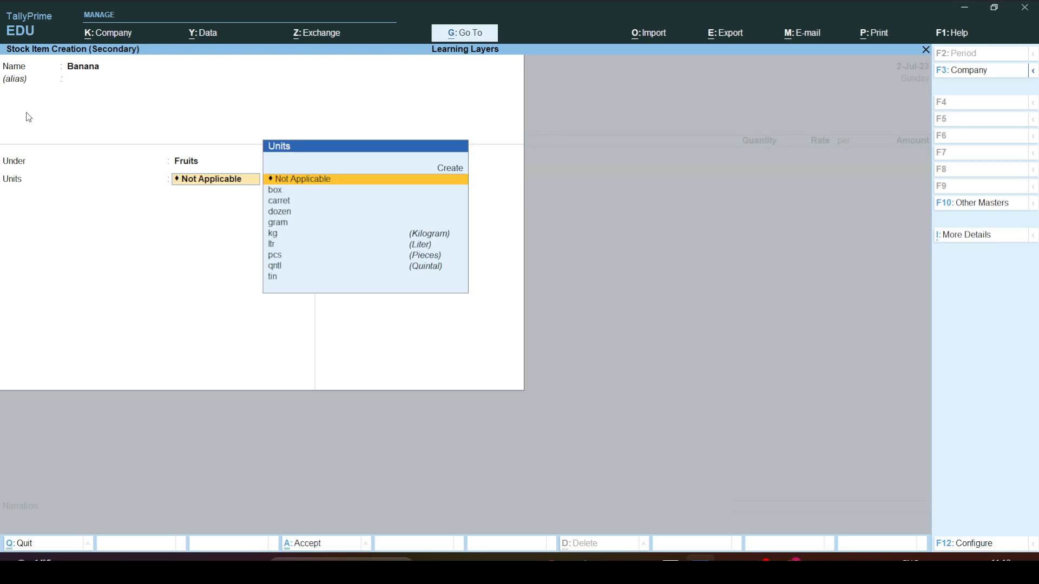
# Step: Set Banana's unit to dozen and its alternate unit to carret, with 1 carret = 12 dozen
pyautogui.press('Down')
pyautogui.press('Down')
pyautogui.press('Down')
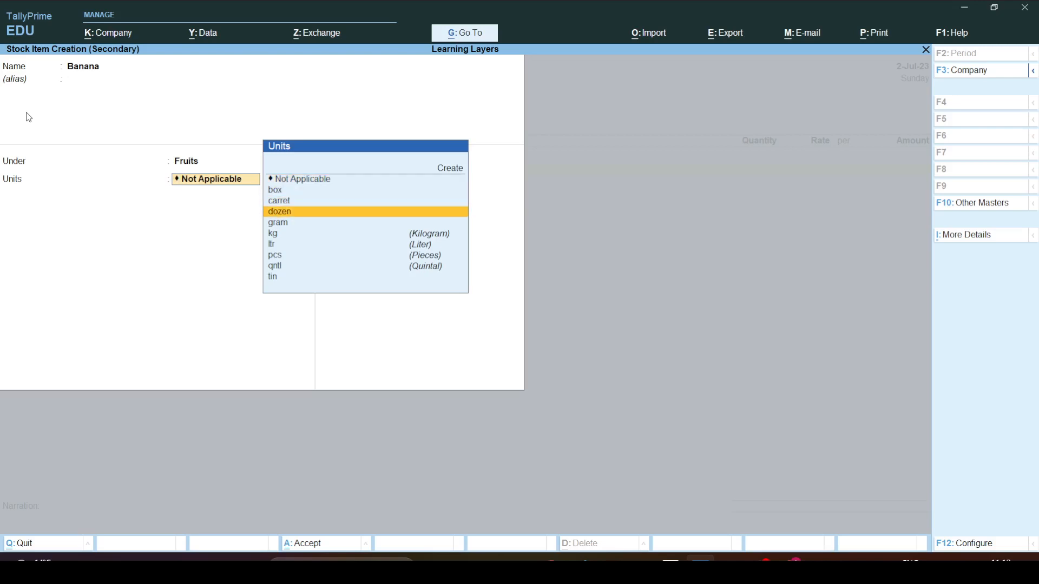
pyautogui.press('Return')
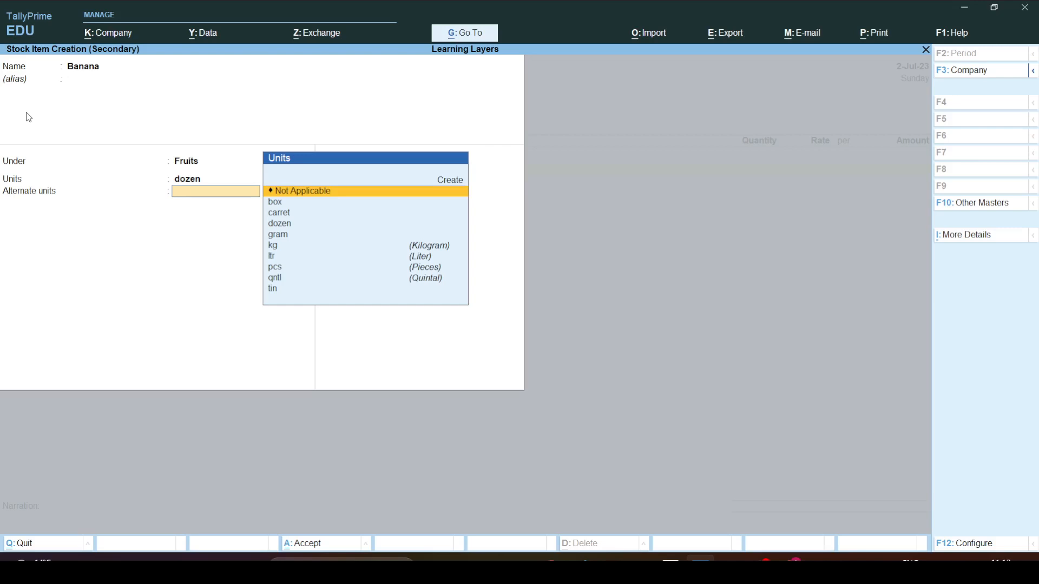
pyautogui.press('Down')
pyautogui.press('Down')
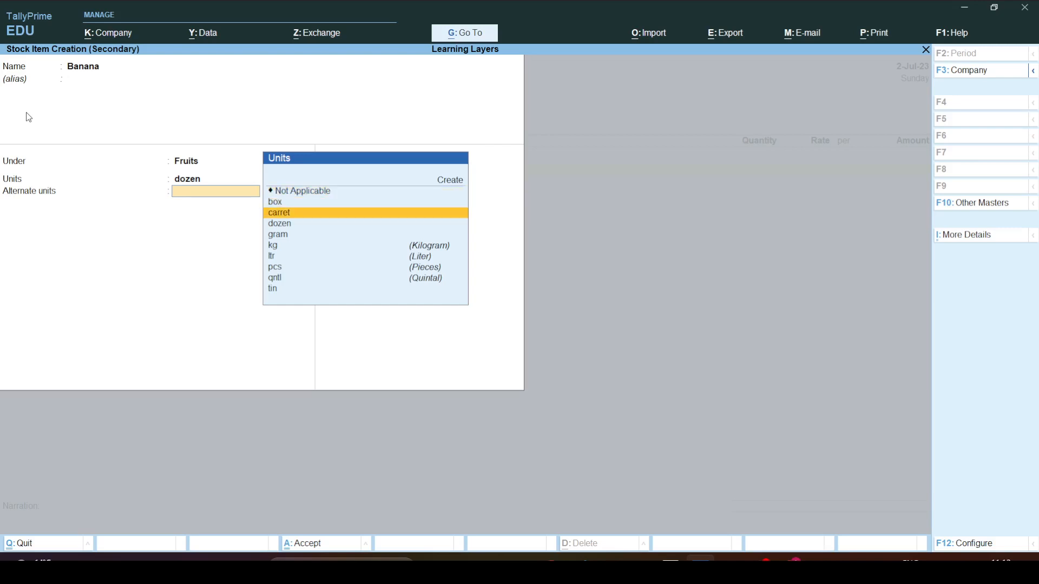
pyautogui.press('Return')
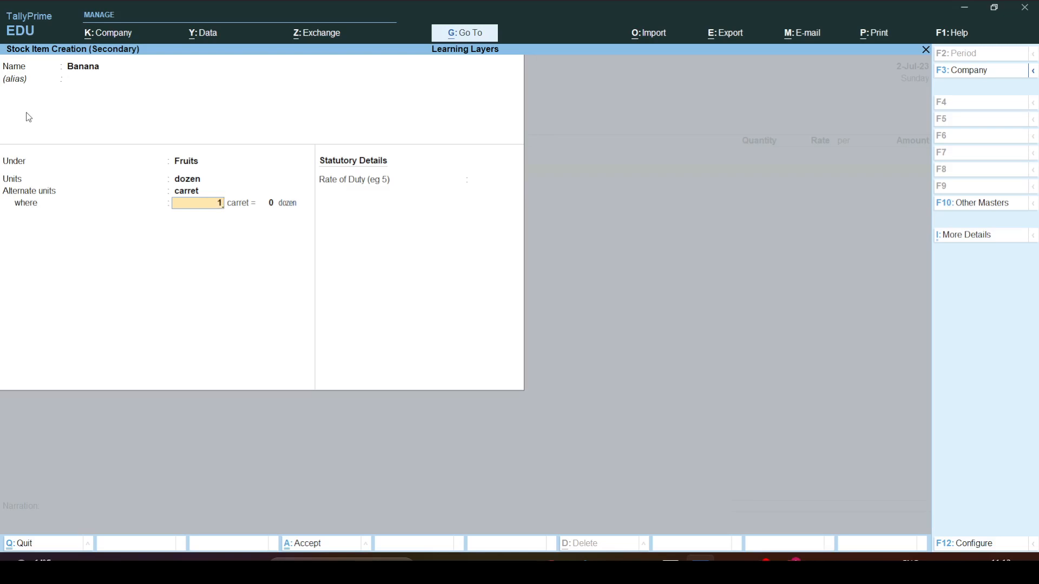
pyautogui.press('Return')
pyautogui.write('12')
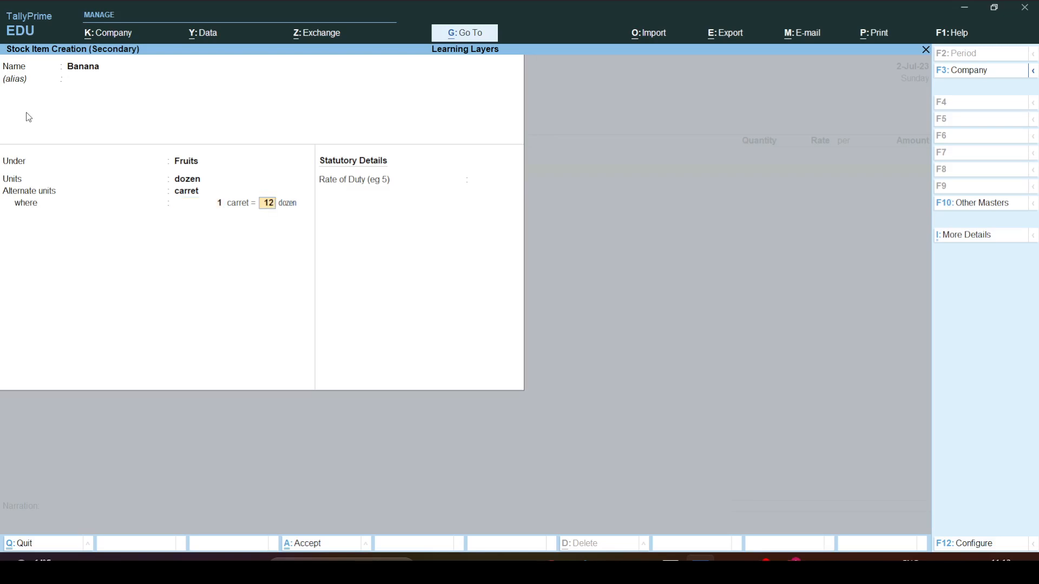
pyautogui.press('Return')
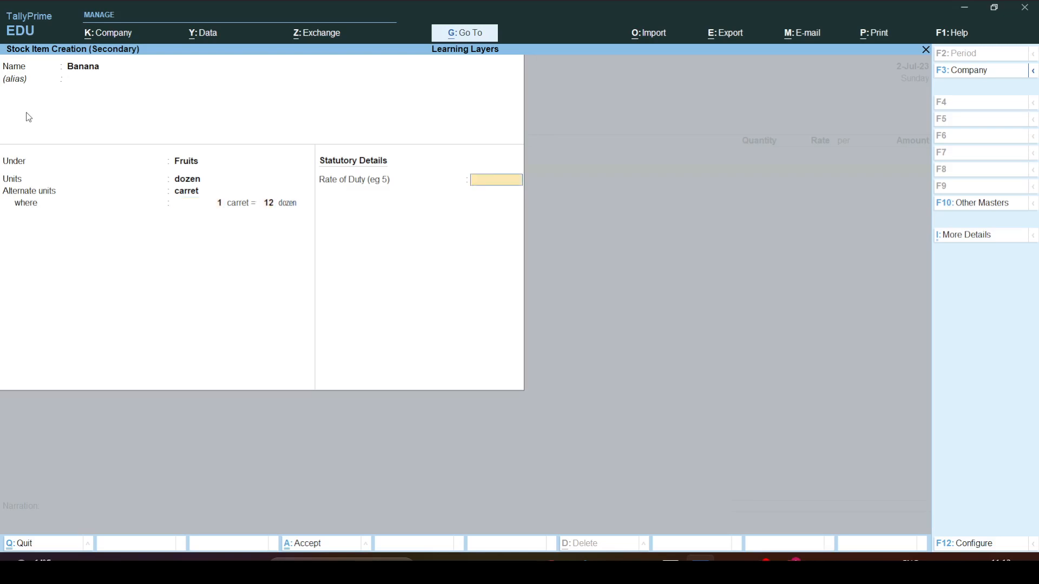
# Step: Save the Banana stock item with a blank duty rate and enter 5 as its purchase quantity
pyautogui.press('Return')
pyautogui.press('Return')
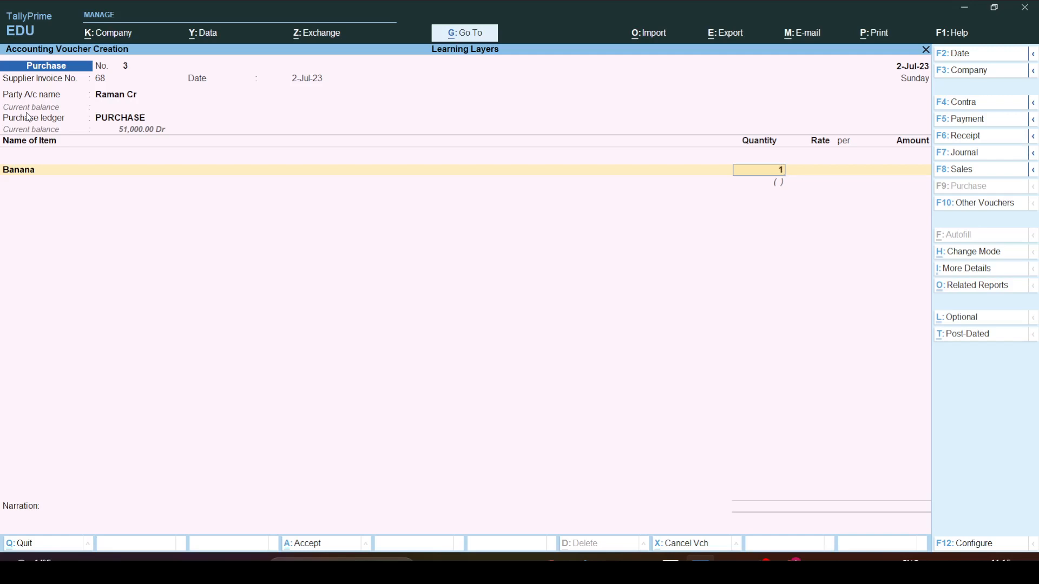
pyautogui.press('Return')
pyautogui.press('BackSpace')
pyautogui.write('5')
pyautogui.press('Return')
# Step: Switch to the Compound unit creation document in Word and highlight "20 caret banana", "10 dozen" and "1 caret = 12 dozen" in item d
pyautogui.hotkey('alt', 'Tab')
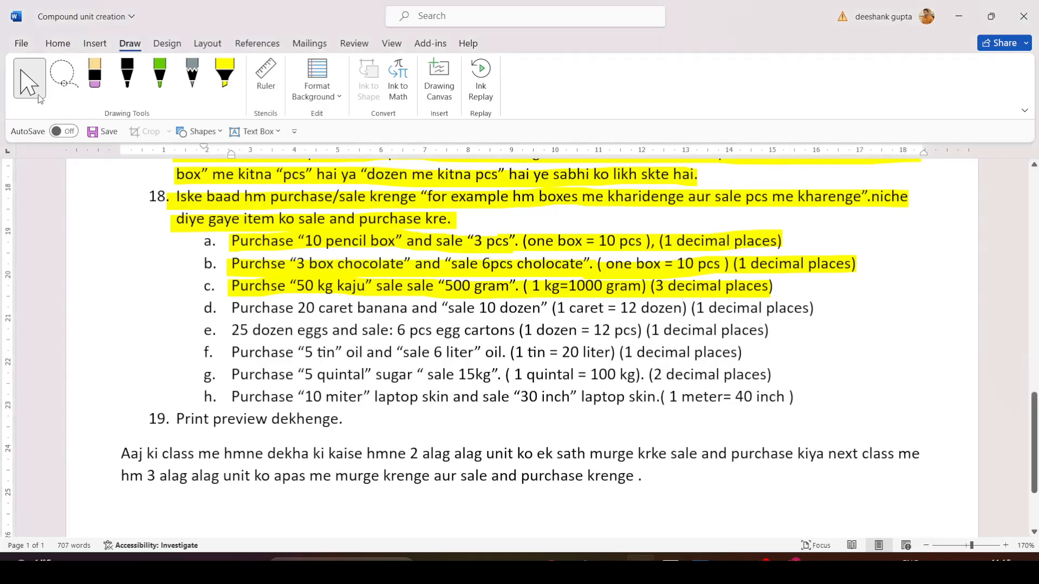
pyautogui.click(224, 76)
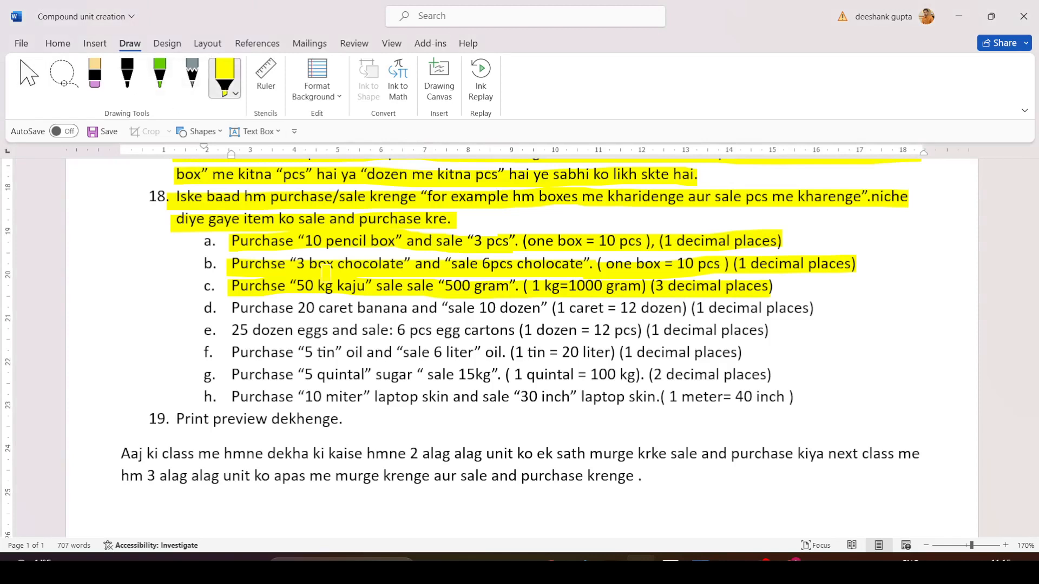
pyautogui.moveTo(299, 311); pyautogui.dragTo(413, 315)
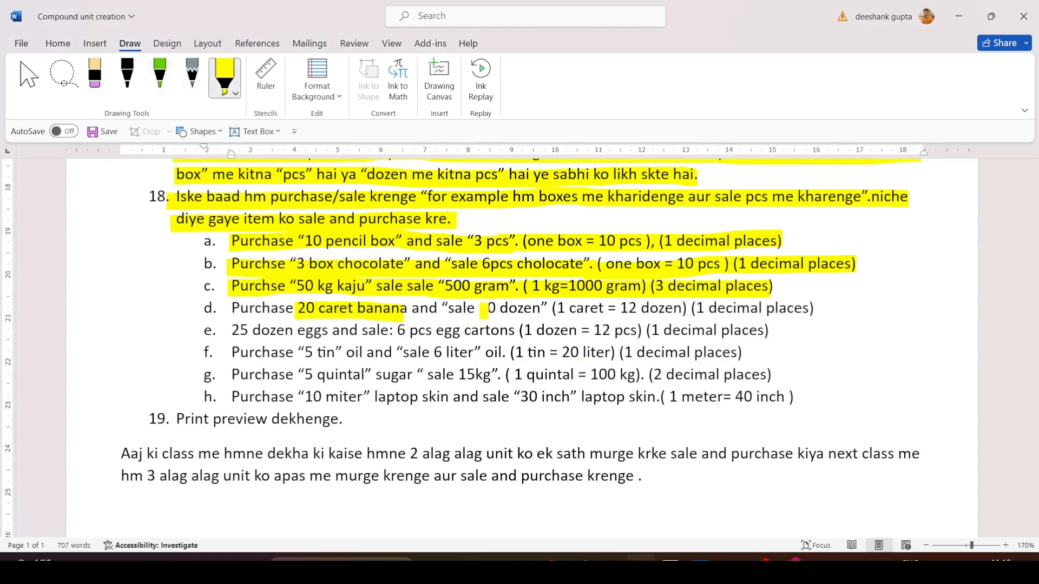
pyautogui.moveTo(481, 312); pyautogui.dragTo(686, 311)
pyautogui.hotkey('alt', 'Tab')
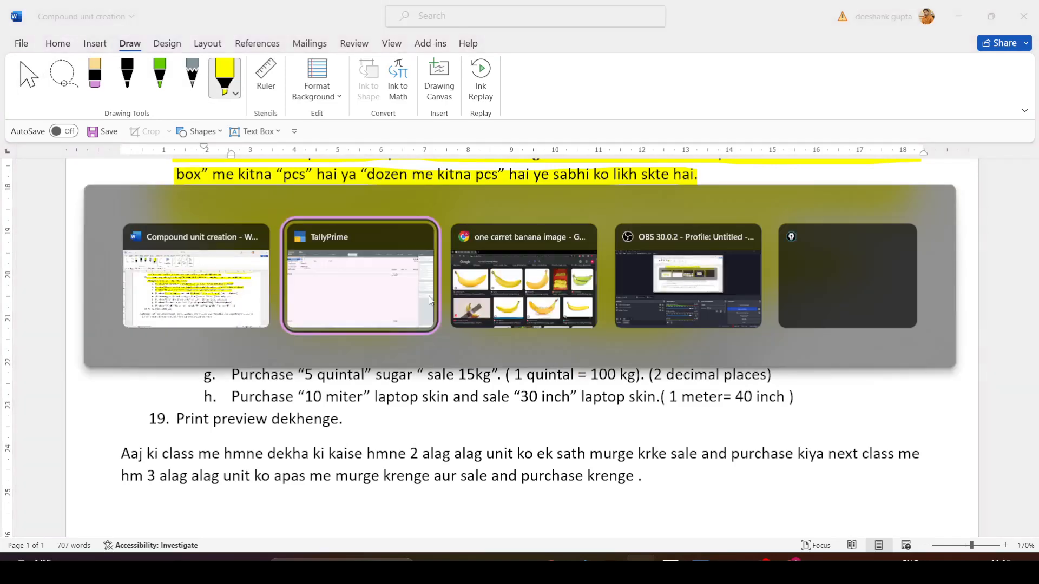
pyautogui.press('Escape')
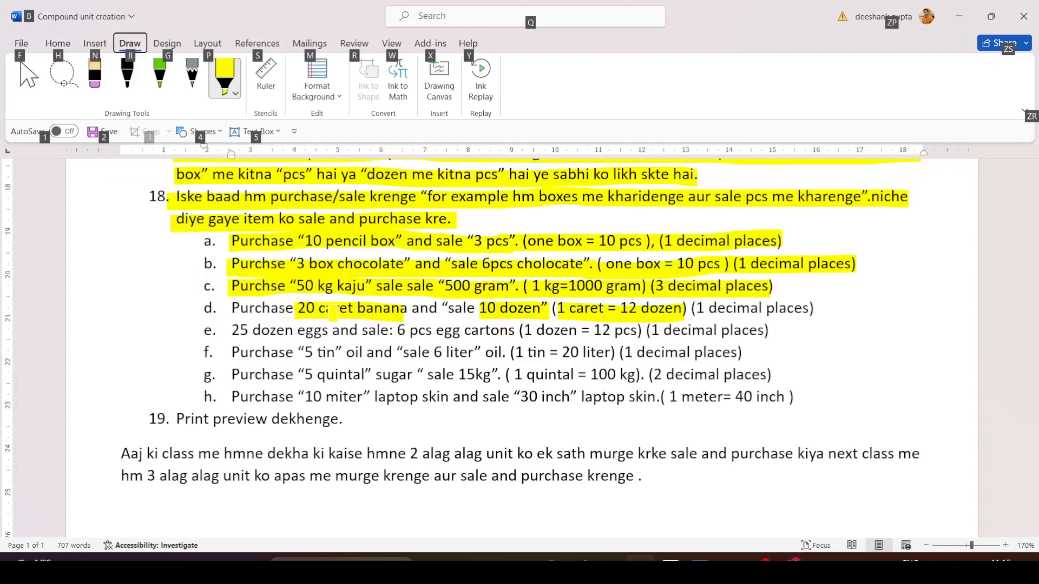
# Step: Switch back to TallyPrime and set Banana's purchase quantity to 20 carret at a rate of 2,400 per carret
pyautogui.hotkey('alt', 'Tab')
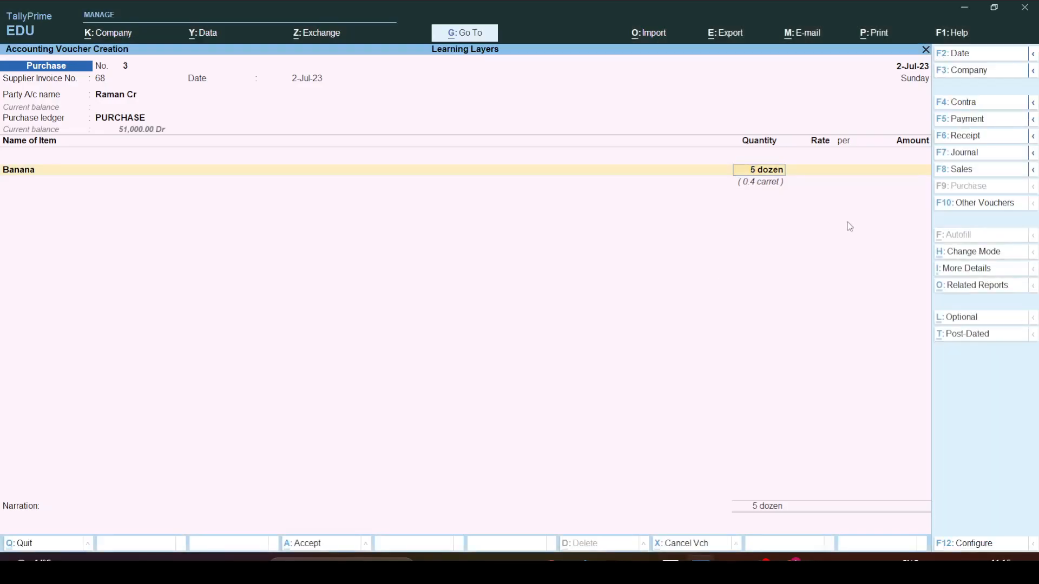
pyautogui.press('BackSpace')
pyautogui.write('20c')
pyautogui.press('Return')
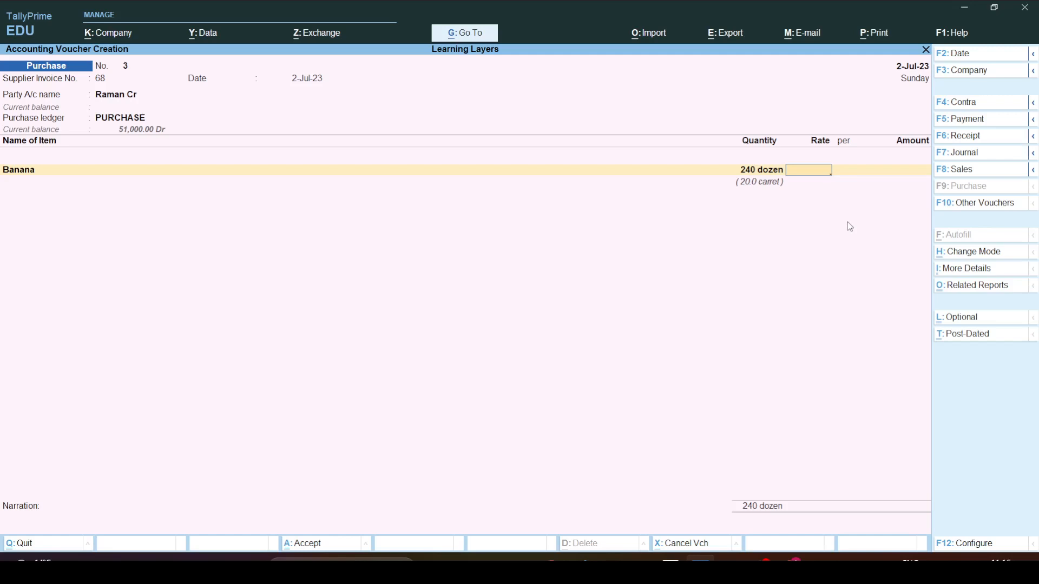
pyautogui.write('2400')
pyautogui.press('Return')
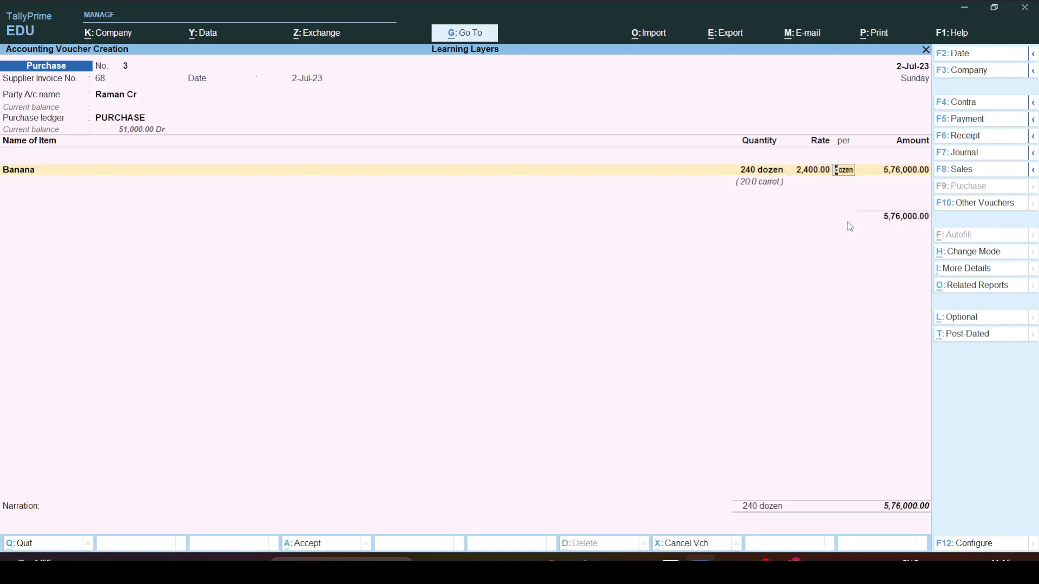
pyautogui.write('c')
pyautogui.press('Return')
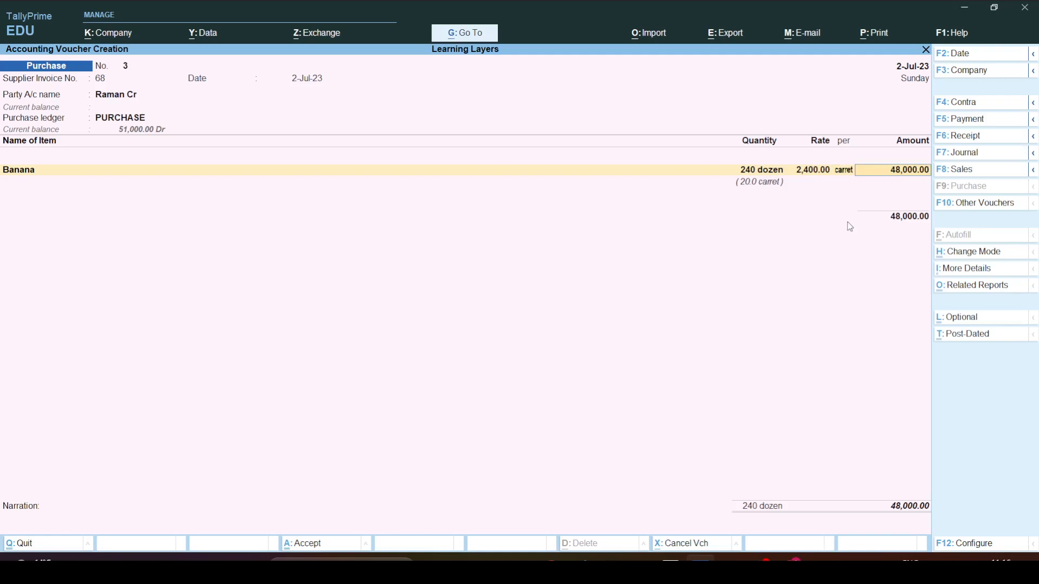
# Step: Accept the Banana line's amount, end the item list and save the purchase voucher with a blank narration
pyautogui.press('Return')
pyautogui.press('Return')
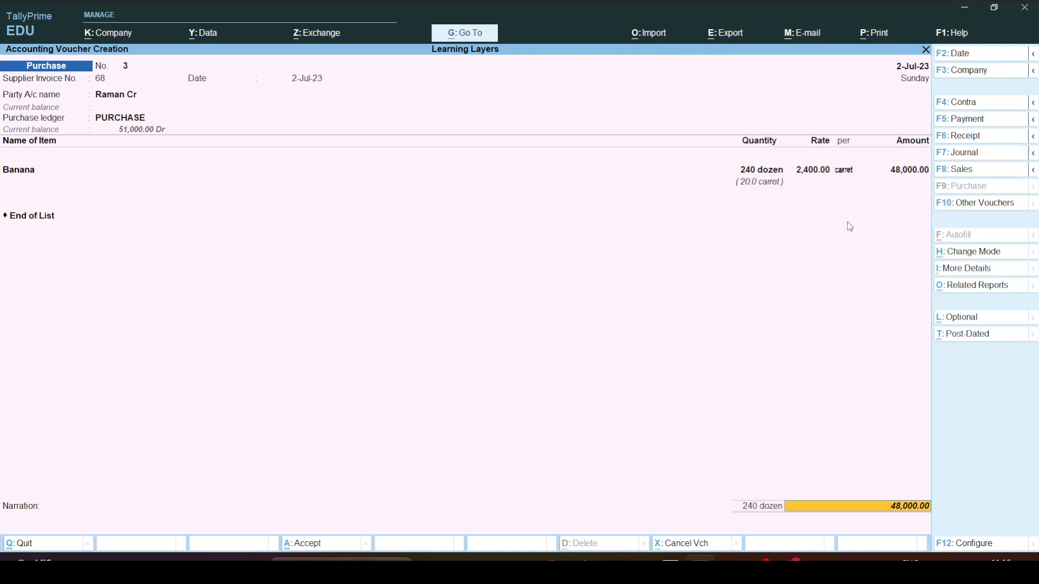
pyautogui.press('Return')
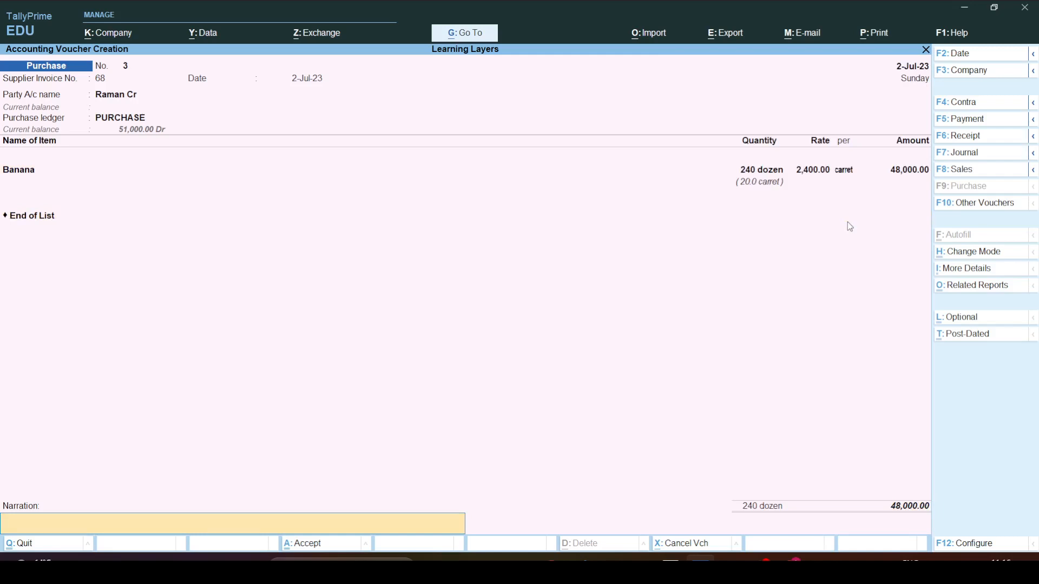
pyautogui.press('Return')
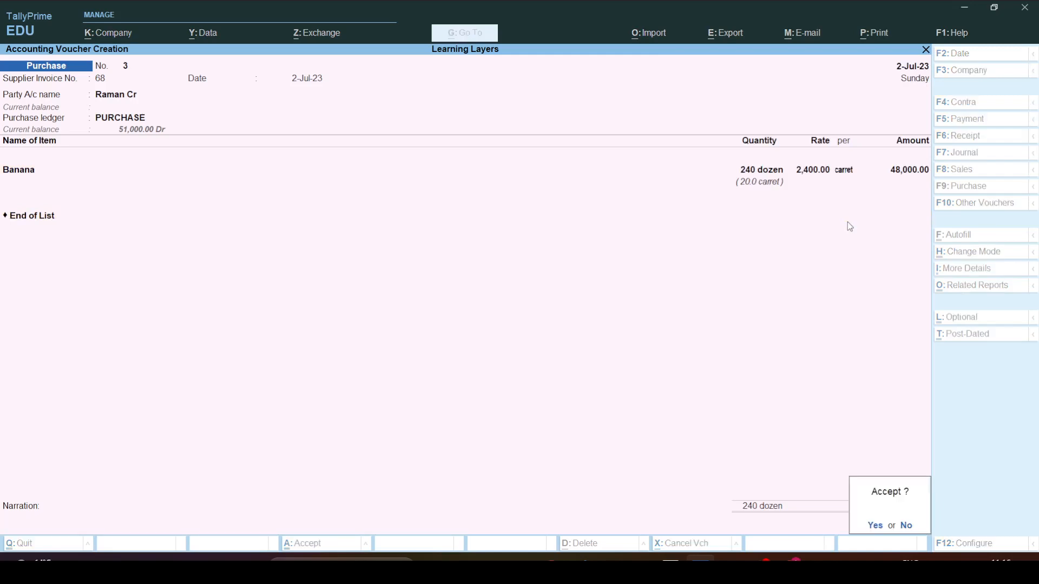
pyautogui.press('Return')
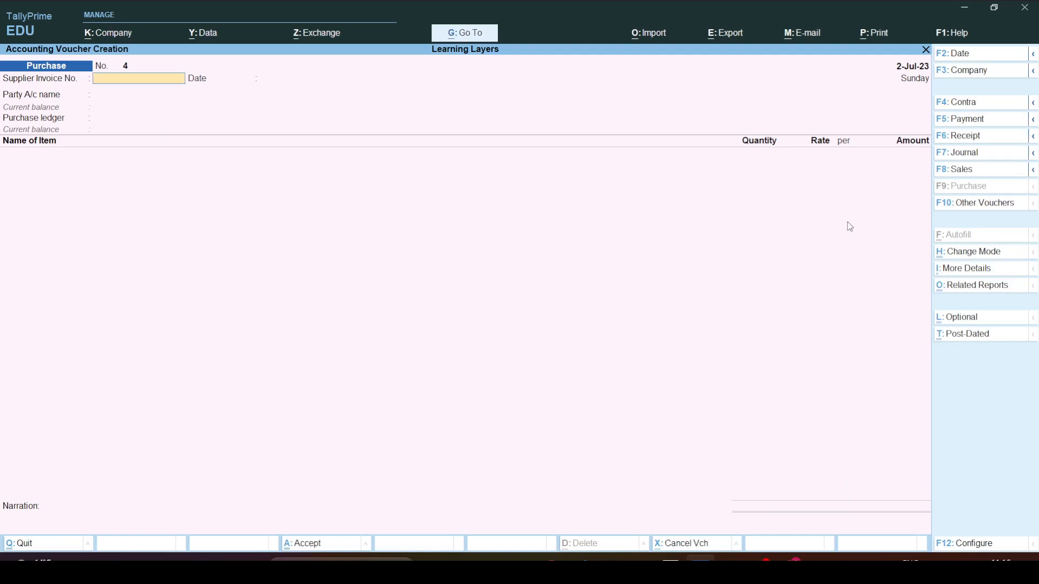
# Step: Start a sales voucher with Cash as party, blank dispatch and party details and the Sale ledger, and add the Banana item
pyautogui.hotkey('alt', 'Tab')
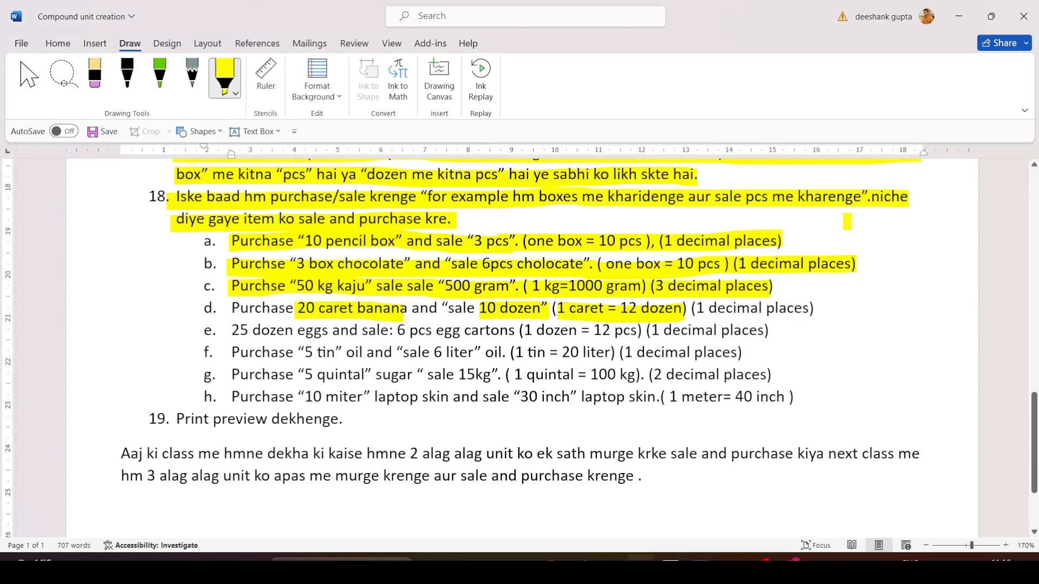
pyautogui.hotkey('alt', 'Tab')
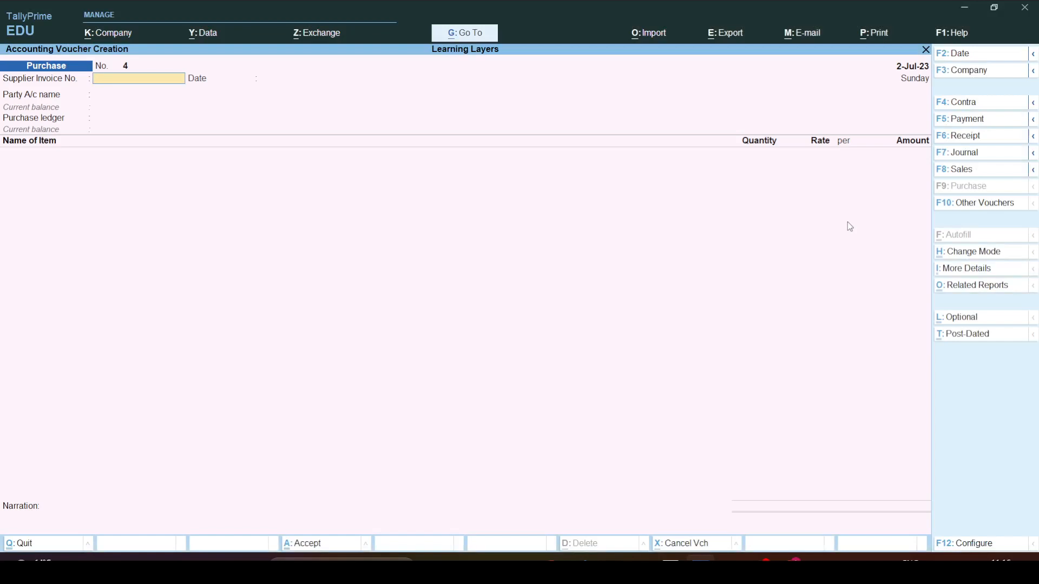
pyautogui.press('F8')
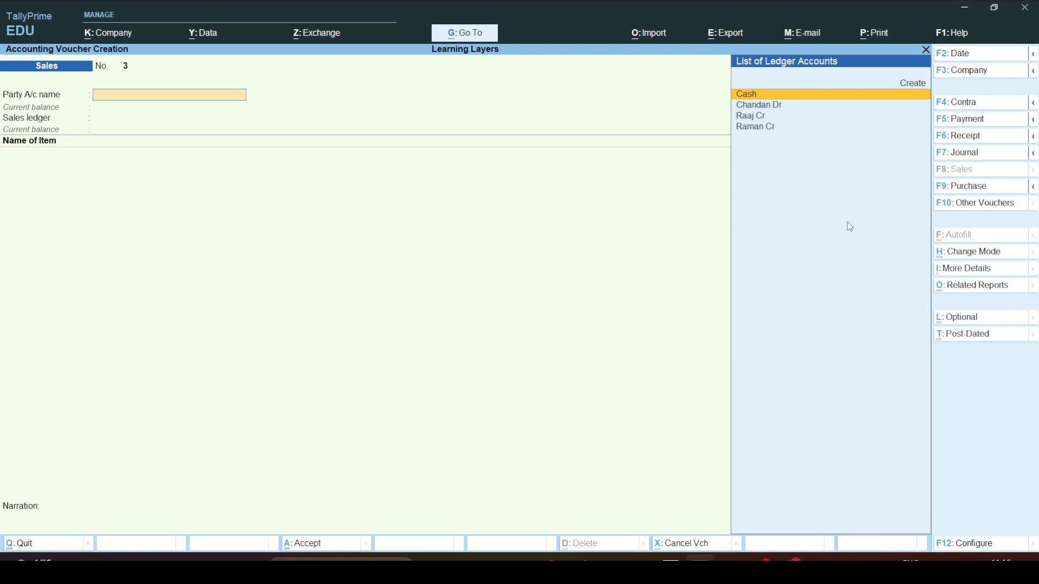
pyautogui.press('Down')
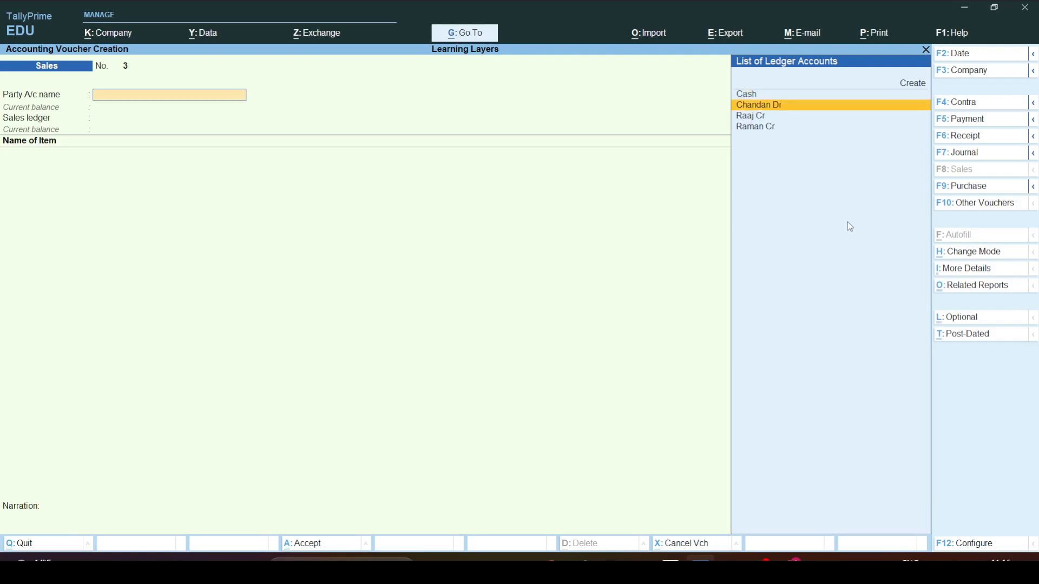
pyautogui.press('Up')
pyautogui.press('Return')
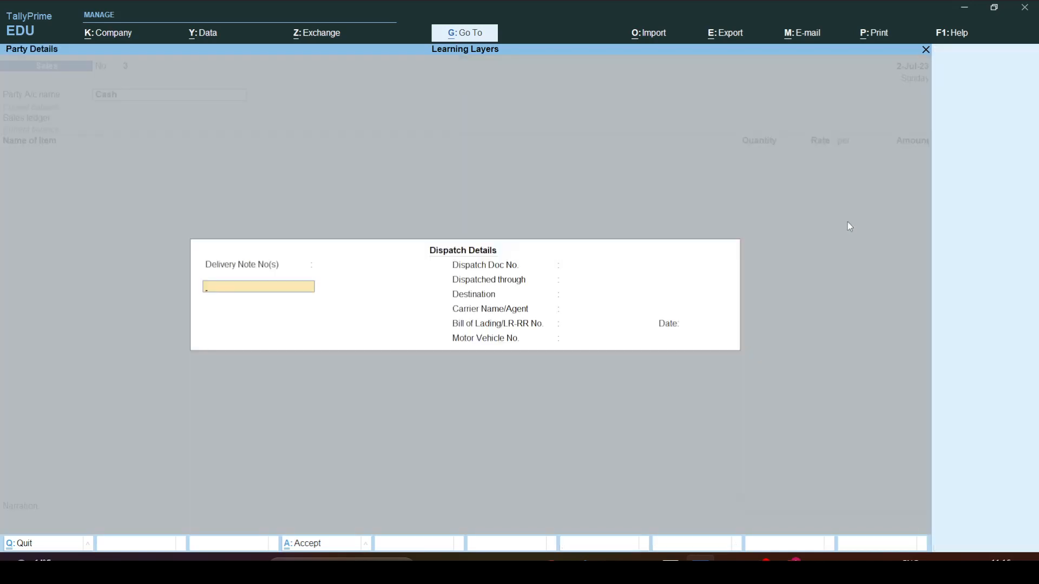
pyautogui.hotkey('ctrl', 'a')
pyautogui.hotkey('ctrl', 'a')
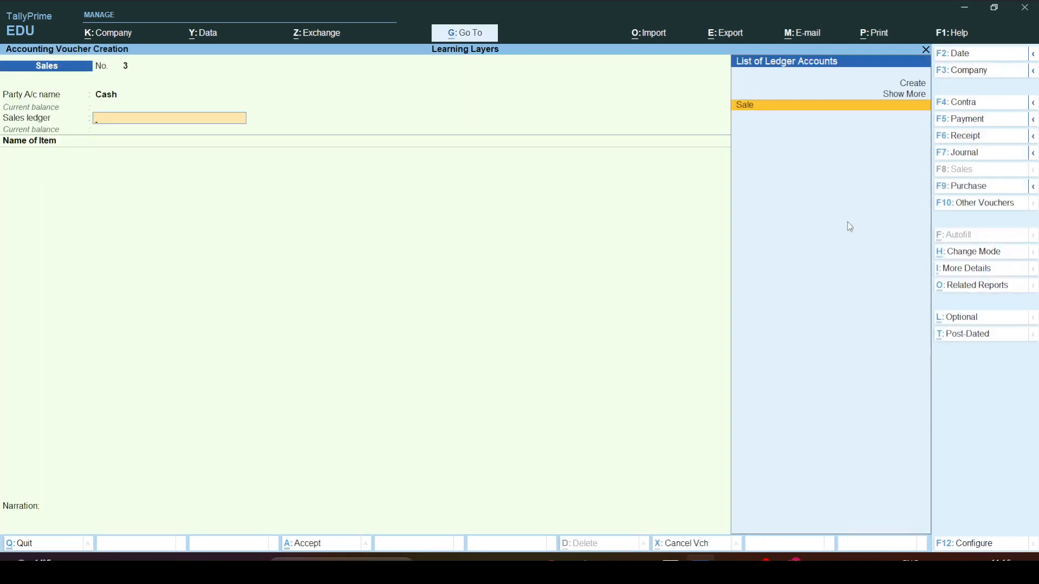
pyautogui.press('Return')
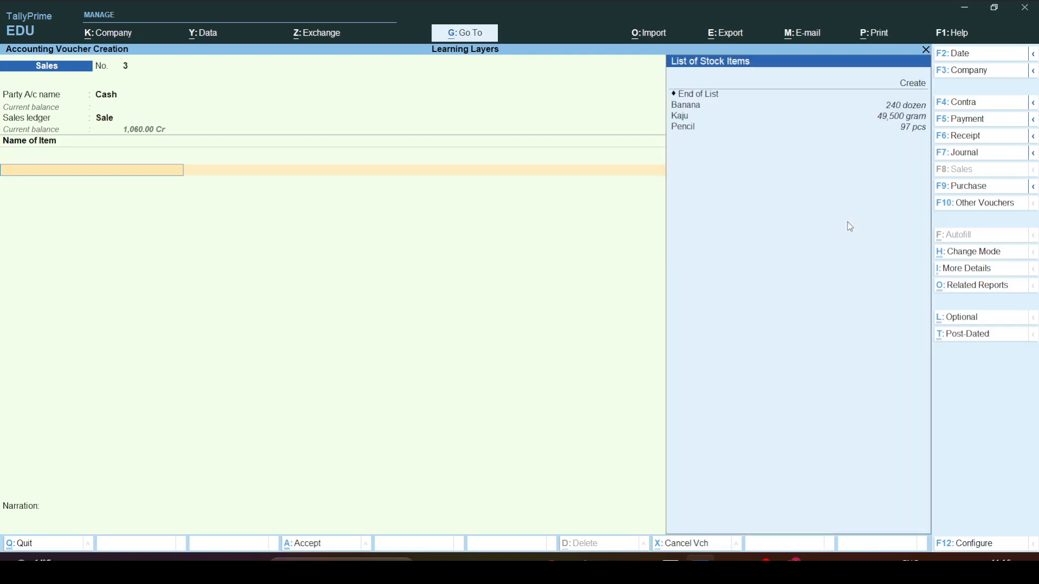
pyautogui.press('Down')
pyautogui.press('Return')
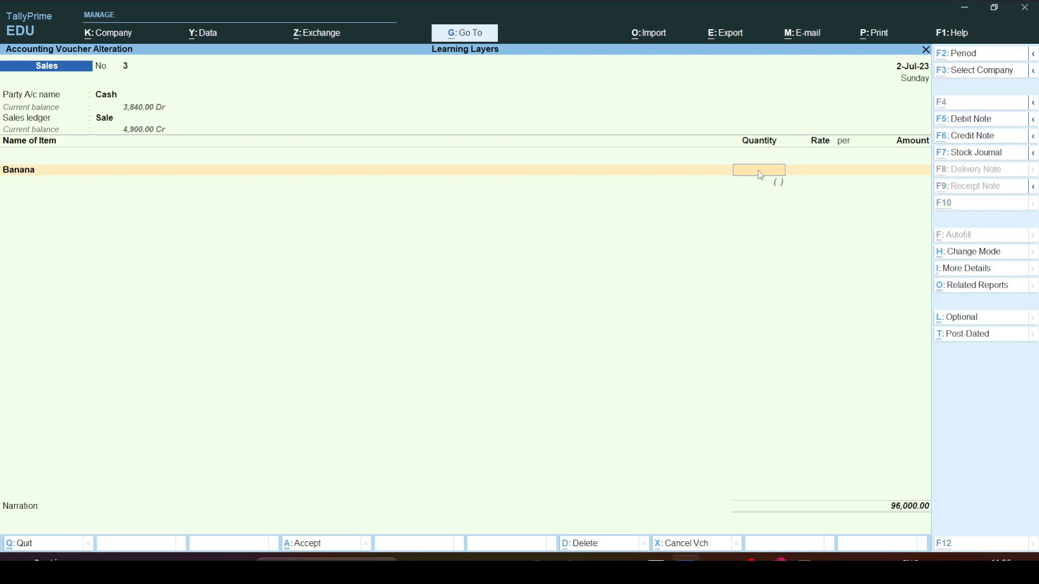
# Step: Enter 10 dozen of Banana at 400 per dozen in the sales voucher and quit it without saving
pyautogui.hotkey('alt', 'Tab')
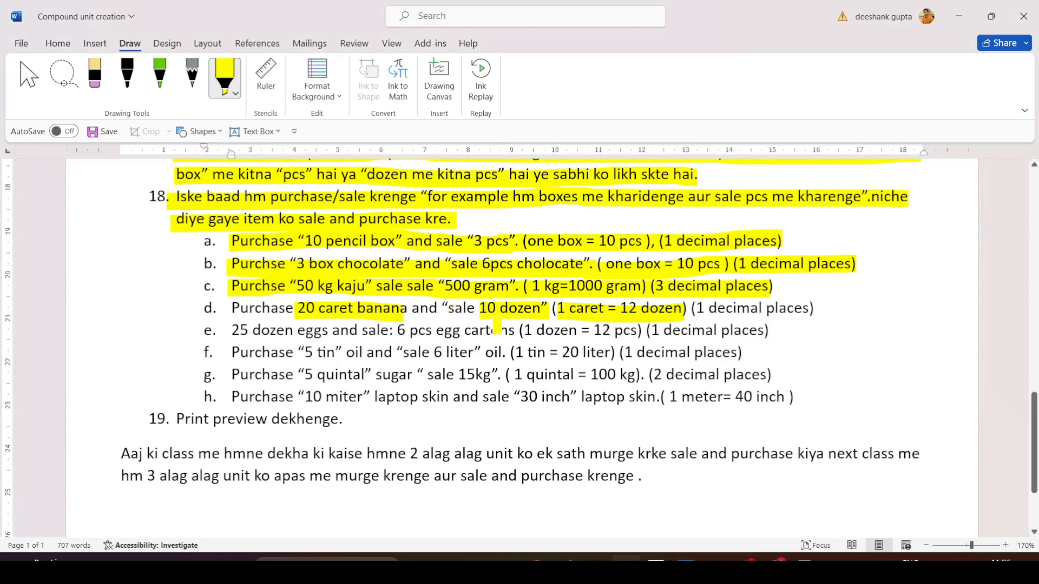
pyautogui.hotkey('alt', 'Tab')
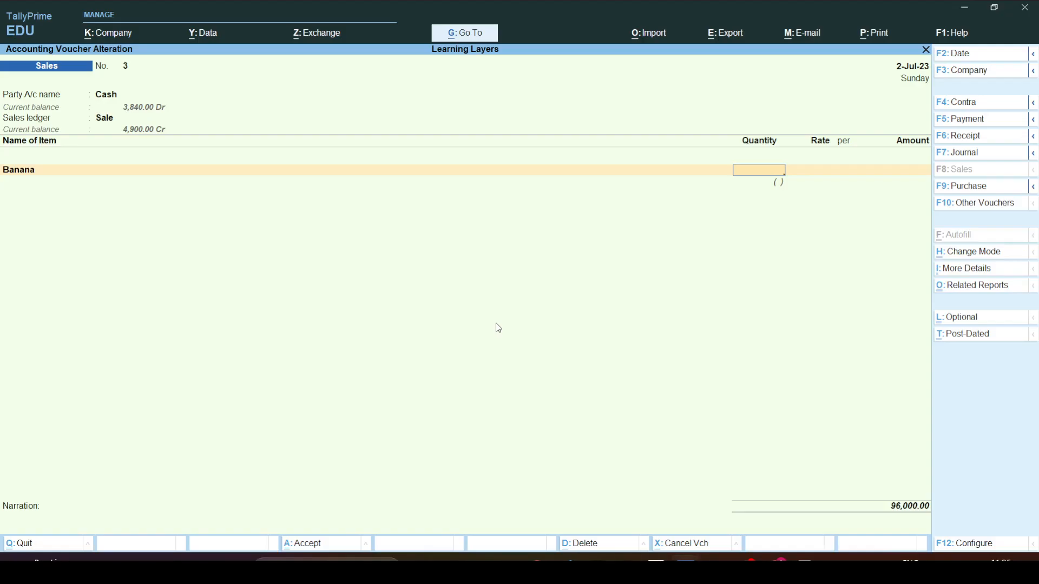
pyautogui.write('10')
pyautogui.press('Return')
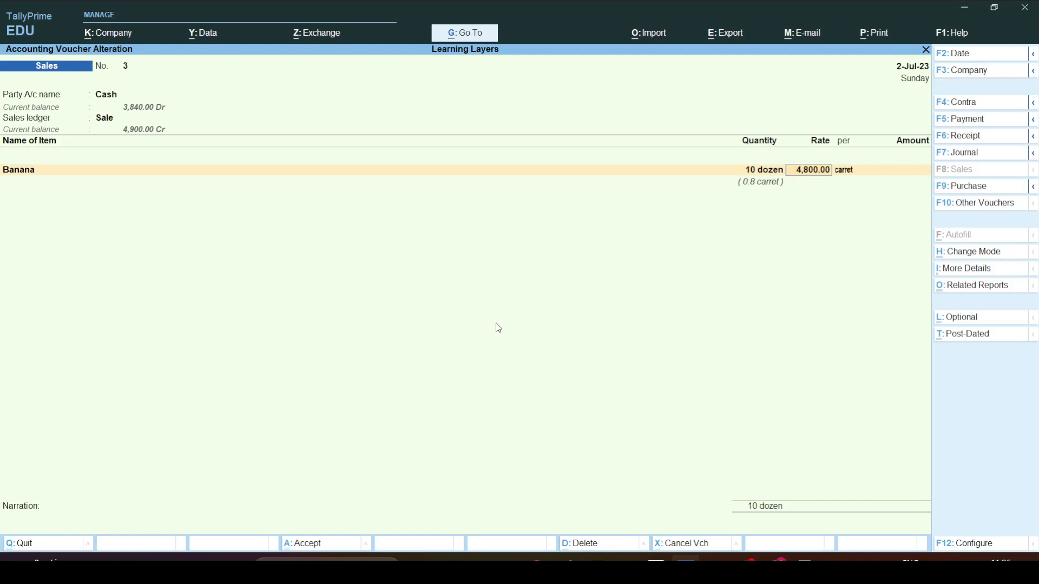
pyautogui.write('400')
pyautogui.press('Return')
pyautogui.write('d')
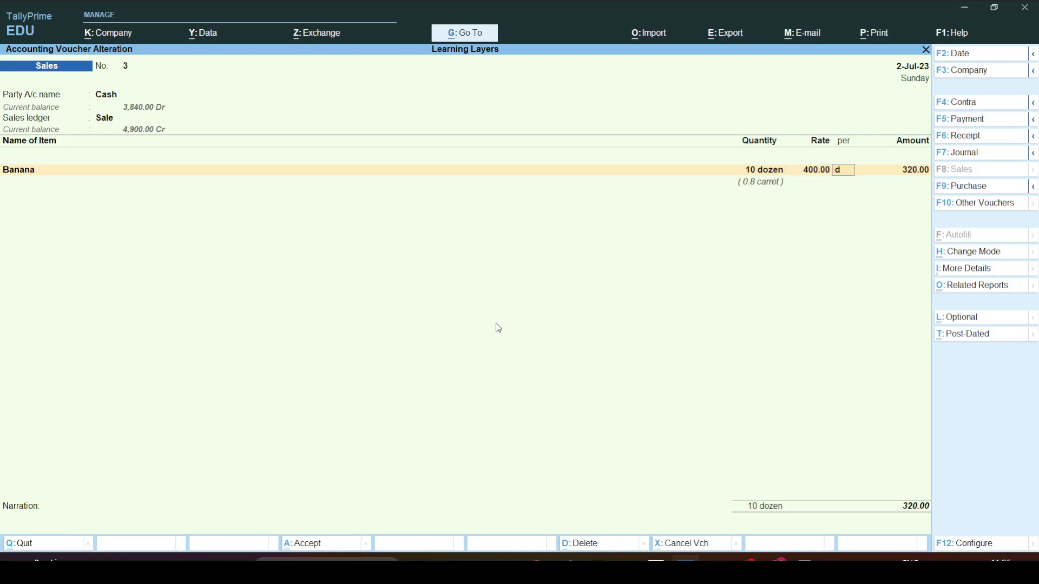
pyautogui.press('Return')
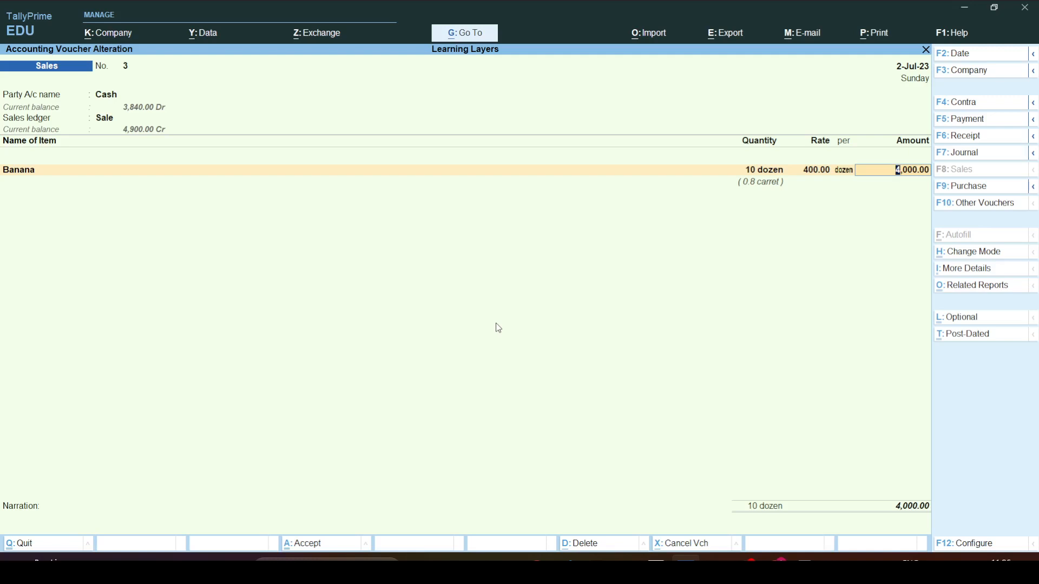
pyautogui.press('Escape')
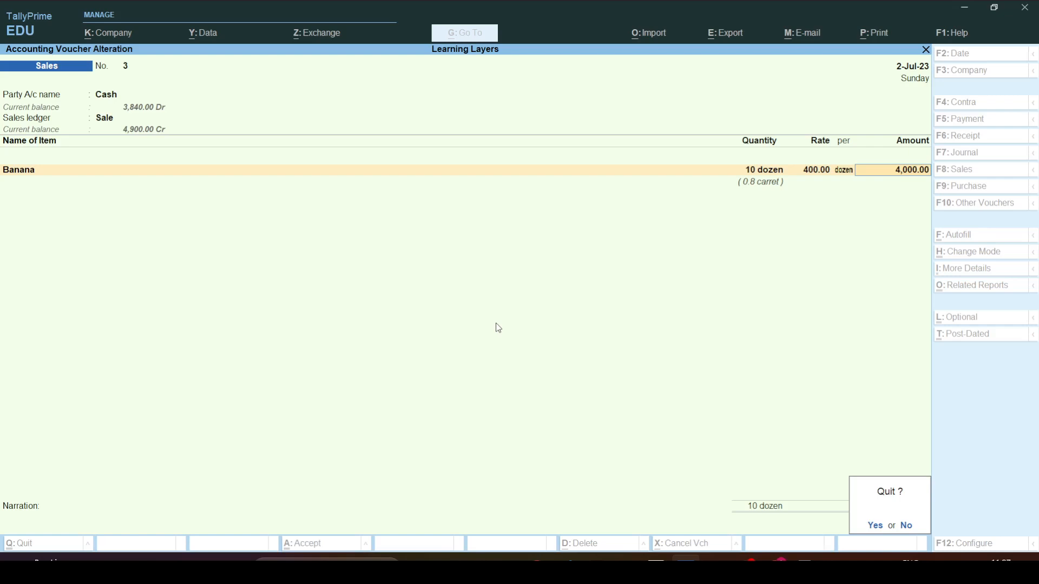
pyautogui.press('y')
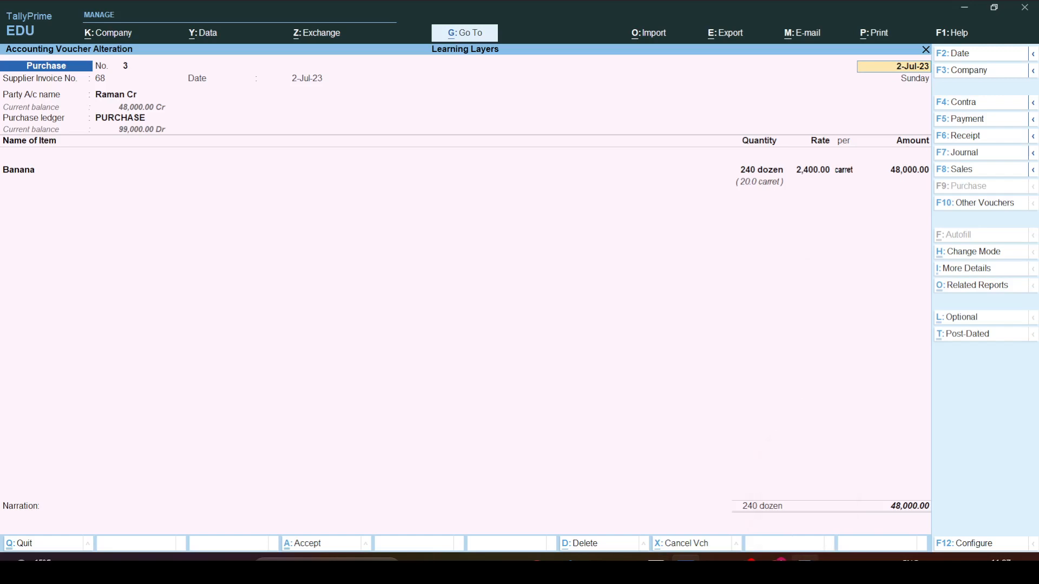
# Step: Switch to Calculator, divide 48000 by 240 for Banana's per-dozen cost, and put the calculator away
pyautogui.click(805, 564)
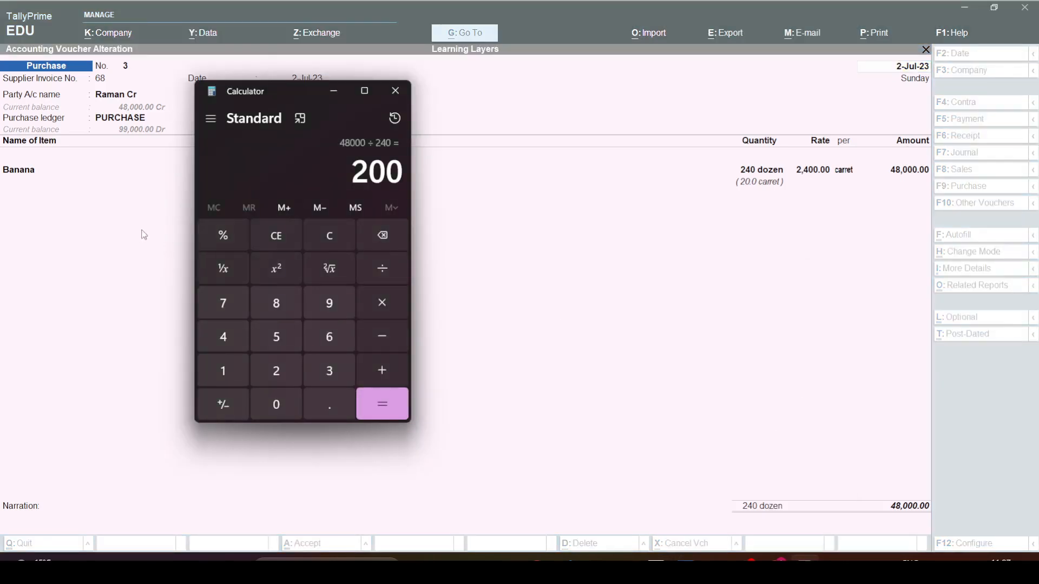
pyautogui.click(331, 240)
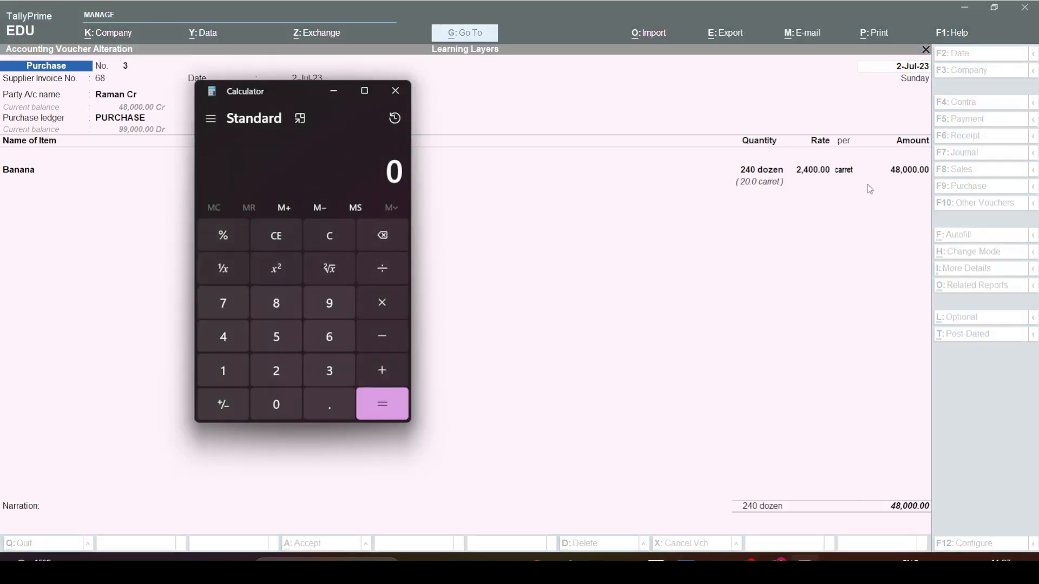
pyautogui.click(246, 328)
pyautogui.click(276, 304)
pyautogui.click(276, 411)
pyautogui.click(276, 411)
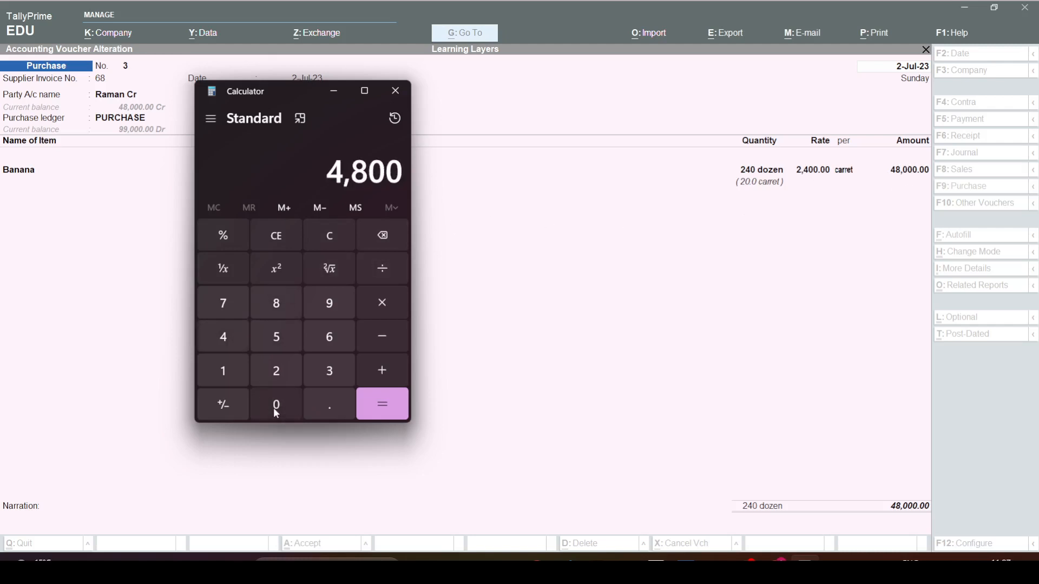
pyautogui.click(276, 411)
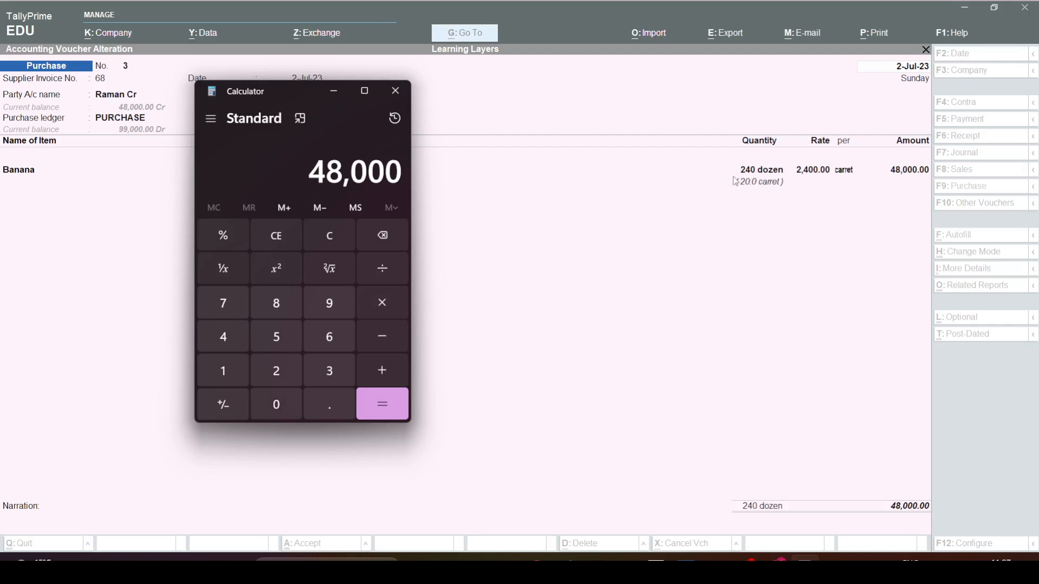
pyautogui.click(383, 269)
pyautogui.click(273, 372)
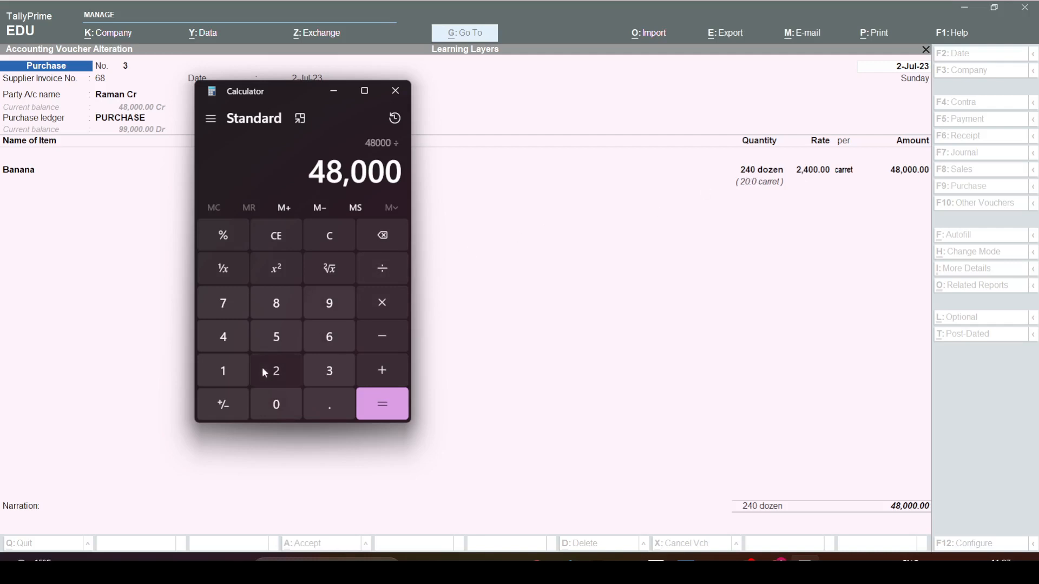
pyautogui.click(227, 337)
pyautogui.click(278, 410)
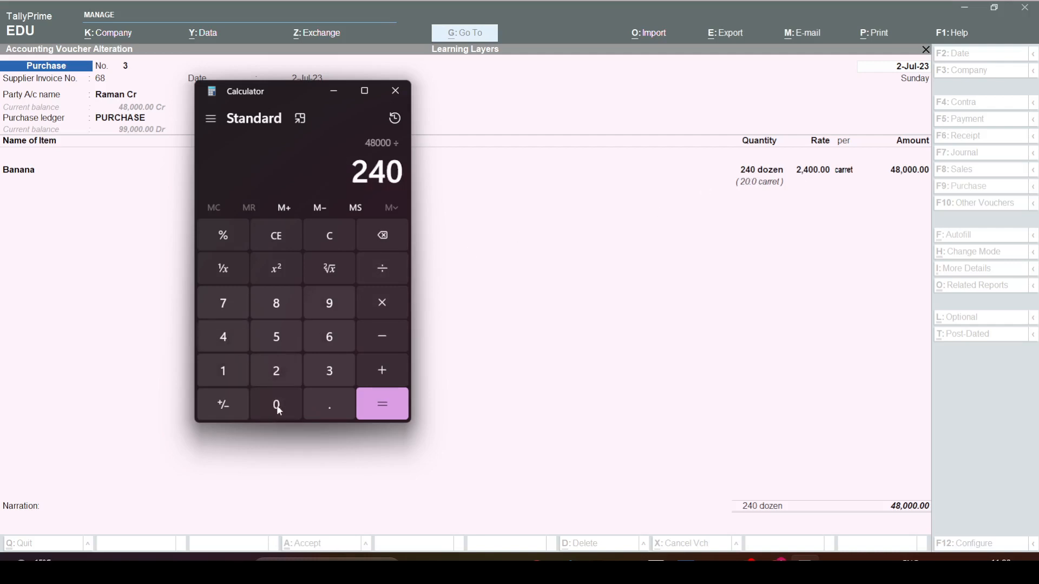
pyautogui.click(388, 405)
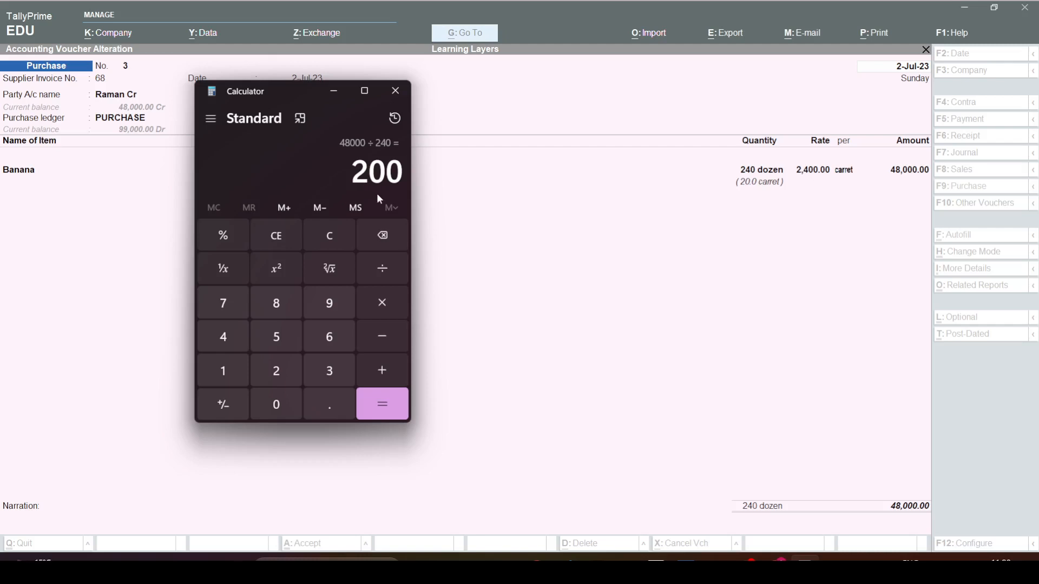
pyautogui.click(334, 93)
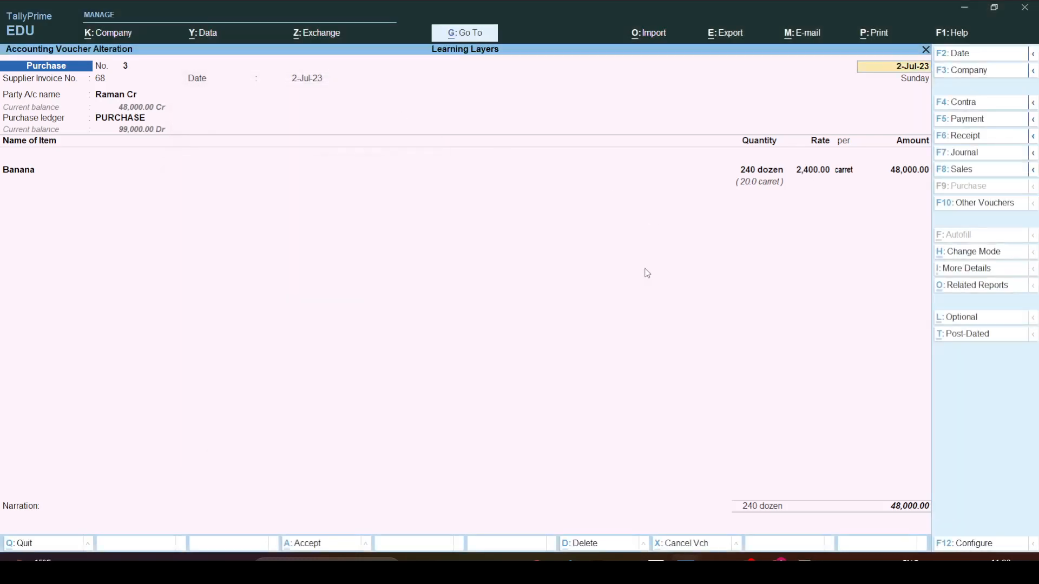
# Step: Review the Banana vouchers and delete the saved sales voucher for 10 dozen at 4,800 per carret
pyautogui.press('pageup')
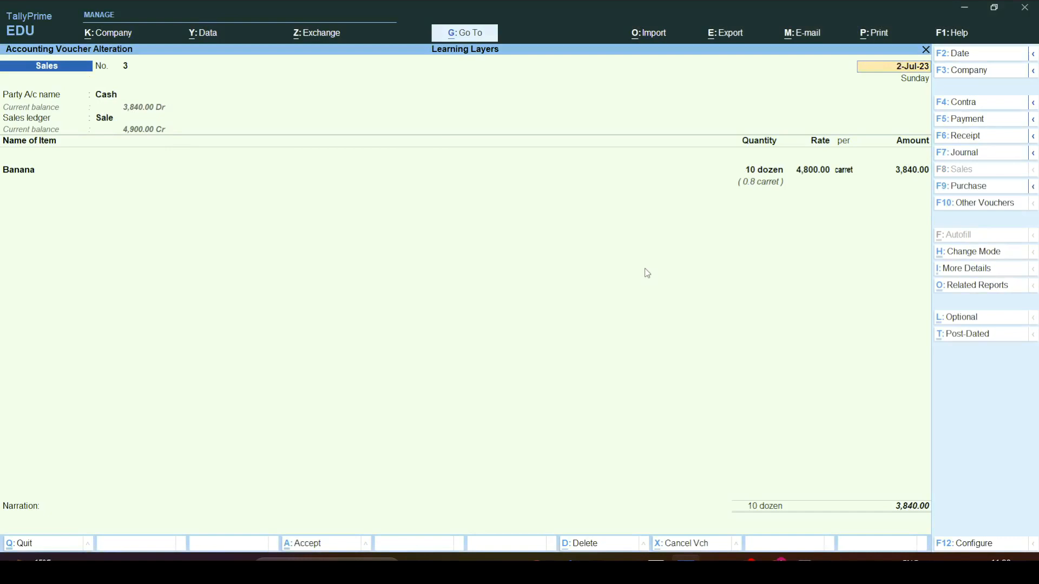
pyautogui.press('pagedown')
pyautogui.press('pageup')
pyautogui.hotkey('ctrl', 'a')
pyautogui.press('pageup')
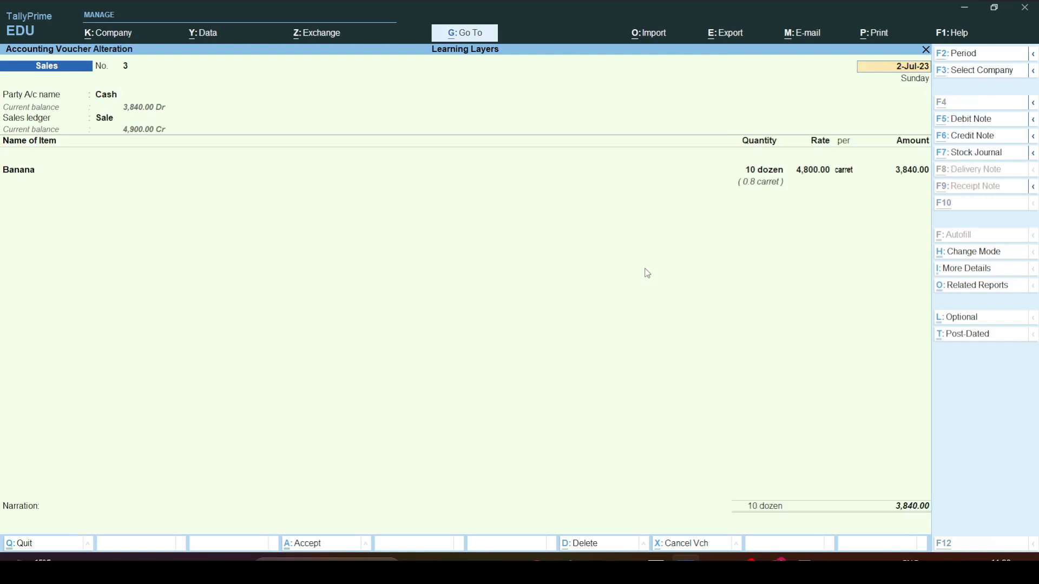
pyautogui.hotkey('alt', 'd')
pyautogui.press('y')
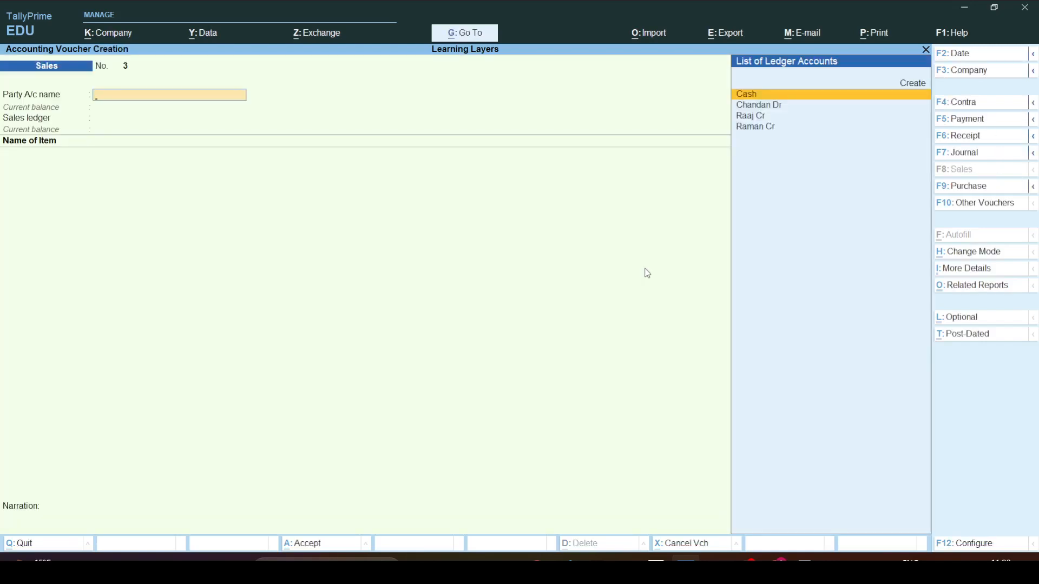
# Step: Start a new sales voucher with Cash as party, blank dispatch details, unchanged party details and the Sale ledger
pyautogui.press('pageup')
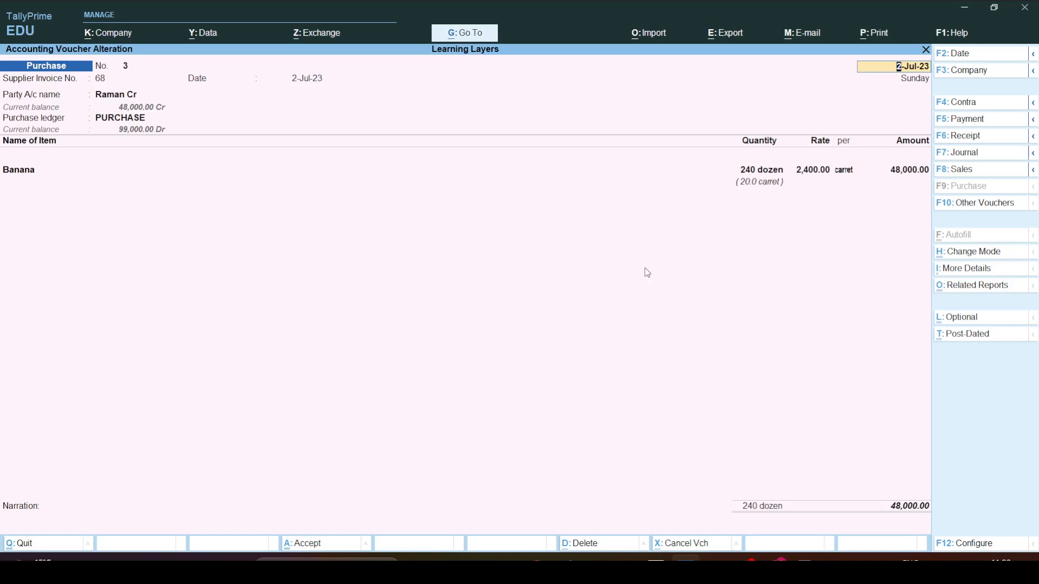
pyautogui.press('pagedown')
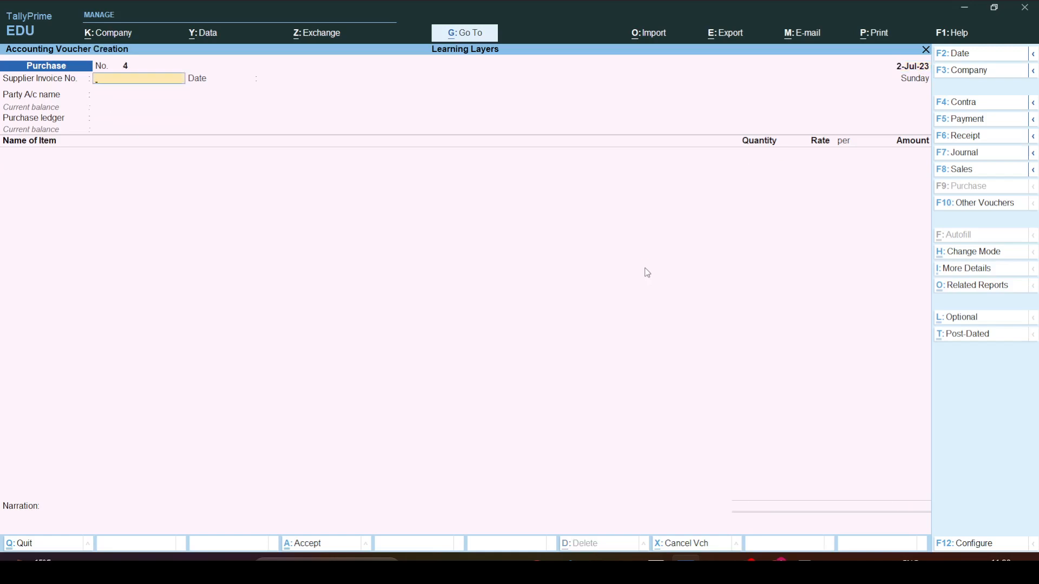
pyautogui.press('pageup')
pyautogui.press('pagedown')
pyautogui.press('F8')
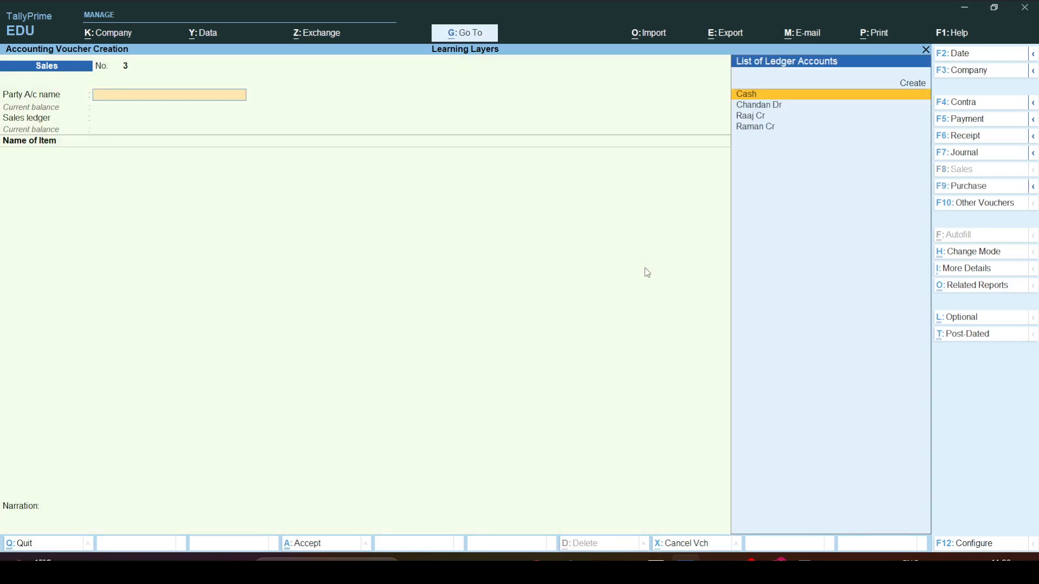
pyautogui.press('Return')
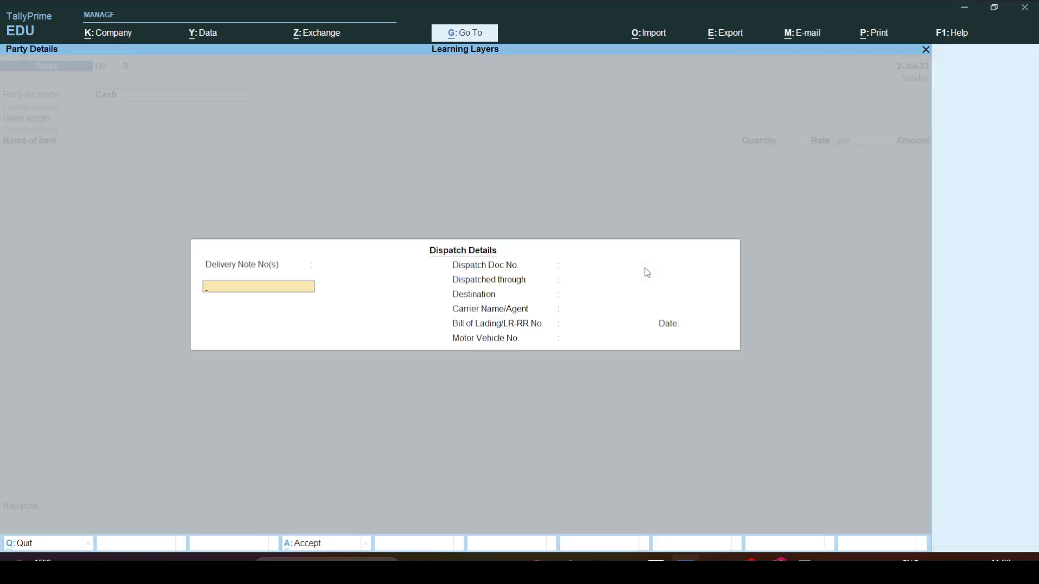
pyautogui.hotkey('ctrl', 'a')
pyautogui.hotkey('ctrl', 'a')
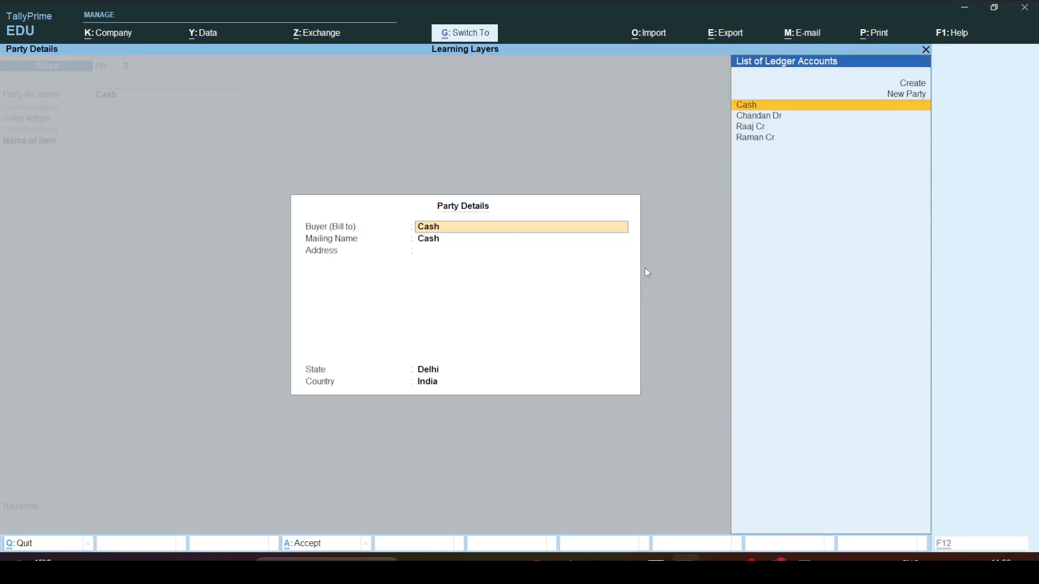
pyautogui.press('Return')
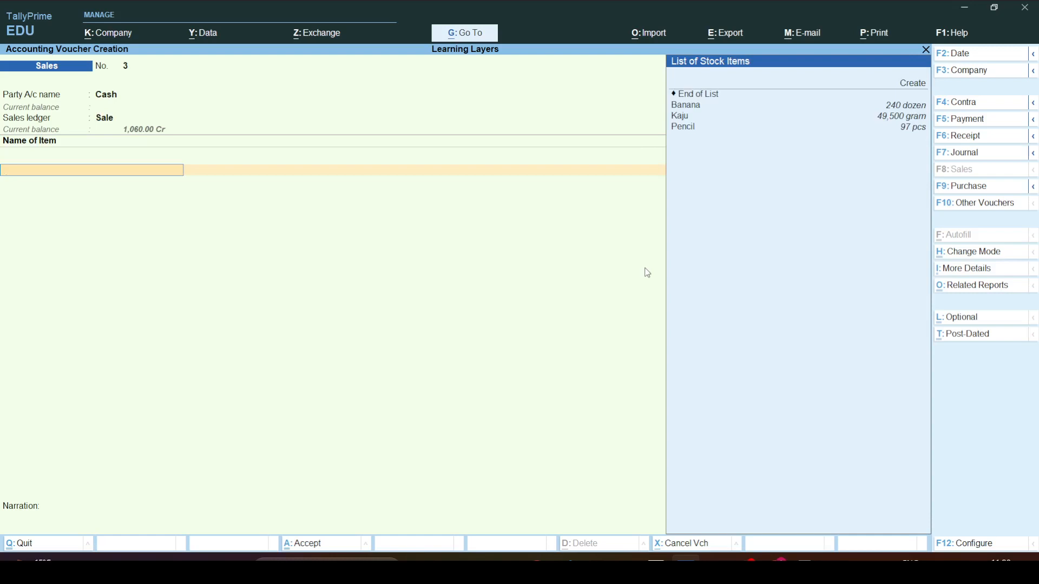
# Step: Add the Banana item with a quantity of 10 dozen at a rate of 400 per dozen
pyautogui.press('Down')
pyautogui.press('Return')
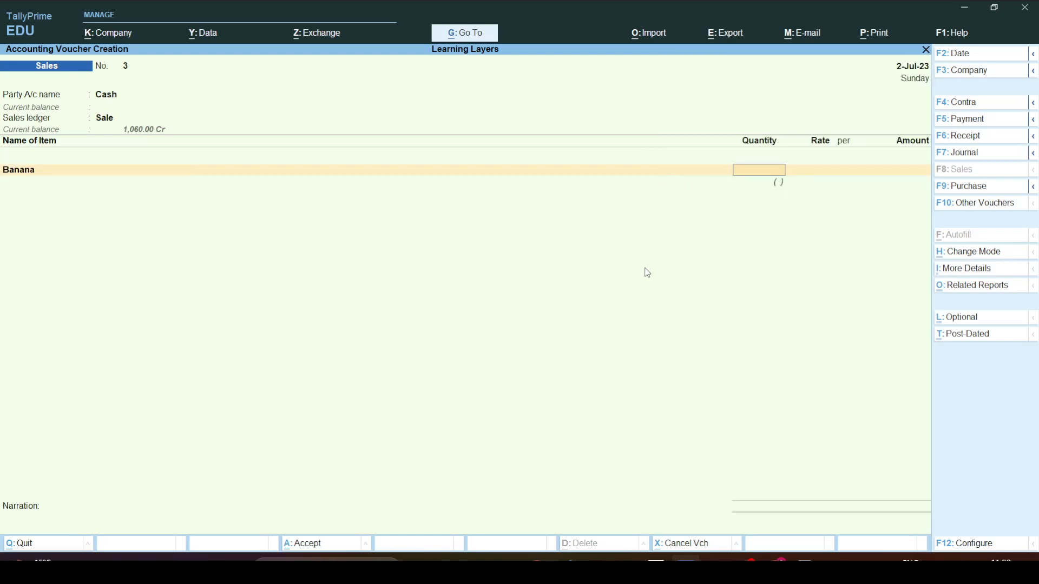
pyautogui.write('10')
pyautogui.press('Return')
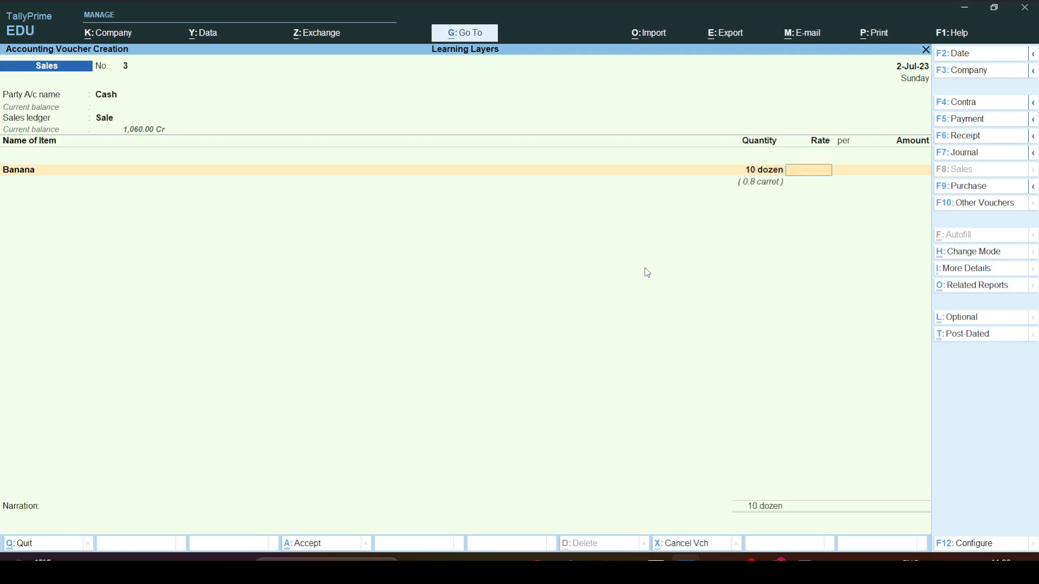
pyautogui.write('400')
pyautogui.press('Return')
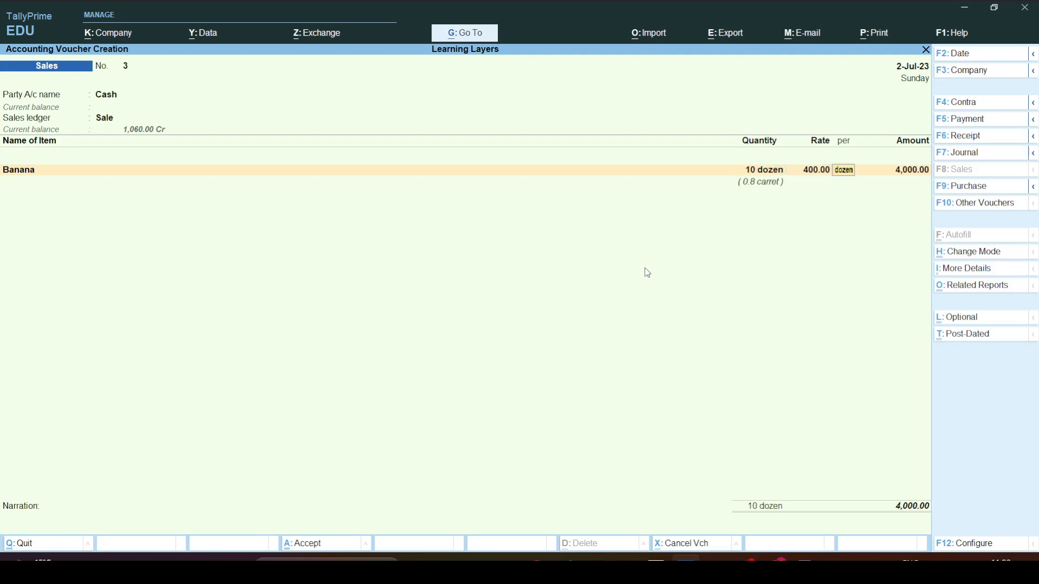
# Step: Try a quantity of 240 dozen on the Banana sales line
pyautogui.press('Return')
pyautogui.press('BackSpace')
pyautogui.press('BackSpace')
pyautogui.press('BackSpace')
pyautogui.write('240')
pyautogui.press('Return')
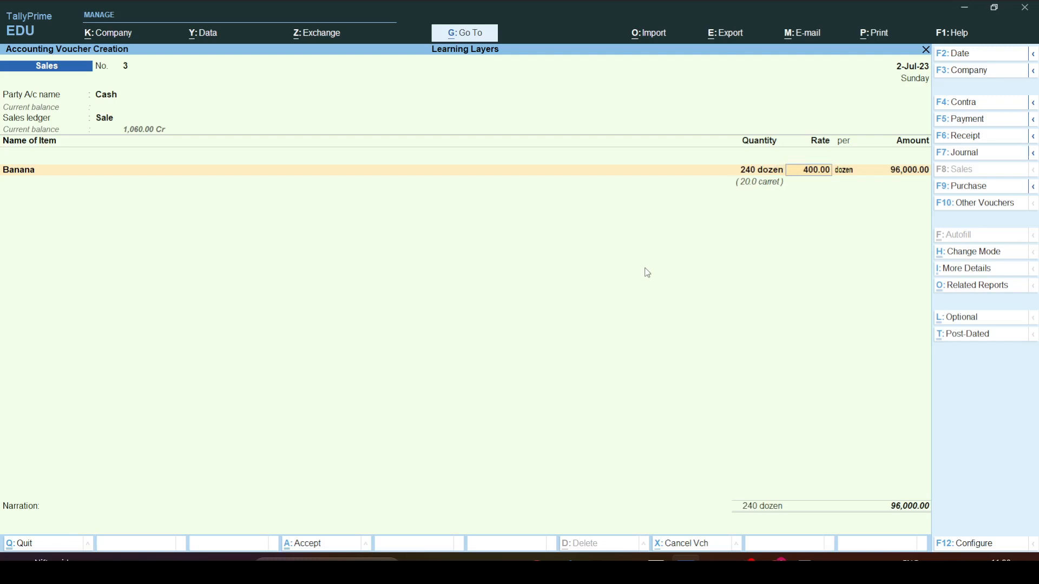
# Step: Try pricing the Banana sales line at 4,800 per carret
pyautogui.click(909, 180)
pyautogui.click(842, 172)
pyautogui.click(816, 174)
pyautogui.click(842, 173)
pyautogui.press('Return')
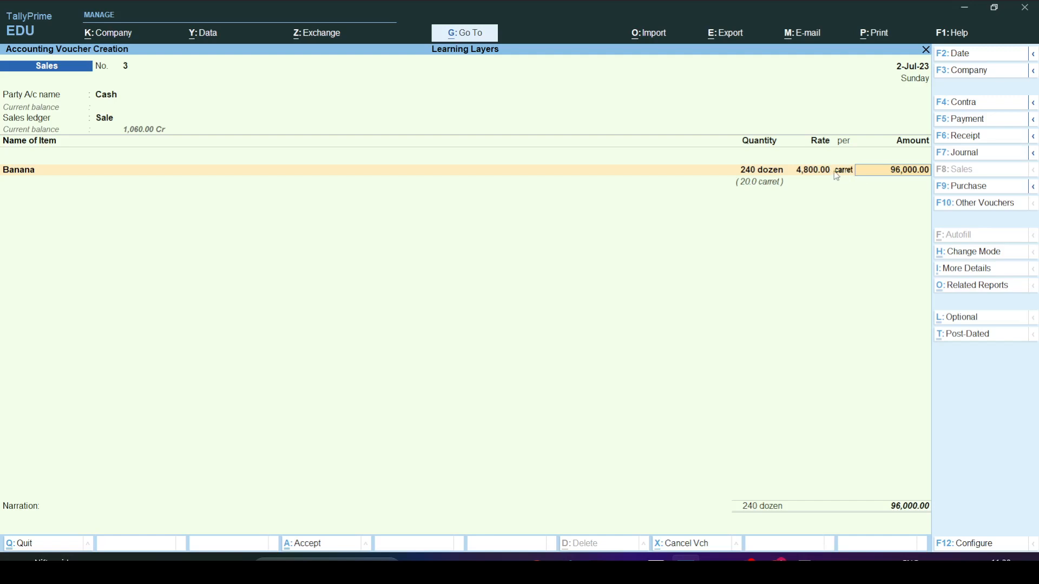
# Step: Set the Banana sales line to 400 per dozen and its quantity to 10 dozen
pyautogui.click(813, 171)
pyautogui.write('4')
pyautogui.click(854, 172)
pyautogui.write('d')
pyautogui.press('Return')
pyautogui.click(755, 172)
pyautogui.write('10')
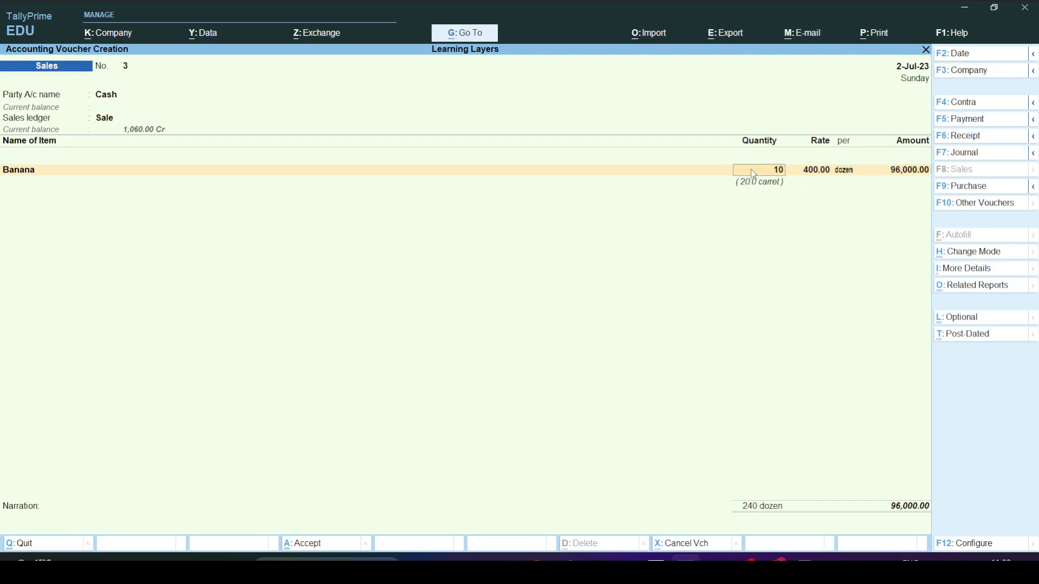
pyautogui.press('Return')
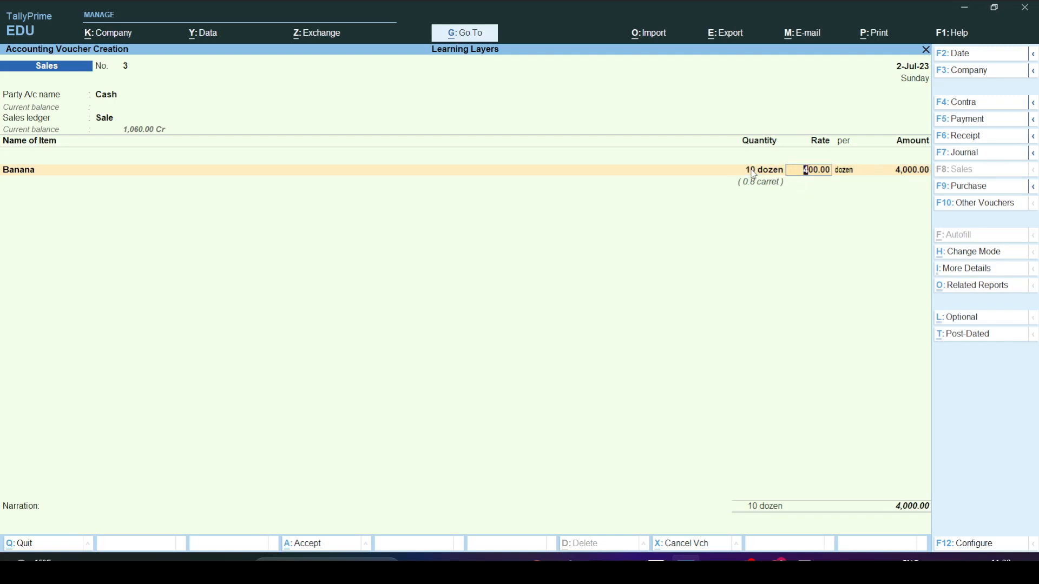
# Step: Accept the Banana line, end the item list and save the sales voucher with a blank narration
pyautogui.press('Return')
pyautogui.press('Return')
pyautogui.press('Return')
pyautogui.press('Return')
pyautogui.press('Return')
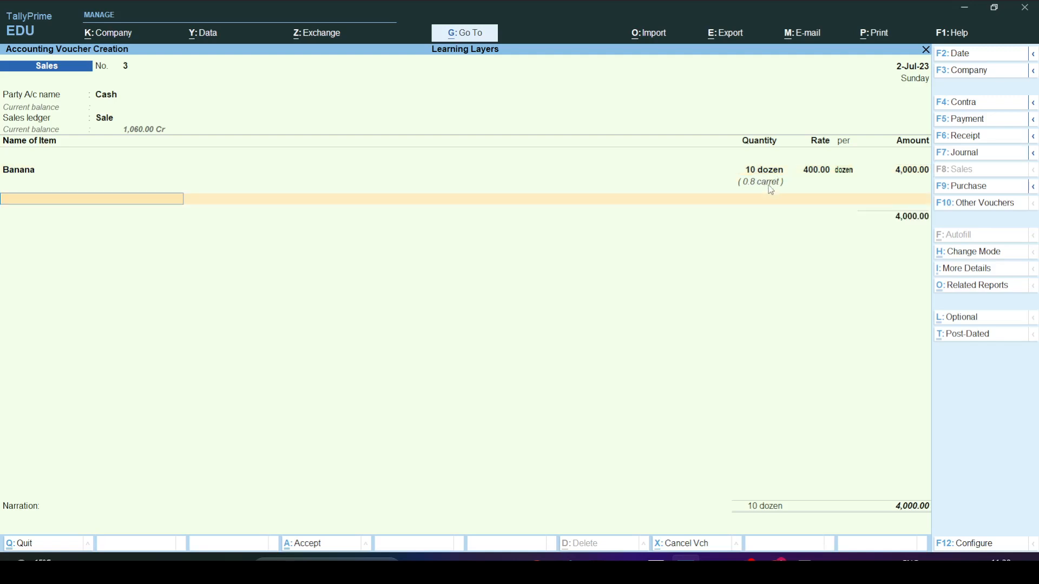
pyautogui.press('Return')
pyautogui.press('Return')
pyautogui.press('Return')
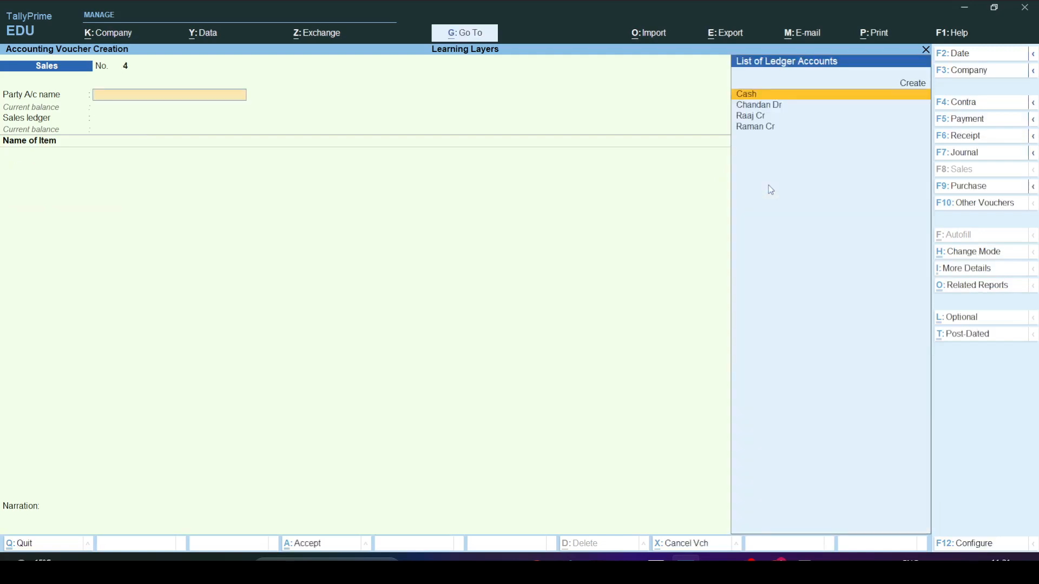
# Step: Switch to the Word exercise document, undo the trial highlight on item e and return to the selection tool
pyautogui.hotkey('alt', 'Tab')
pyautogui.hotkey('alt', 'Tab')
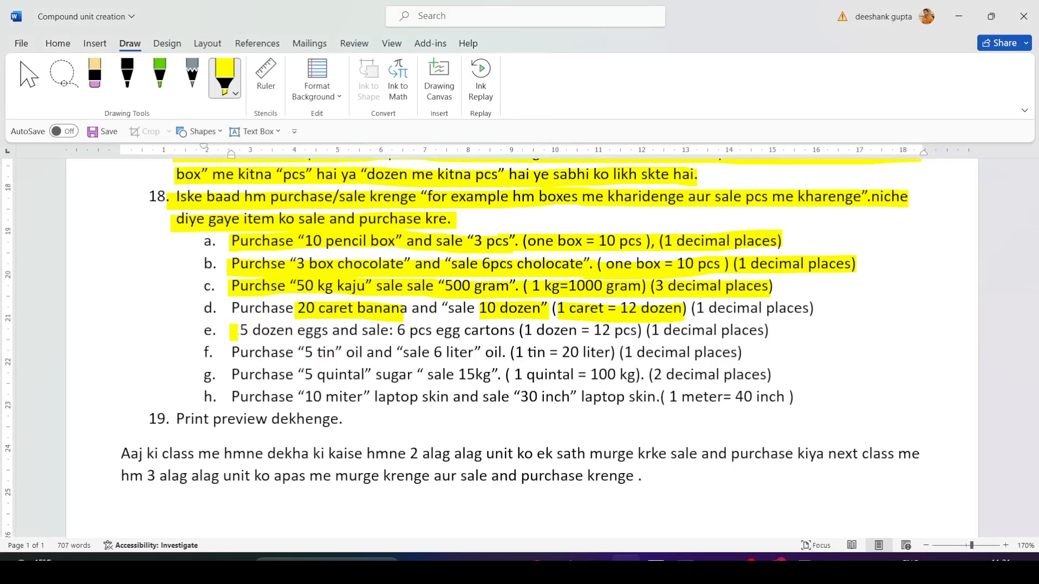
pyautogui.moveTo(230, 333); pyautogui.dragTo(775, 333)
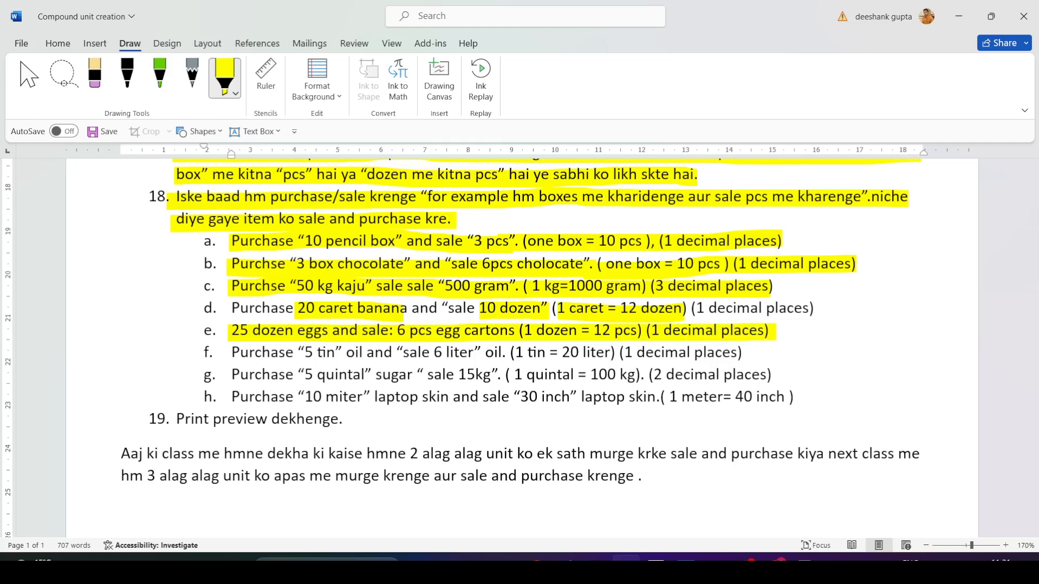
pyautogui.hotkey('ctrl', 'z')
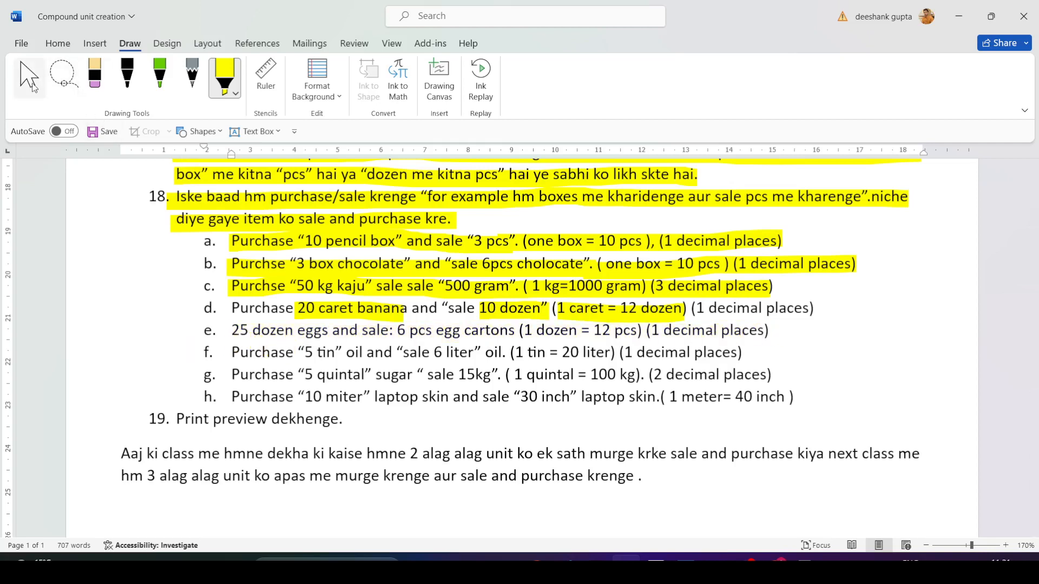
pyautogui.click(30, 80)
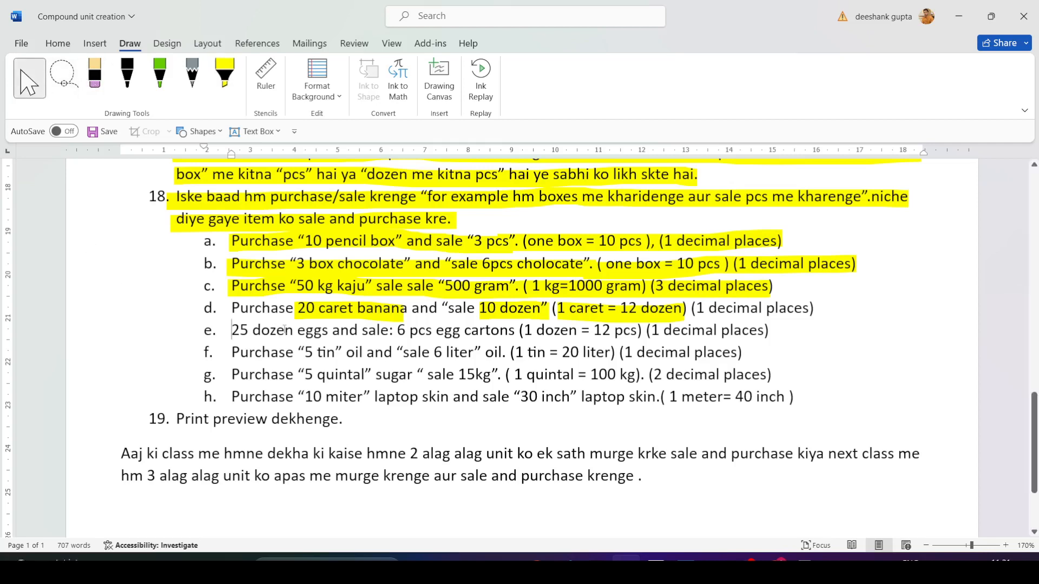
# Step: In item e, replace both mentions of "dozen" with "tray" and delete the word "cartons"
pyautogui.moveTo(295, 331); pyautogui.dragTo(257, 332)
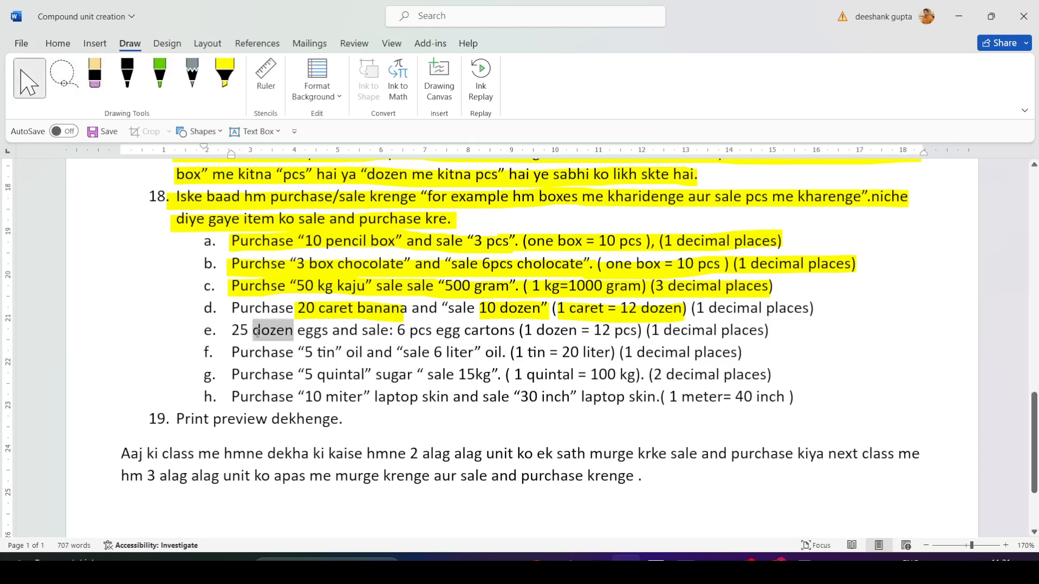
pyautogui.write('tray')
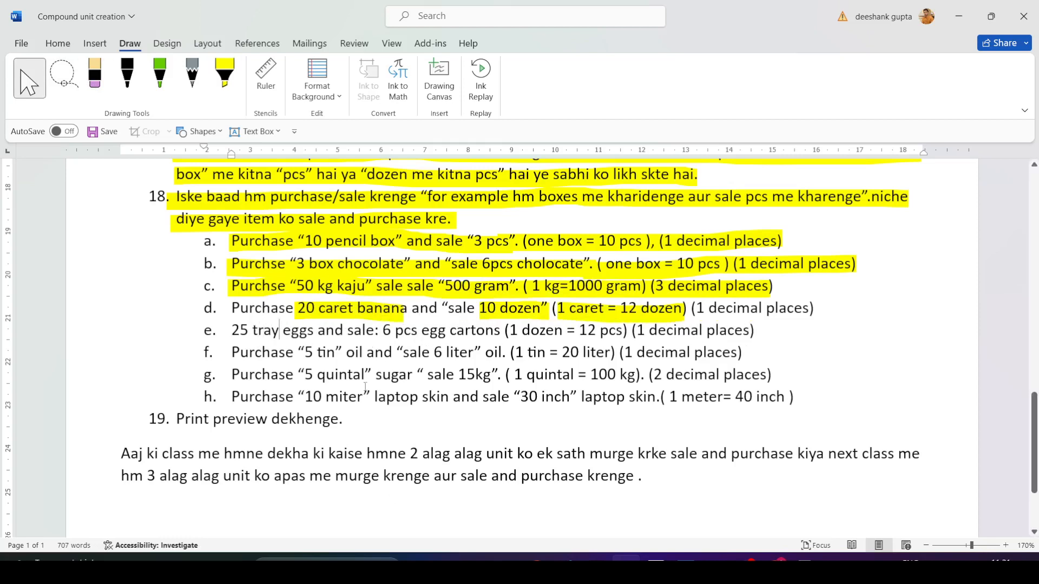
pyautogui.click(403, 332)
pyautogui.moveTo(501, 332); pyautogui.dragTo(452, 335)
pyautogui.press('BackSpace')
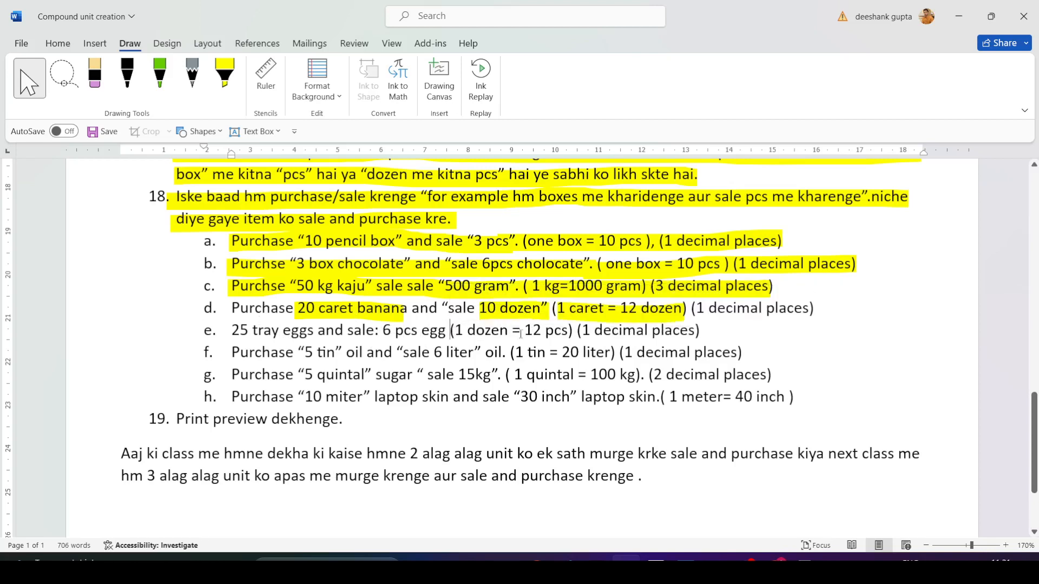
pyautogui.doubleClick(501, 331)
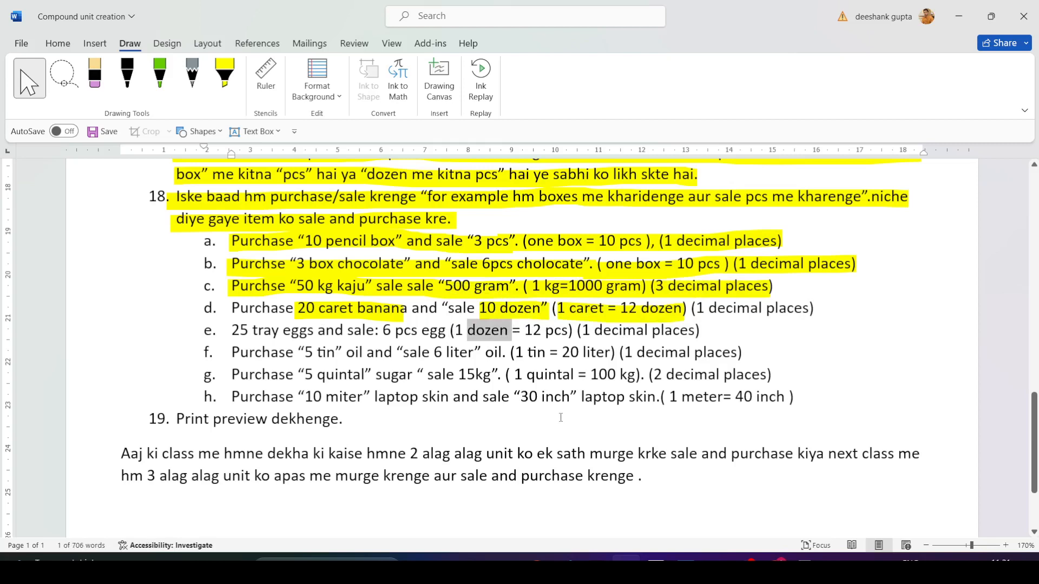
pyautogui.write('tray')
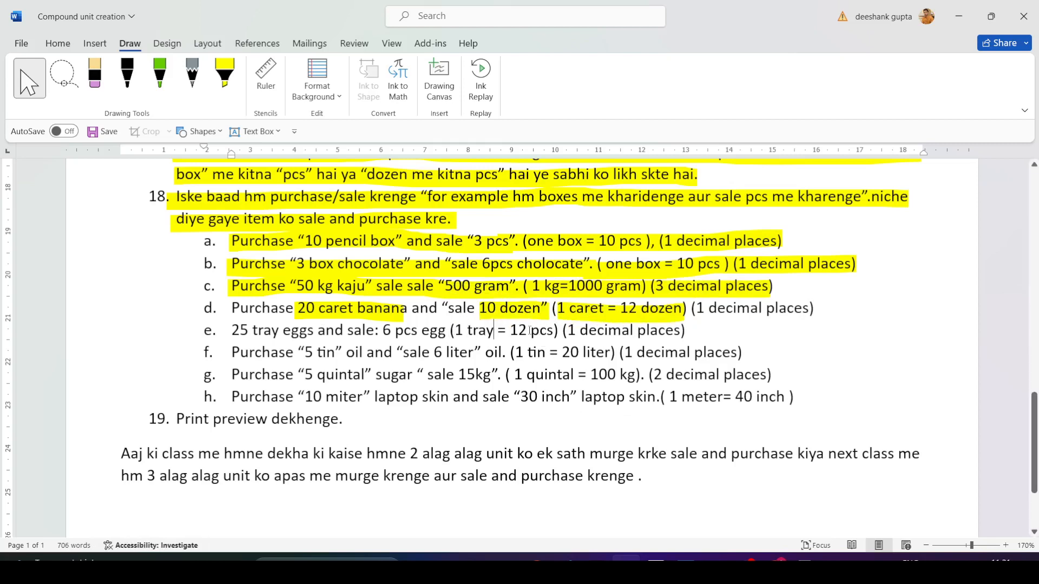
# Step: In item e of the exercise, change the number of pieces in one tray to 30 and review the line
pyautogui.moveTo(529, 331); pyautogui.dragTo(514, 330)
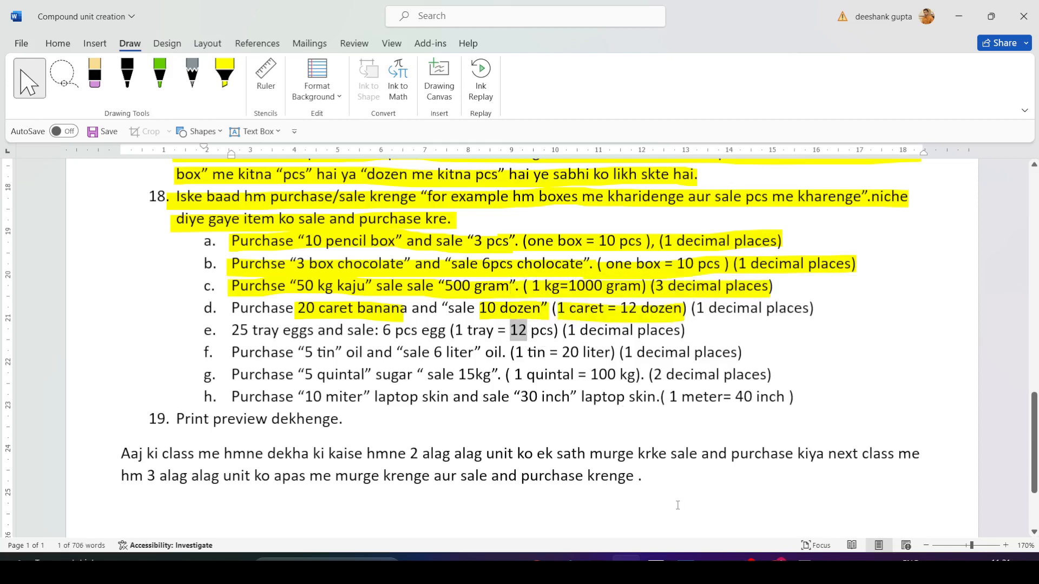
pyautogui.write('30')
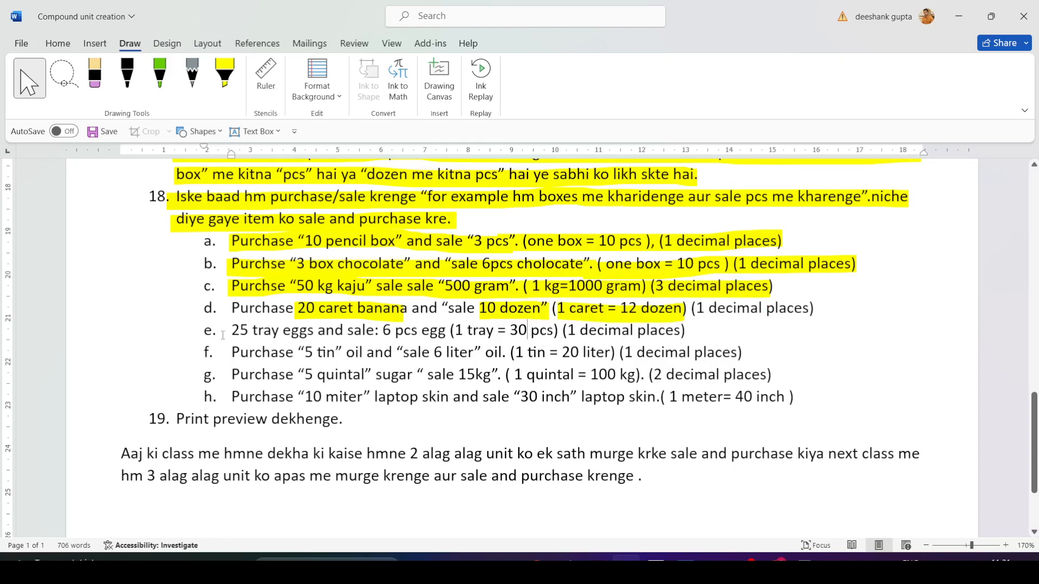
pyautogui.moveTo(232, 331); pyautogui.dragTo(693, 337)
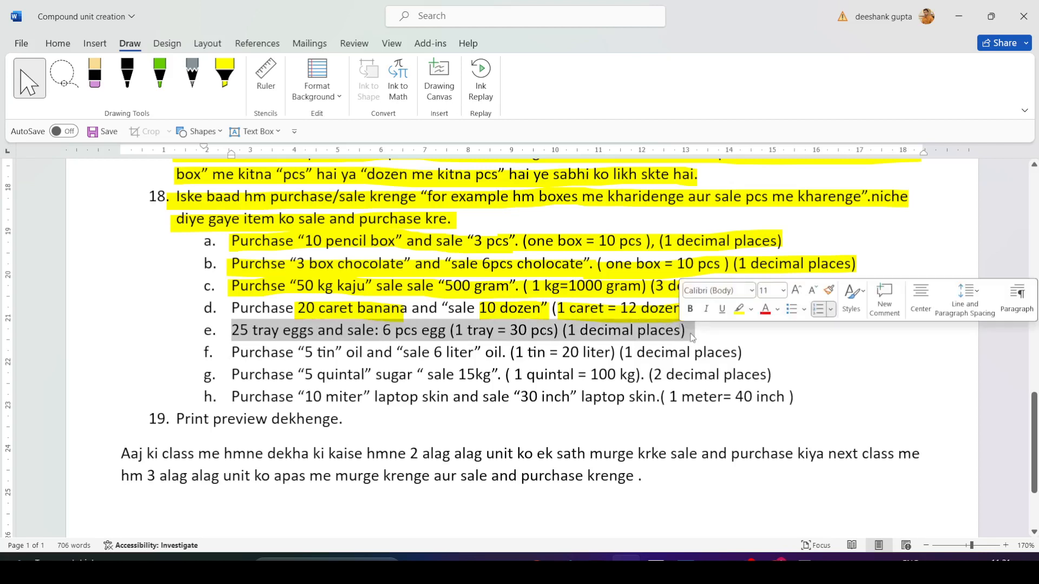
pyautogui.click(726, 338)
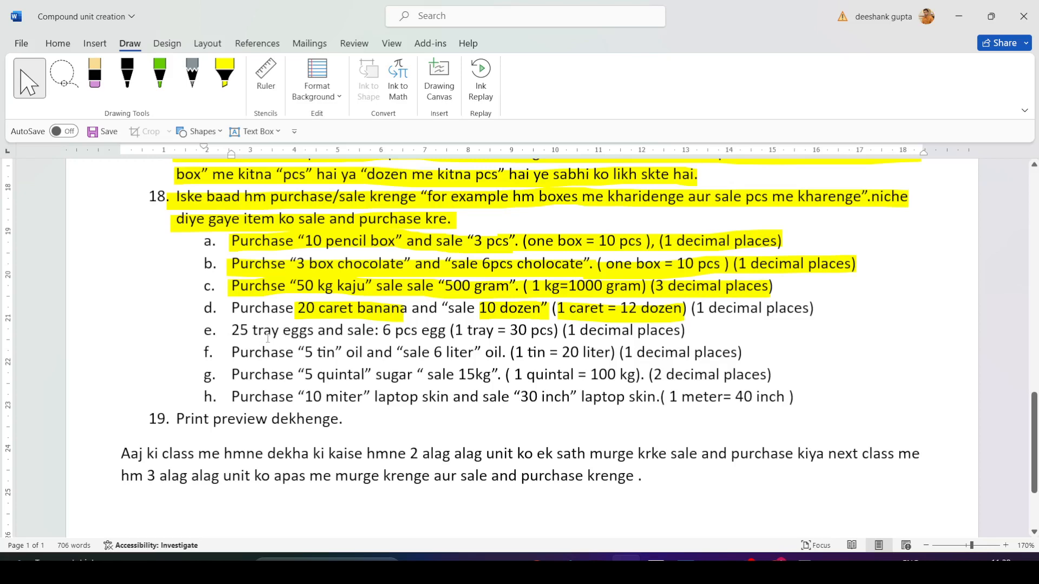
# Step: Switch to TallyPrime, leave the sales voucher and start creating a new unit of measure
pyautogui.hotkey('alt', 'Tab')
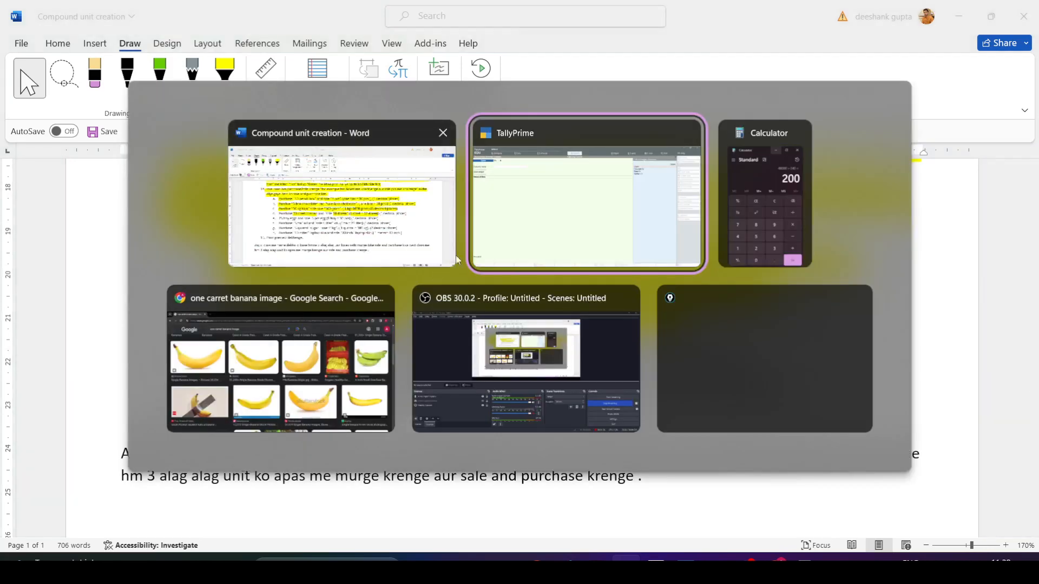
pyautogui.press('Escape')
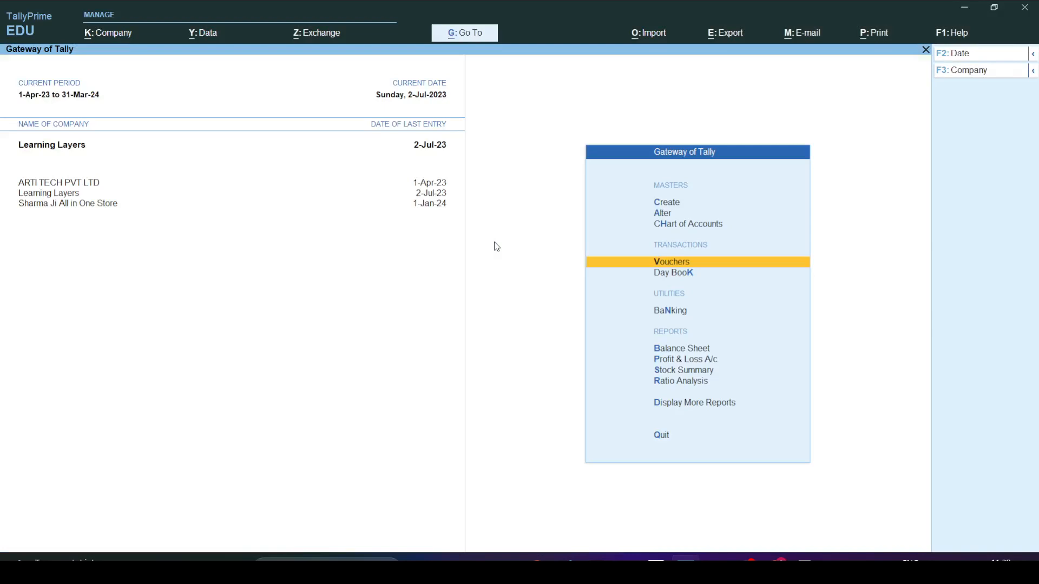
pyautogui.press('Up')
pyautogui.press('Up')
pyautogui.press('Up')
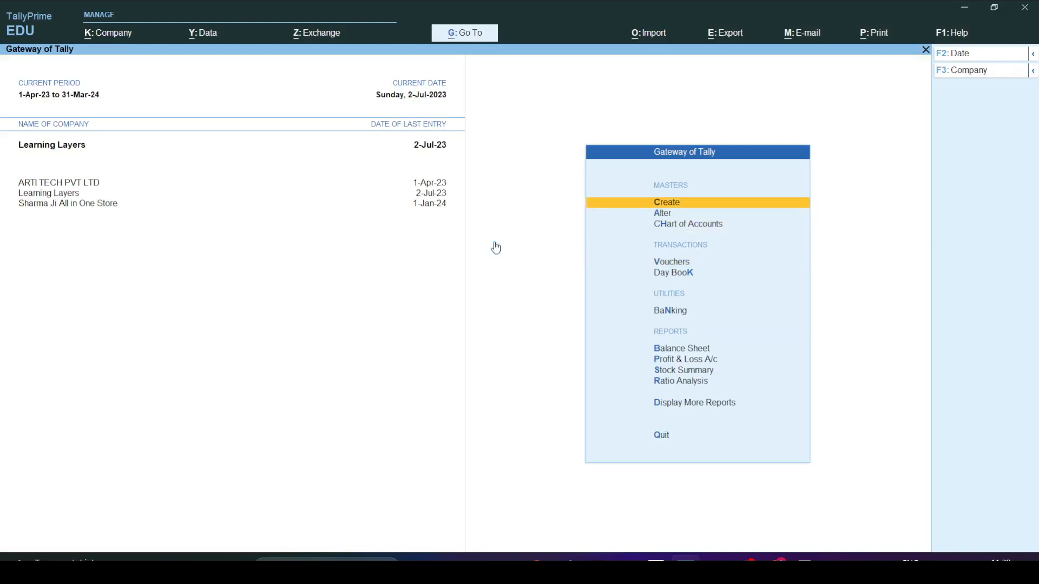
pyautogui.press('Return')
pyautogui.press('Down')
pyautogui.press('Down')
pyautogui.press('Down')
pyautogui.press('Down')
pyautogui.press('Down')
pyautogui.press('Down')
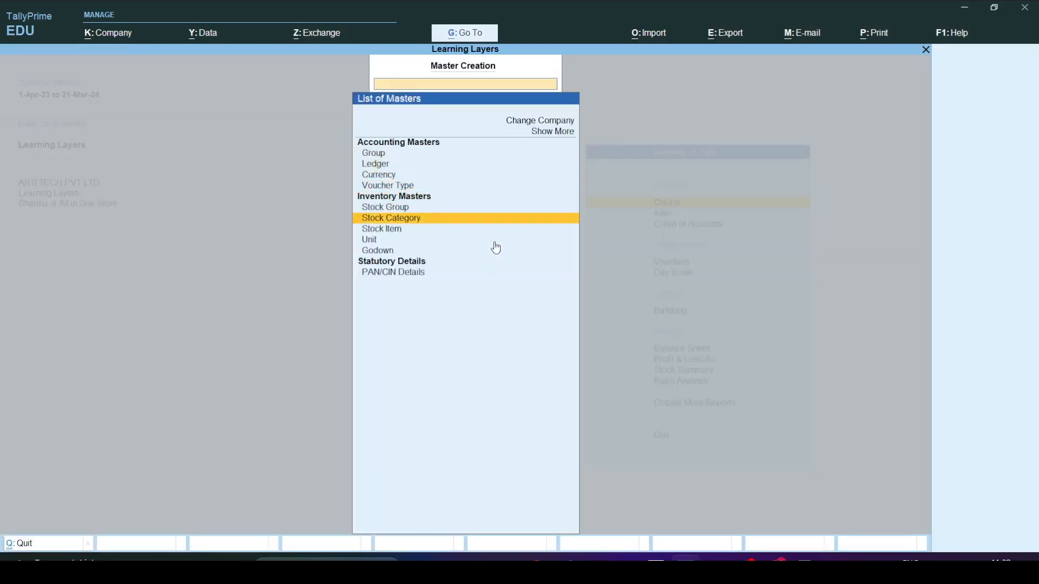
pyautogui.press('Down')
pyautogui.press('Return')
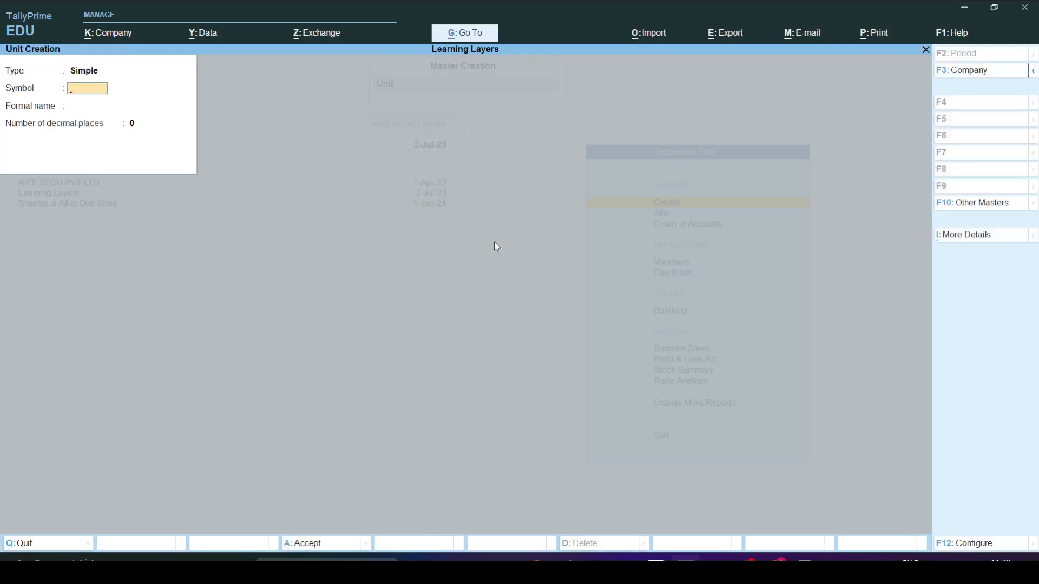
# Step: Create the simple unit "tray" with a blank formal name and 1 decimal place, then leave master creation
pyautogui.write('tray')
pyautogui.press('Return')
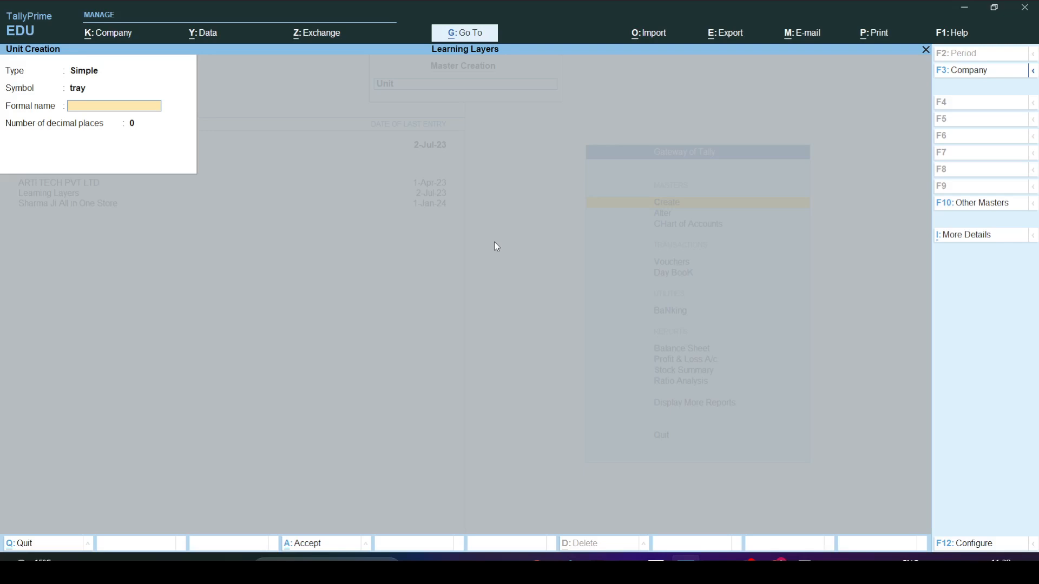
pyautogui.press('Return')
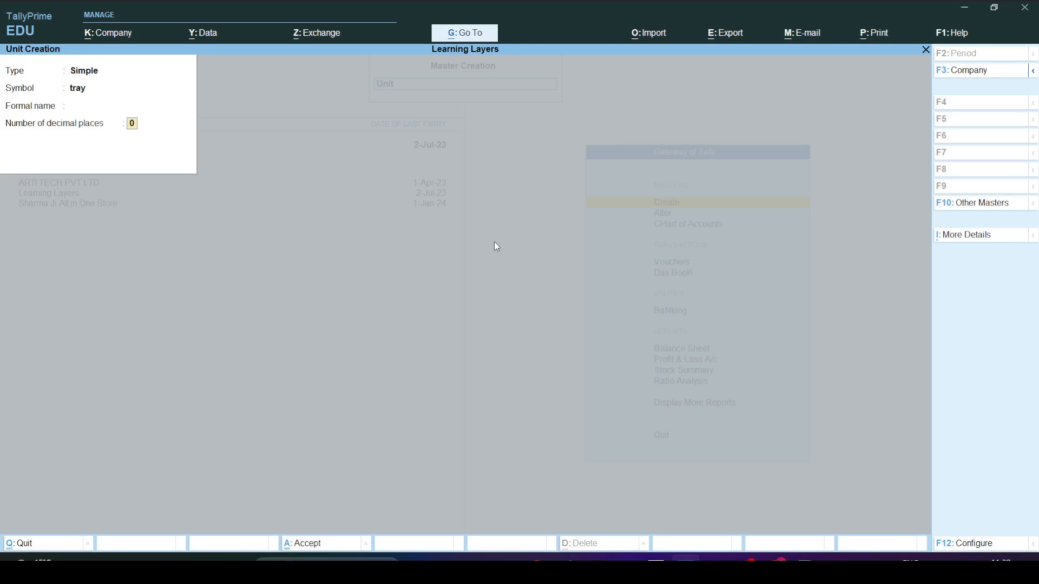
pyautogui.write('1')
pyautogui.press('Return')
pyautogui.press('Return')
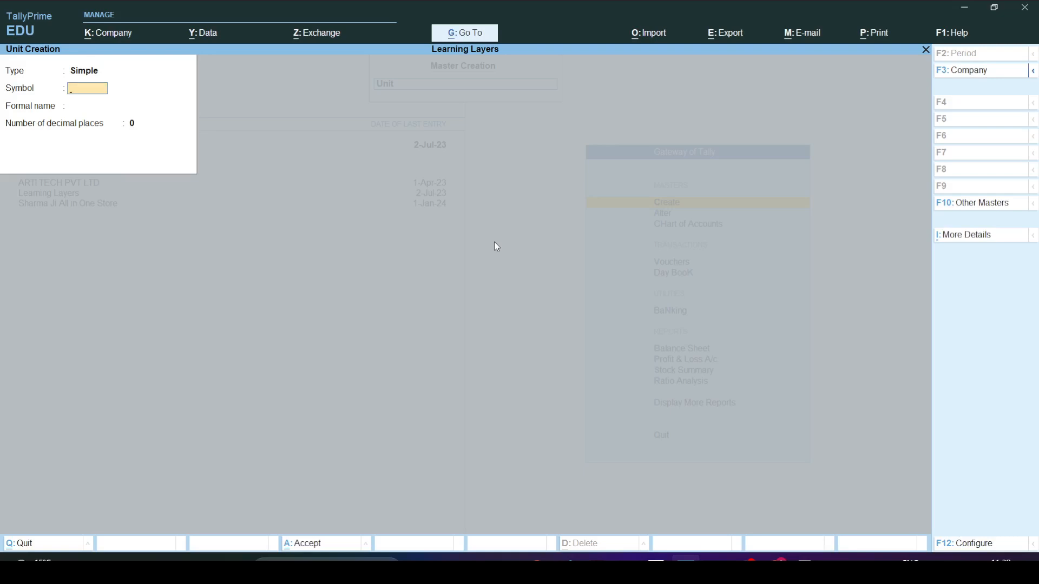
pyautogui.press('Escape')
pyautogui.press('Return')
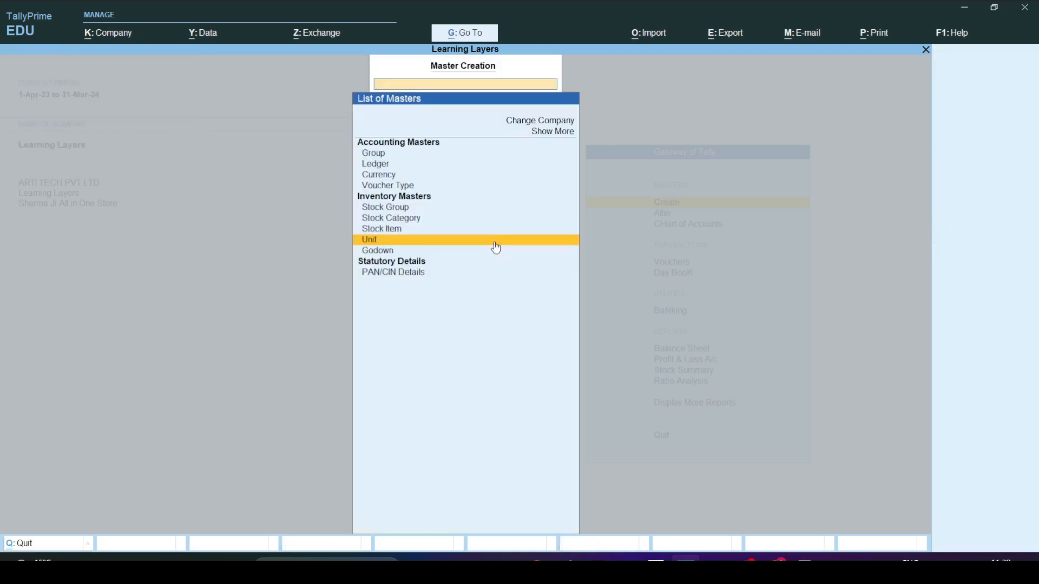
pyautogui.press('Escape')
pyautogui.press('Down')
pyautogui.press('Down')
pyautogui.press('Down')
pyautogui.press('Down')
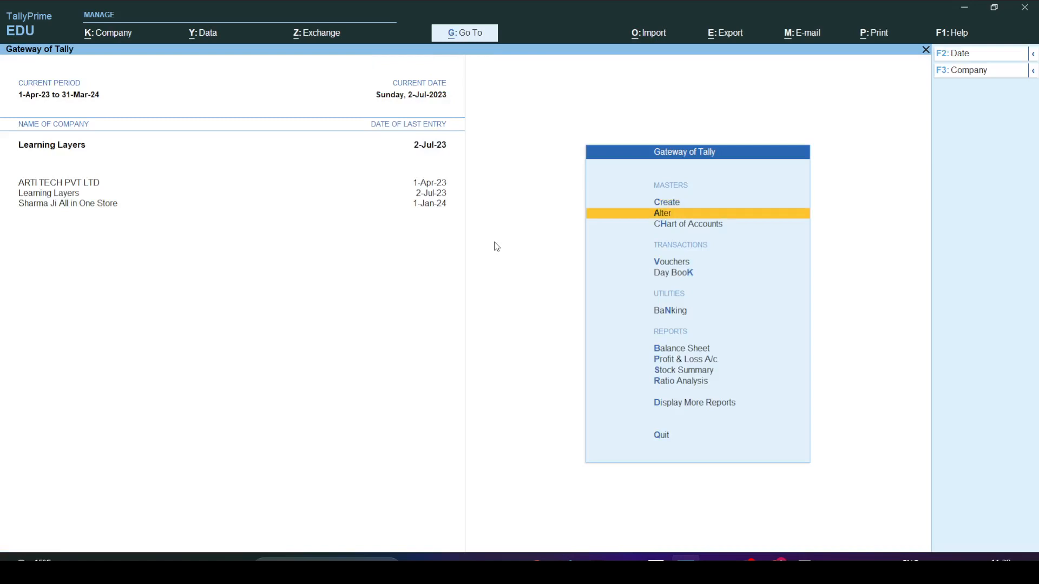
pyautogui.press('Up')
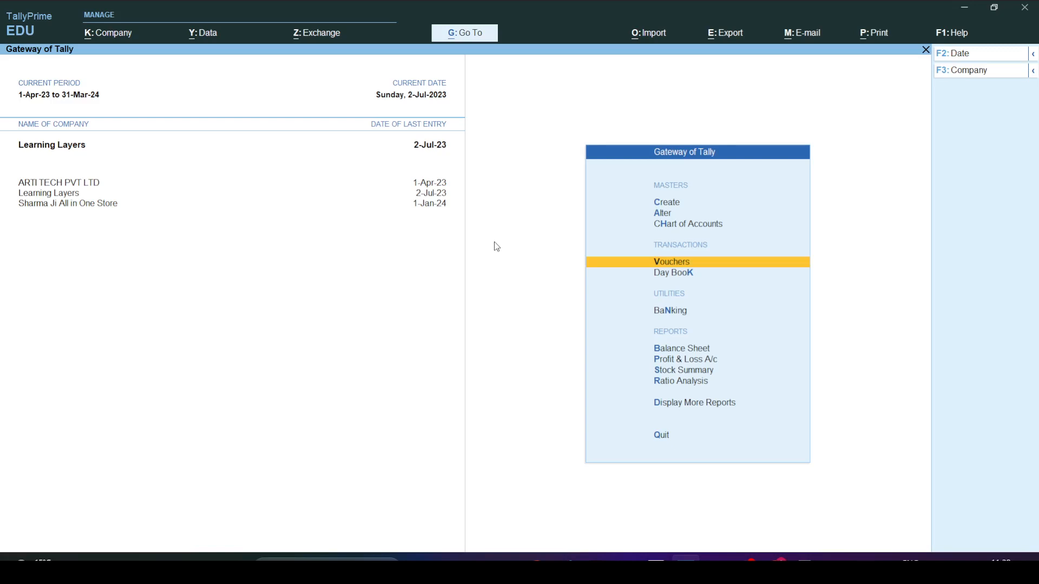
pyautogui.press('Up')
pyautogui.press('Up')
pyautogui.press('Up')
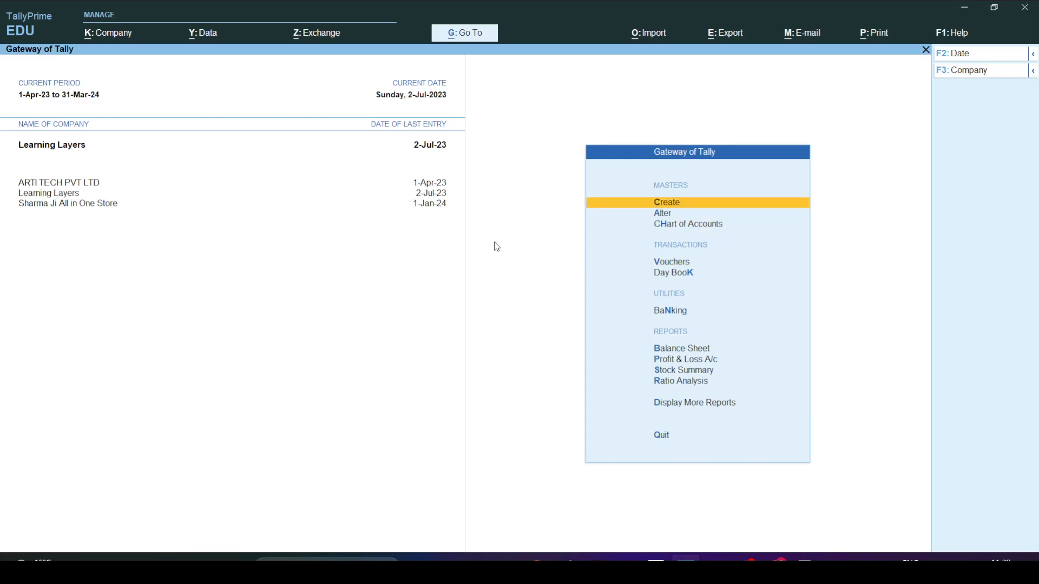
# Step: Start a new stock item named Eggs with no alias, placed under the Primary group
pyautogui.press('Return')
pyautogui.press('Down')
pyautogui.press('Down')
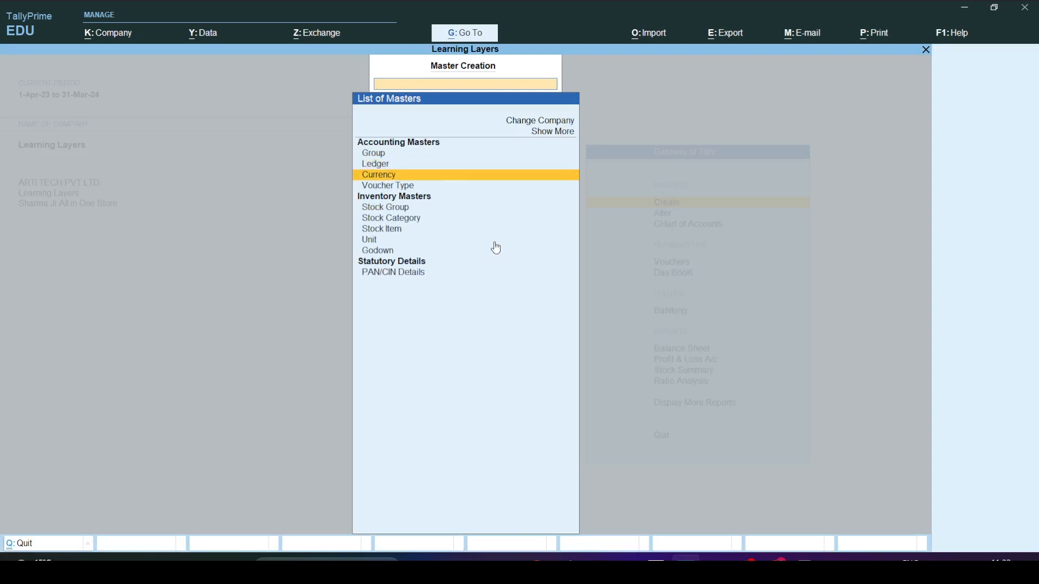
pyautogui.press('Down')
pyautogui.press('Down')
pyautogui.press('Down')
pyautogui.press('Down')
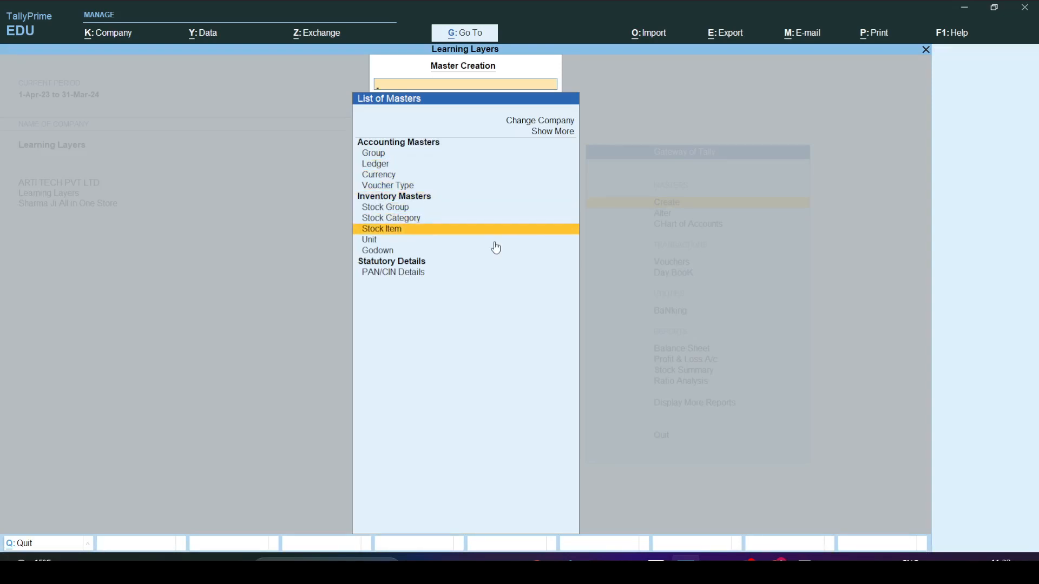
pyautogui.press('Return')
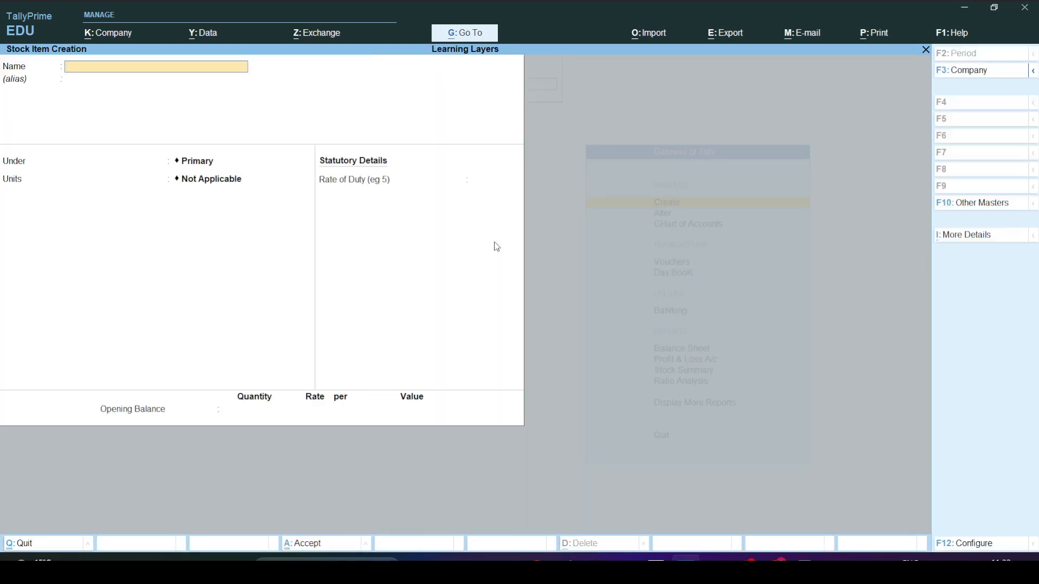
pyautogui.write('Eggs')
pyautogui.press('Return')
pyautogui.press('Return')
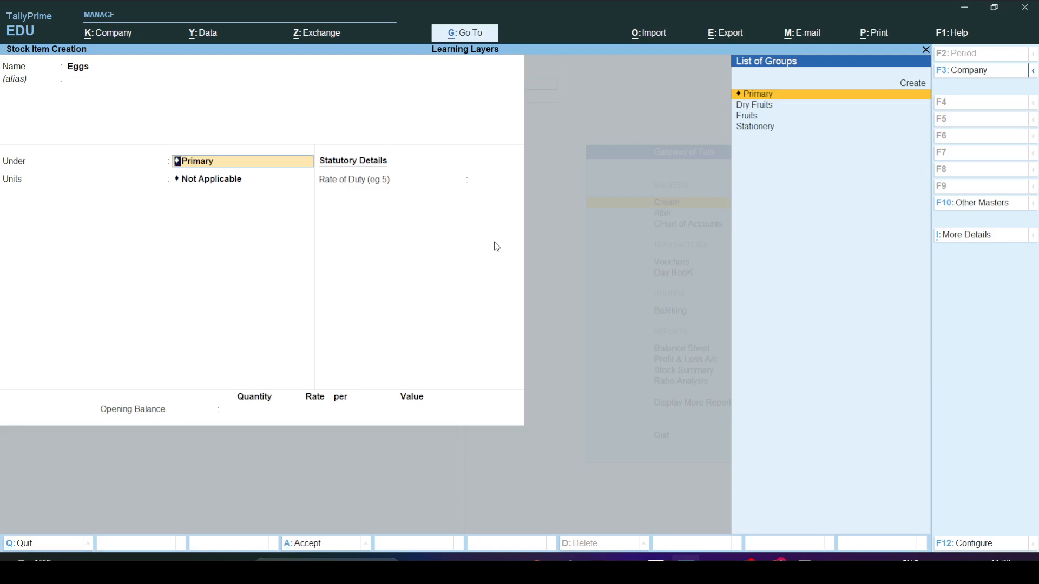
pyautogui.press('Return')
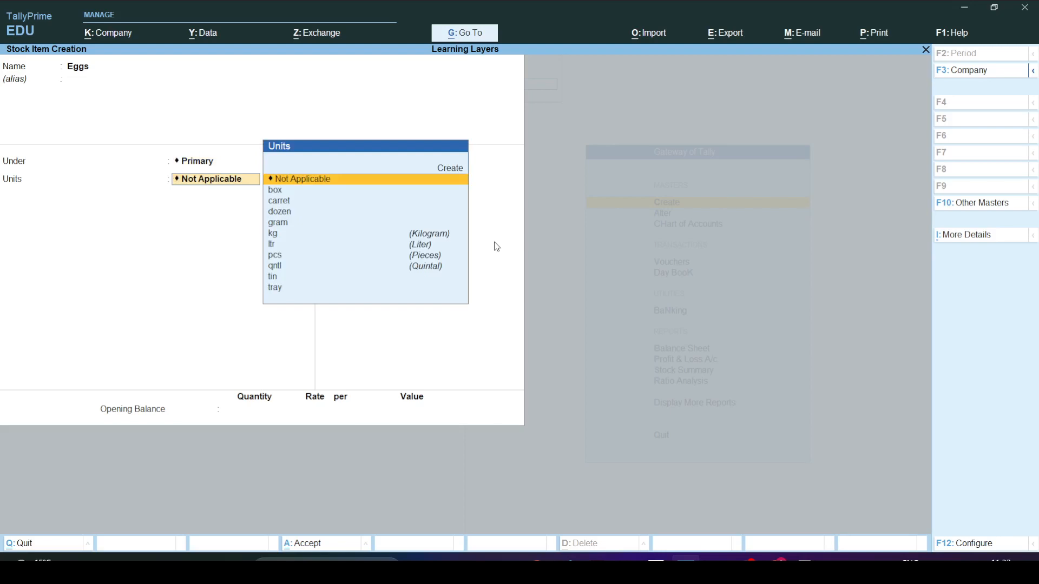
# Step: Set the main unit of the Eggs stock item to pcs
pyautogui.press('Down')
pyautogui.press('Down')
pyautogui.press('Down')
pyautogui.press('Down')
pyautogui.press('Down')
pyautogui.press('Down')
pyautogui.press('Down')
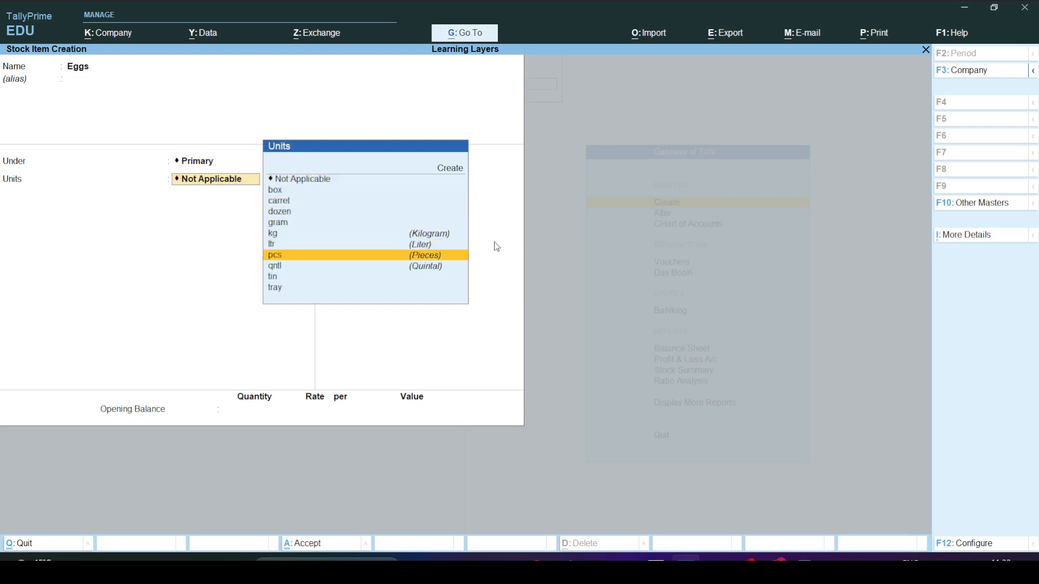
pyautogui.press('Return')
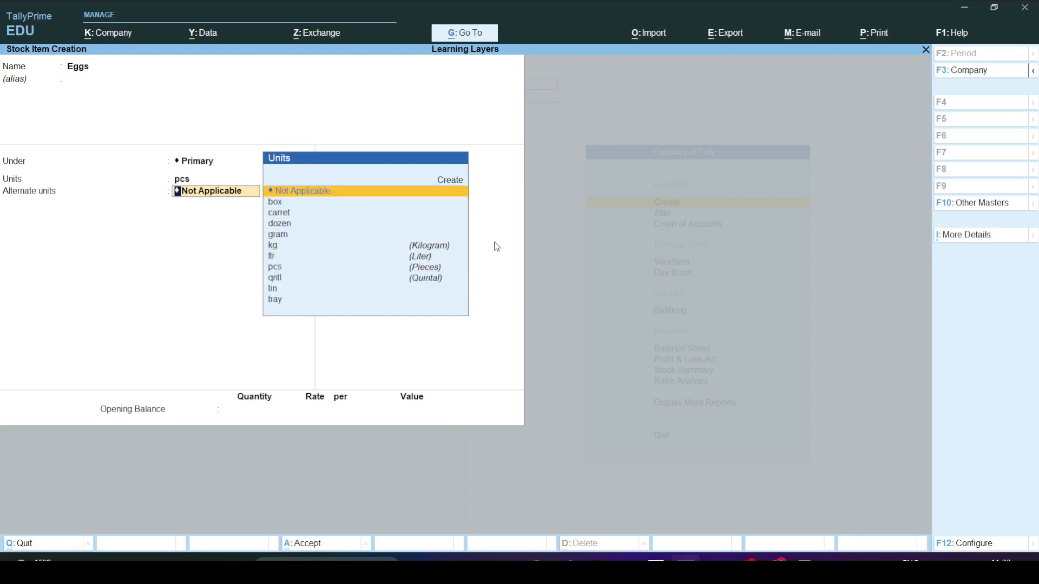
# Step: Choose tray as the alternate unit of the Eggs stock item
pyautogui.press('Down')
pyautogui.press('Down')
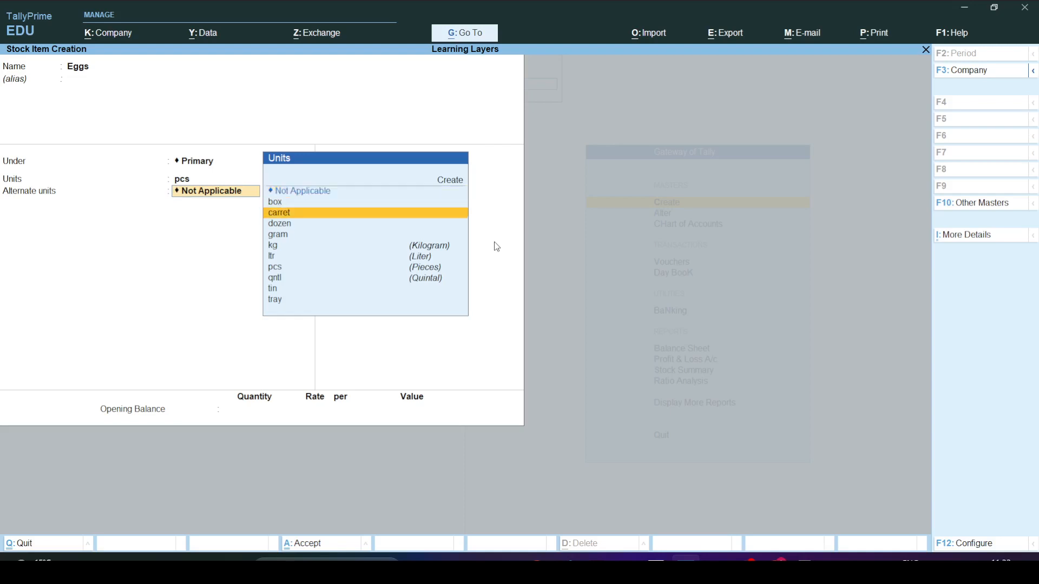
pyautogui.press('Down')
pyautogui.press('Down')
pyautogui.press('Down')
pyautogui.press('Down')
pyautogui.press('Down')
pyautogui.press('Down')
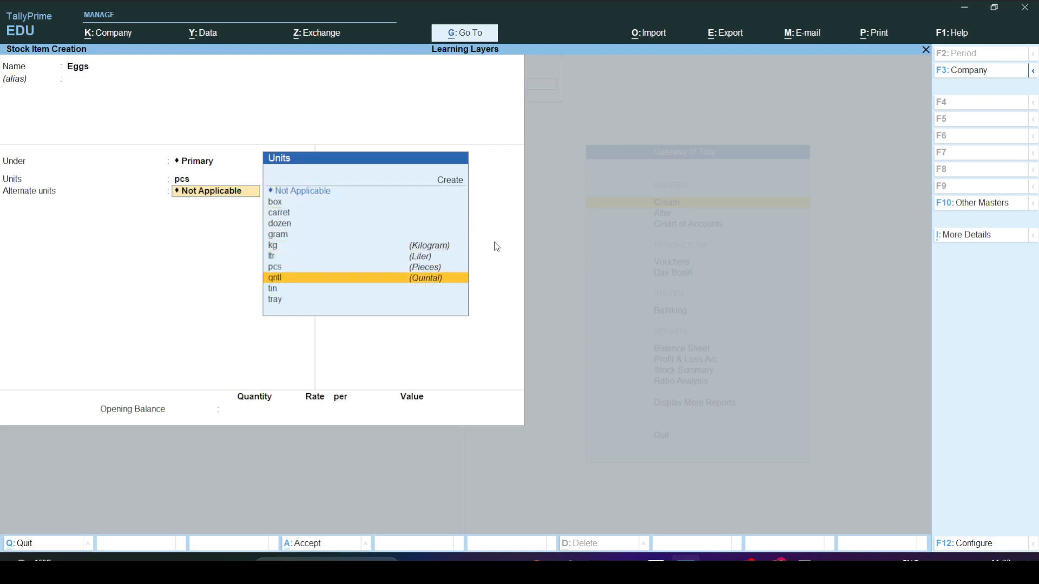
pyautogui.press('Down')
pyautogui.press('Down')
pyautogui.press('Return')
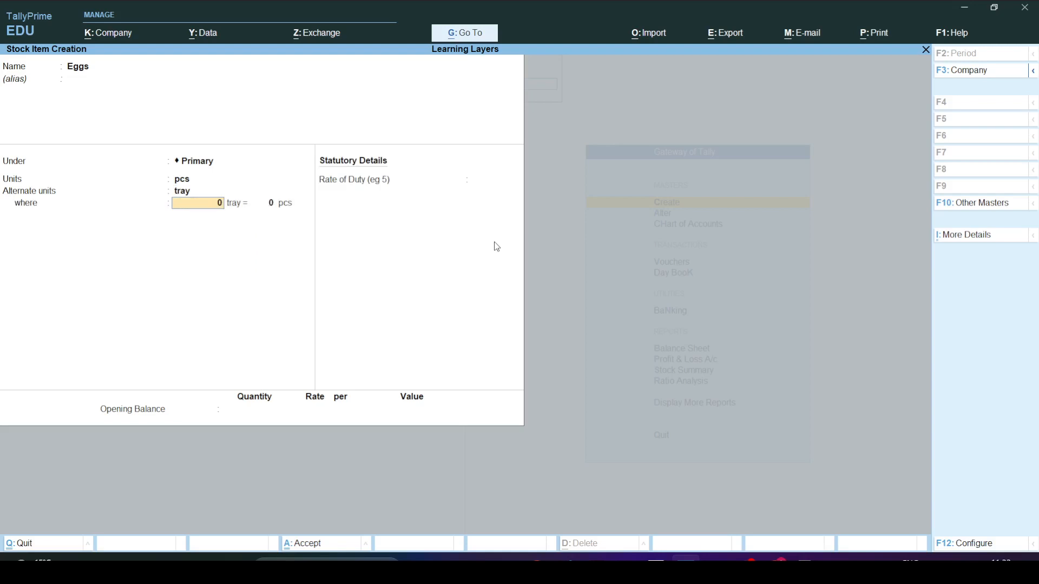
# Step: Define the Eggs conversion as 1 tray = 30 pcs, save the stock item and leave master creation
pyautogui.write('1')
pyautogui.press('Return')
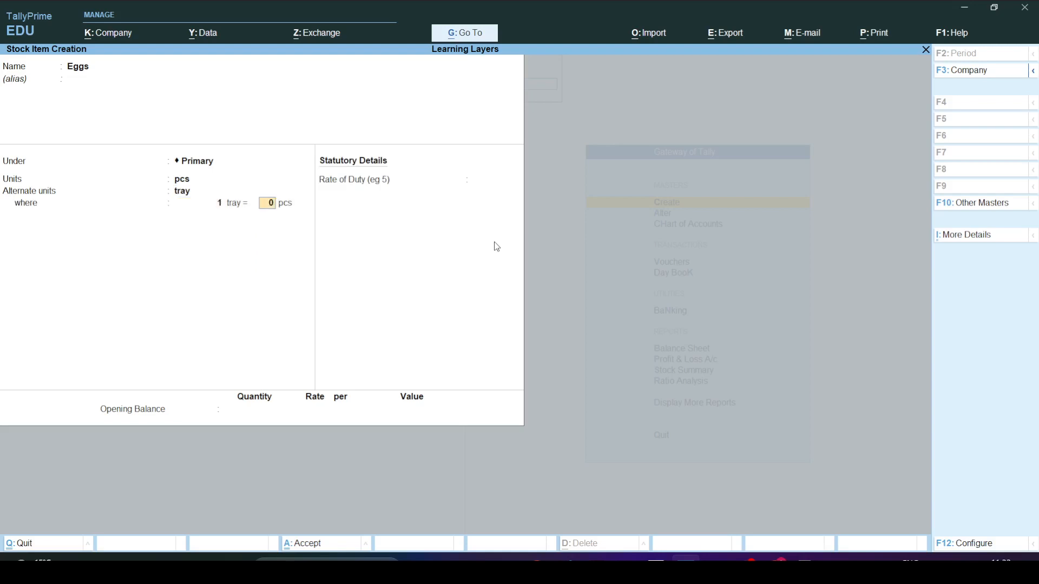
pyautogui.write('30')
pyautogui.hotkey('ctrl', 'a')
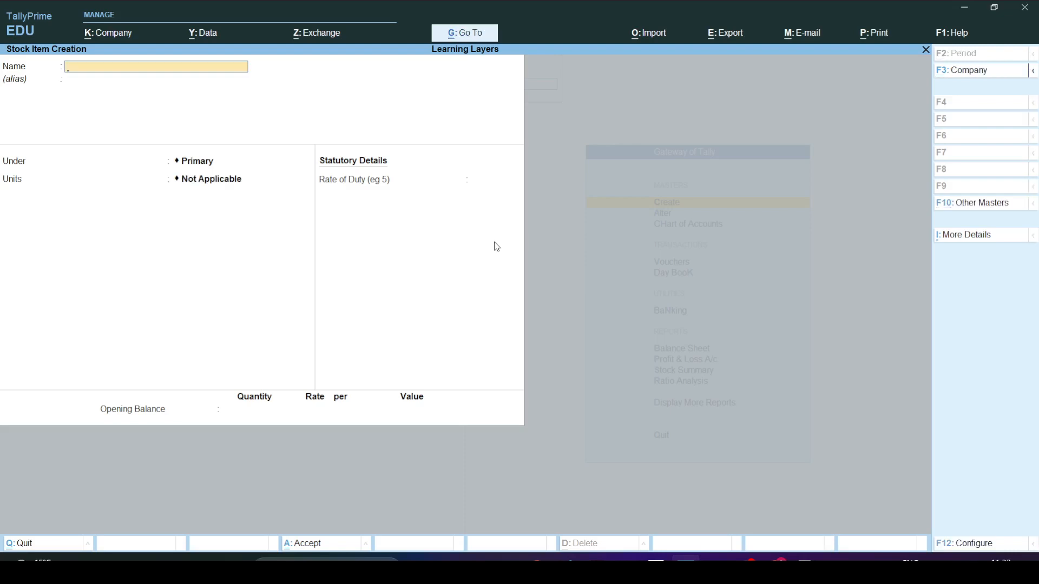
pyautogui.press('Escape')
pyautogui.press('Escape')
# Step: Open voucher entry and change the voucher type from sales to purchase
pyautogui.press('Down')
pyautogui.press('Down')
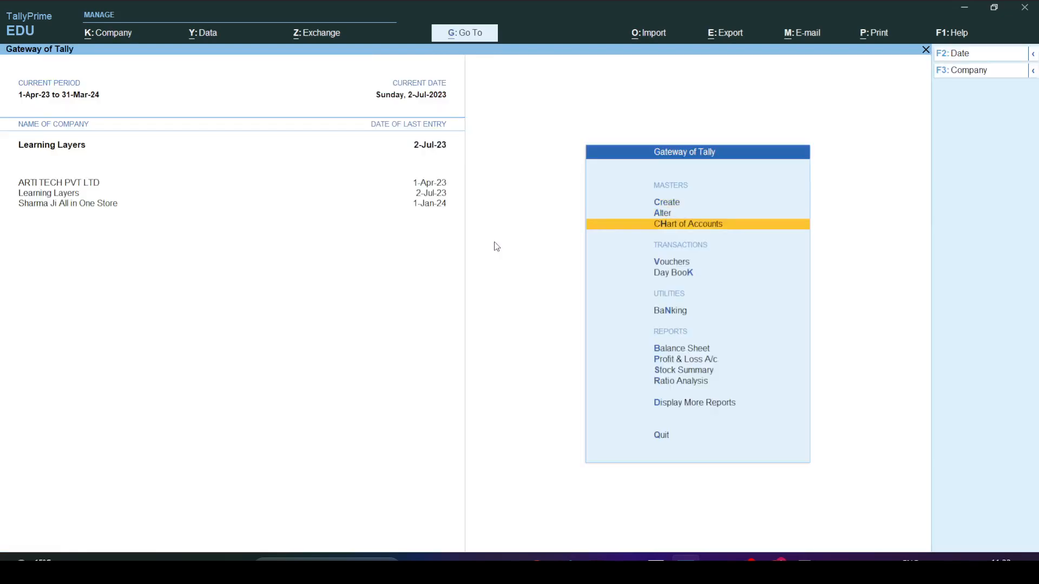
pyautogui.press('Down')
pyautogui.press('Down')
pyautogui.press('Up')
pyautogui.press('Return')
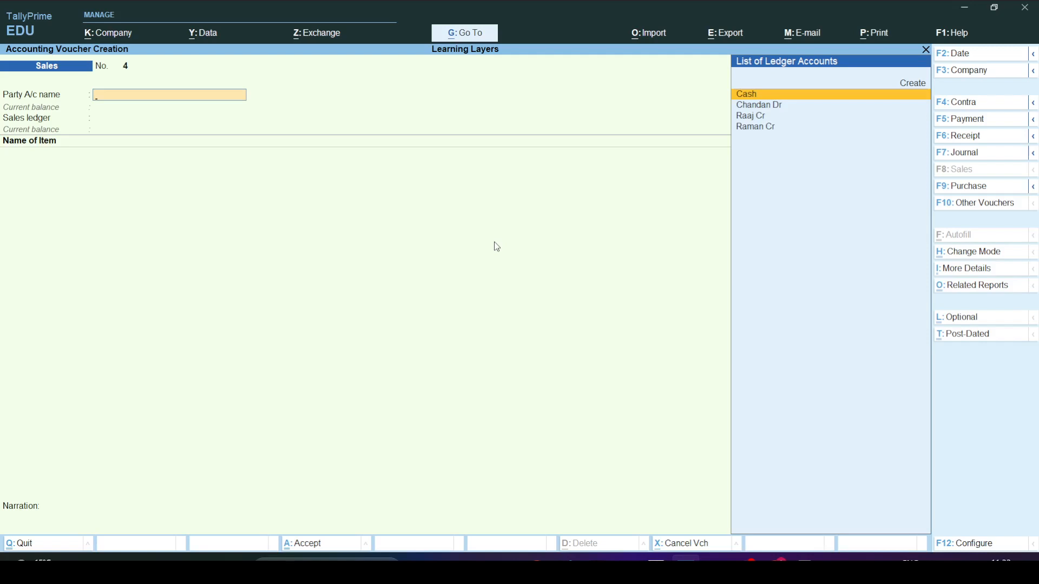
pyautogui.press('F9')
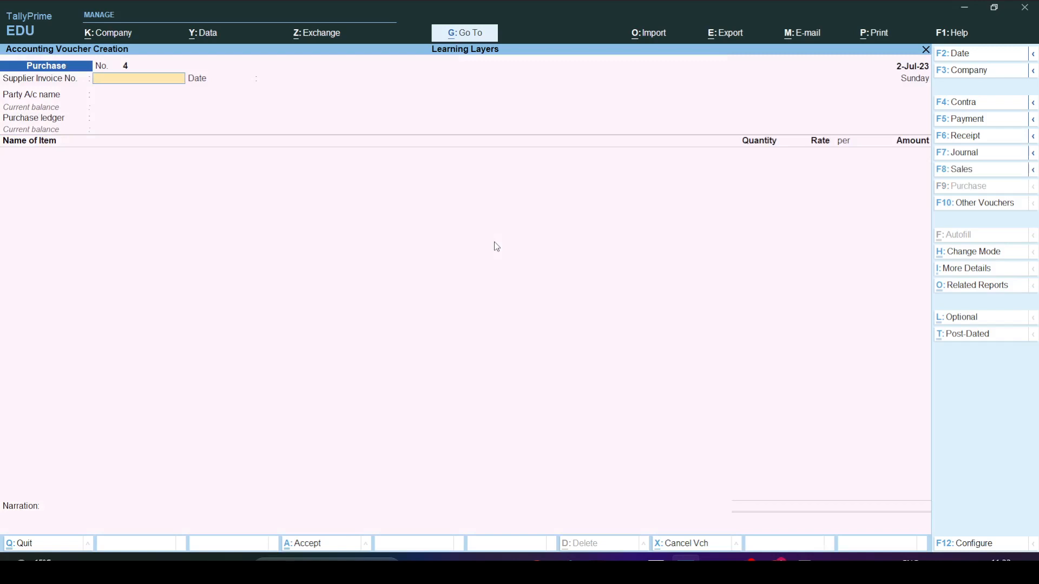
# Step: Date the purchase voucher 1-Oct-2023 and enter 985 as the supplier invoice number, accepting the same invoice date
pyautogui.write('98+6')
pyautogui.press('BackSpace')
pyautogui.press('BackSpace')
pyautogui.press('F2')
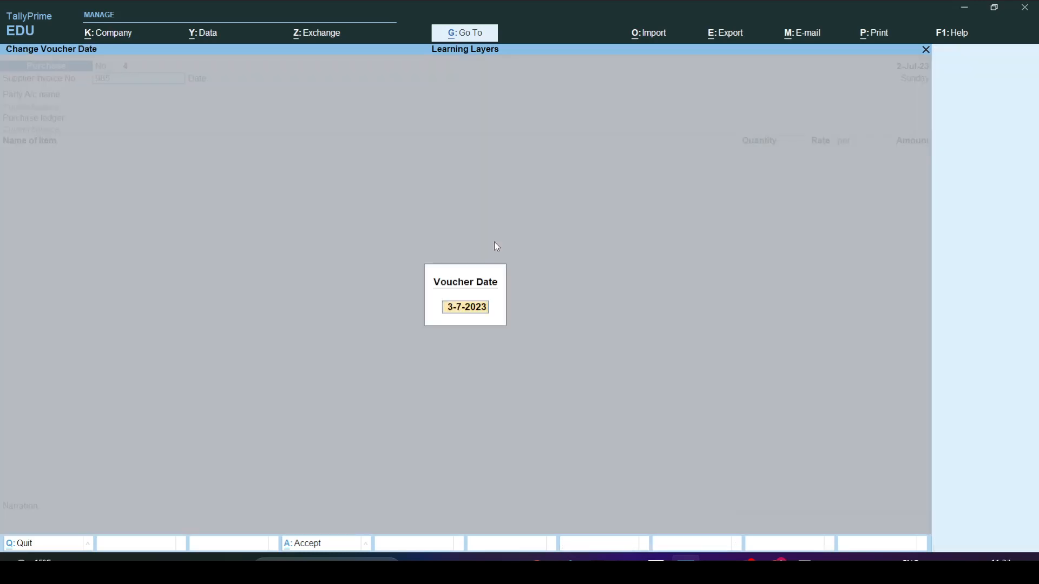
pyautogui.write('1')
pyautogui.write('oct')
pyautogui.press('Return')
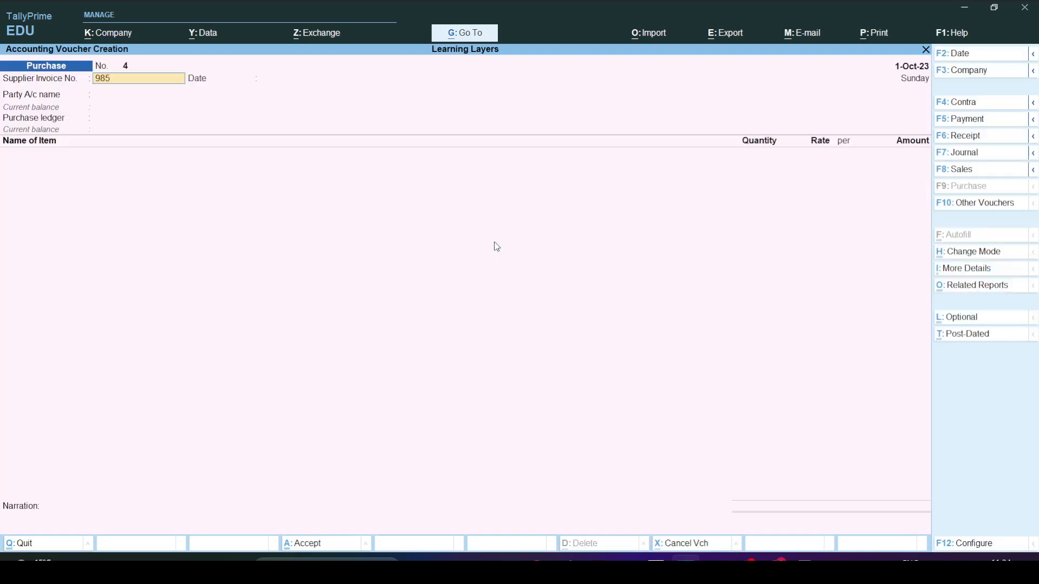
pyautogui.write('985')
pyautogui.press('Return')
pyautogui.press('Return')
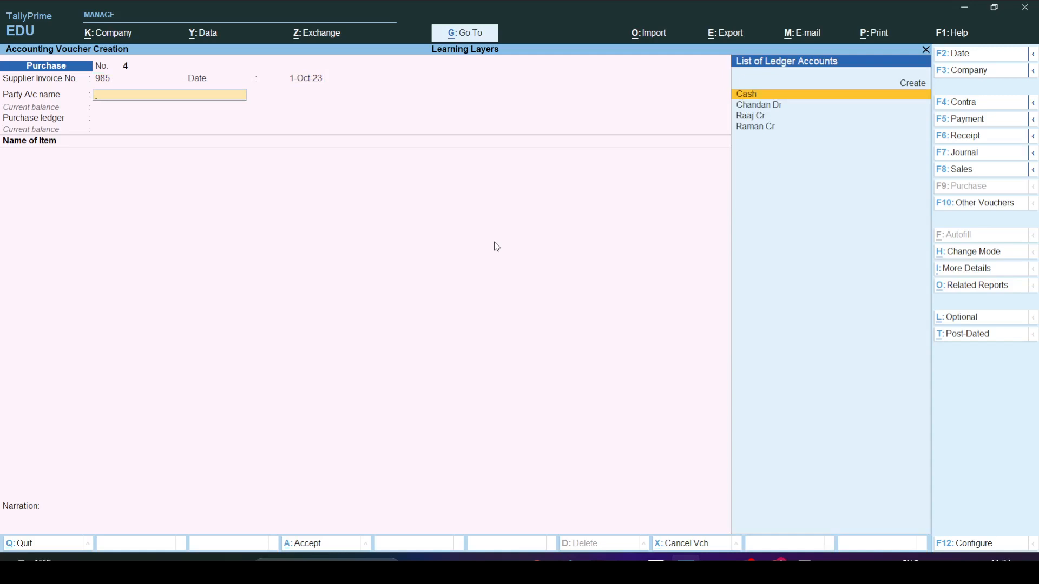
# Step: Set Cash as the purchase party, accept the blank receipt details and choose PURCHASE as the purchase ledger
pyautogui.press('Down')
pyautogui.press('Down')
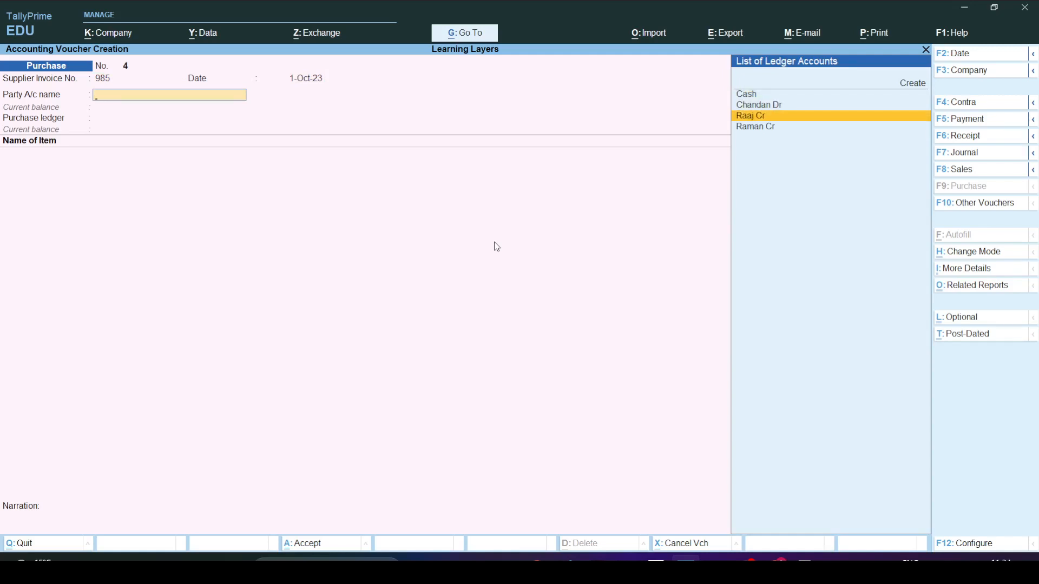
pyautogui.press('Up')
pyautogui.press('Up')
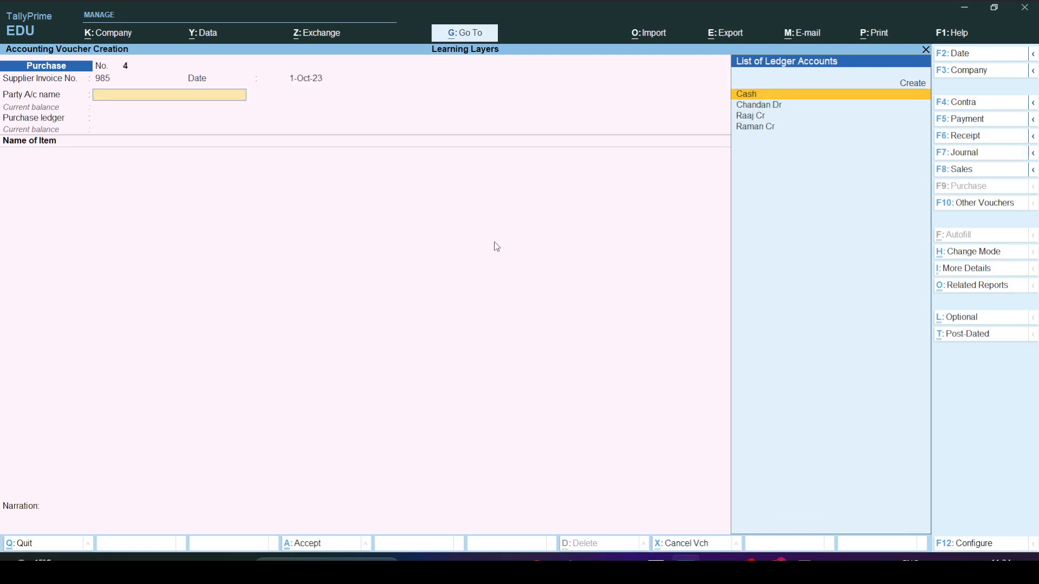
pyautogui.press('Return')
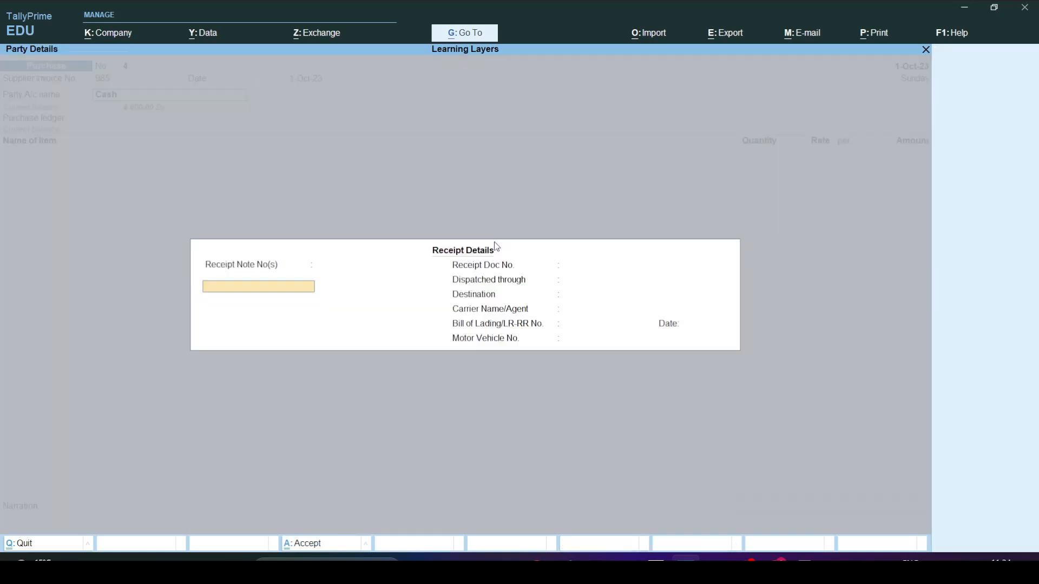
pyautogui.press('Return')
pyautogui.press('Return')
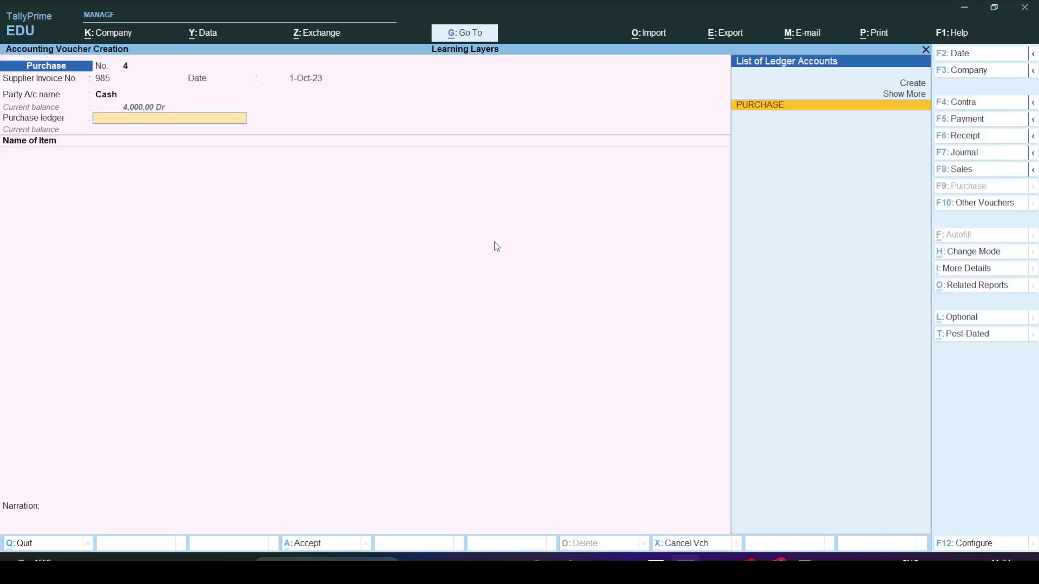
pyautogui.press('Return')
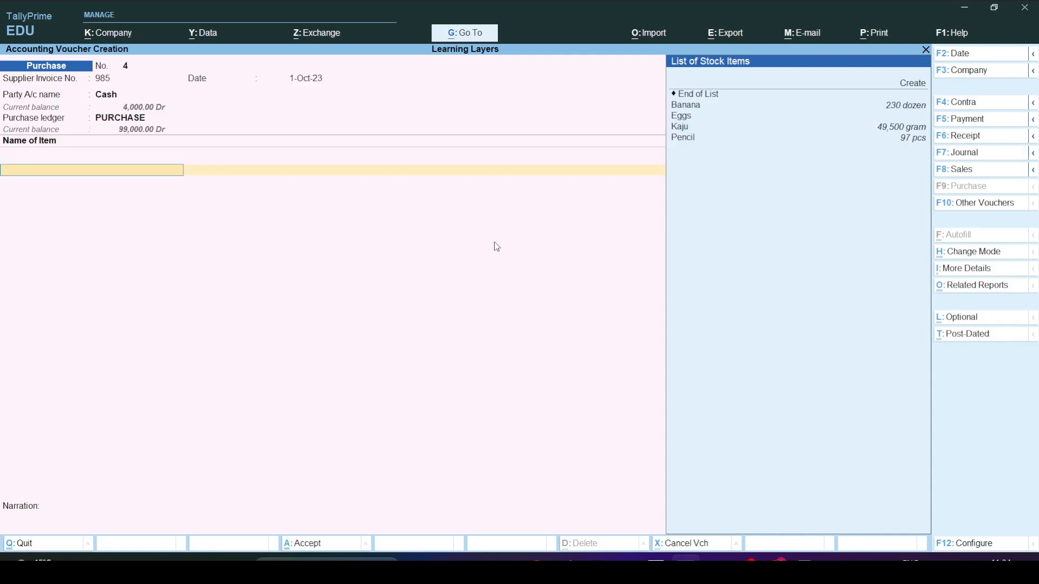
# Step: Add the Eggs stock item to the purchase voucher with a quantity of 5 tray
pyautogui.press('Down')
pyautogui.press('Down')
pyautogui.press('Down')
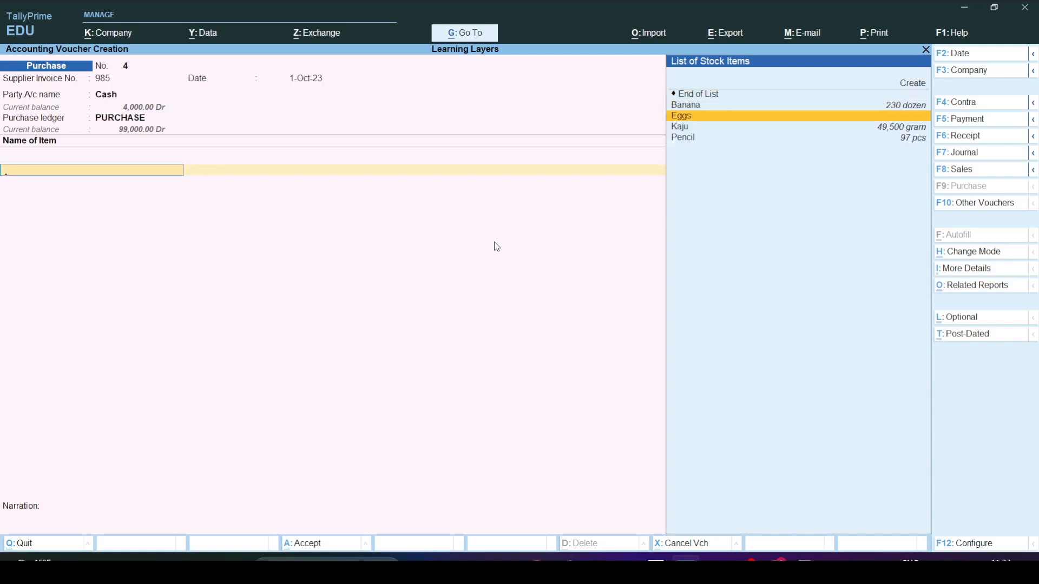
pyautogui.press('Return')
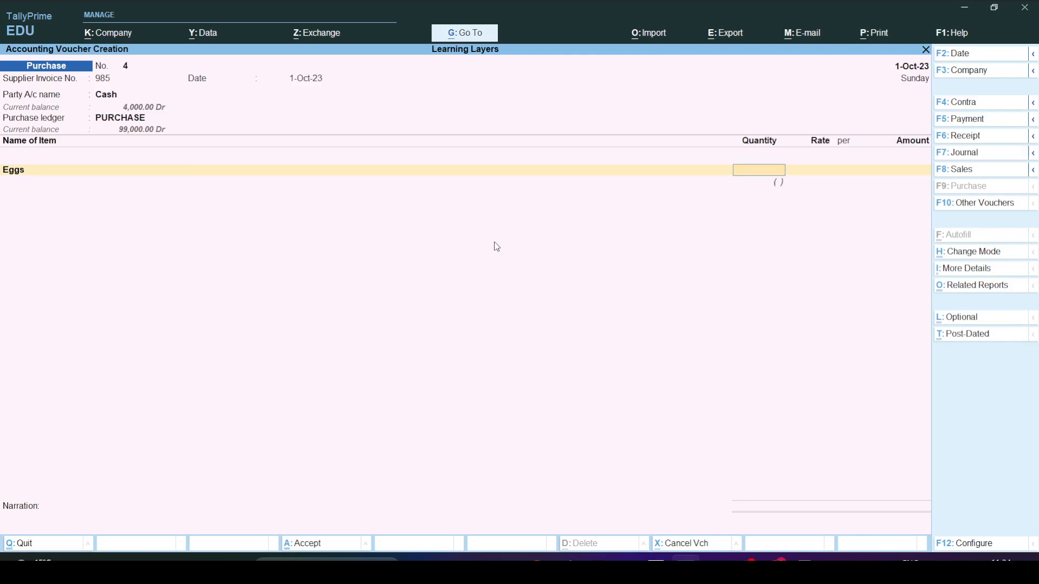
pyautogui.write('5')
pyautogui.press('Return')
pyautogui.press('BackSpace')
pyautogui.write('5t')
pyautogui.press('BackSpace')
pyautogui.write('tray')
pyautogui.press('Return')
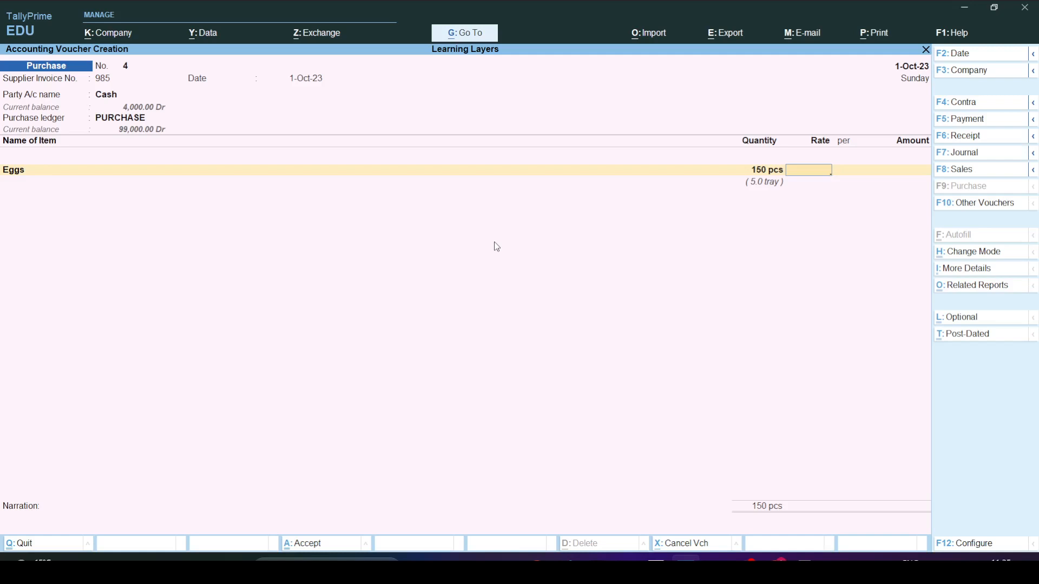
# Step: Set the Eggs purchase rate to 200 per tray
pyautogui.write('200')
pyautogui.press('Return')
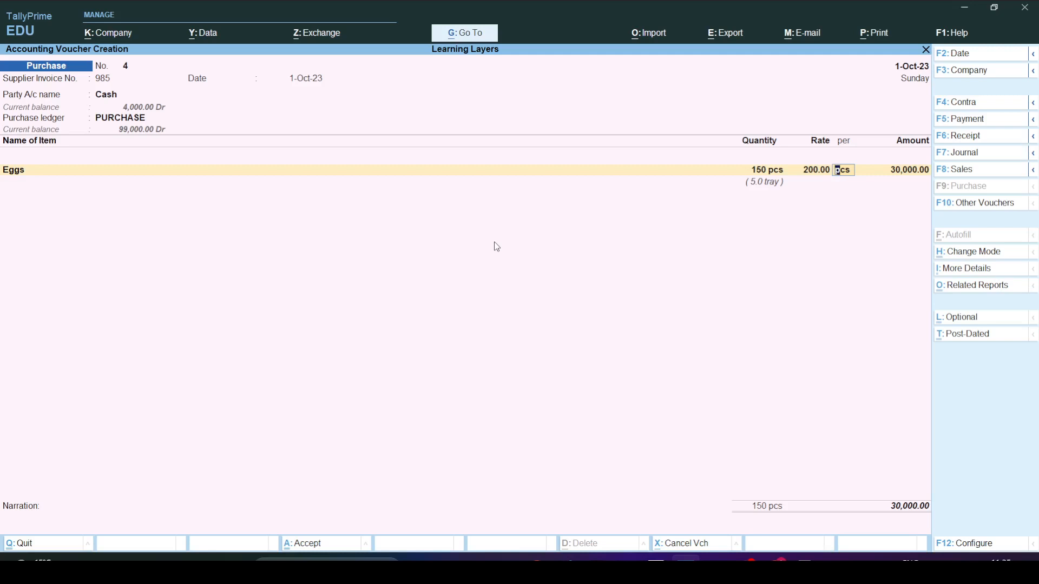
pyautogui.write('t')
pyautogui.write('ray')
pyautogui.press('Return')
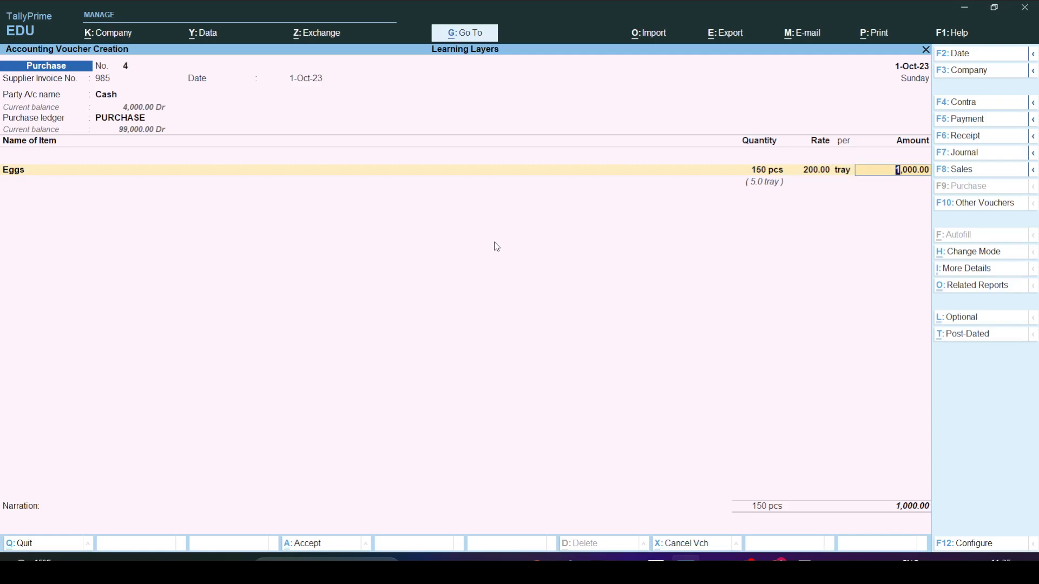
# Step: Accept the Eggs amount, end the item list and save the purchase voucher without a narration
pyautogui.press('Return')
pyautogui.press('Return')
pyautogui.press('Return')
pyautogui.press('Return')
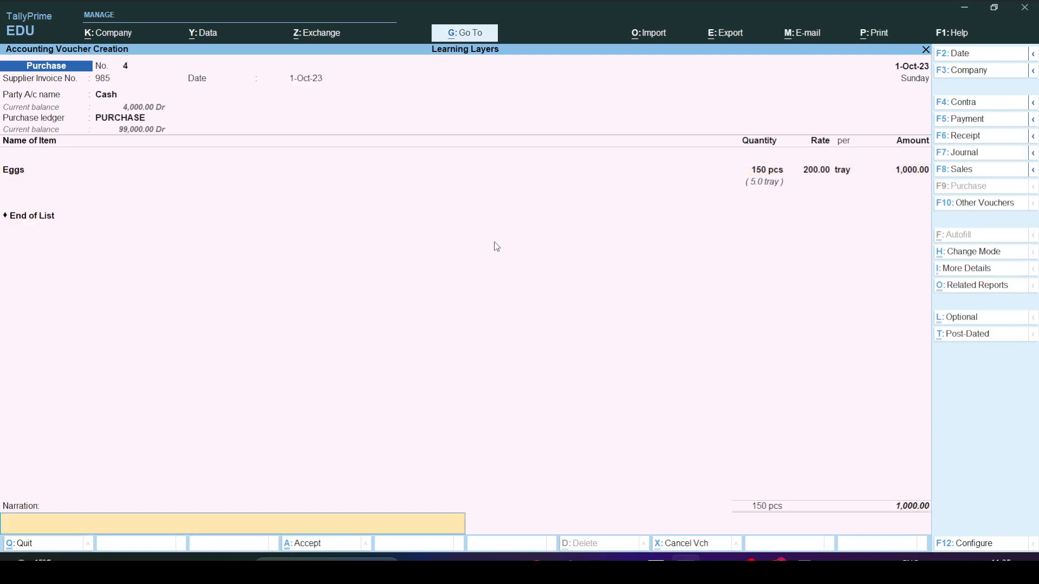
pyautogui.press('Return')
pyautogui.press('Return')
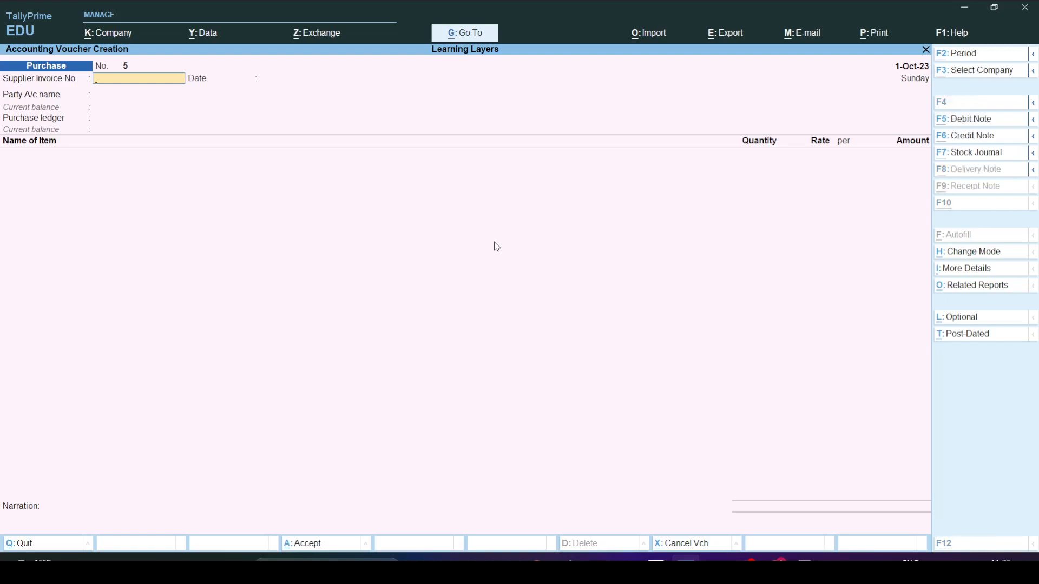
# Step: Switch to the Word exercise document, highlight "25 tray eggs" and "6 pcs egg" in item e, and return to TallyPrime
pyautogui.hotkey('alt', 'Tab')
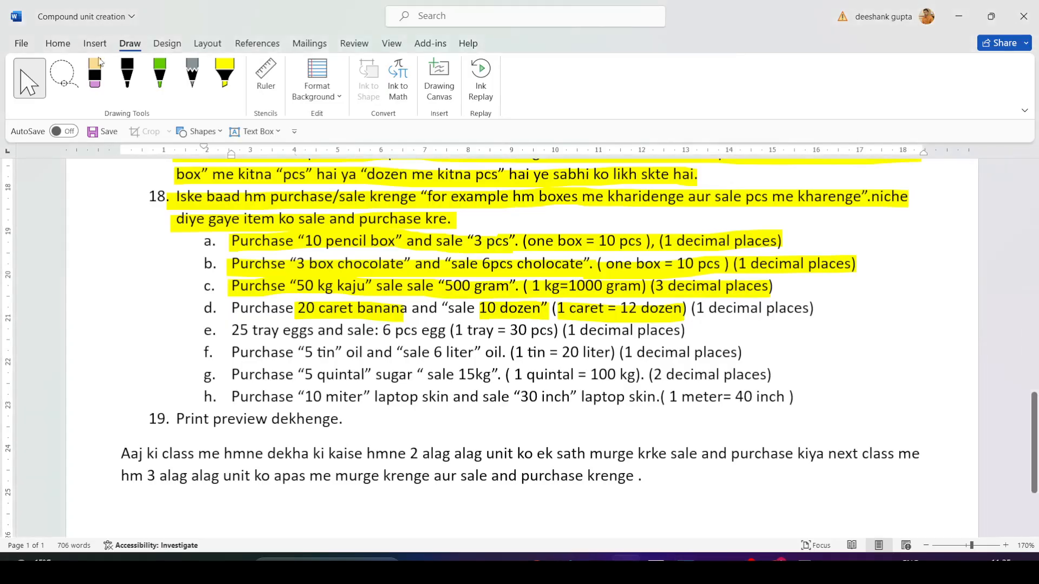
pyautogui.click(221, 75)
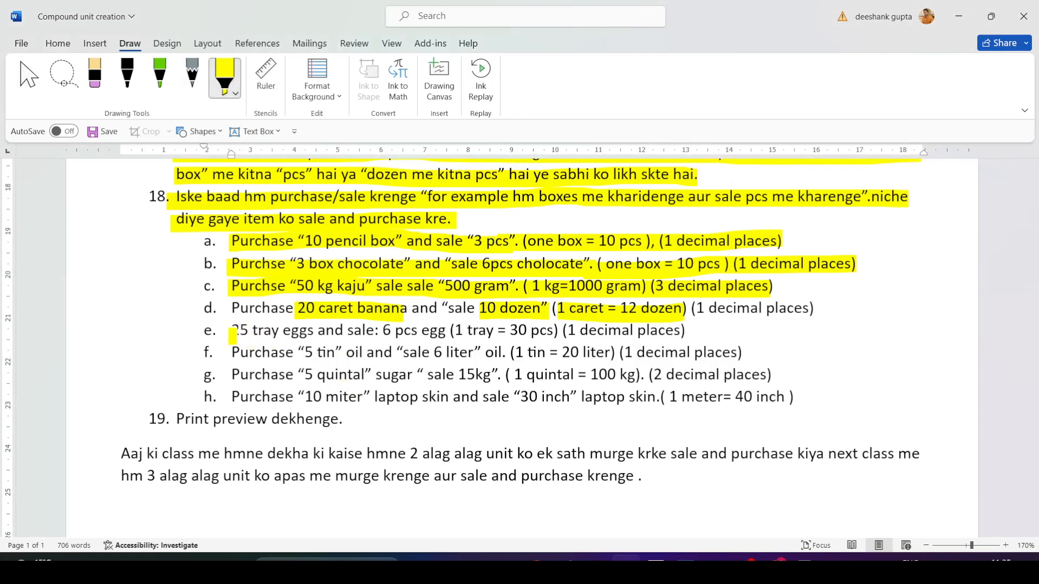
pyautogui.moveTo(230, 332); pyautogui.dragTo(450, 332)
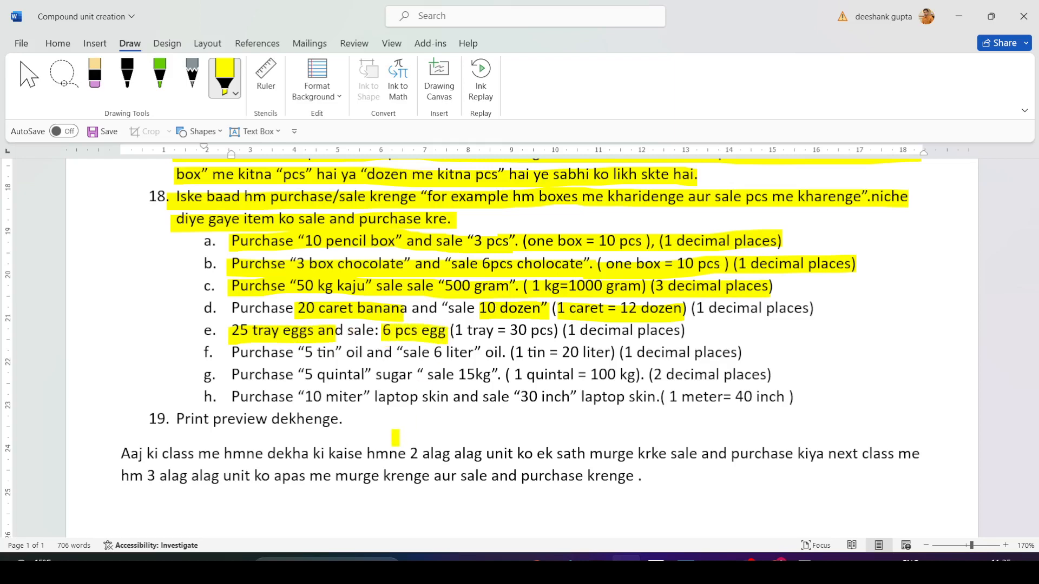
pyautogui.hotkey('alt', 'Tab')
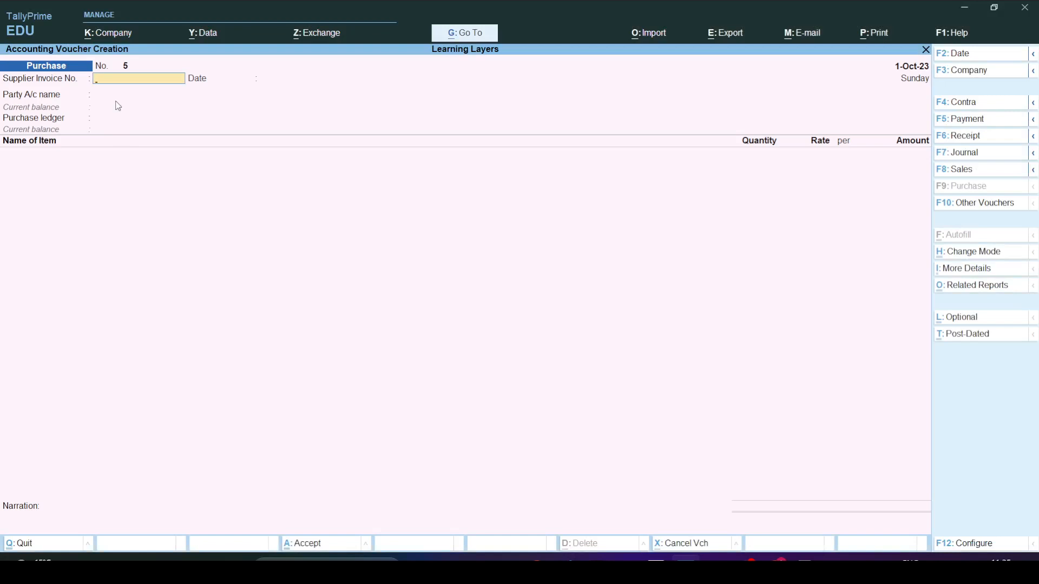
pyautogui.press('F8')
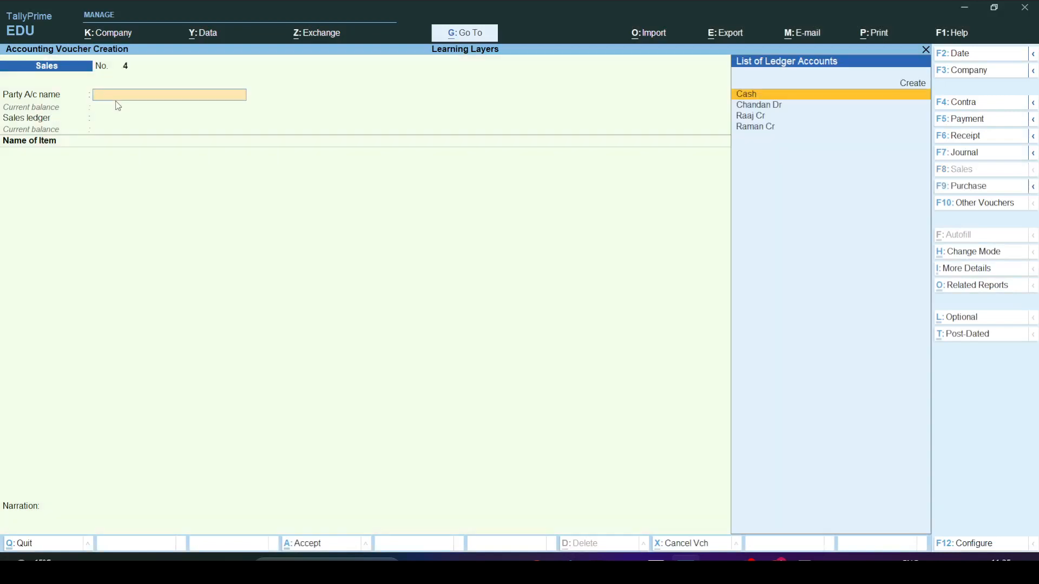
pyautogui.press('Return')
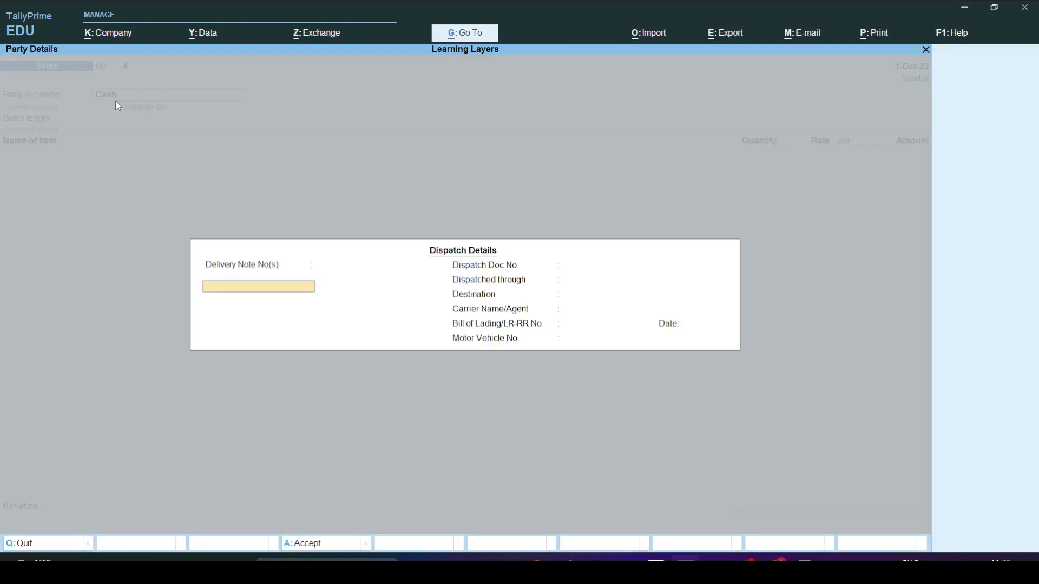
pyautogui.hotkey('ctrl', 'a')
pyautogui.hotkey('ctrl', 'a')
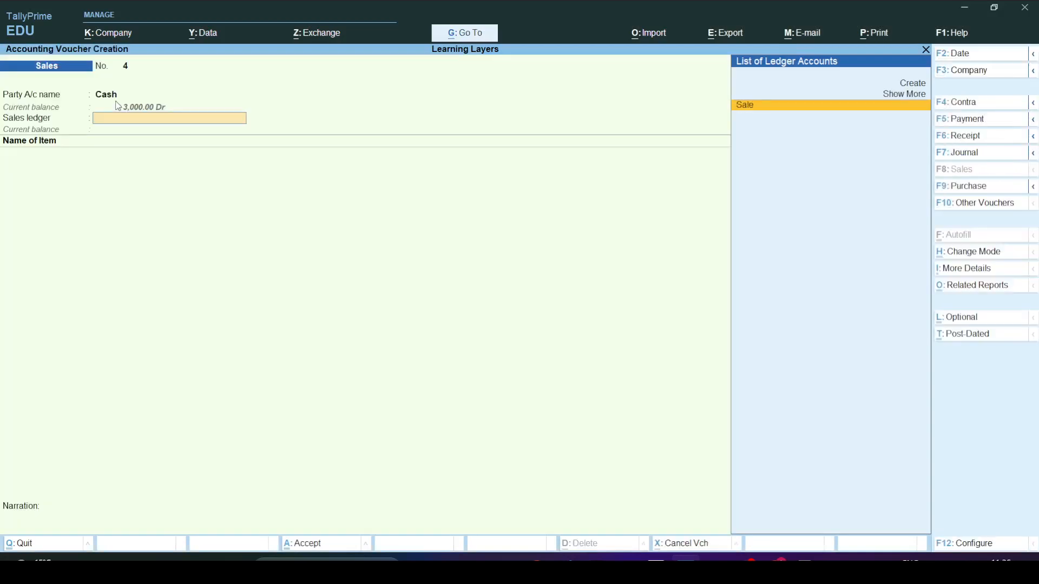
pyautogui.press('Return')
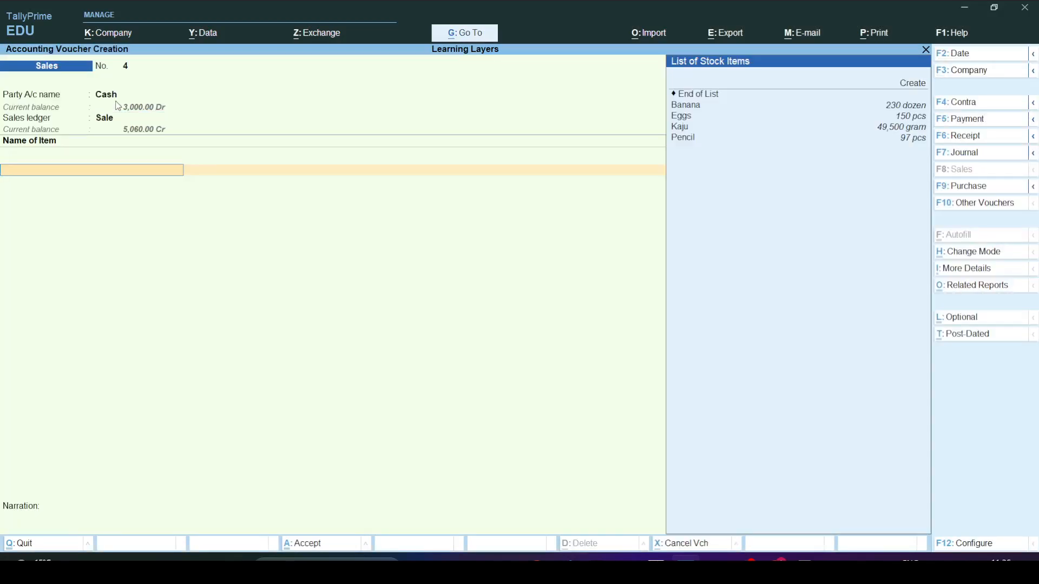
pyautogui.press('Down')
pyautogui.press('Down')
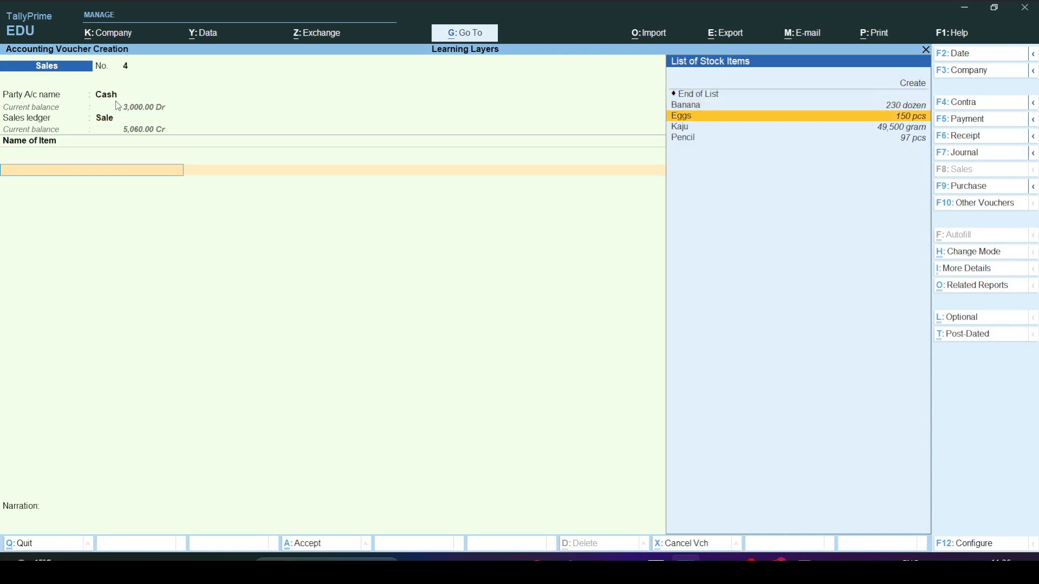
pyautogui.press('Return')
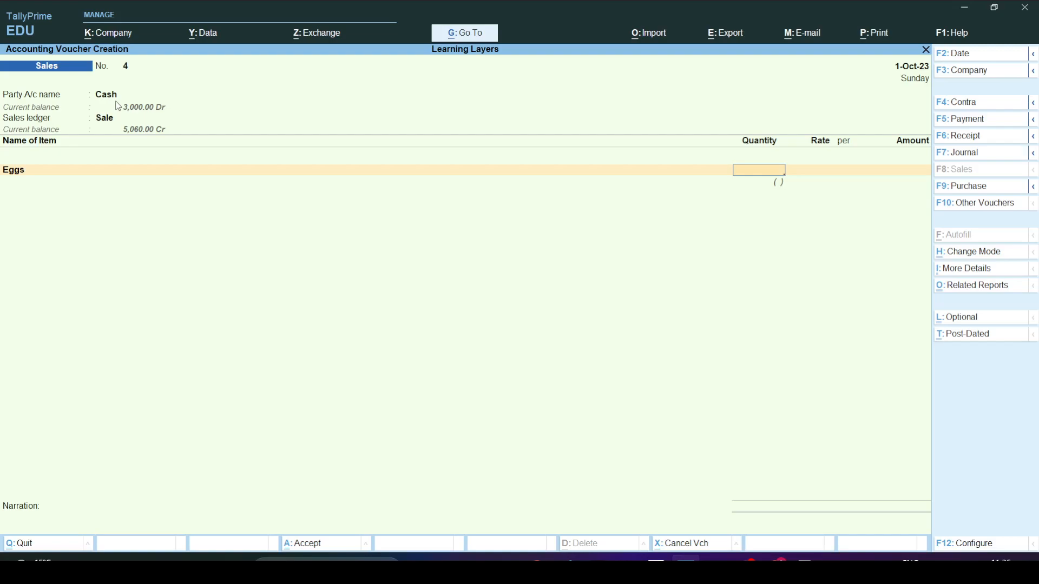
pyautogui.hotkey('alt', 'Tab')
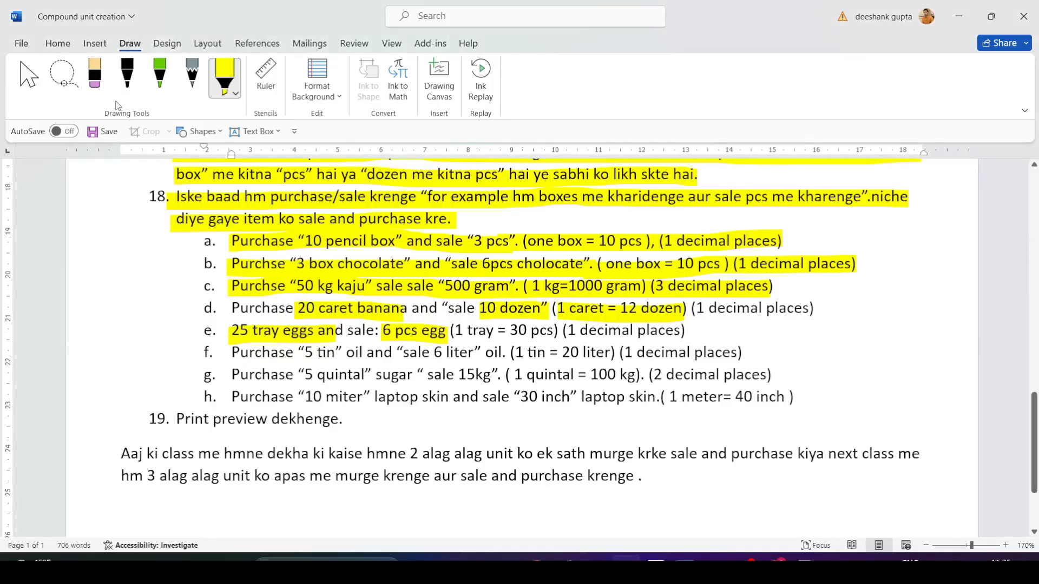
pyautogui.hotkey('alt', 'Tab')
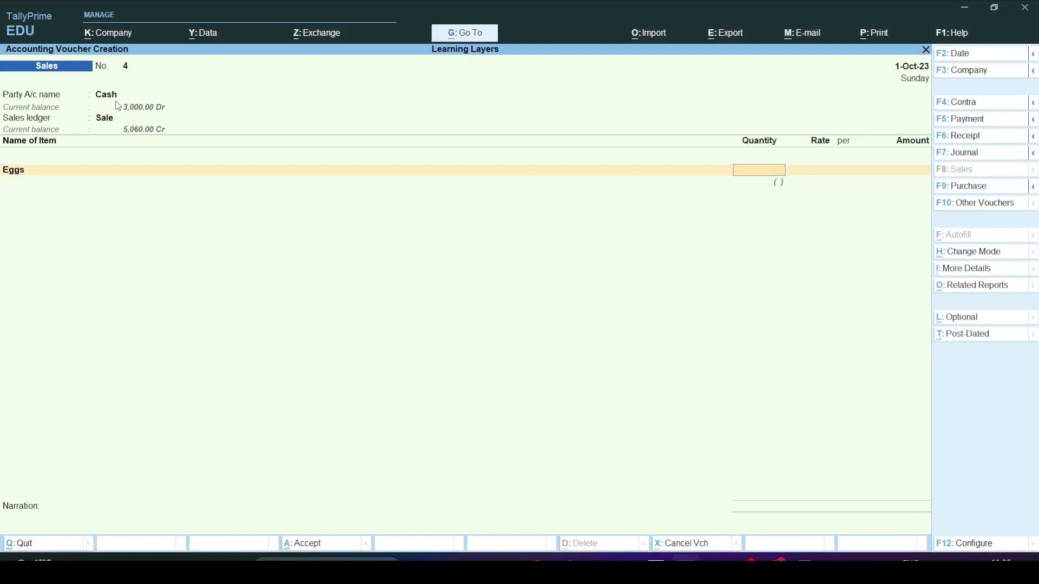
pyautogui.press('Escape')
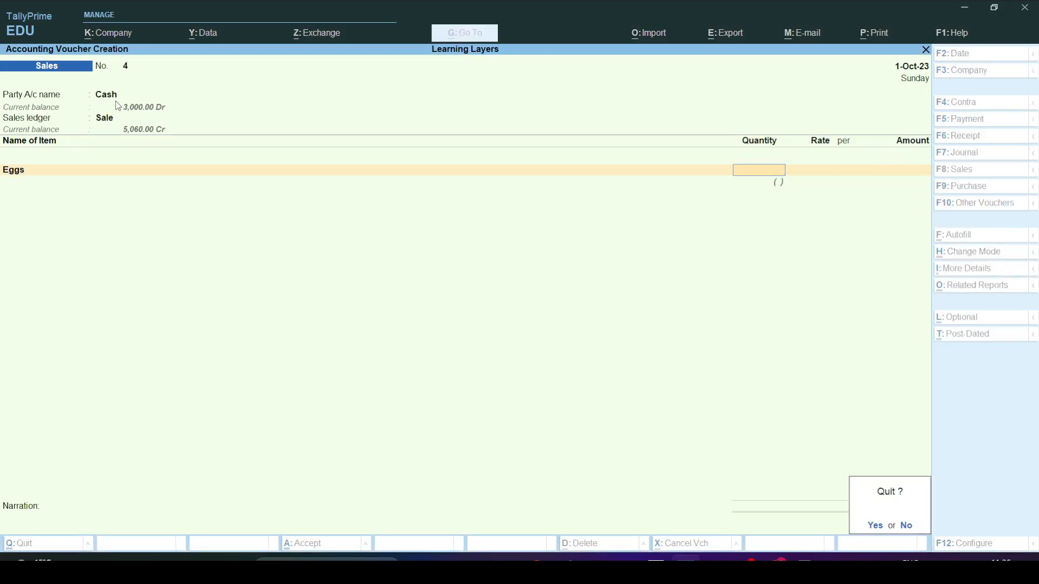
pyautogui.press('y')
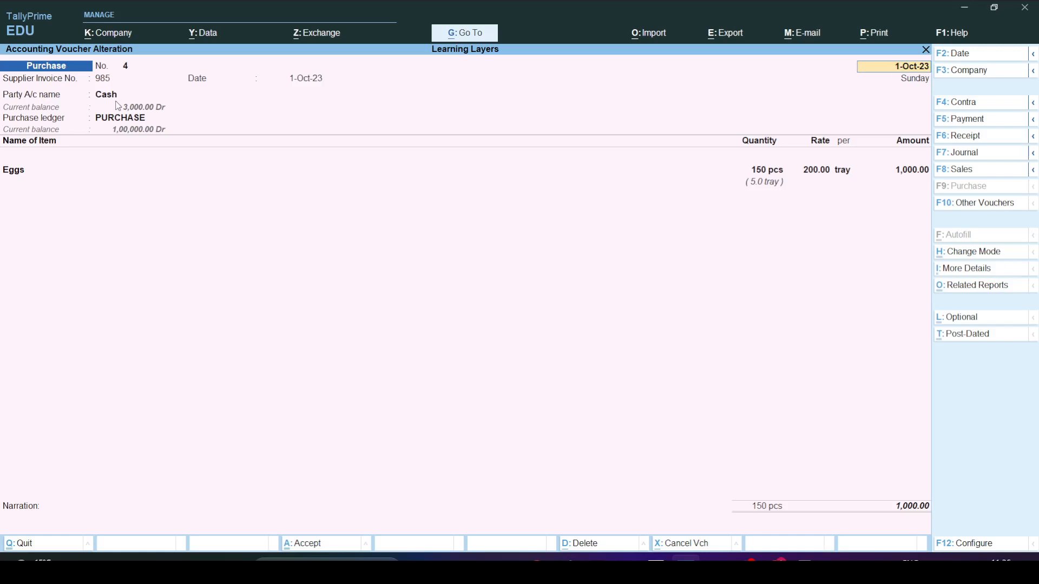
# Step: Work out the purchase cost per egg in the Windows Calculator as 1000 ÷ 150, close it and return to the purchase voucher
pyautogui.press('super+r')
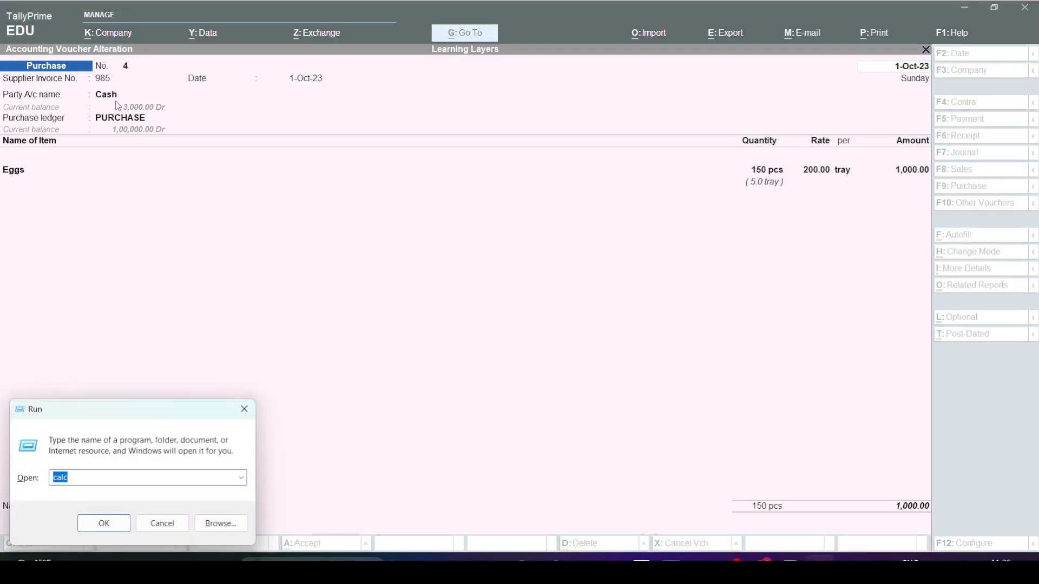
pyautogui.press('Return')
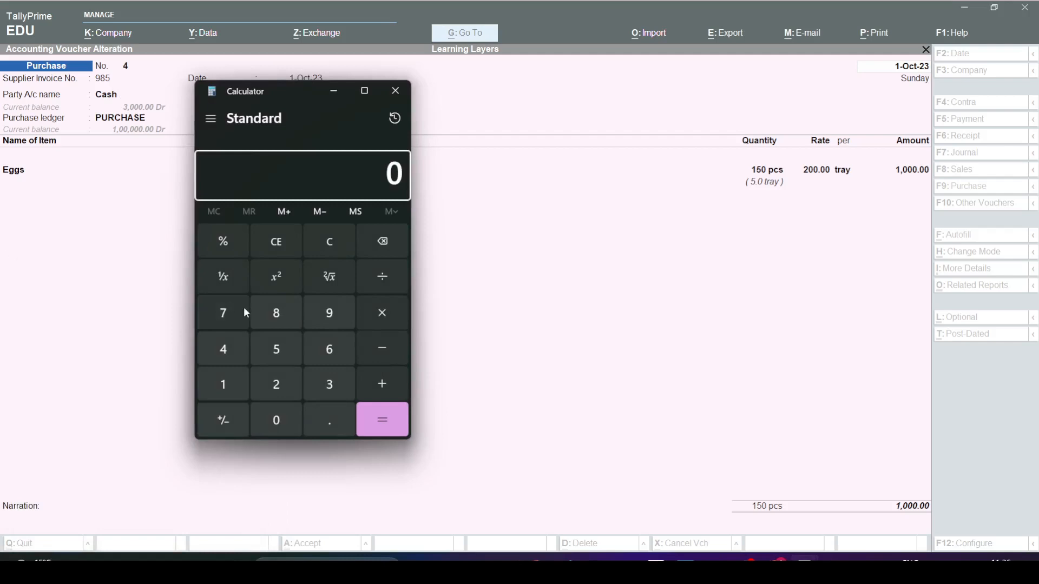
pyautogui.click(225, 384)
pyautogui.click(275, 423)
pyautogui.click(274, 422)
pyautogui.click(274, 422)
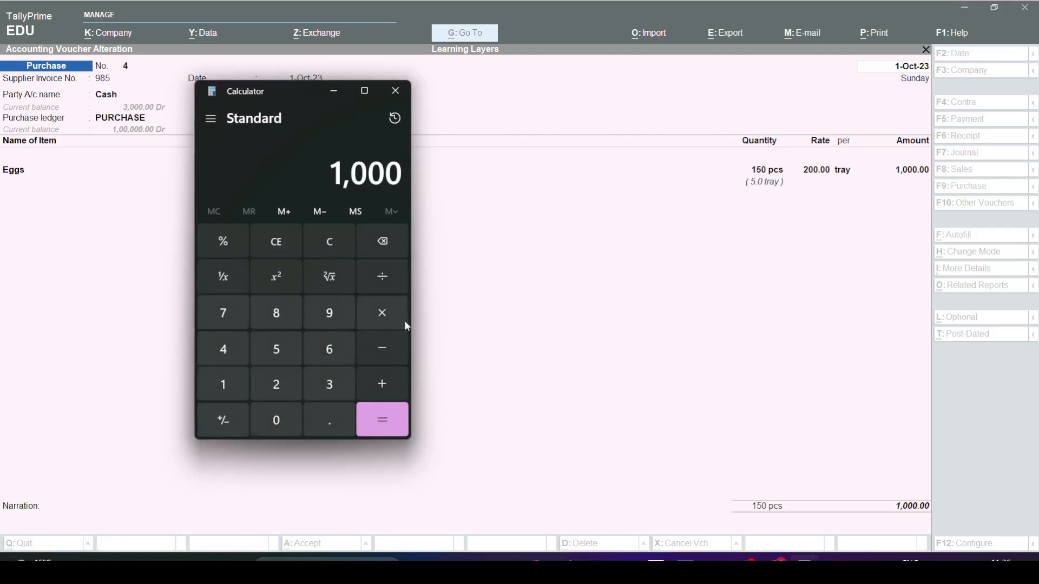
pyautogui.click(384, 282)
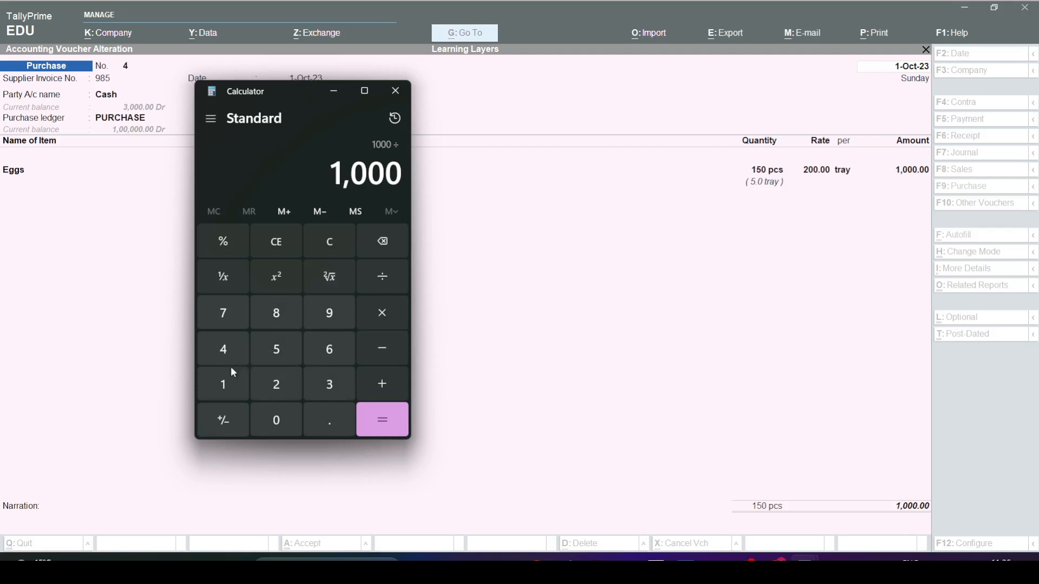
pyautogui.click(219, 397)
pyautogui.click(276, 349)
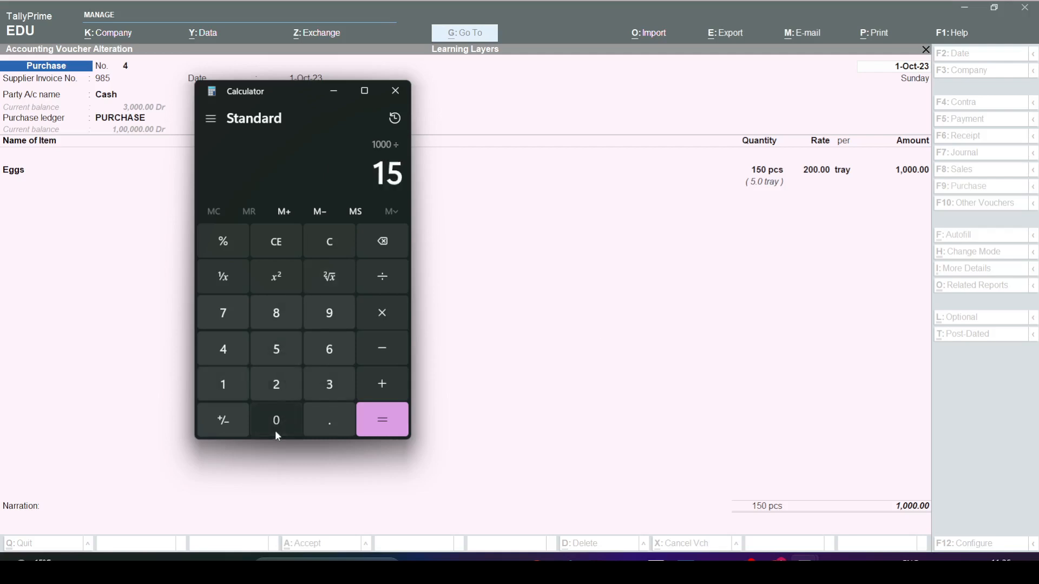
pyautogui.click(275, 429)
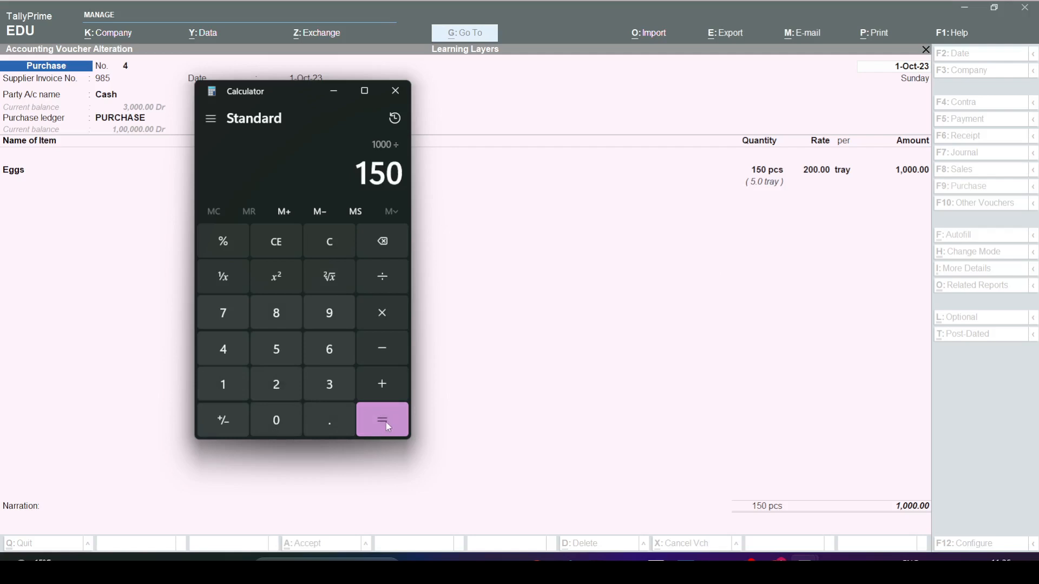
pyautogui.click(385, 422)
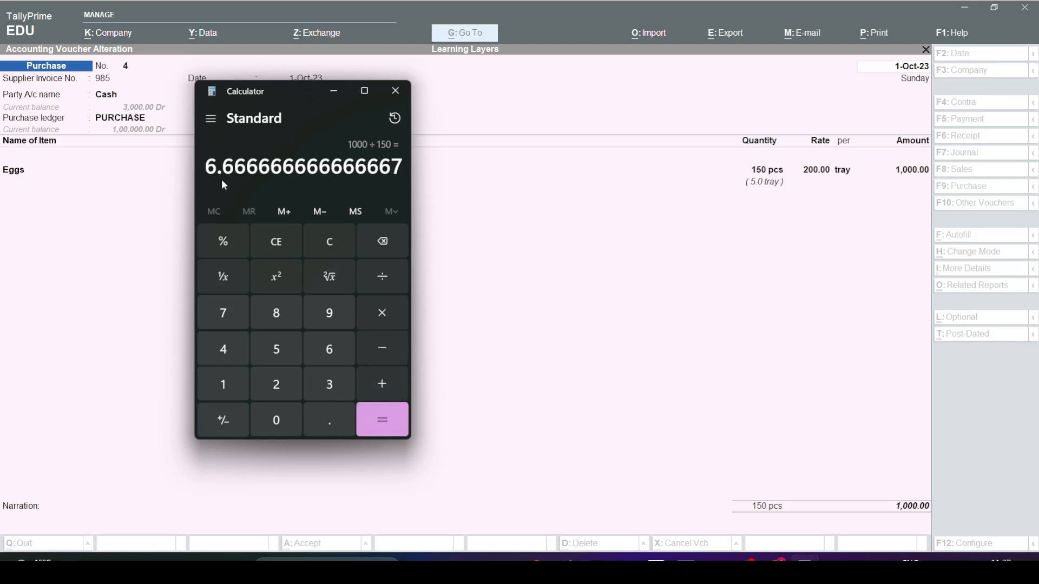
pyautogui.click(395, 91)
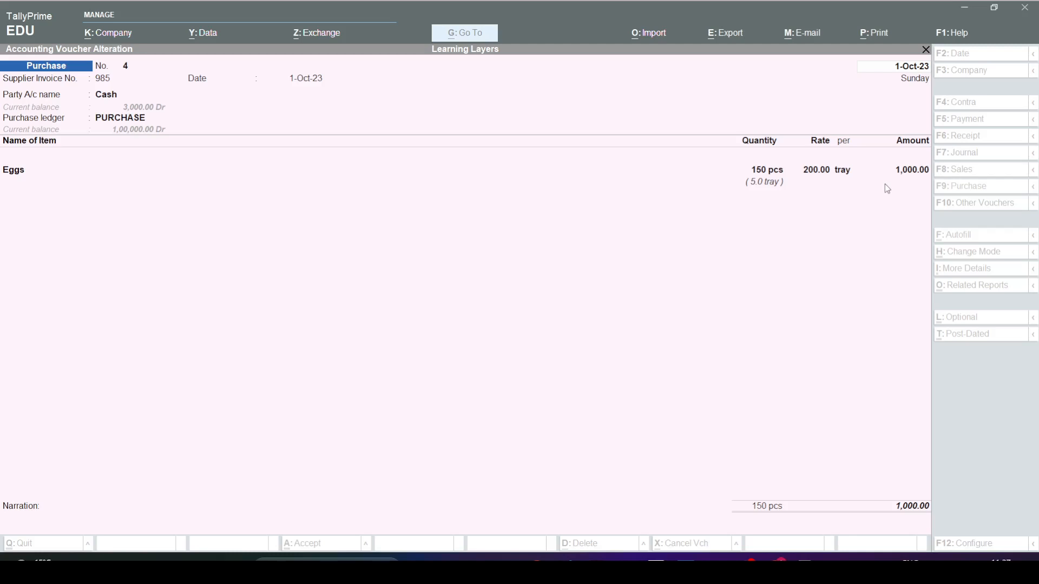
pyautogui.click(642, 331)
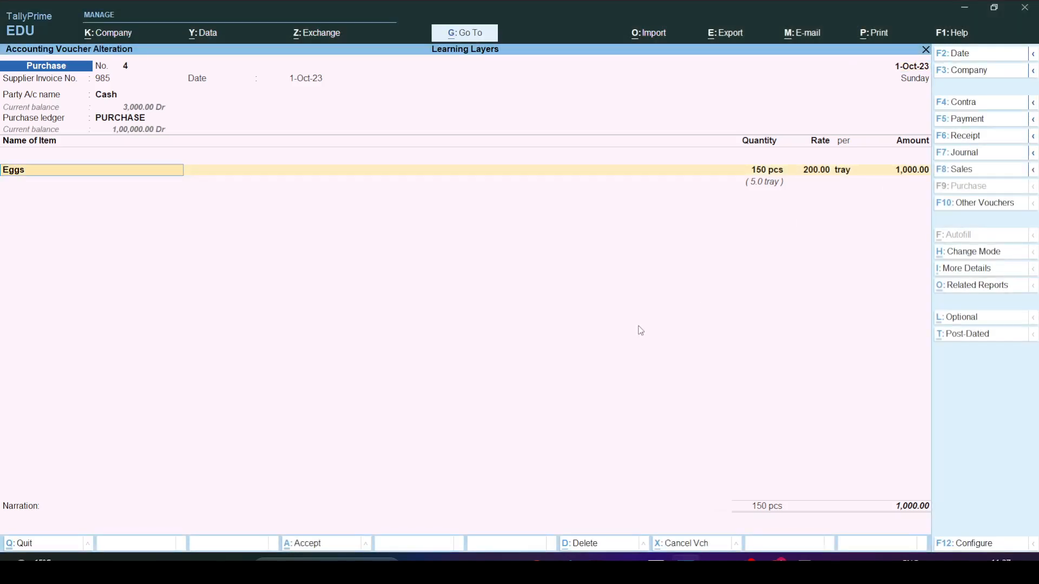
# Step: Save the Eggs purchase voucher and start a sales voucher with party Cash, blank dispatch details and the Sale ledger
pyautogui.hotkey('ctrl', 'a')
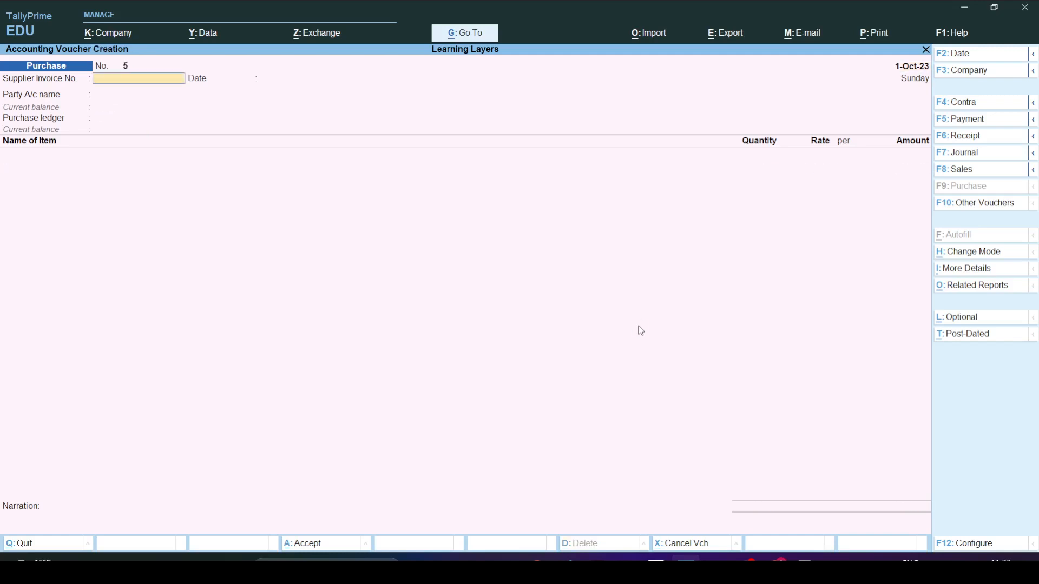
pyautogui.press('F8')
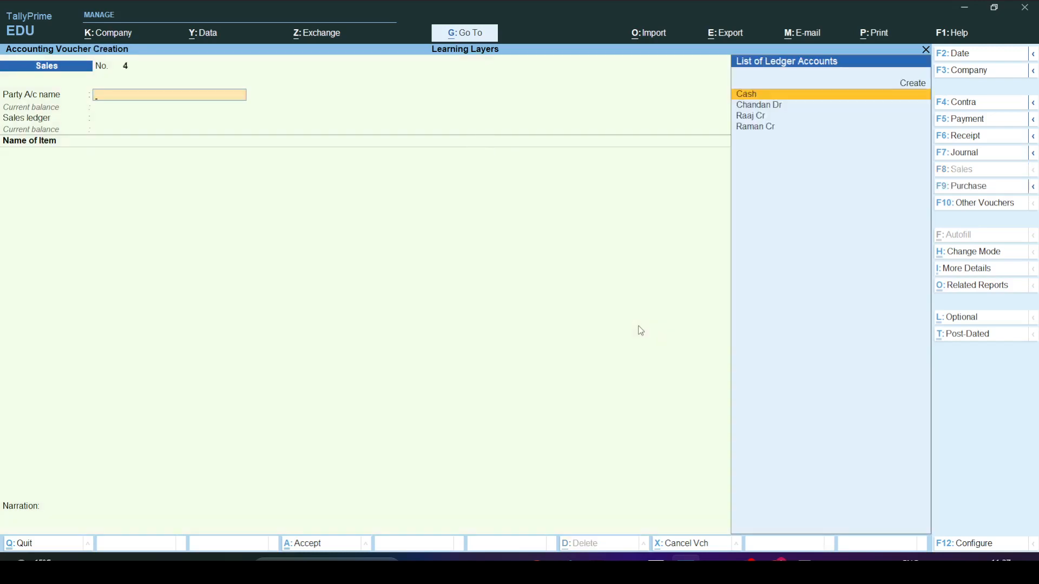
pyautogui.press('Return')
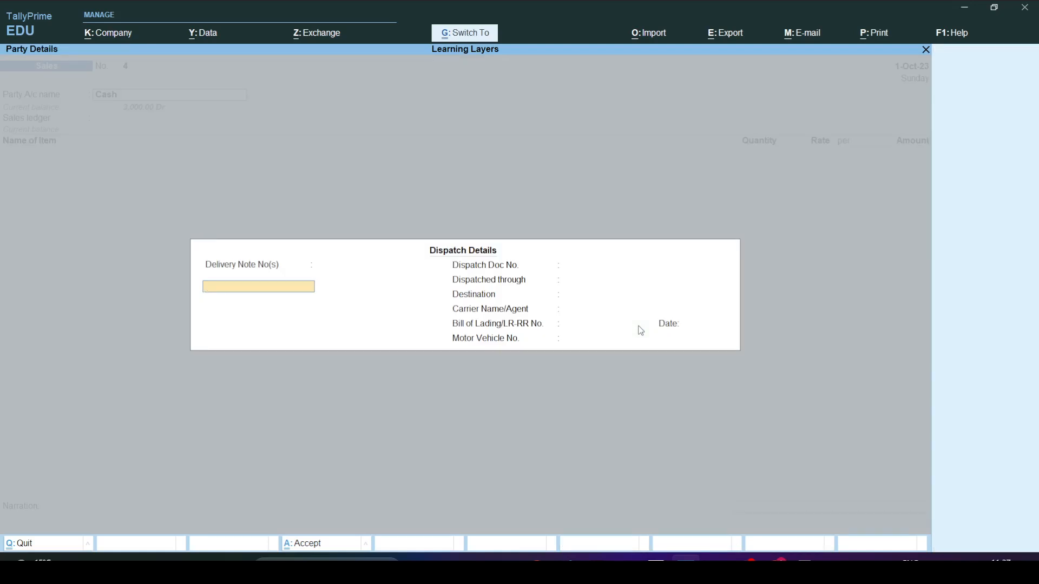
pyautogui.hotkey('ctrl', 'a')
pyautogui.hotkey('ctrl', 'a')
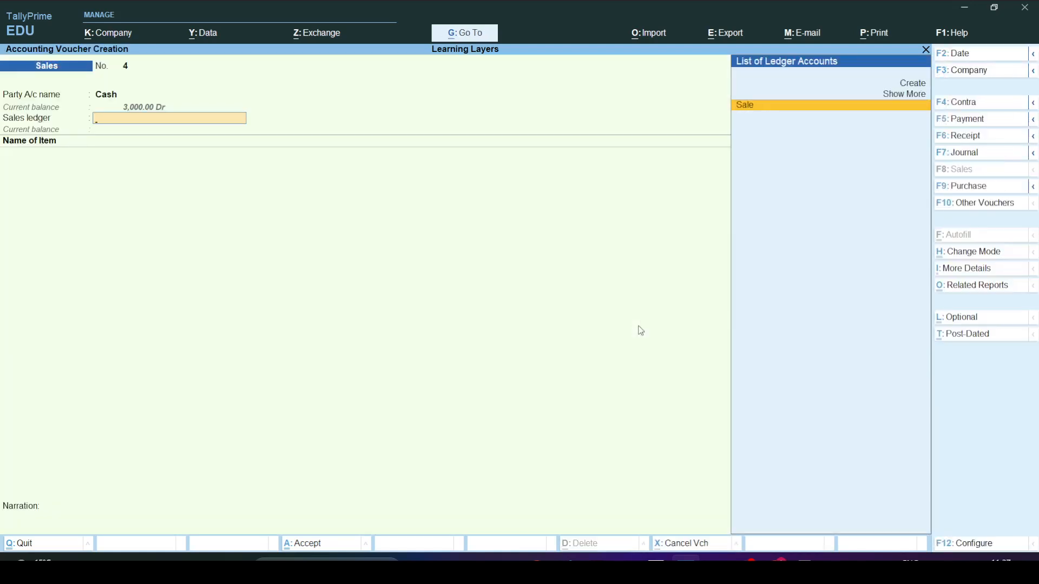
pyautogui.press('Return')
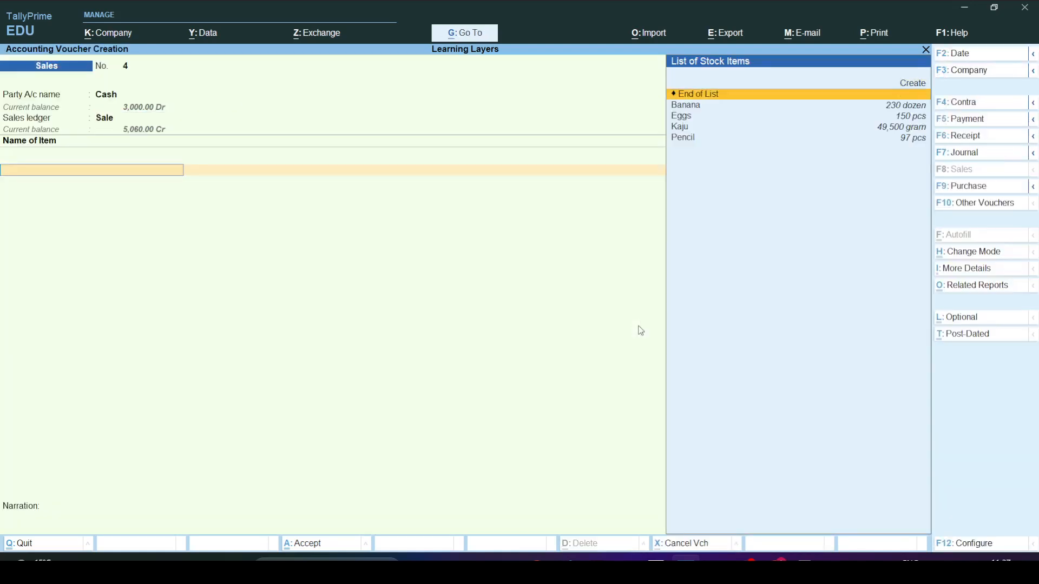
# Step: Add Eggs to the sales voucher with a quantity of 10 pcs at a rate of 10 per pcs
pyautogui.press('Down')
pyautogui.press('Down')
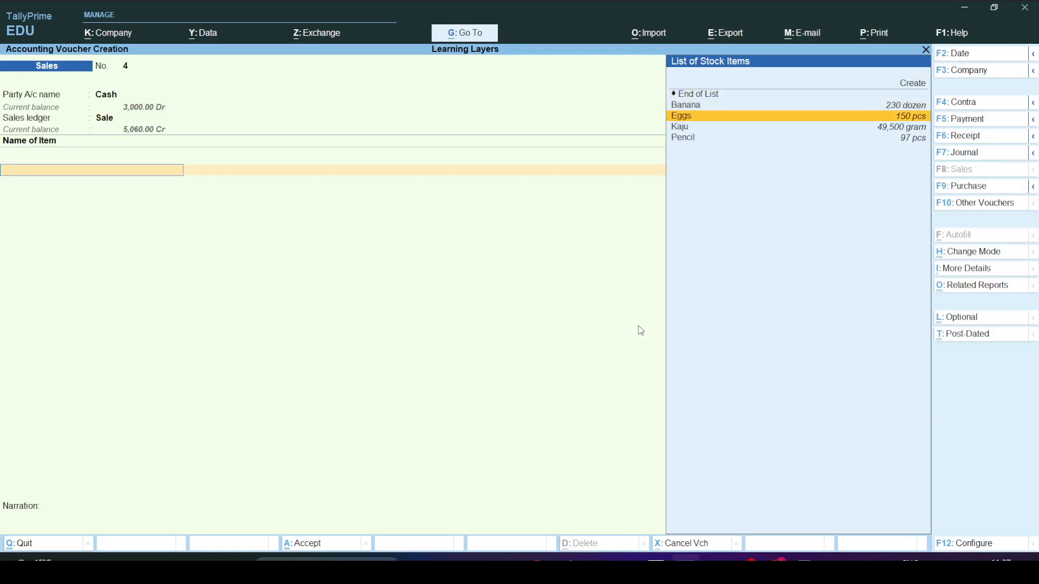
pyautogui.press('Return')
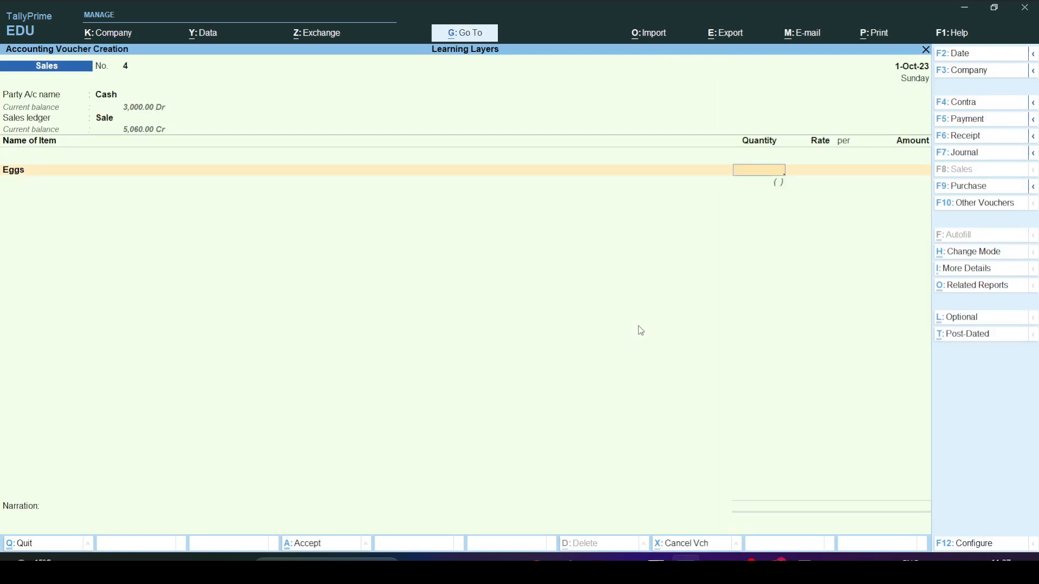
pyautogui.press('Return')
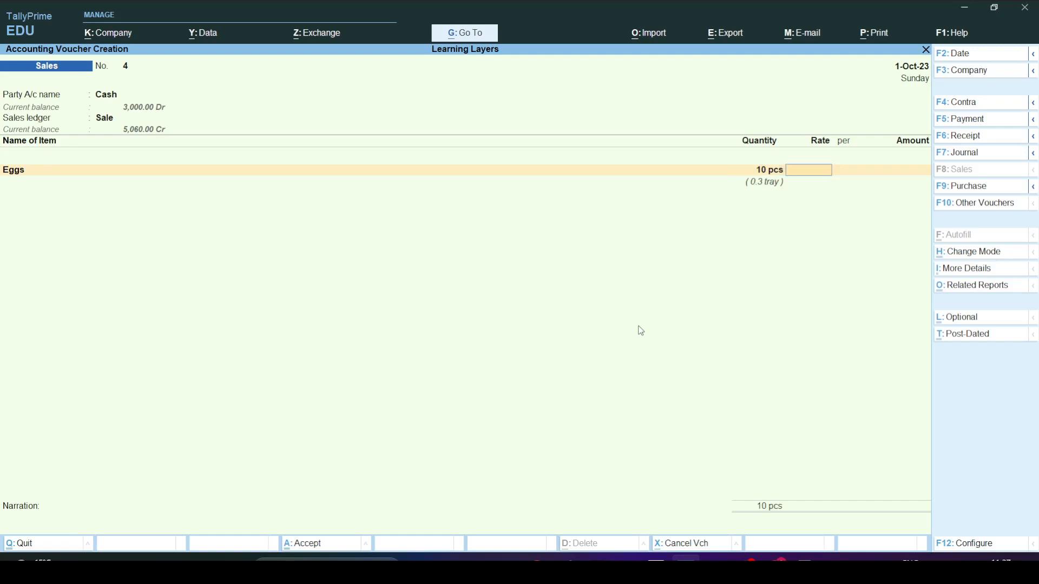
pyautogui.write('10')
pyautogui.press('Return')
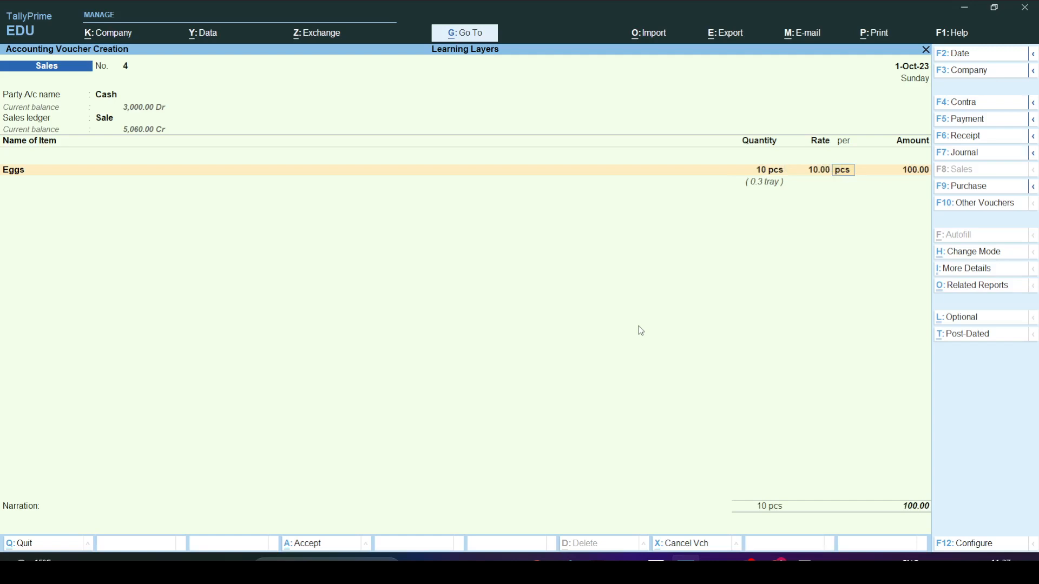
pyautogui.press('Return')
pyautogui.press('Return')
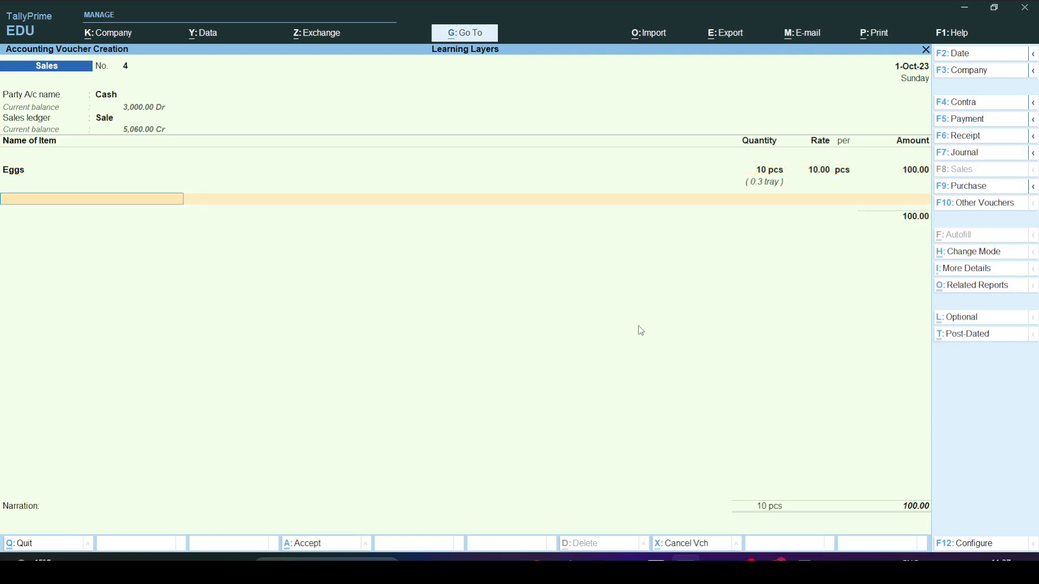
# Step: End the item list and save the Eggs sales voucher without a narration
pyautogui.press('Return')
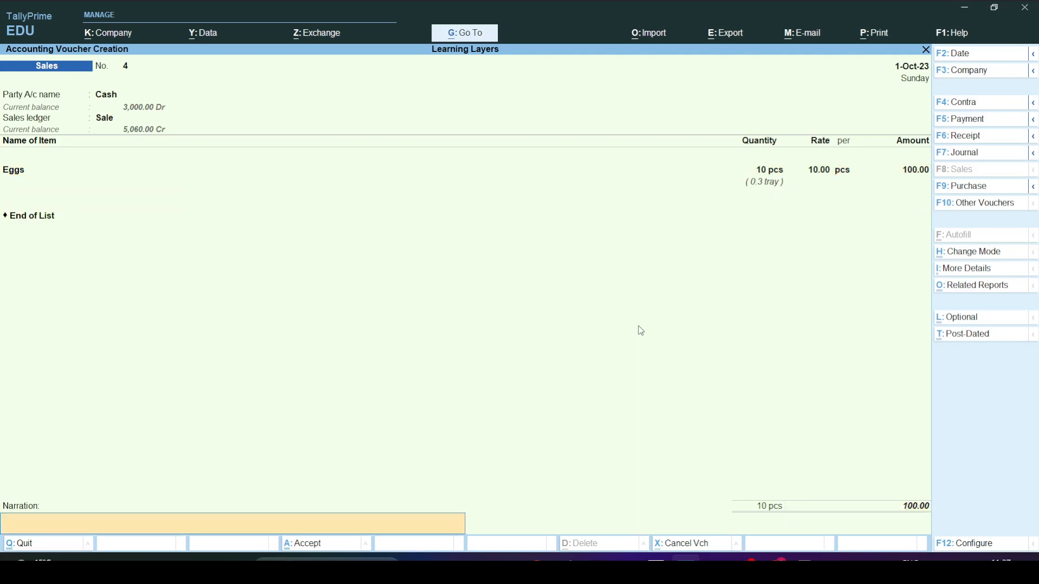
pyautogui.press('Return')
pyautogui.press('Return')
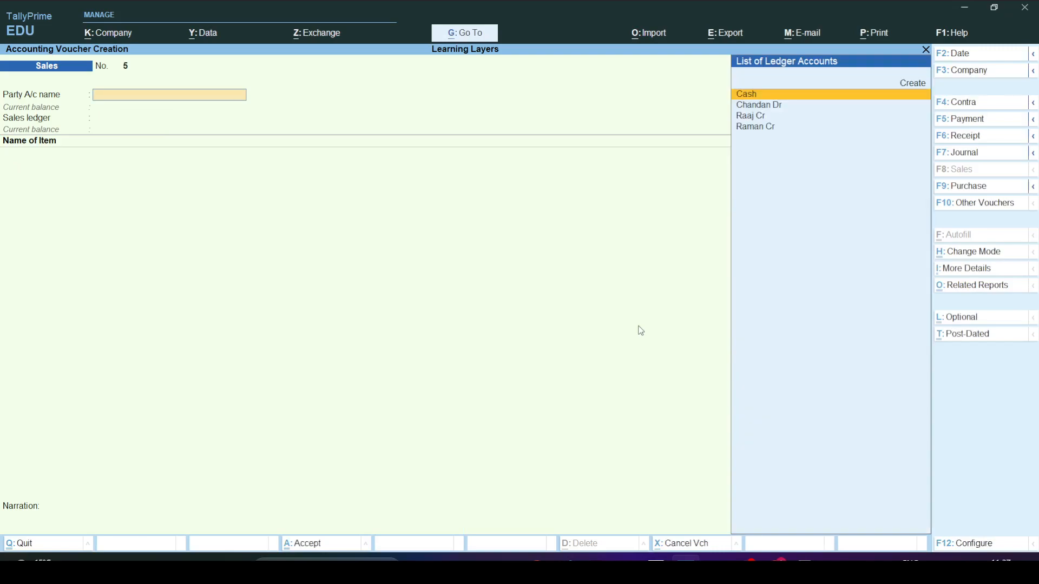
# Step: Switch to the Word exercise document and highlight the oil, sugar and laptop skin exercises in items f, g and h
pyautogui.hotkey('alt', 'Tab')
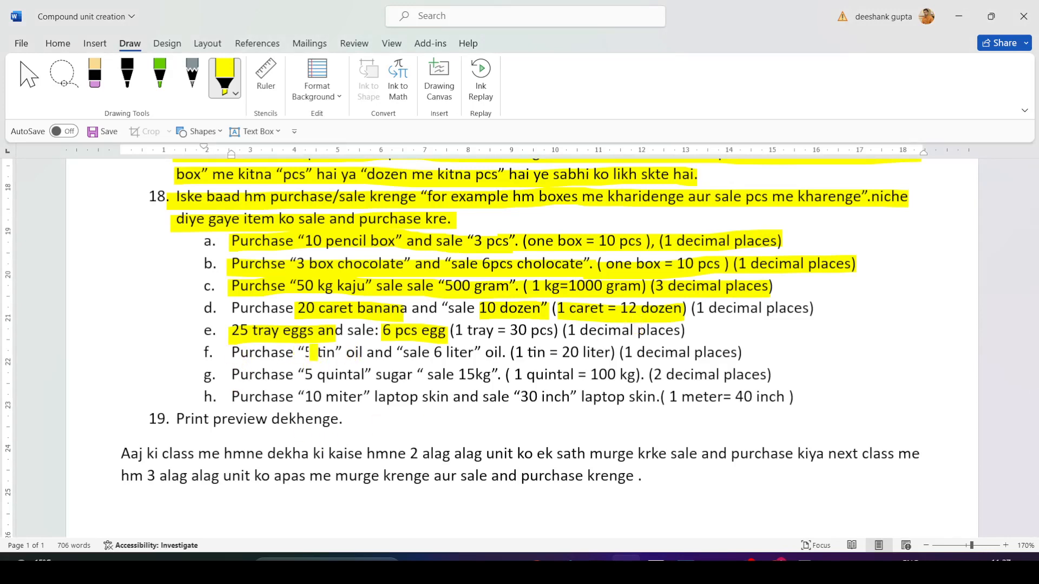
pyautogui.moveTo(298, 353); pyautogui.dragTo(735, 353)
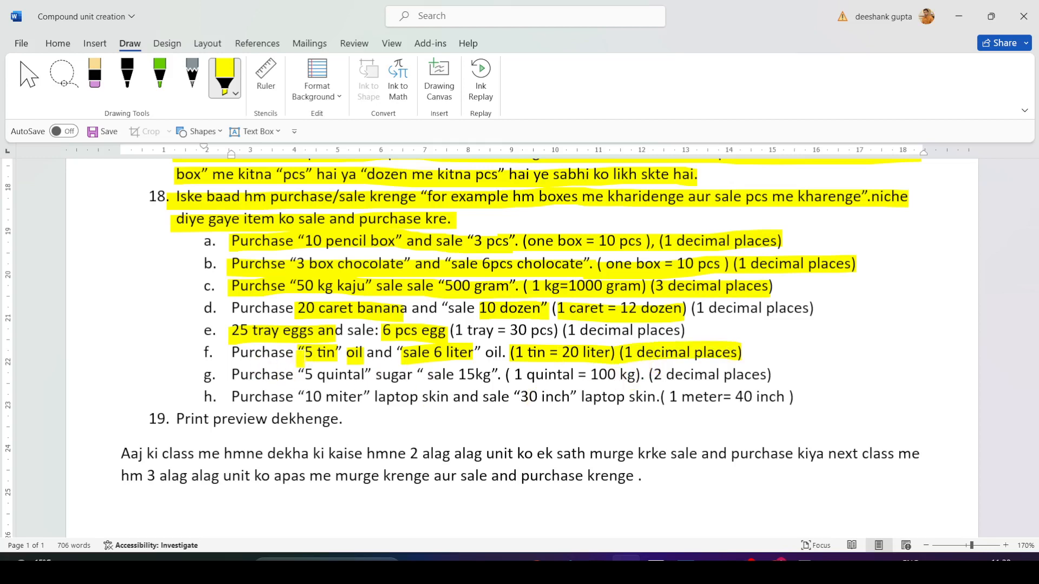
pyautogui.moveTo(229, 376); pyautogui.dragTo(777, 377)
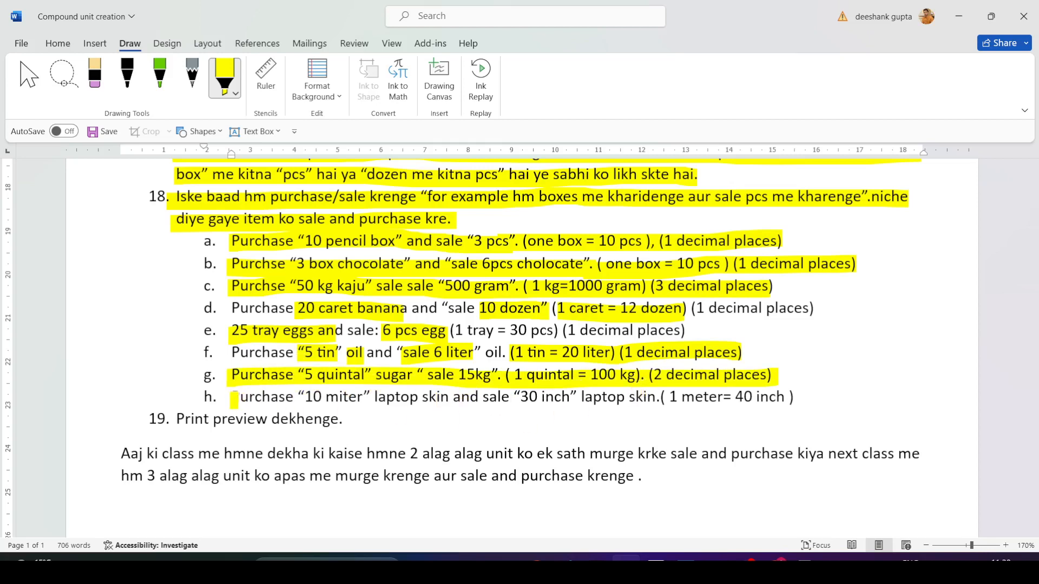
pyautogui.moveTo(233, 401); pyautogui.dragTo(449, 400)
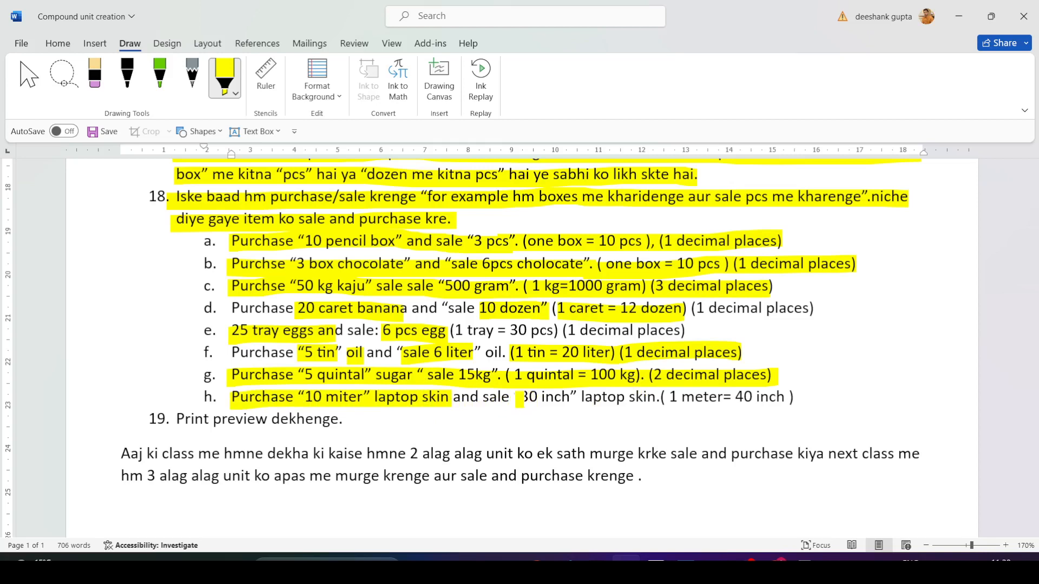
pyautogui.moveTo(516, 401); pyautogui.dragTo(561, 401)
pyautogui.moveTo(665, 402); pyautogui.dragTo(794, 401)
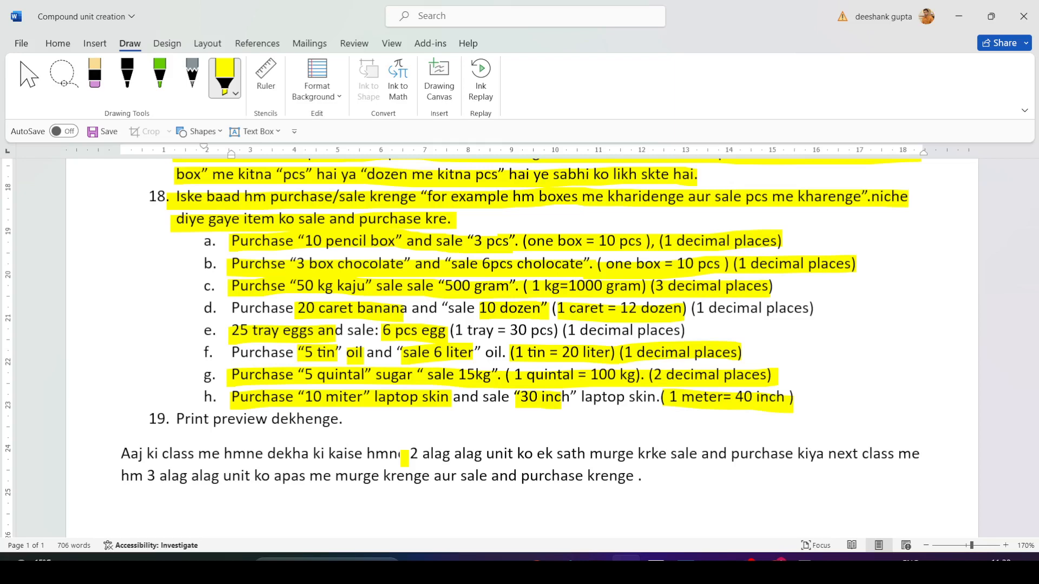
# Step: Switch to TallyPrime, reopen the saved Eggs sales voucher, examine its invoice in a zoomed print preview and return to the voucher
pyautogui.hotkey('alt', 'Tab')
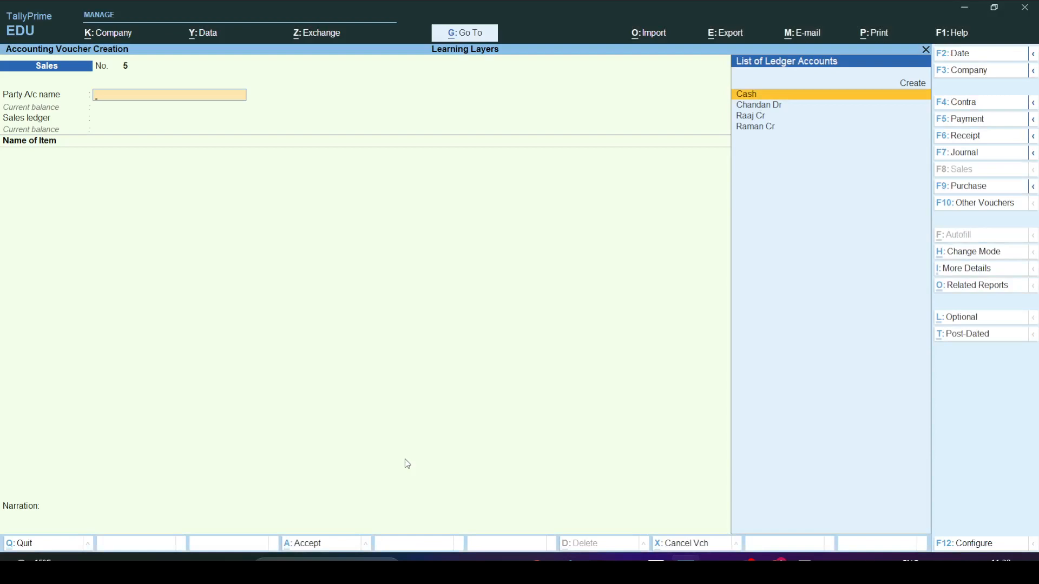
pyautogui.press('pageup')
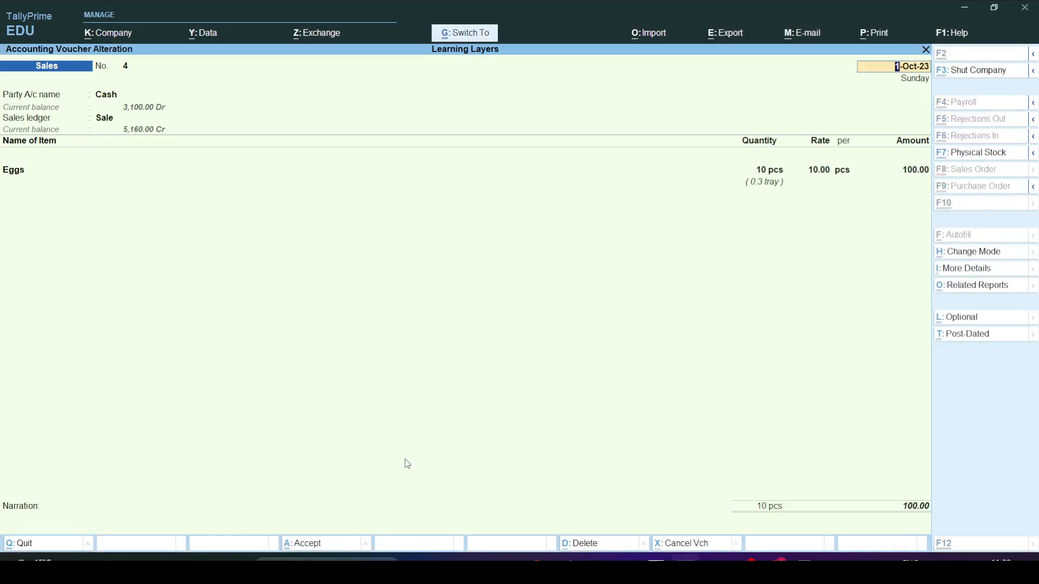
pyautogui.hotkey('ctrl', 'p')
pyautogui.press('Left')
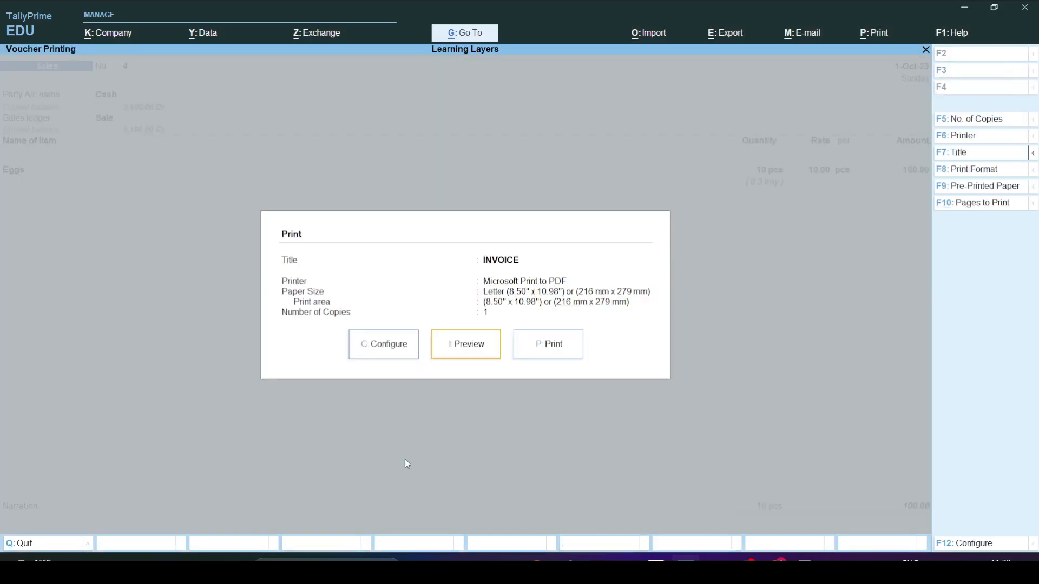
pyautogui.press('Return')
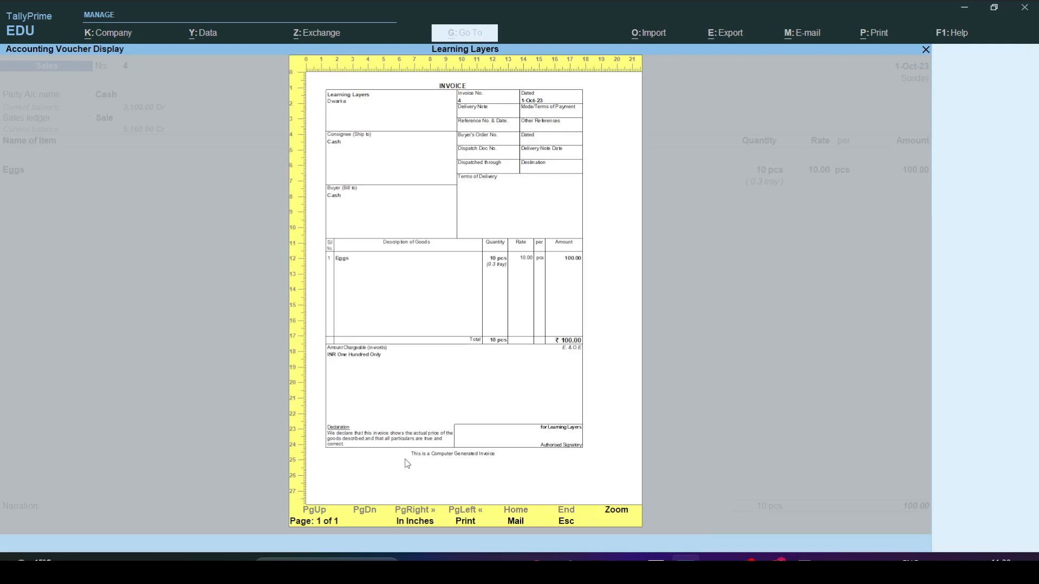
pyautogui.hotkey('alt', 'z')
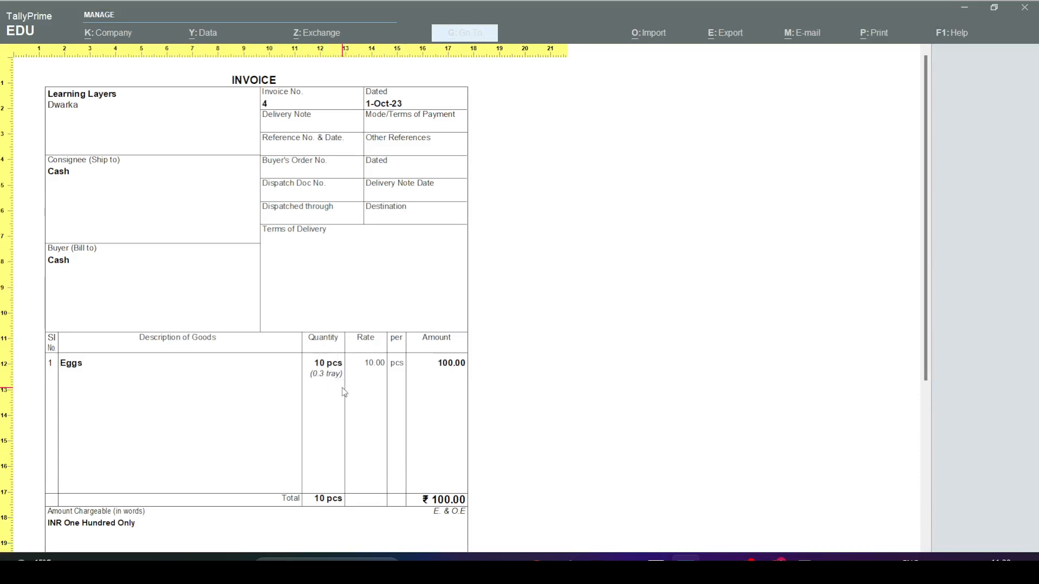
pyautogui.press('Escape')
pyautogui.press('Escape')
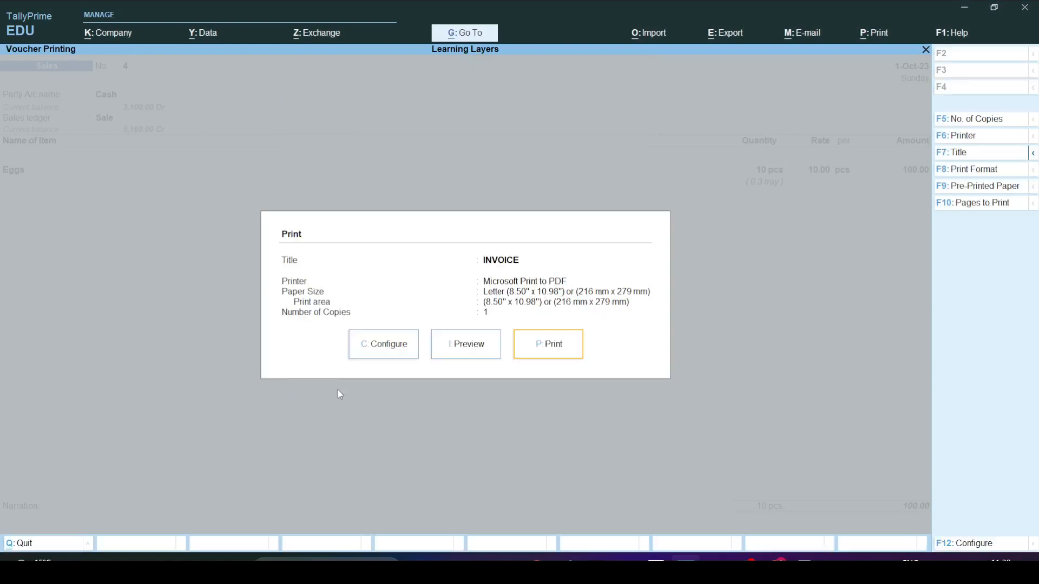
pyautogui.press('Escape')
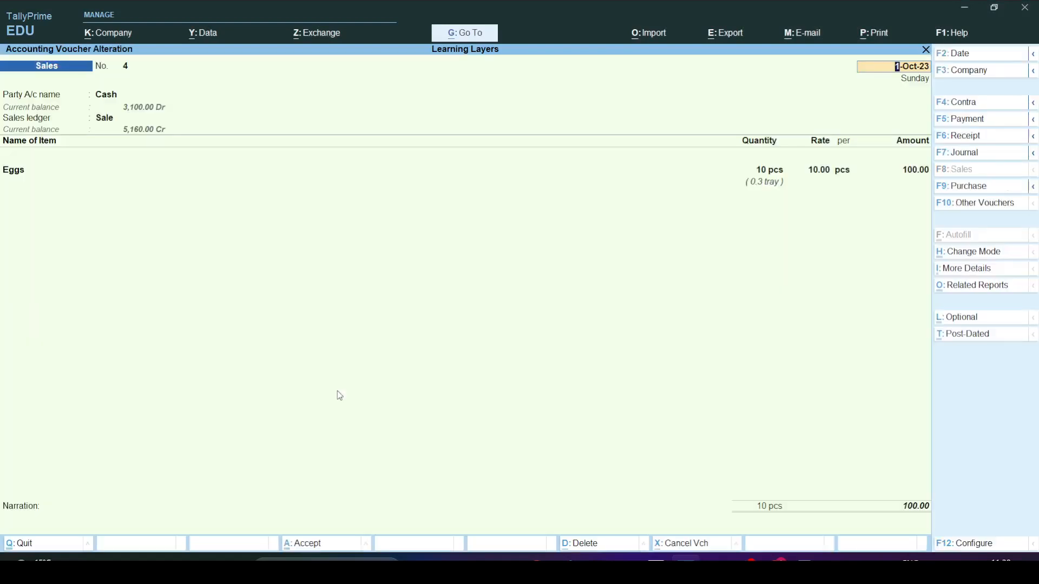
# Step: Switch to the Word document, highlight the closing paragraph from "2 alag alag unit" to its end, and return to the selection tool
pyautogui.hotkey('alt', 'Tab')
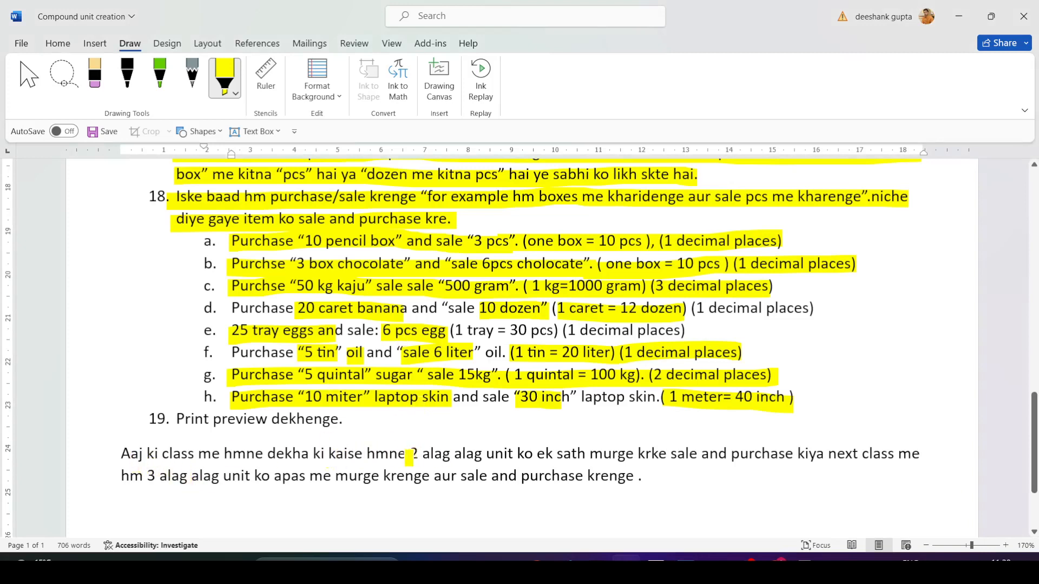
pyautogui.moveTo(407, 457); pyautogui.dragTo(924, 457)
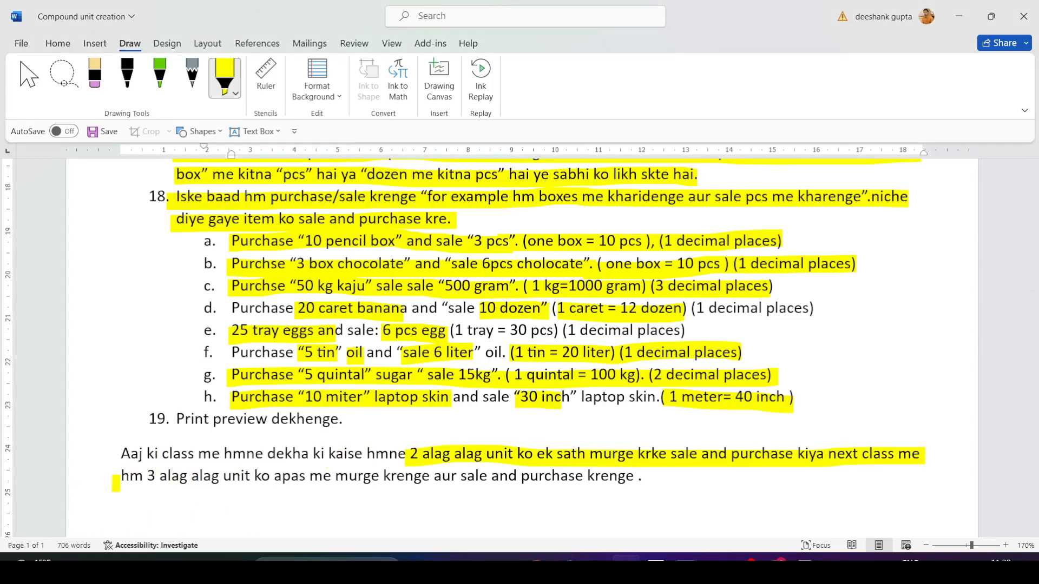
pyautogui.moveTo(116, 478); pyautogui.dragTo(632, 493)
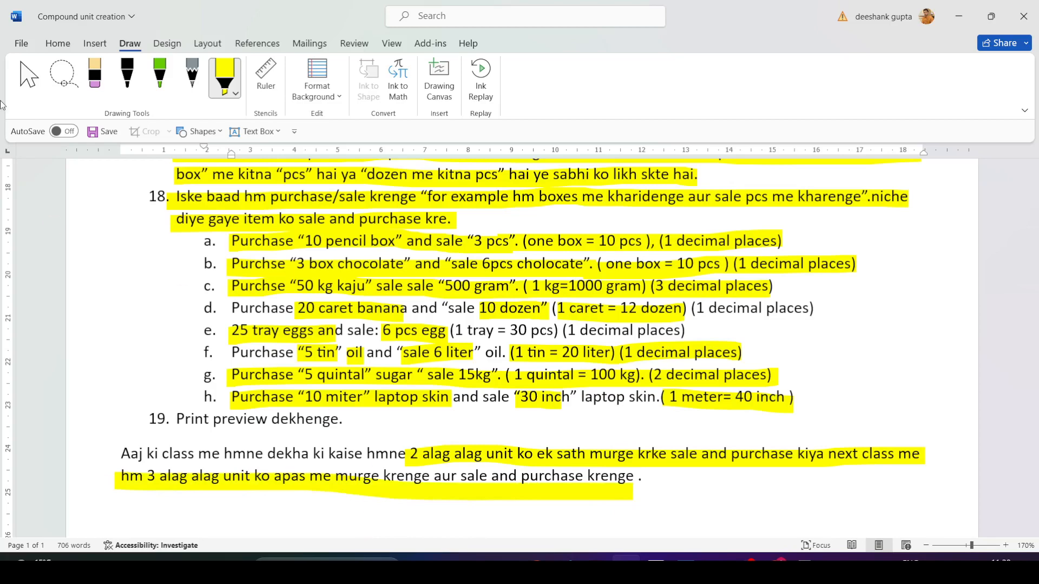
pyautogui.click(28, 75)
pyautogui.scroll(10, 359, 318)
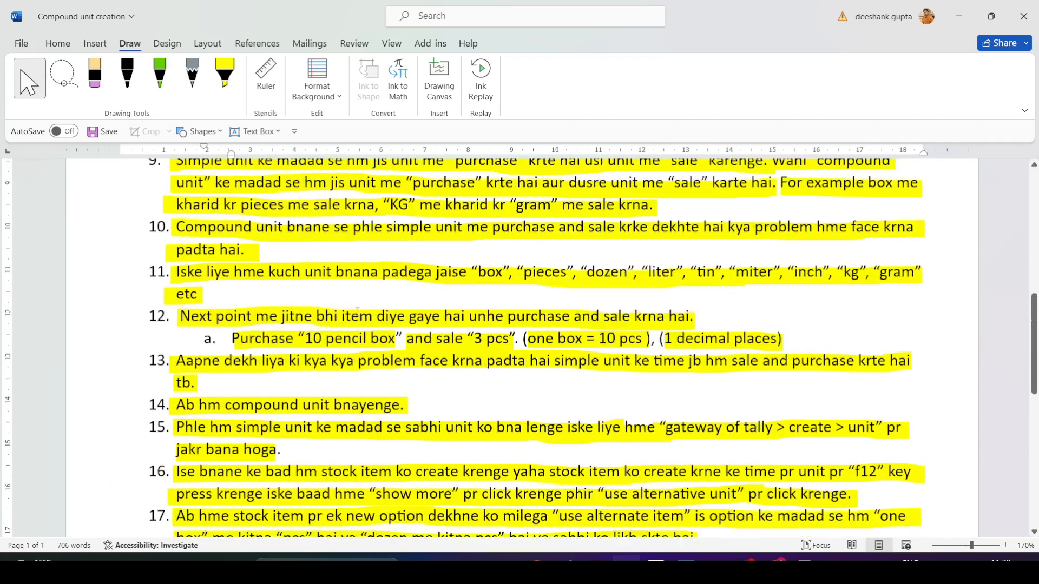
pyautogui.scroll(4, 358, 315)
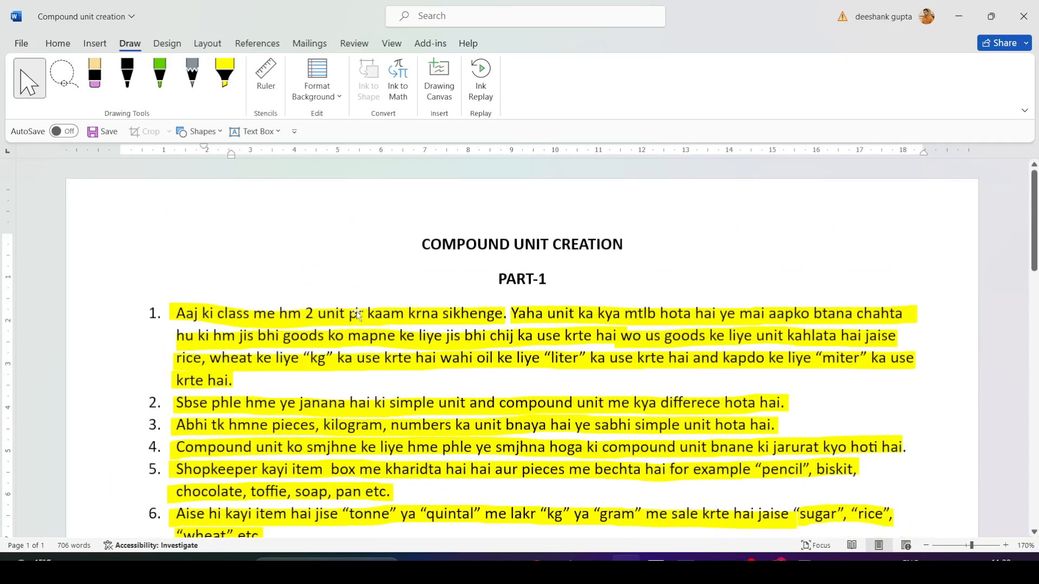
pyautogui.scroll(-12, 358, 315)
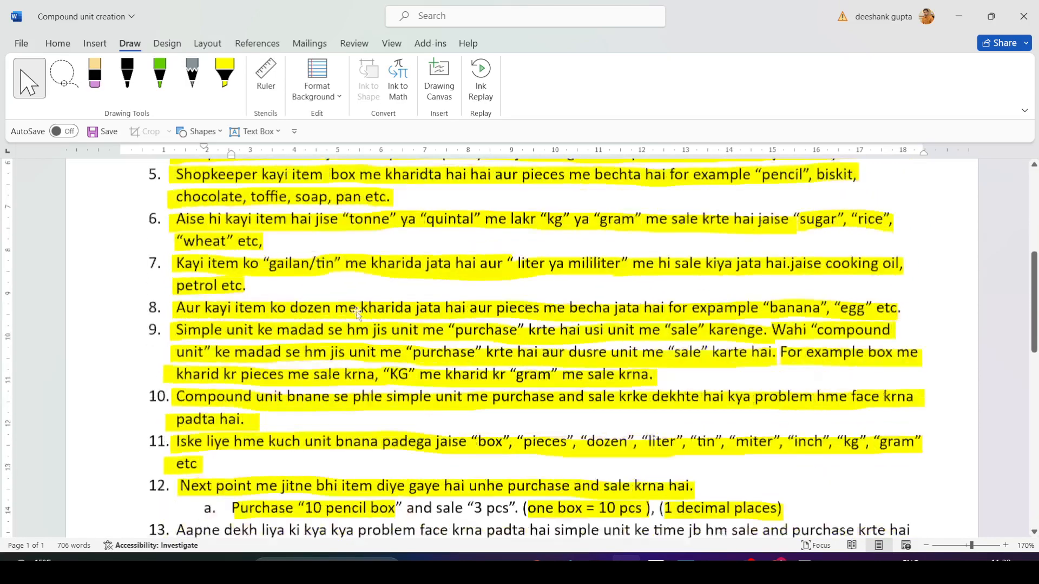